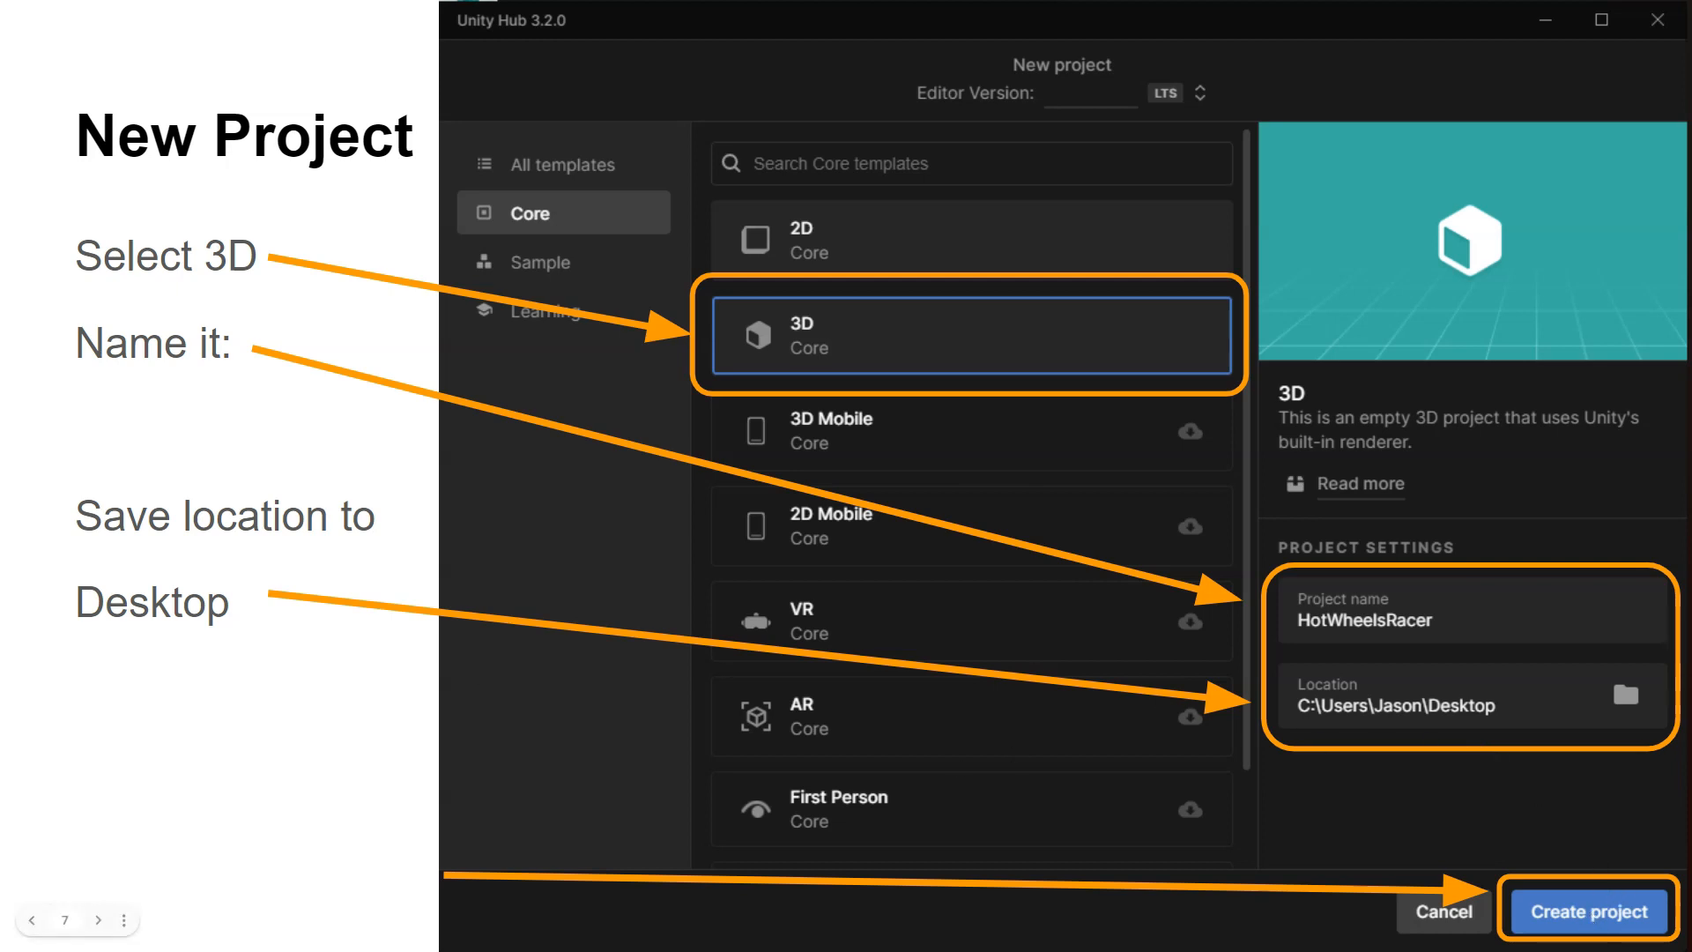
key("Right")
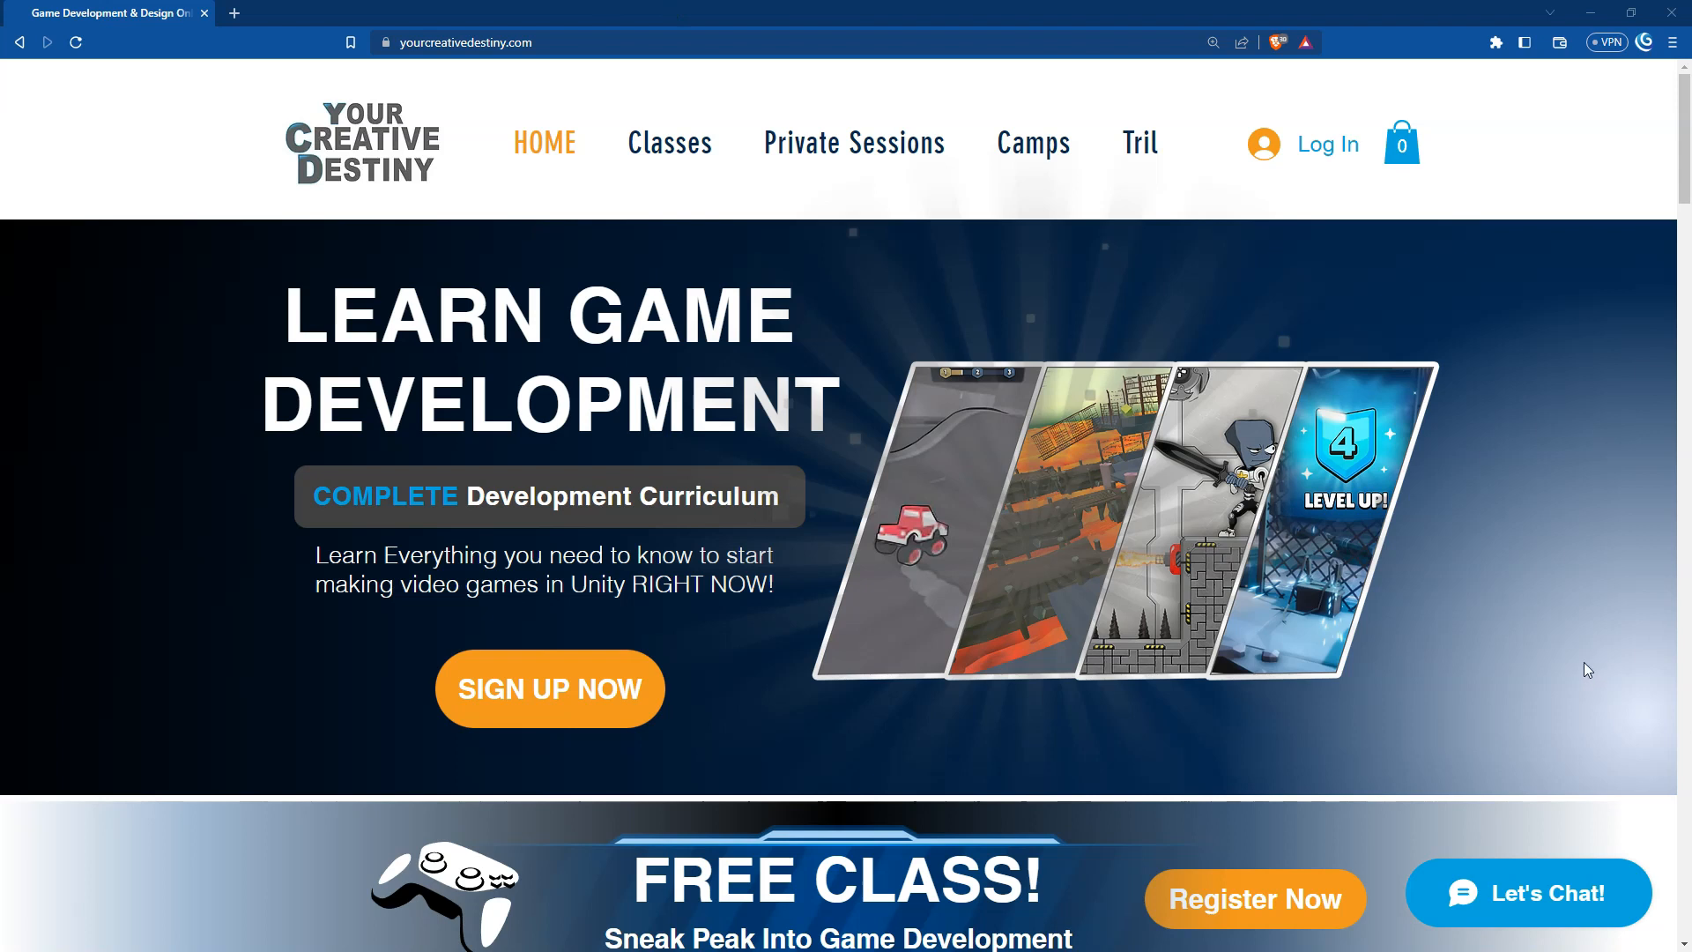
Step: Go to the site's Classes page and open the sign-up page for the free game development class
scroll(1491, 722, "down", 2)
scroll(864, 716, "up", 1)
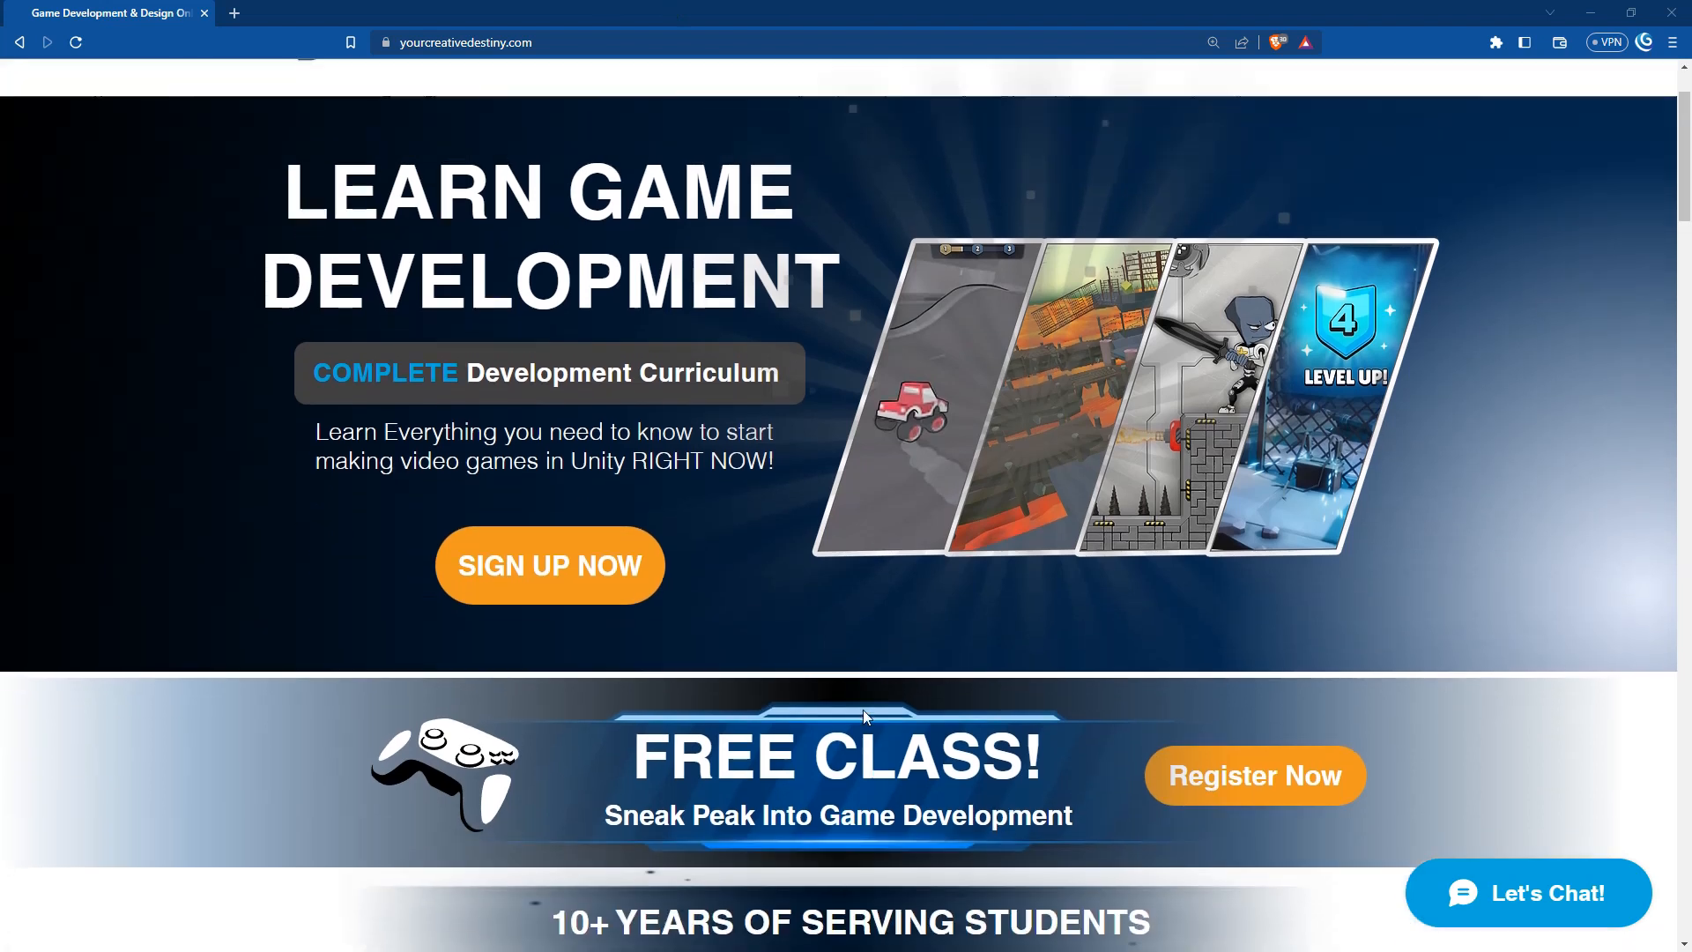
scroll(864, 716, "up", 2)
left_click(719, 163)
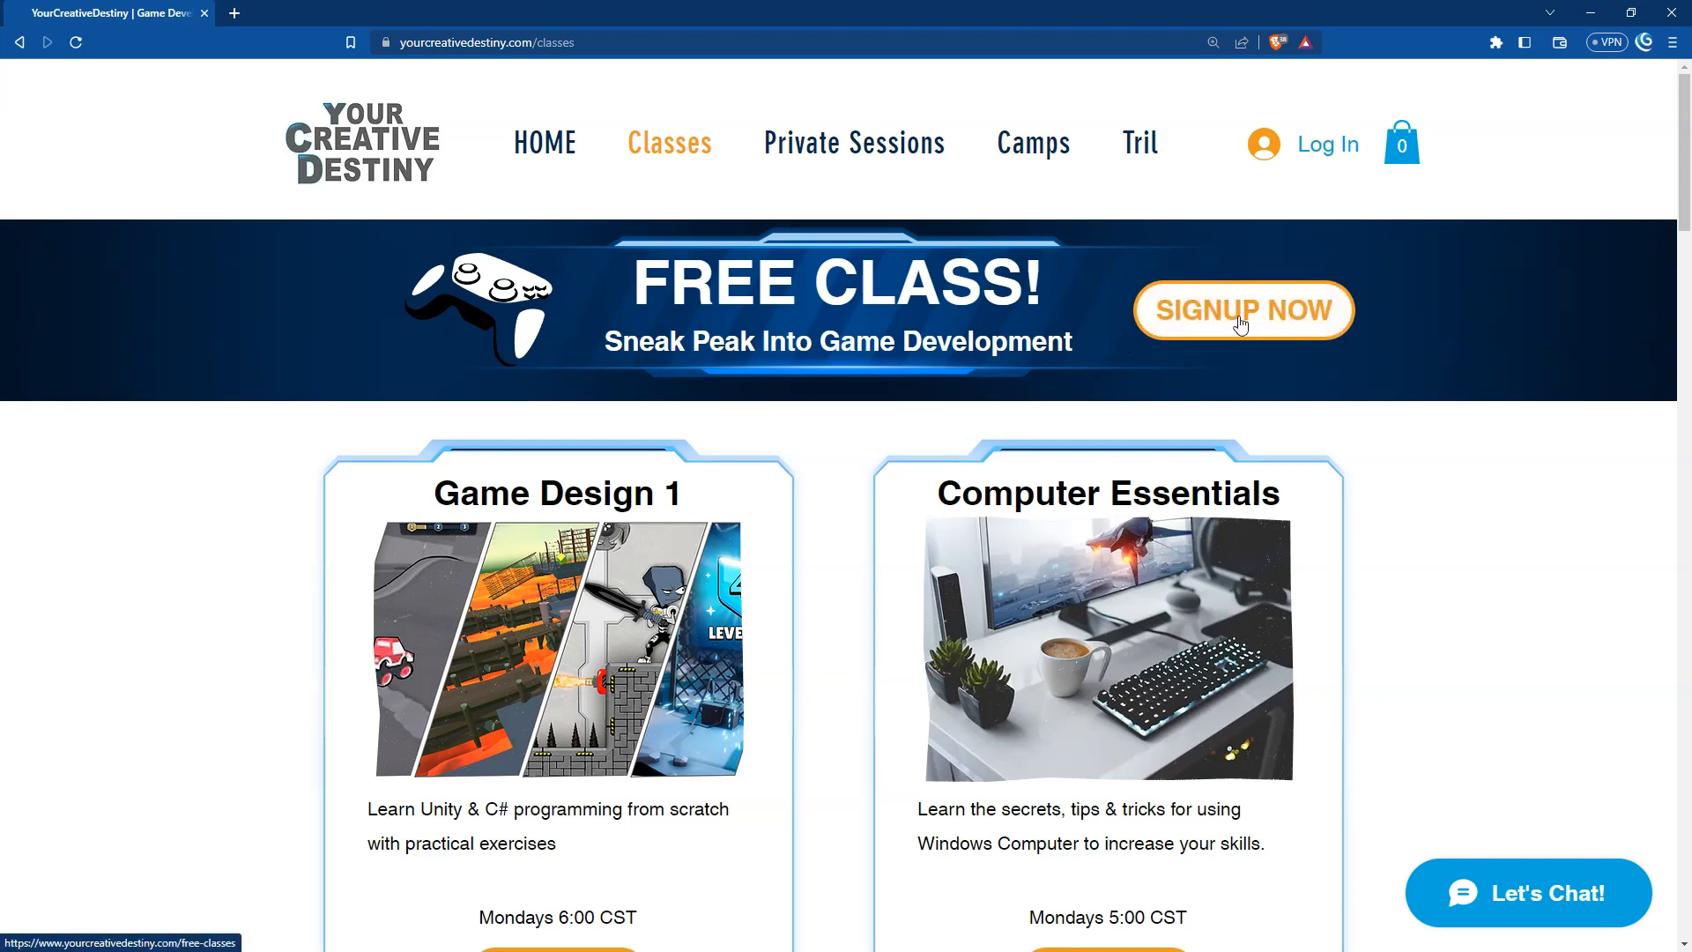
left_click(1233, 324)
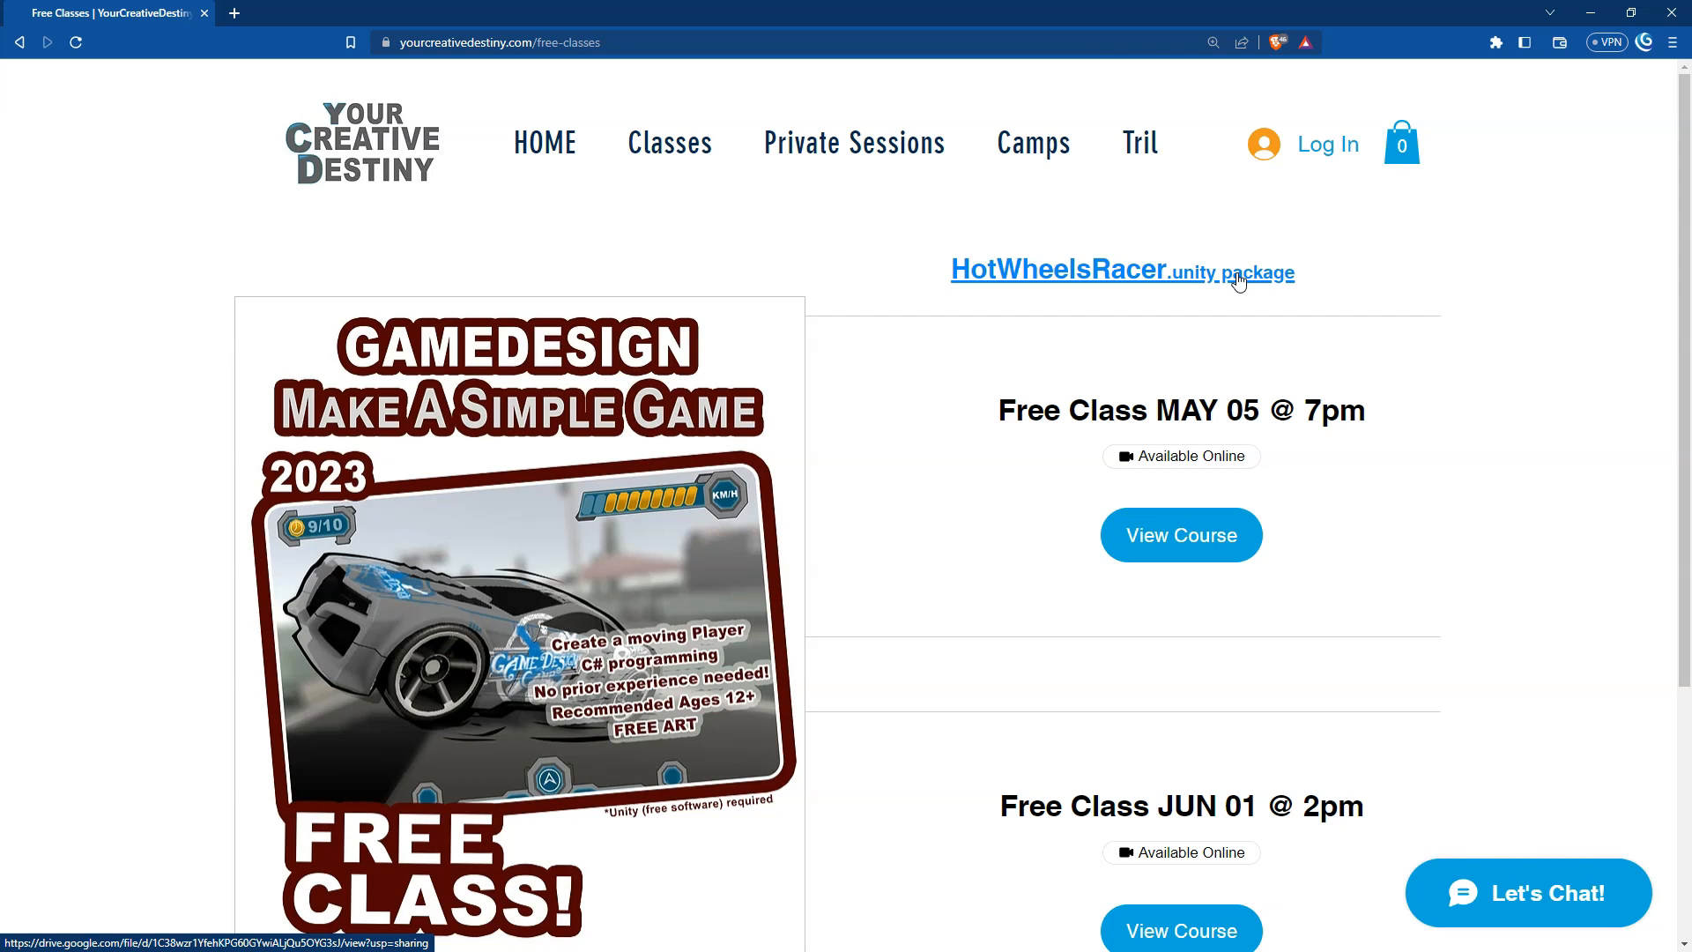
Step: Open the HotWheelsRacer Unity package link and download the file to the Desktop as HotWheelsRacer
left_click(1183, 274)
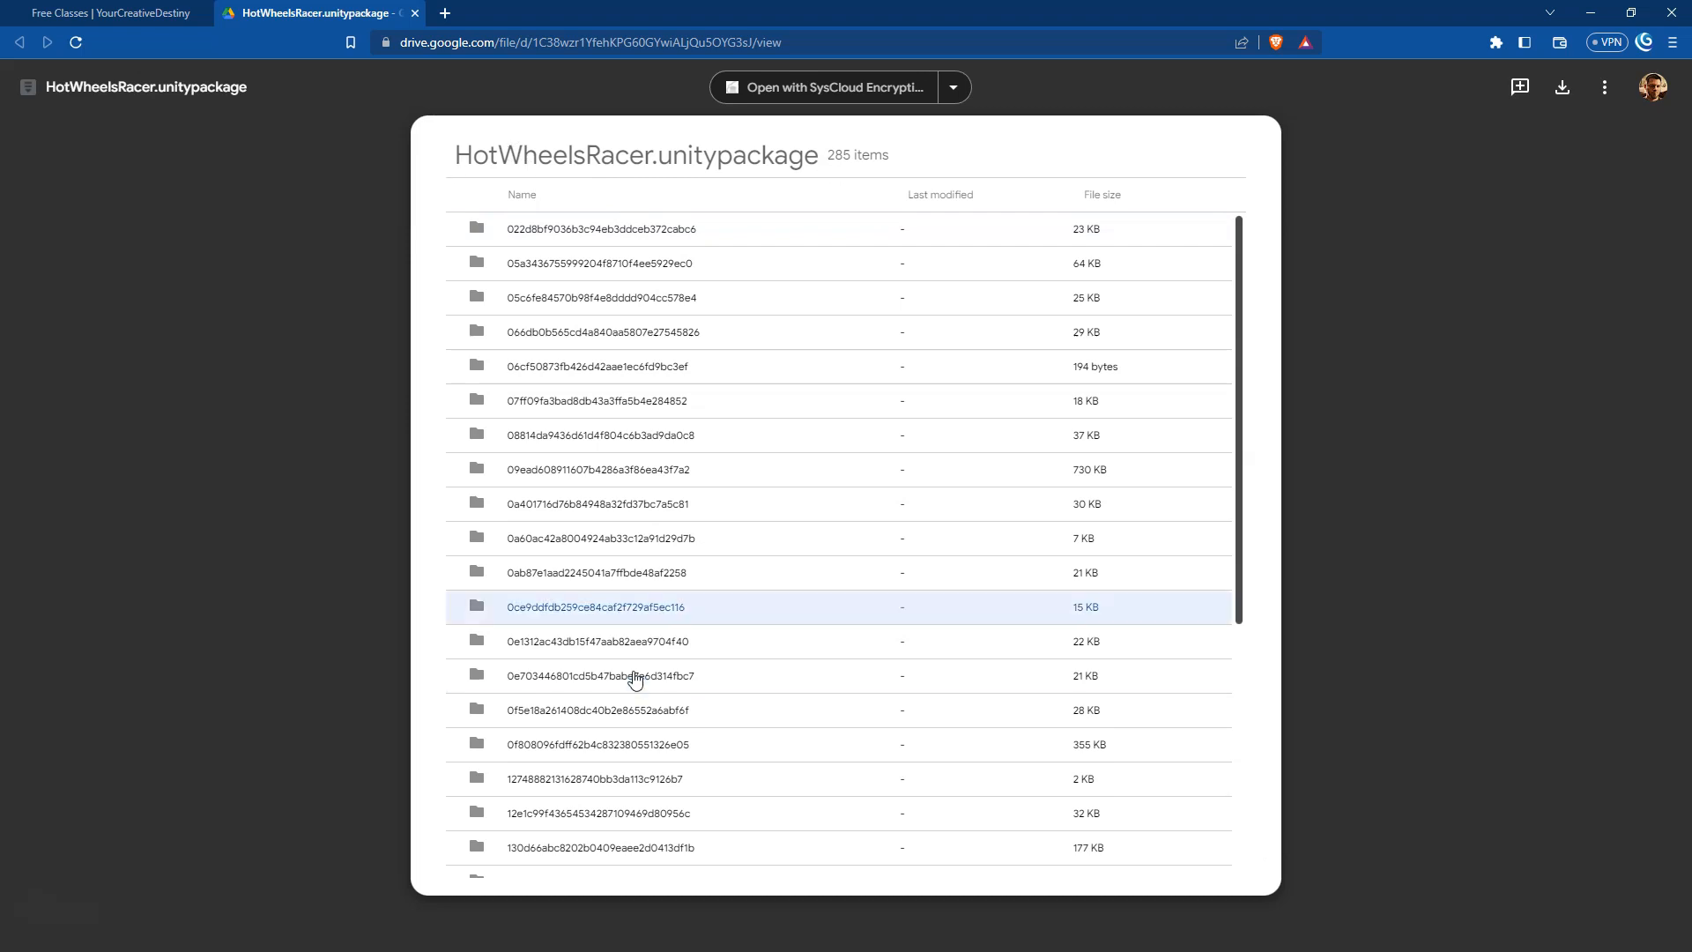
scroll(608, 652, "down", 4)
scroll(625, 669, "up", 4)
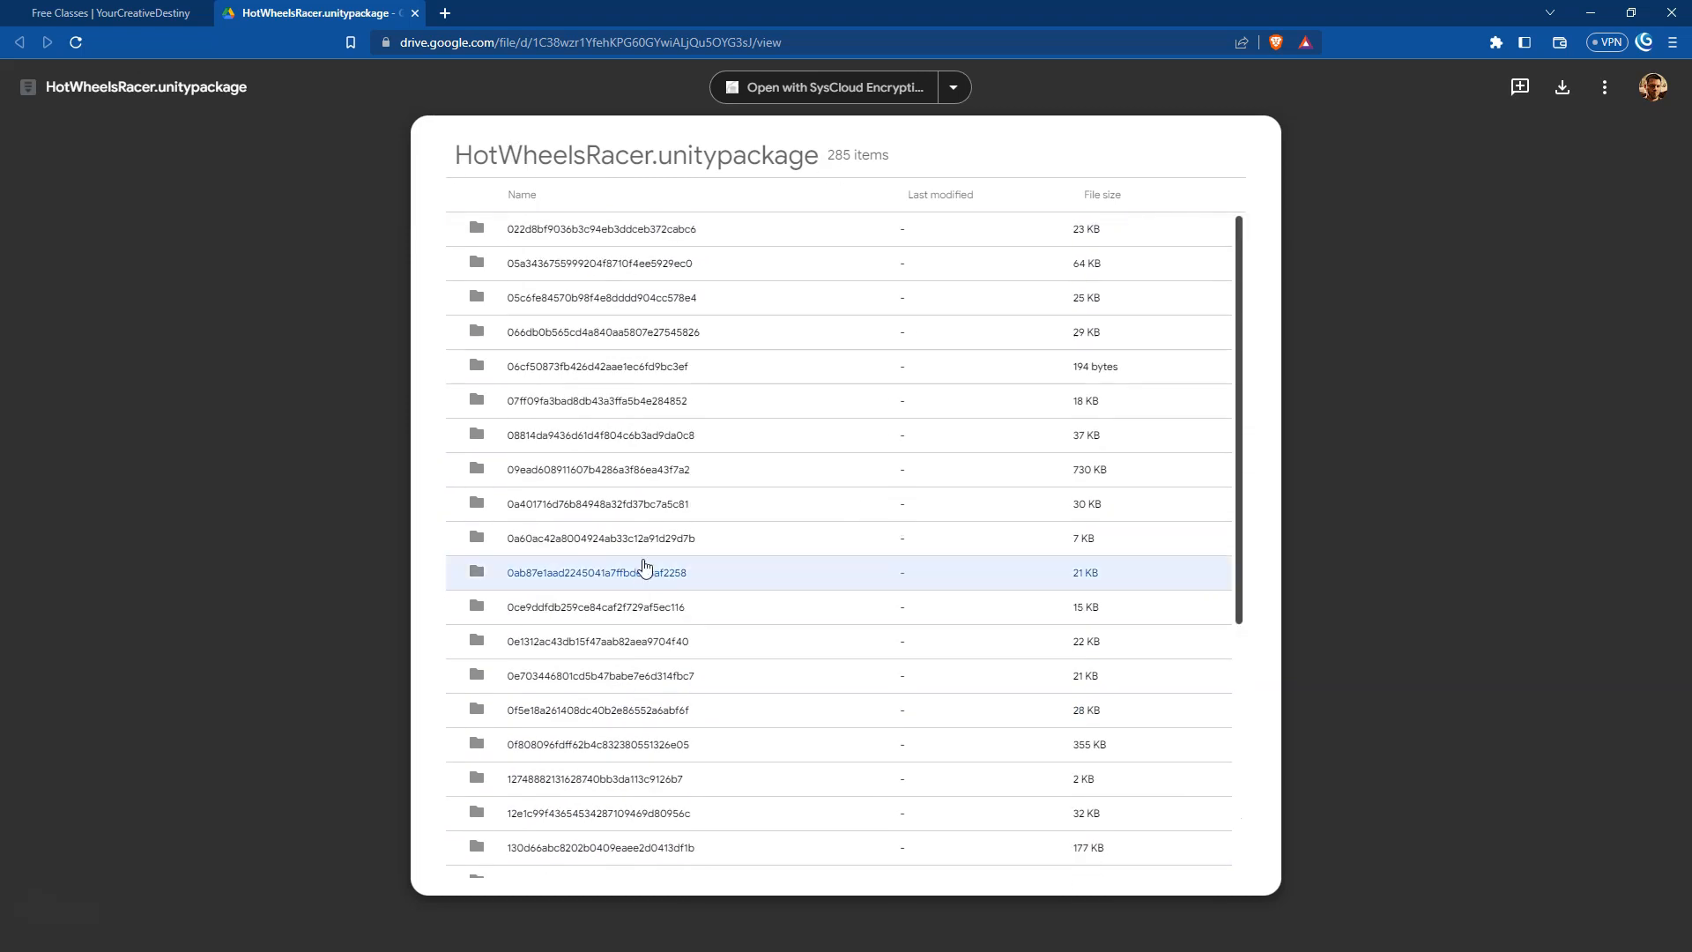
left_click(1561, 88)
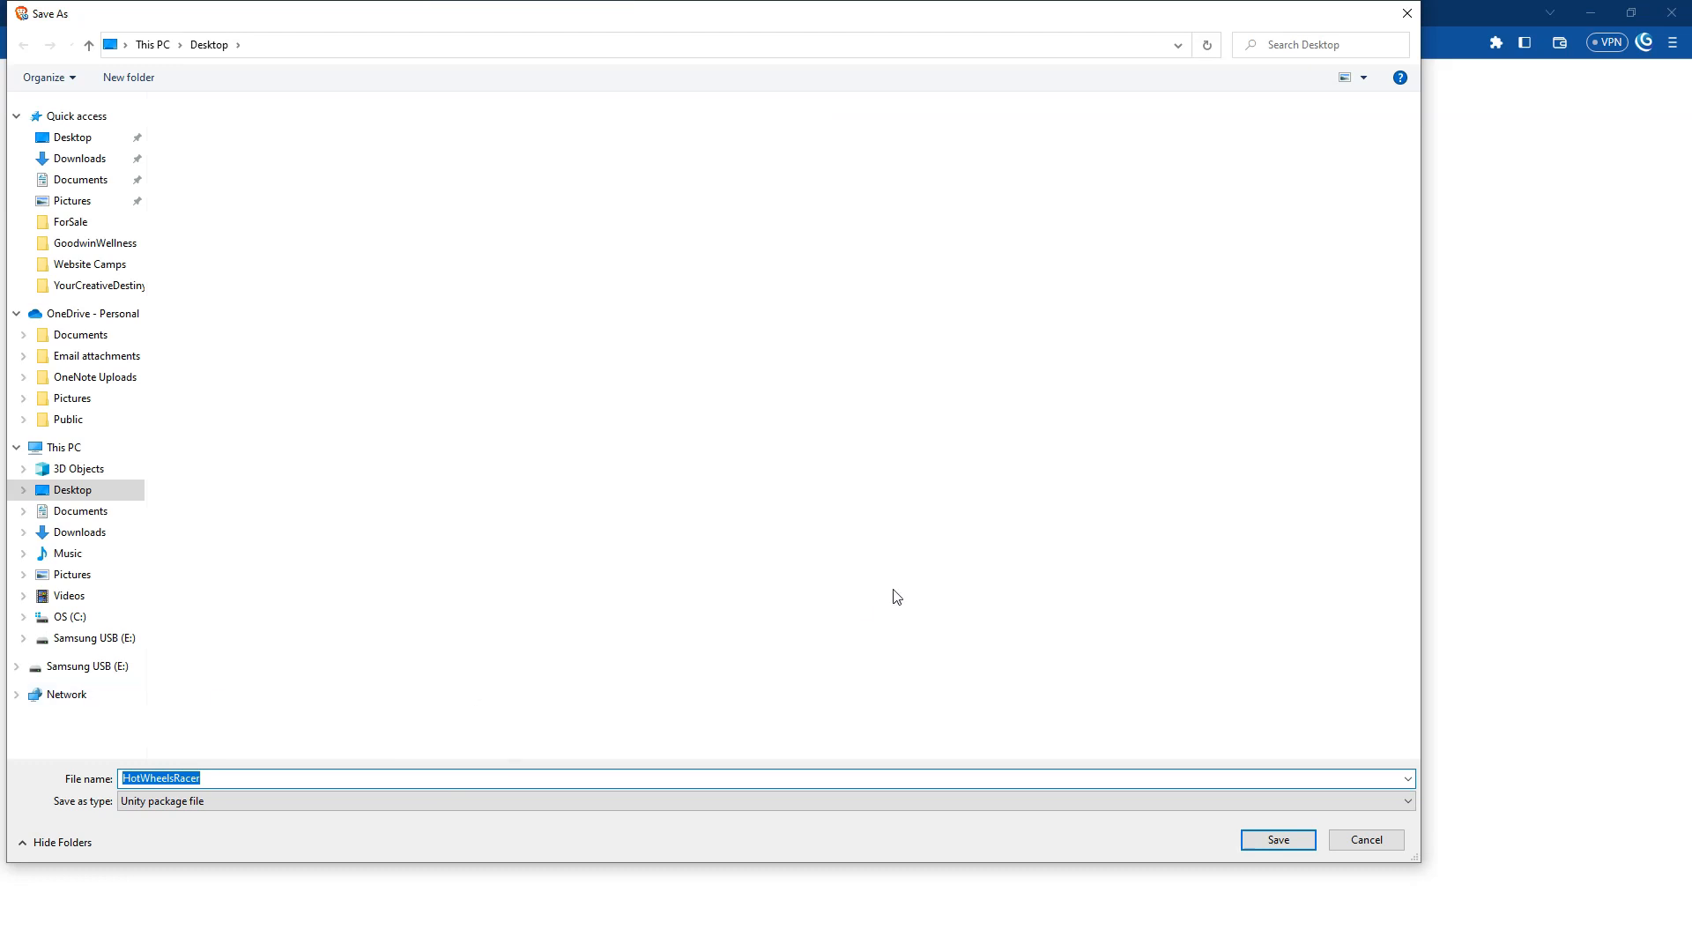
left_click(1279, 840)
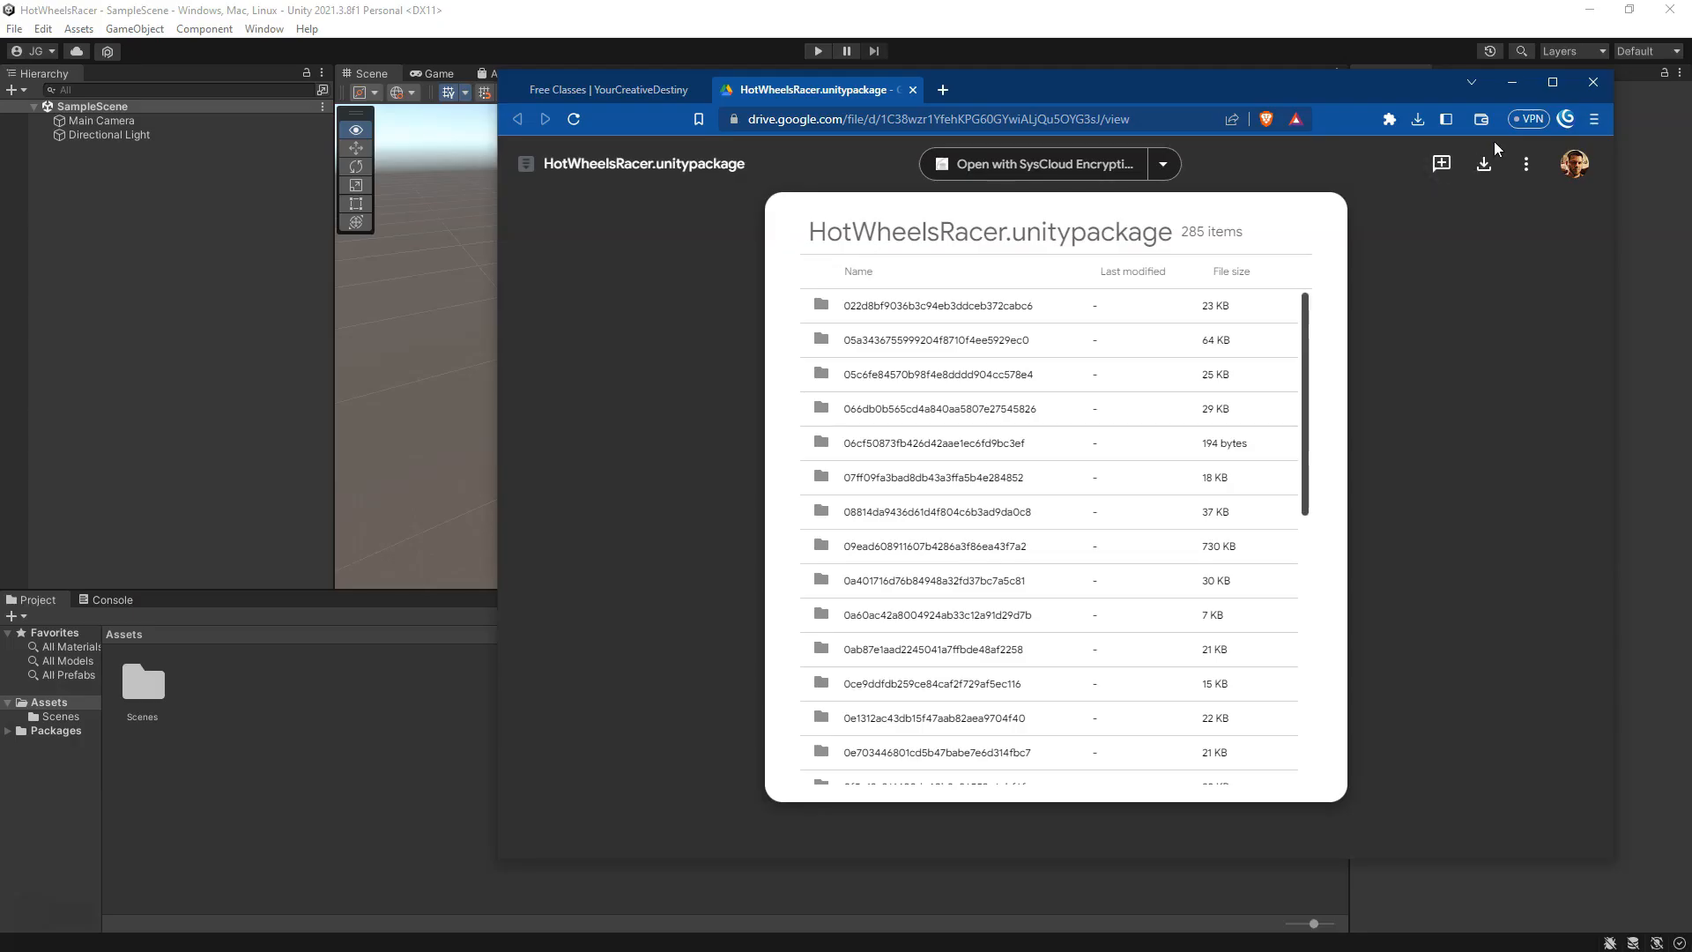
Step: Add the downloaded HotWheelsRacer.unitypackage to the Unity project's Assets and collapse the Models, Scenes, textures and URBAN folders in the import list
left_click(1418, 121)
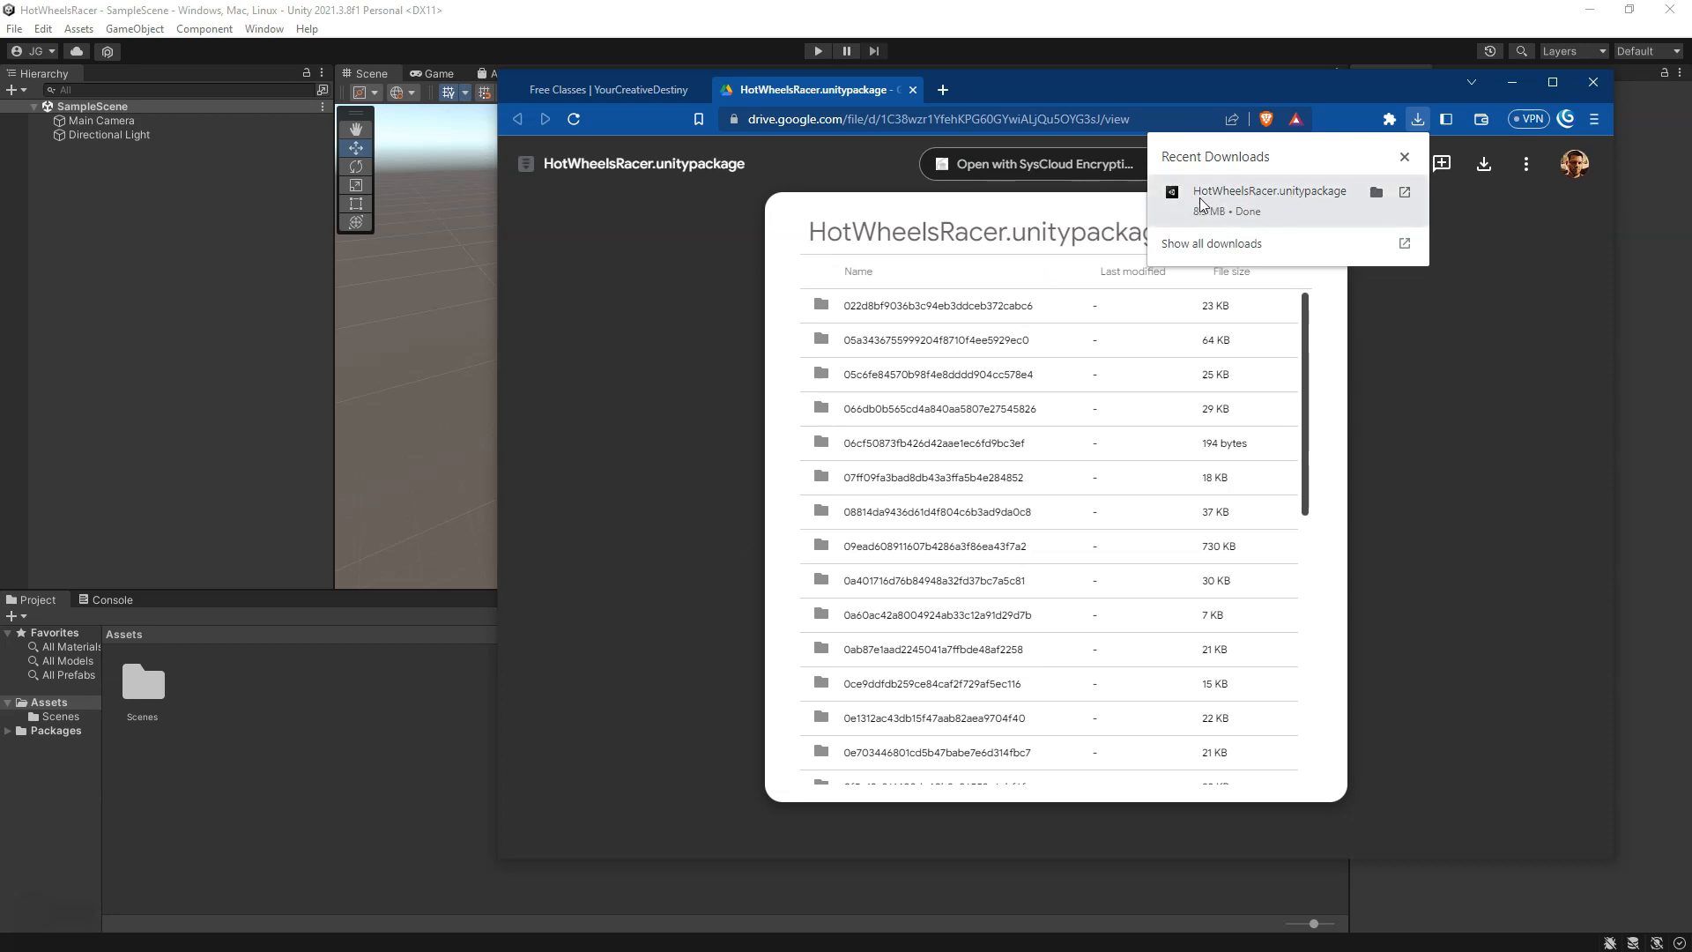
left_click_drag(1198, 194, 374, 751)
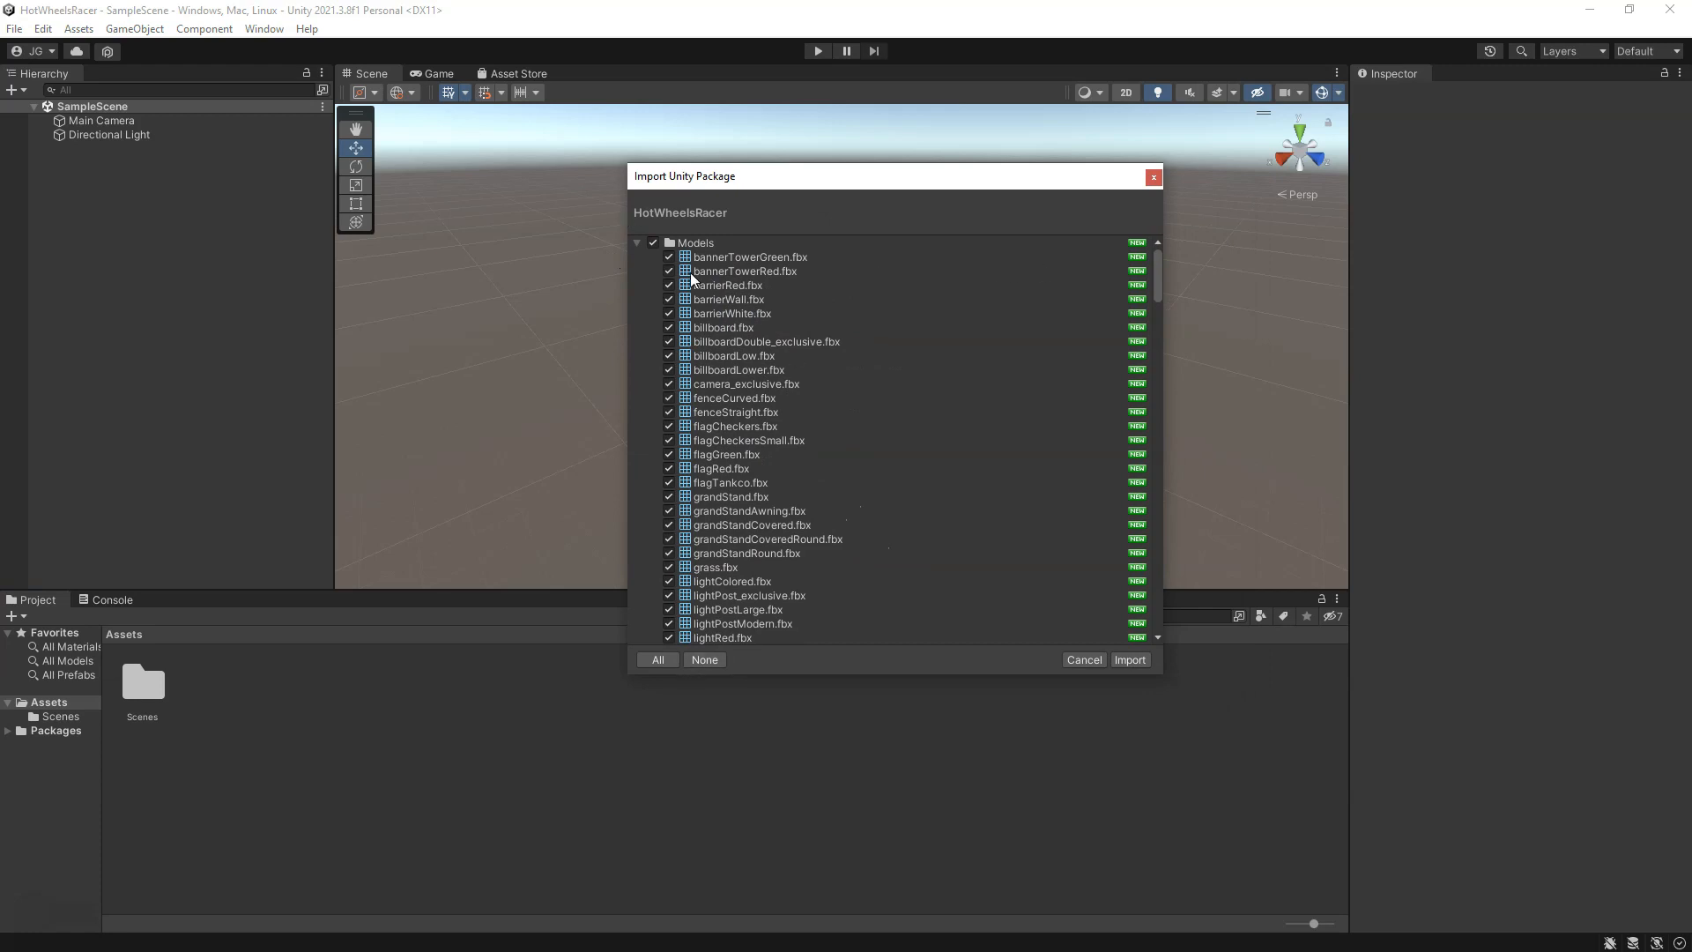
left_click(636, 242)
left_click(636, 257)
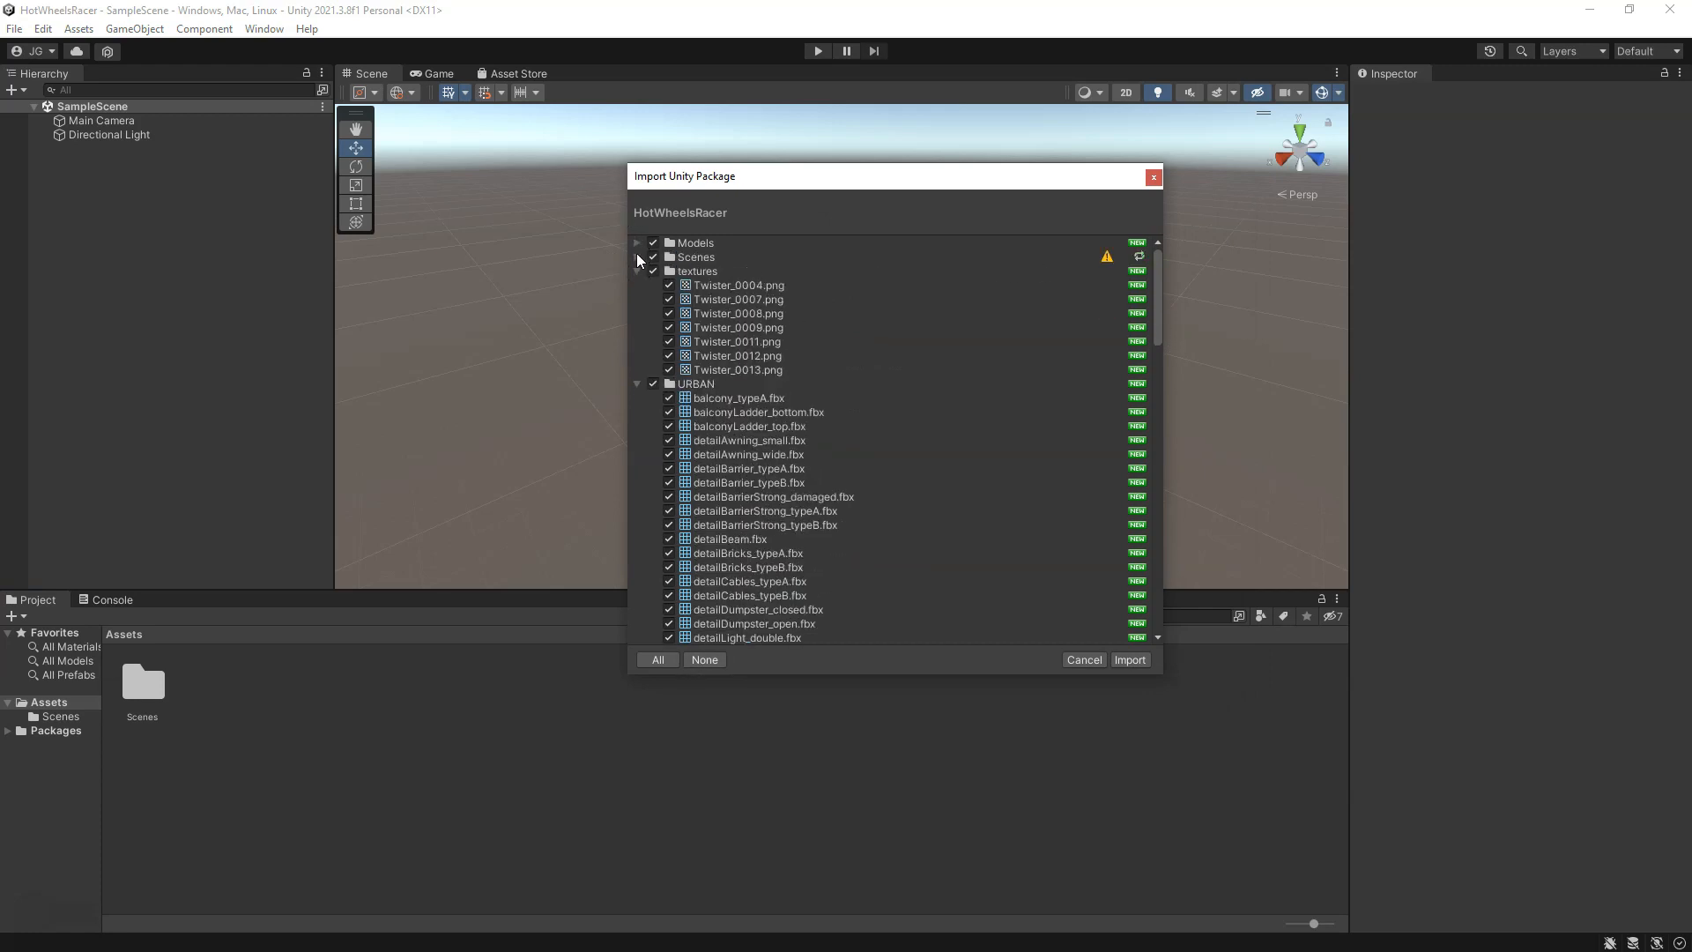
left_click(637, 271)
left_click(637, 285)
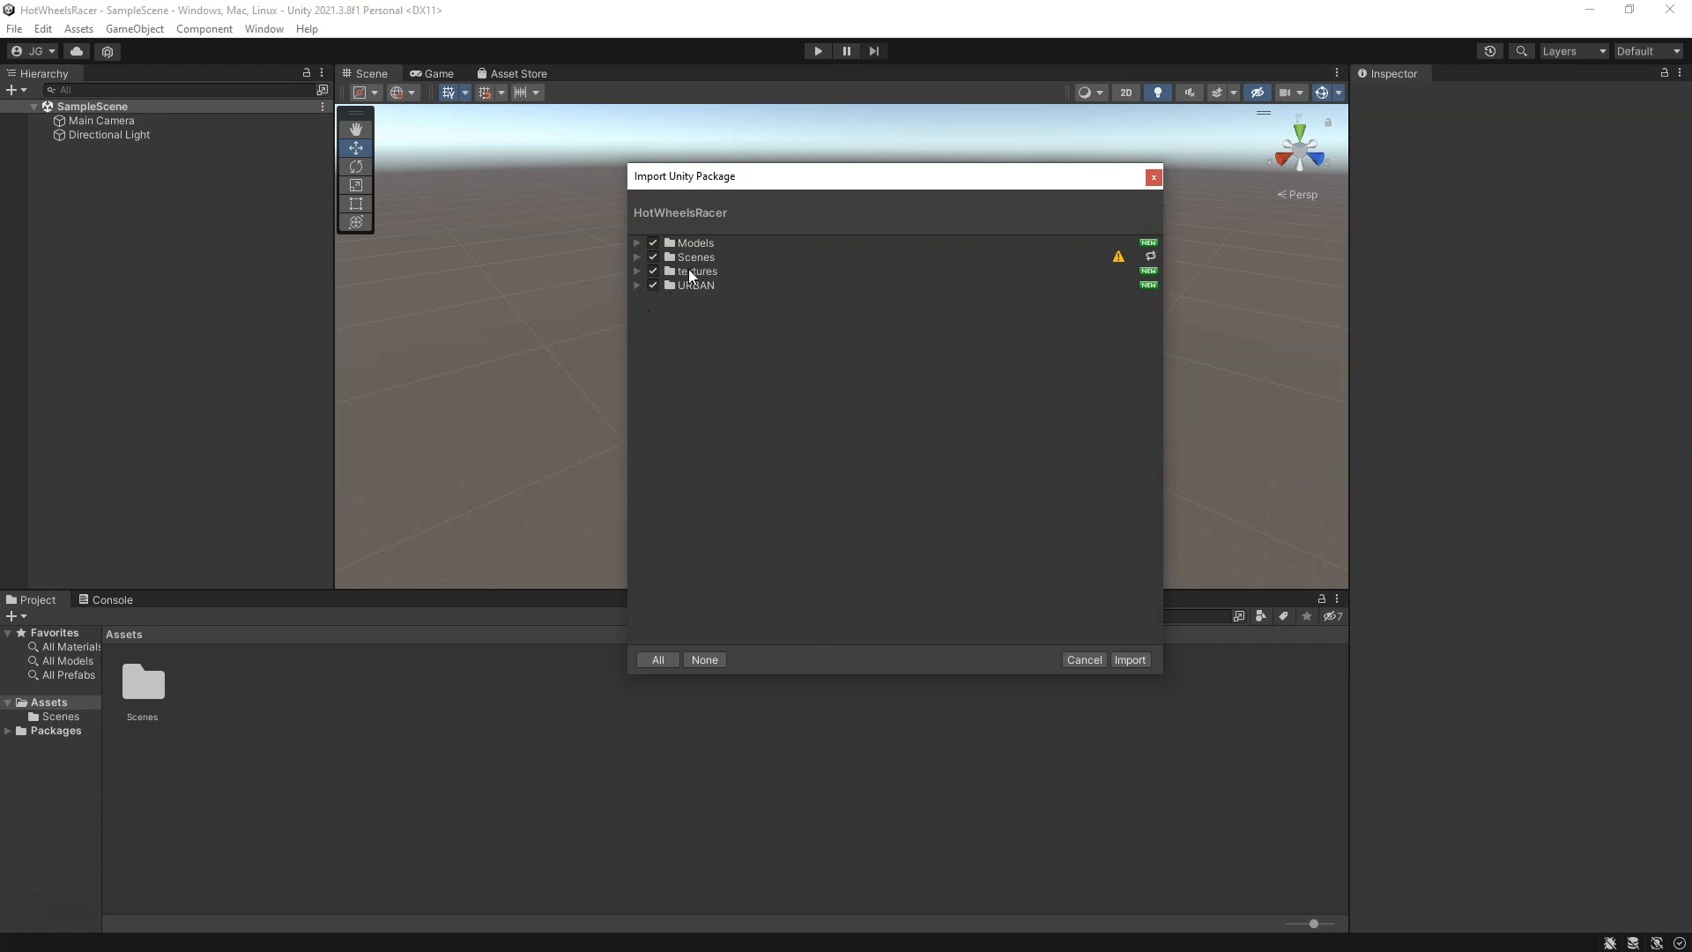
Step: Check the contents of the package's Scenes folder and import the whole HotWheelsRacer package with all four folders included
left_click(1116, 258)
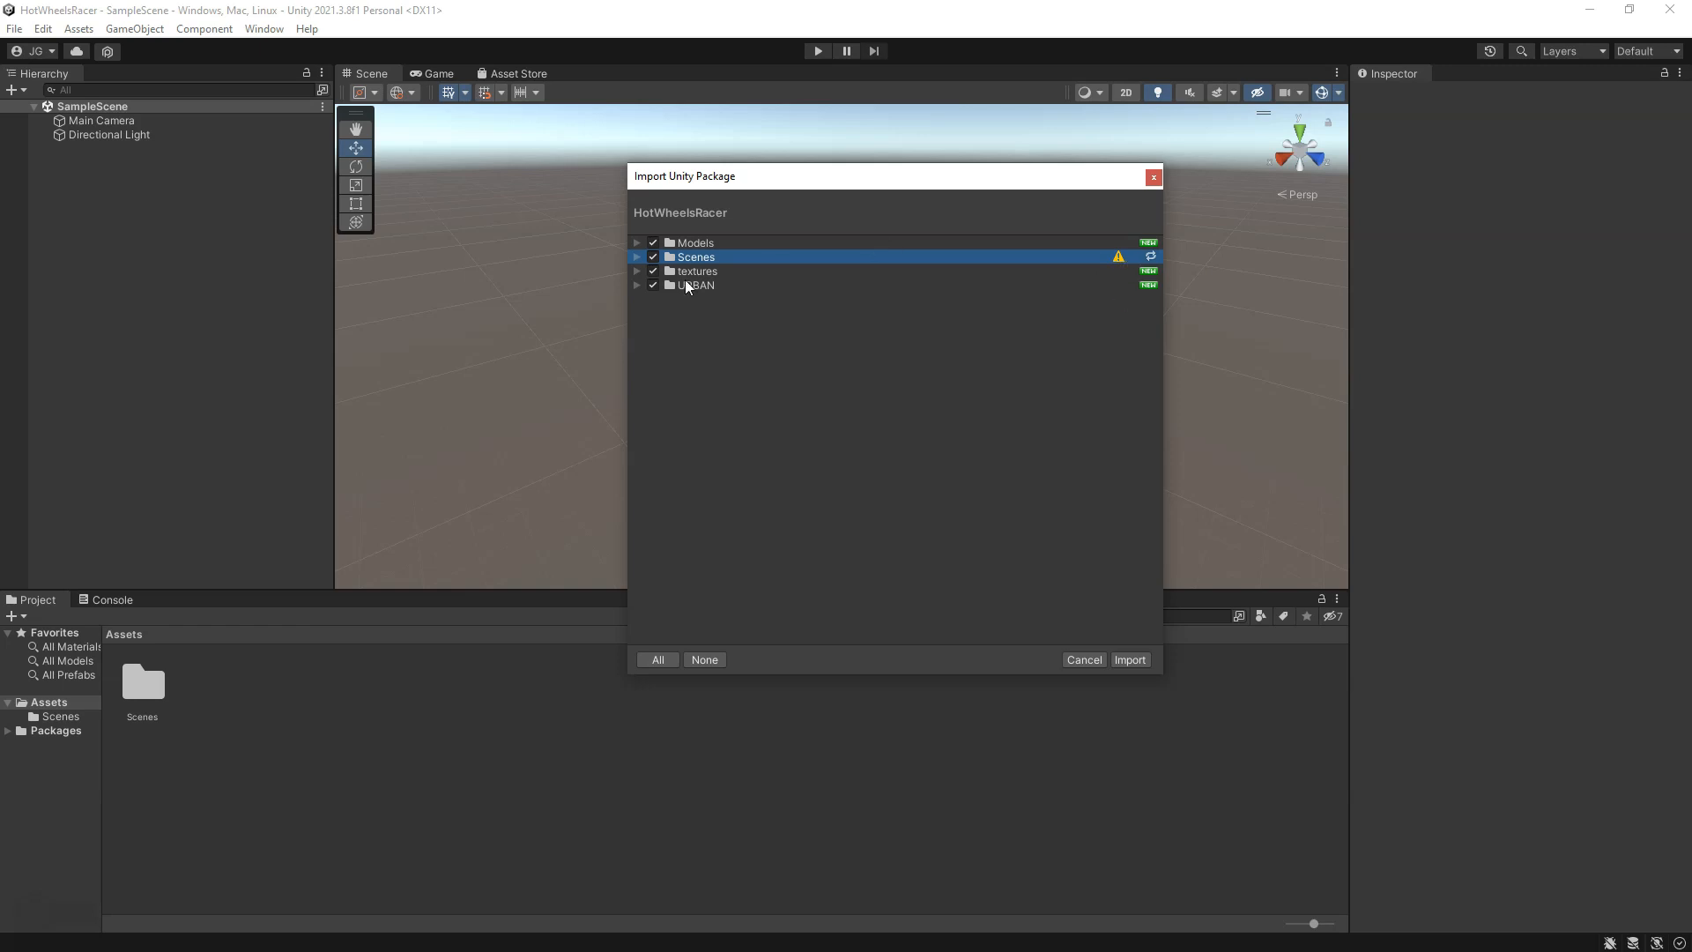
left_click(636, 256)
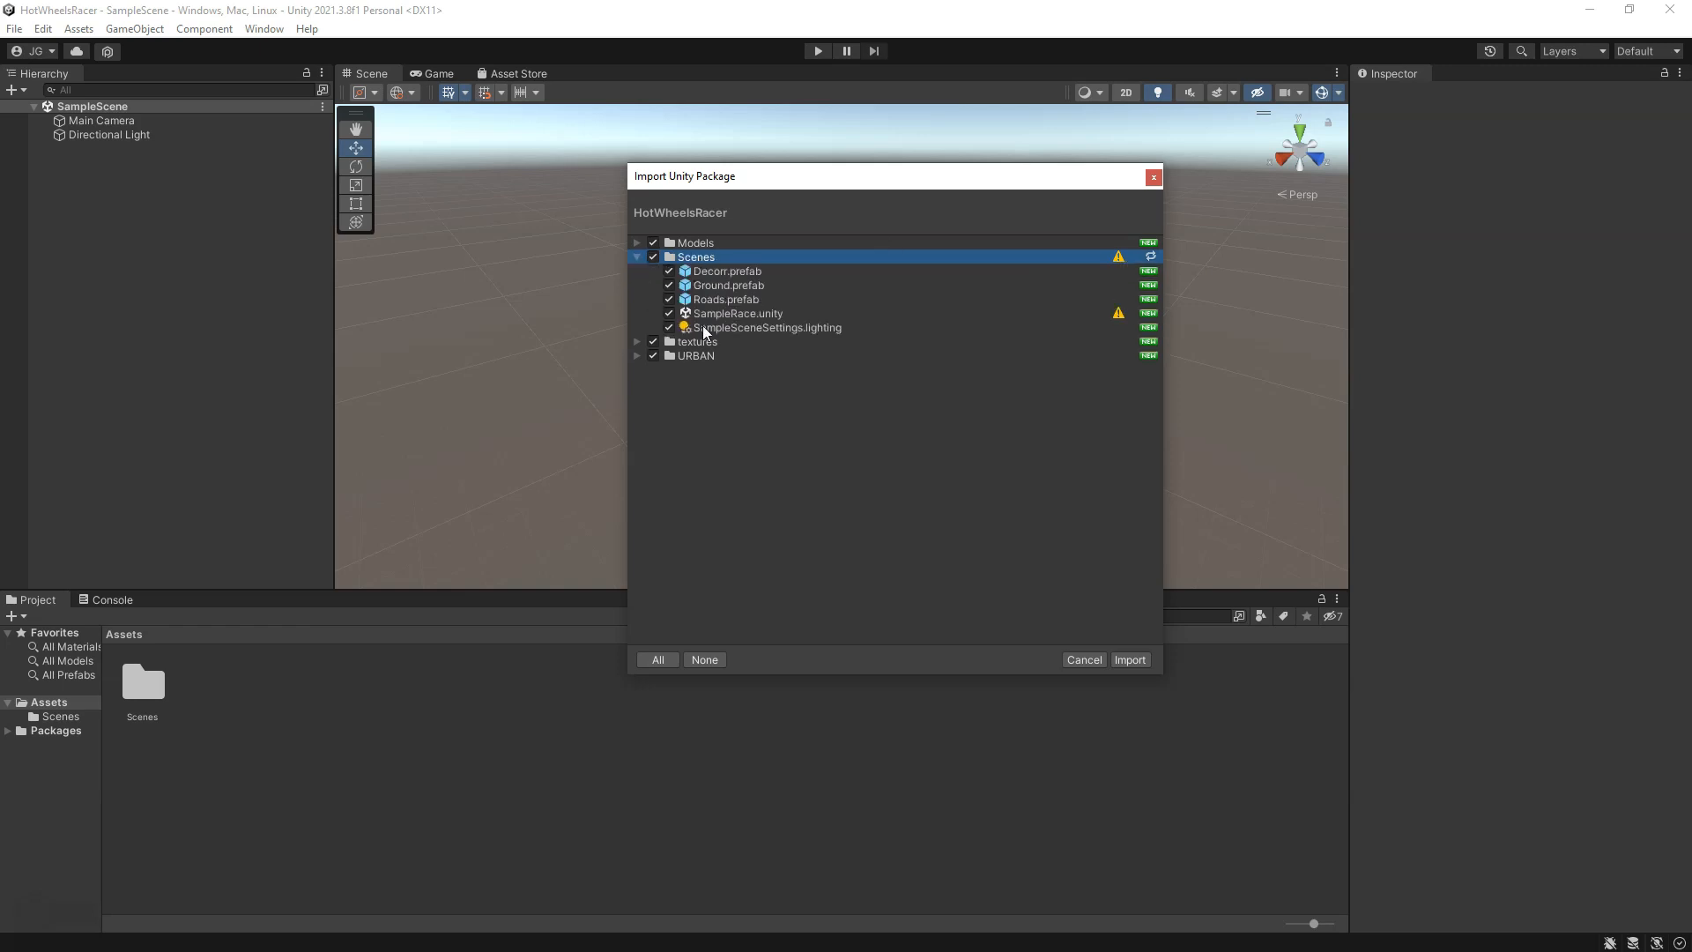
left_click(718, 316)
left_click(724, 328)
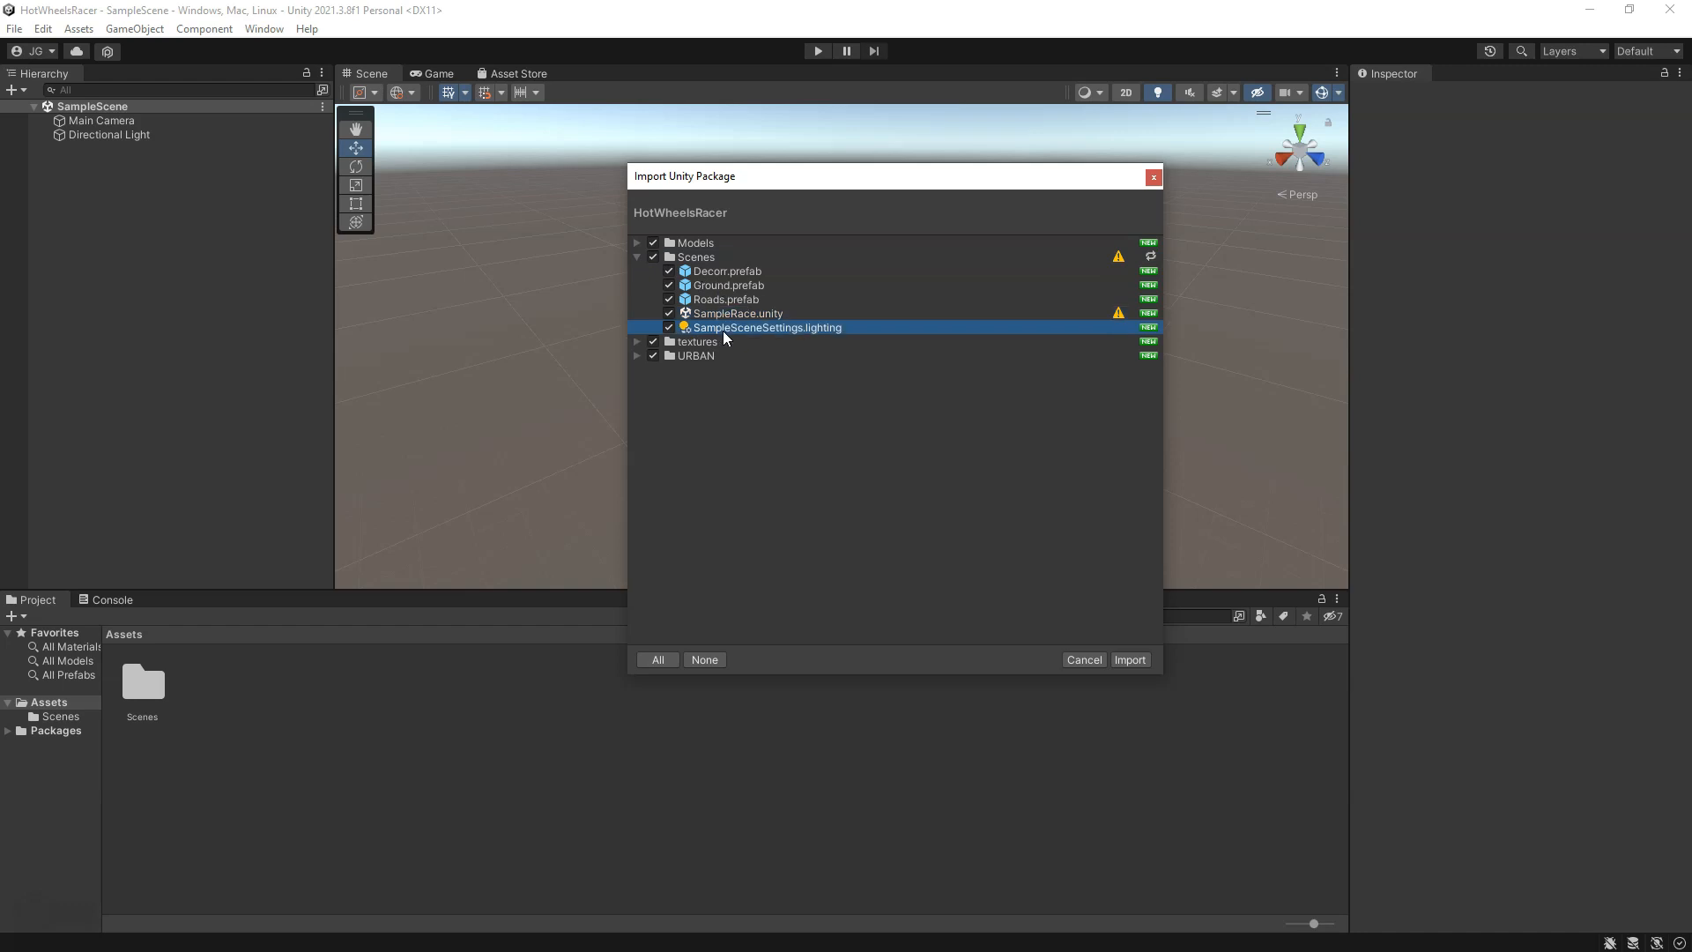
left_click(636, 256)
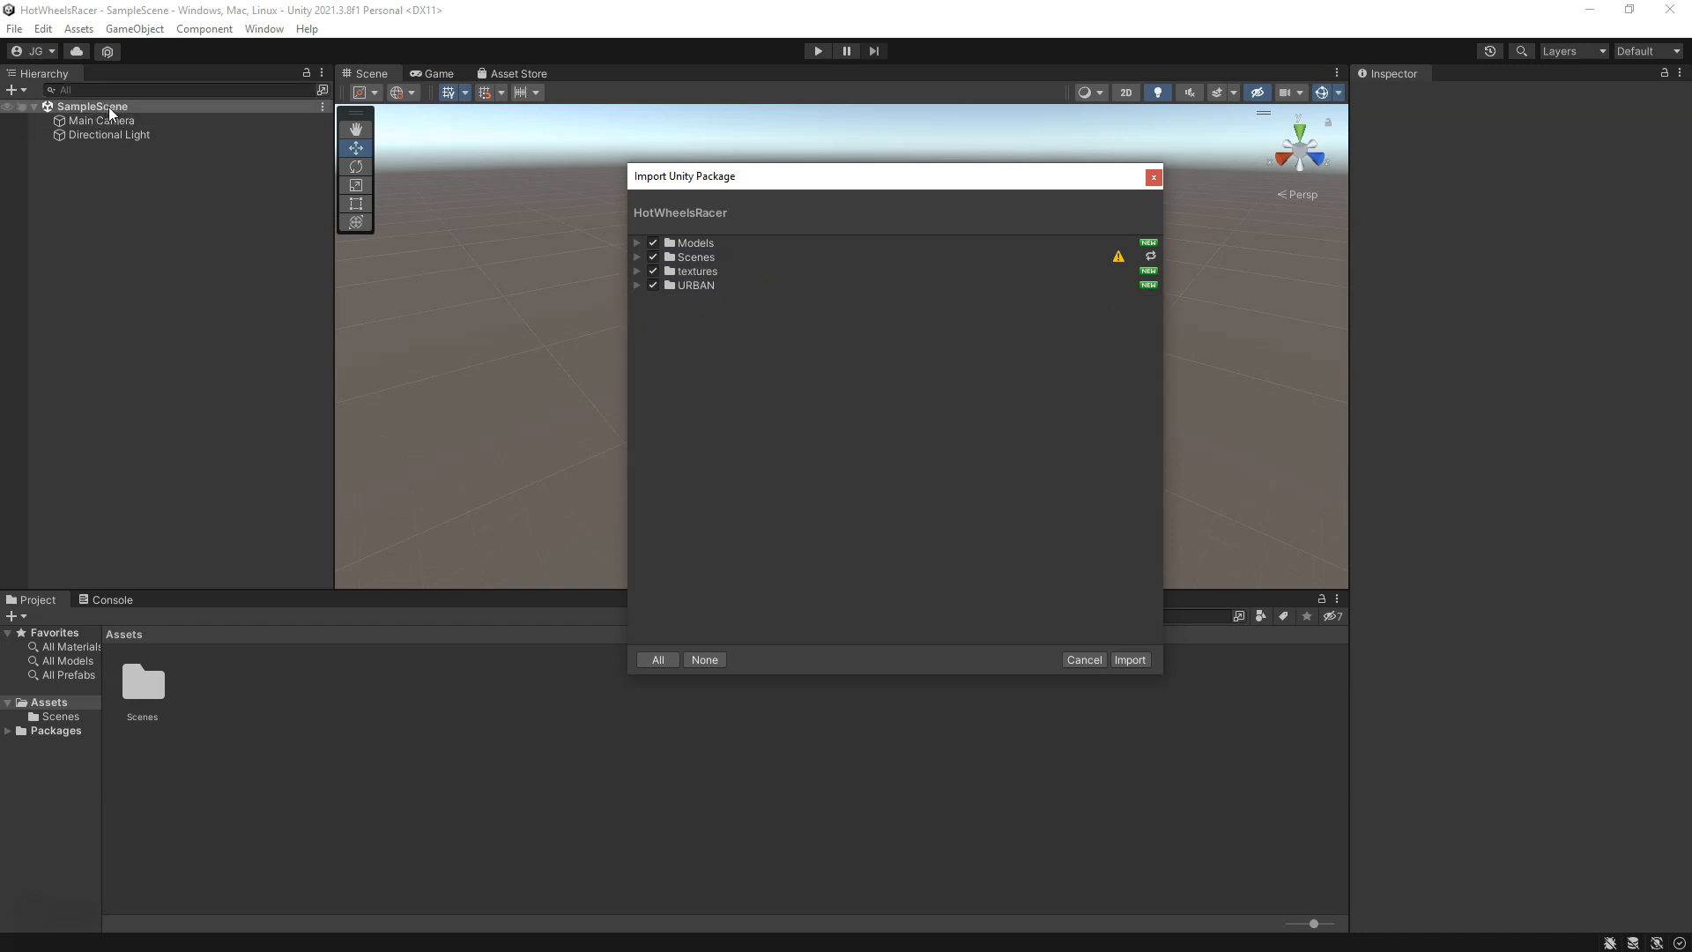
left_click(1129, 661)
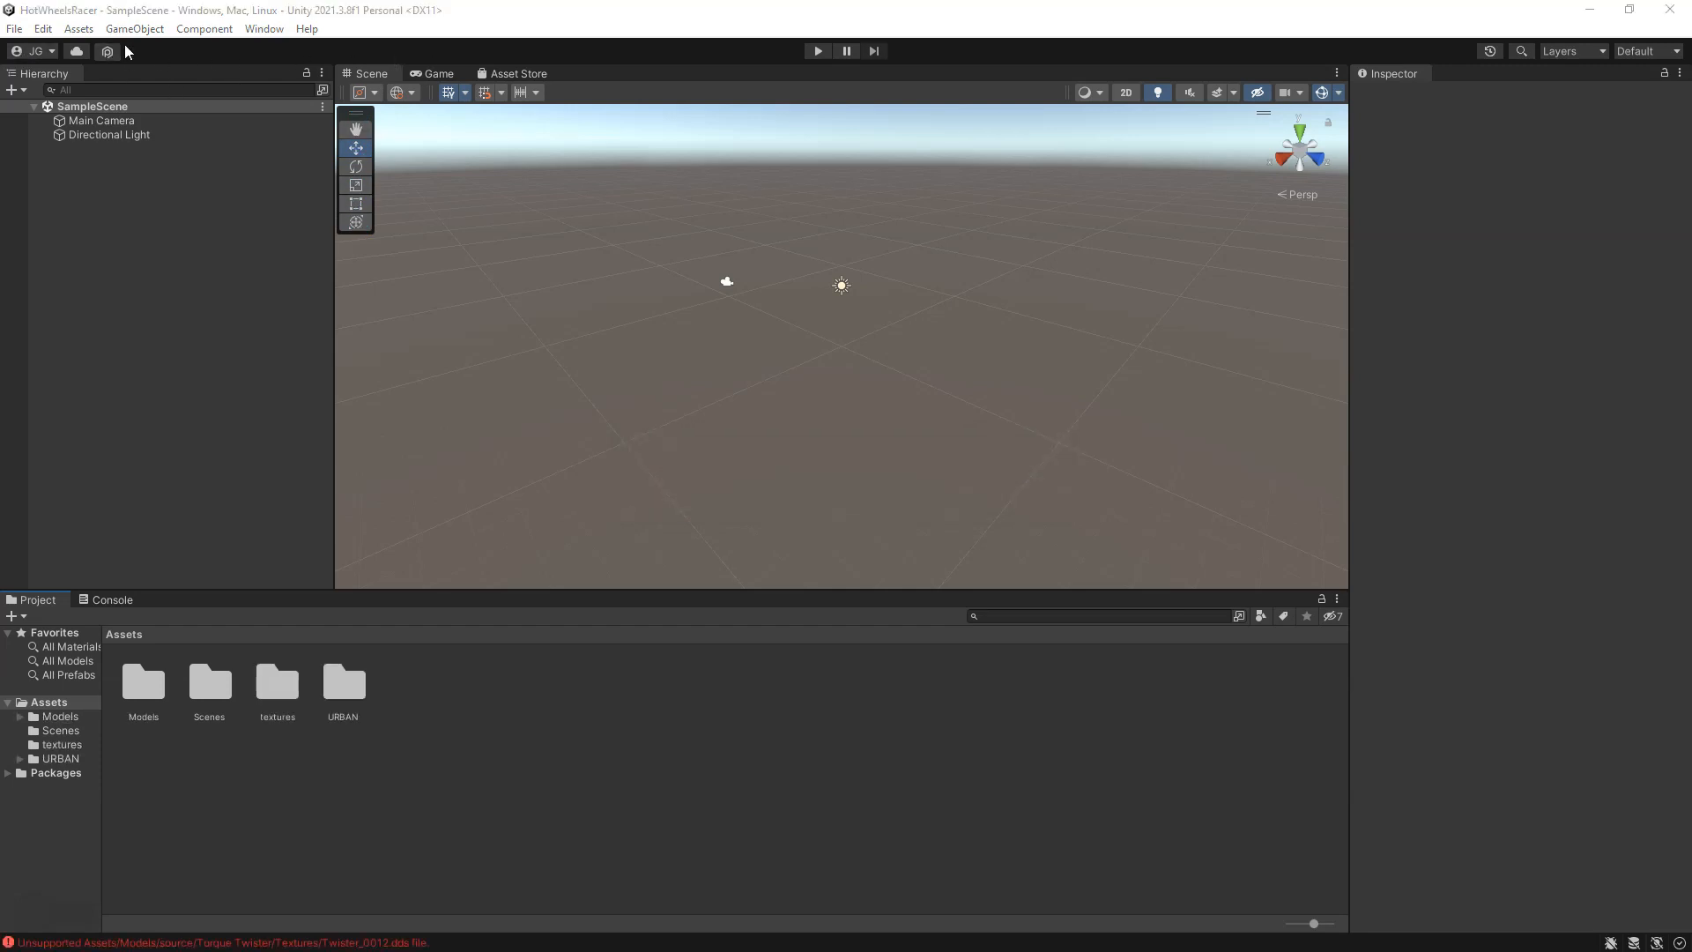
Step: Try the Hand, Move, Rotate, Rect and Transform scene tools in turn, ending with the Move tool active
left_click(355, 130)
left_click(355, 147)
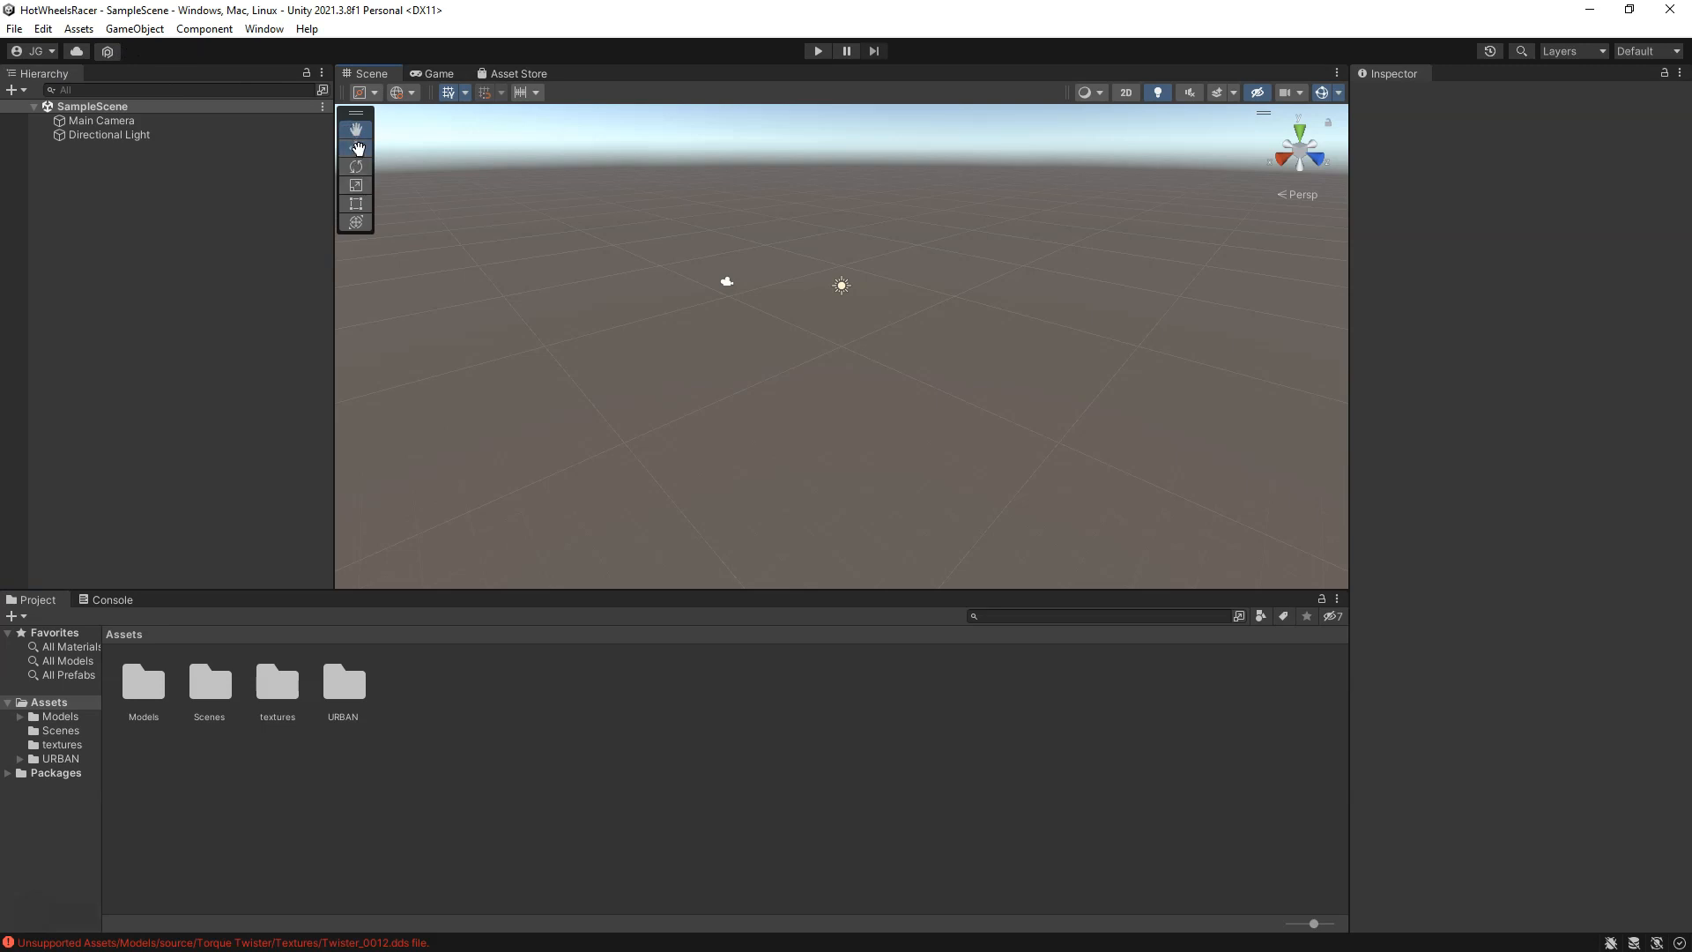
left_click(356, 166)
left_click(359, 205)
left_click(357, 224)
left_click(357, 205)
left_click(353, 147)
Step: Compare the Scene view with the Game view, and maximize the Scene view before restoring the normal layout
left_click(90, 106)
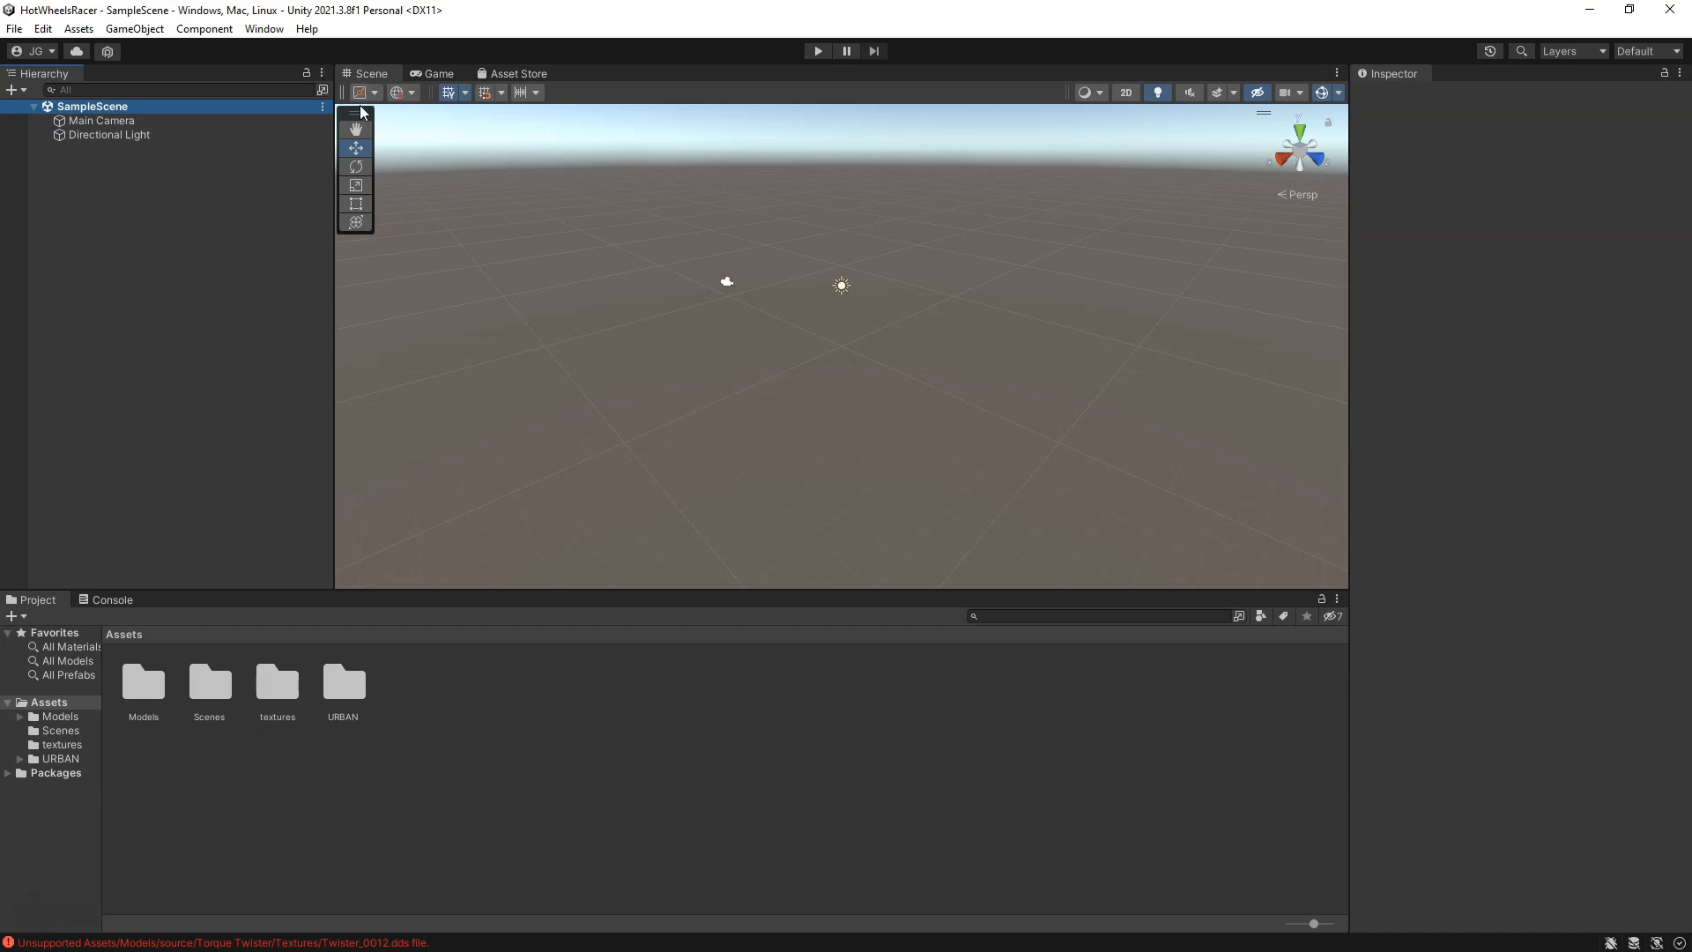
left_click(373, 80)
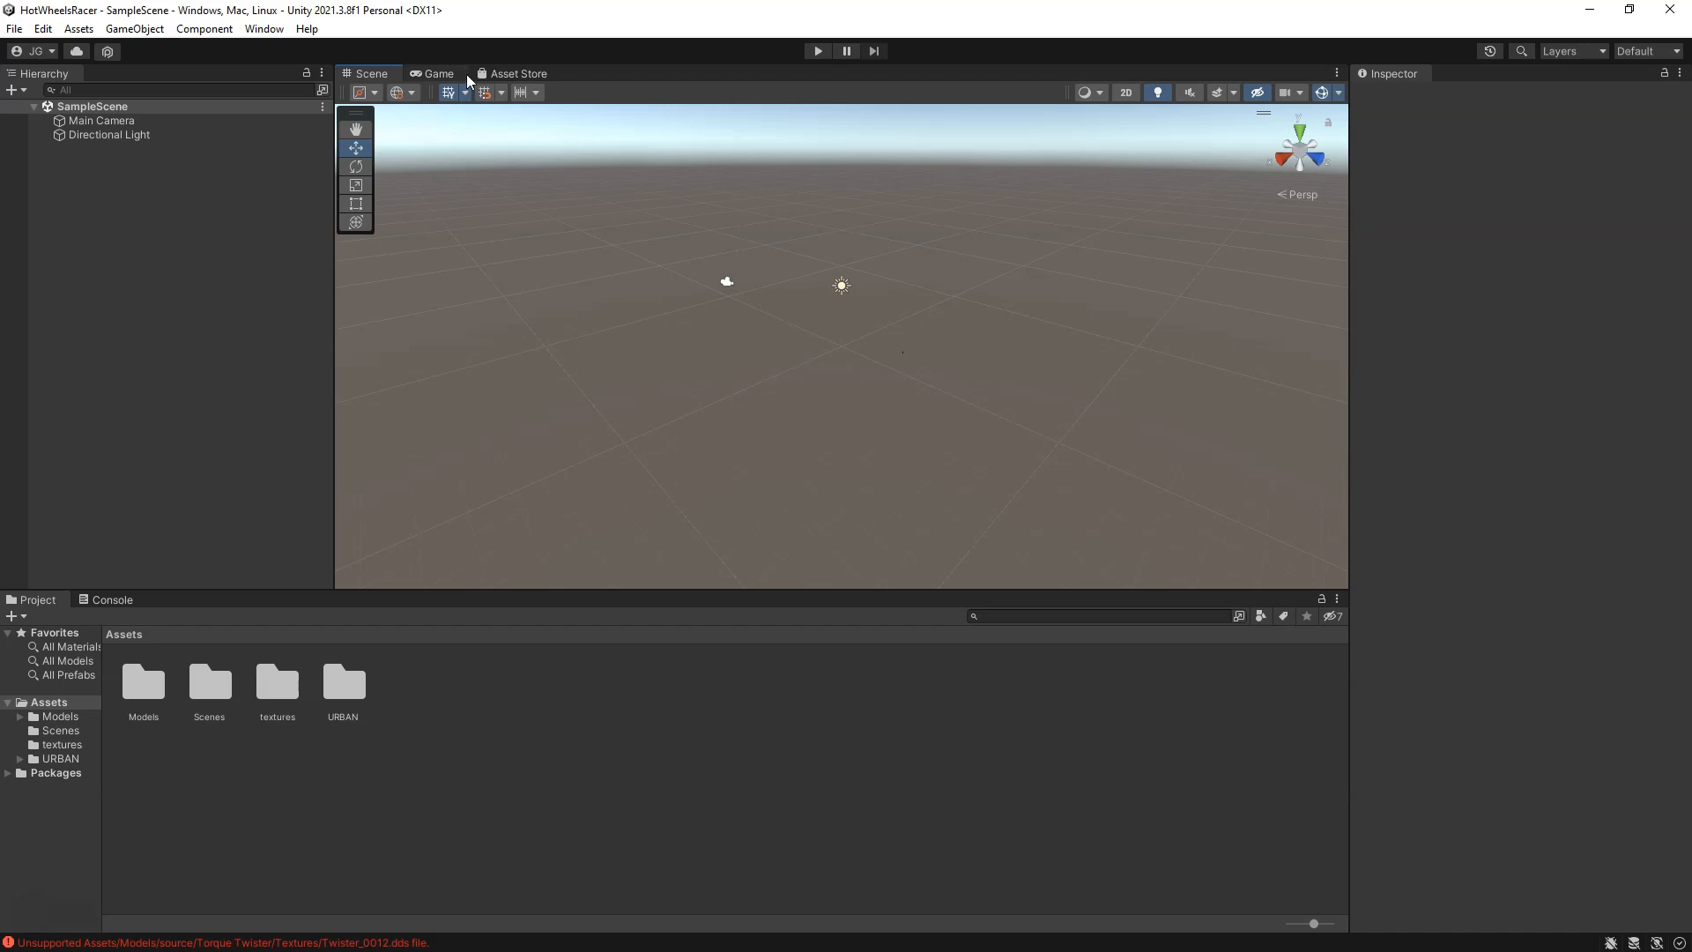
left_click(434, 73)
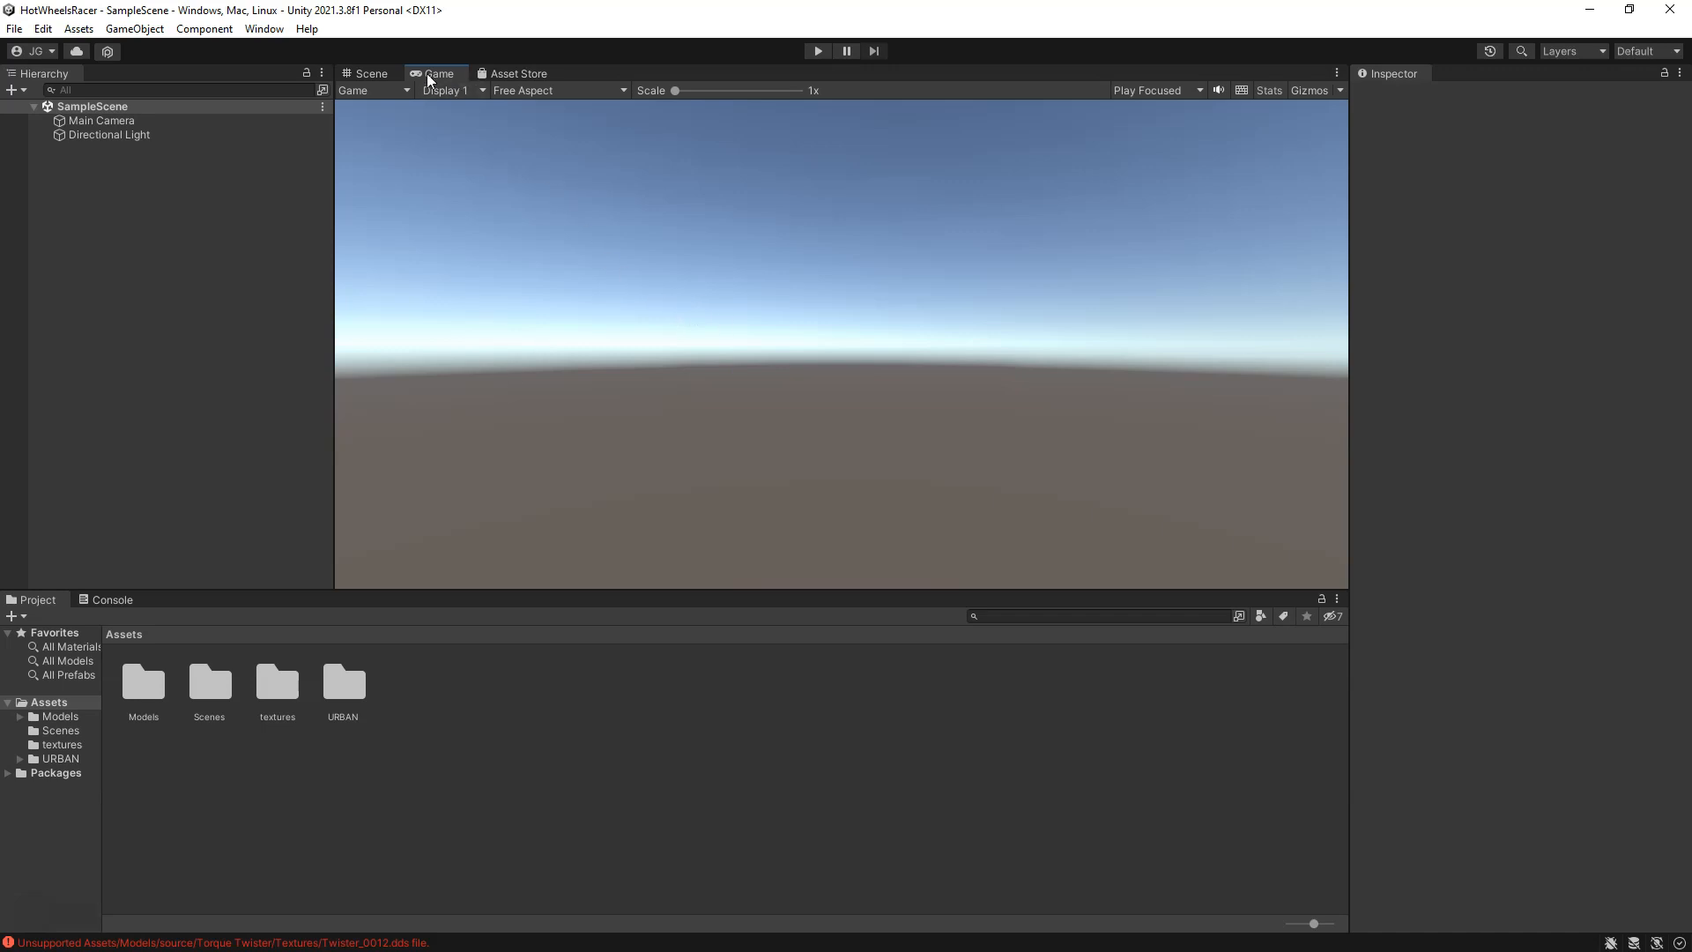
right_click(524, 75)
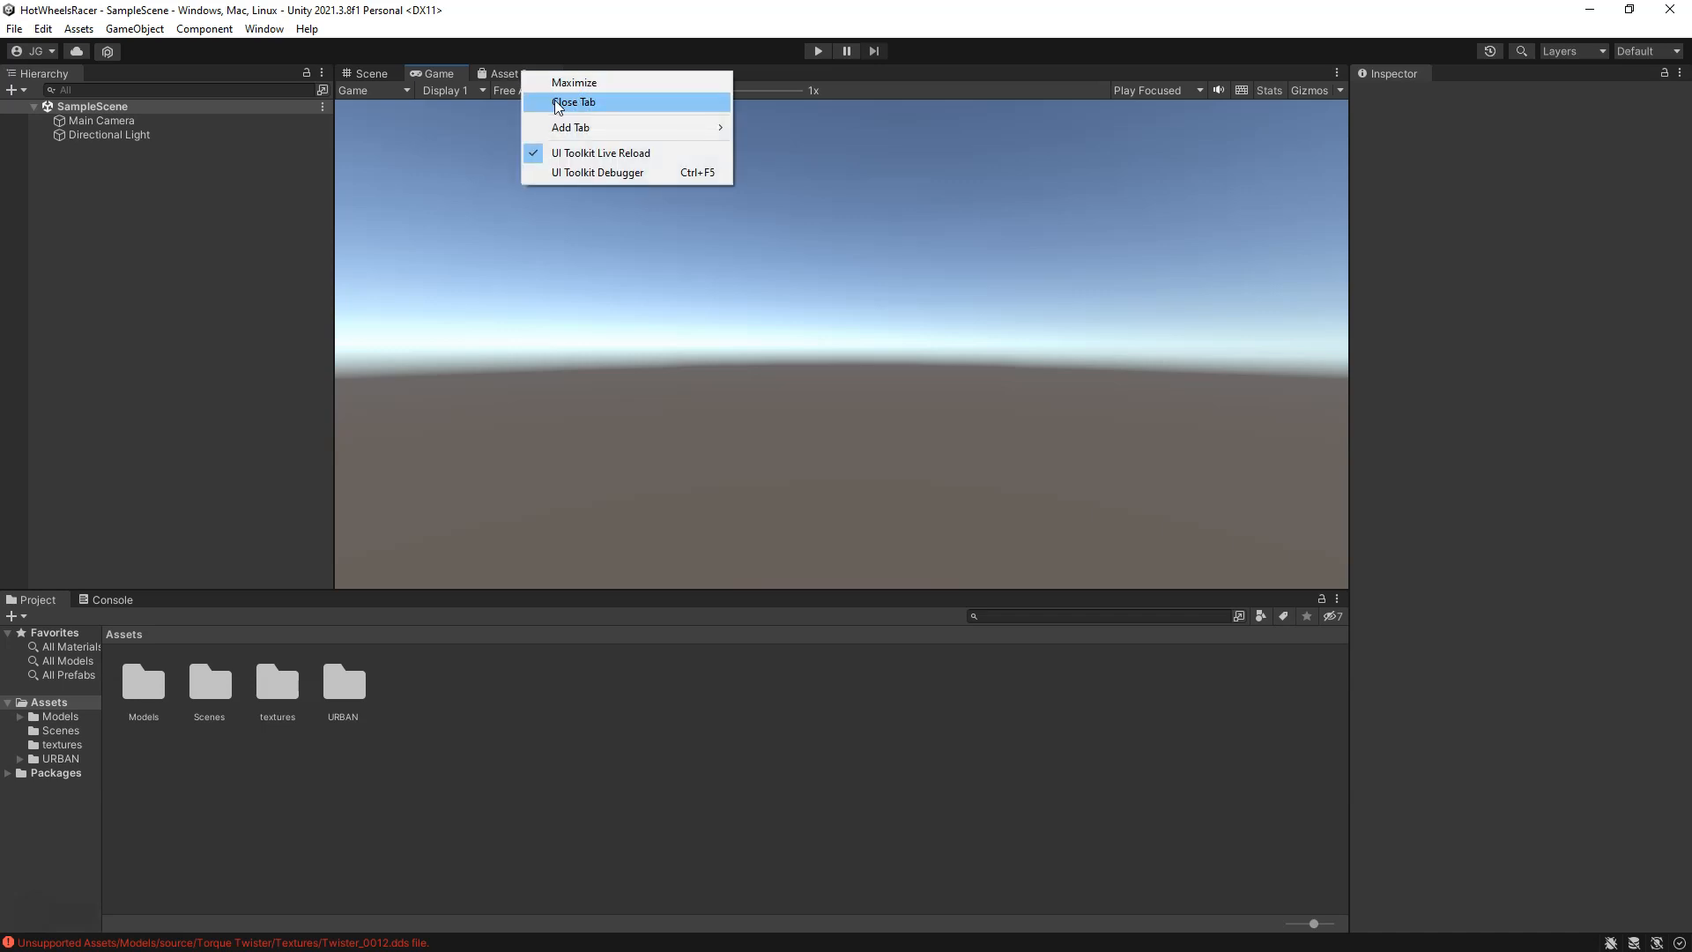
left_click(454, 78)
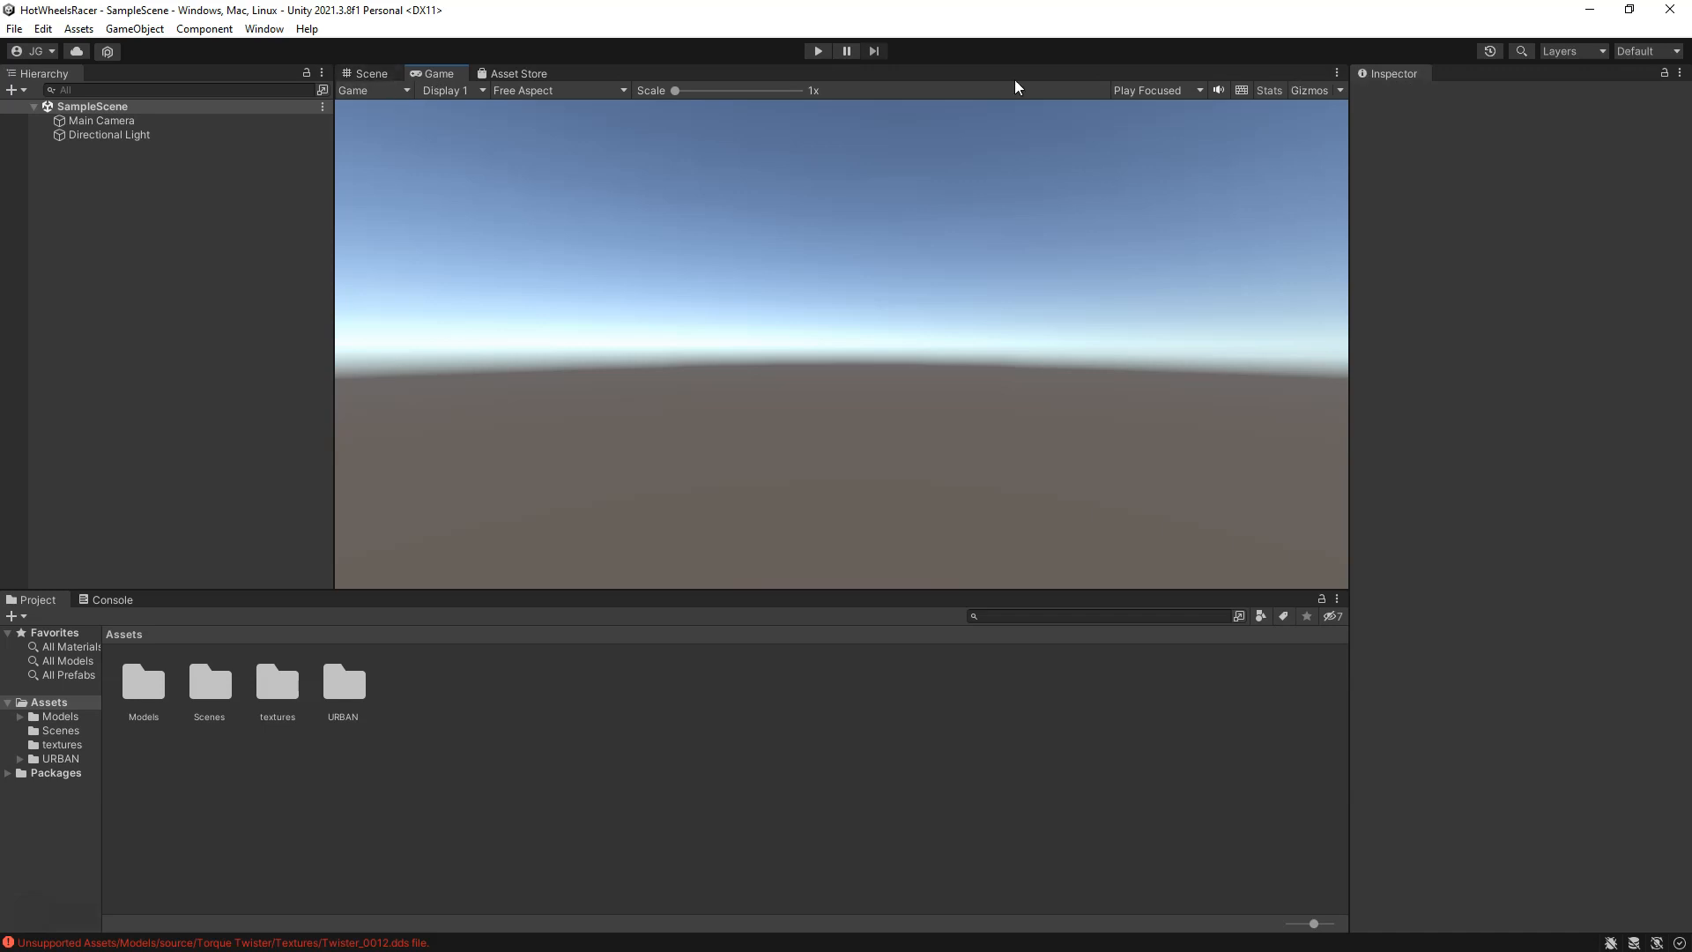
left_click(383, 77)
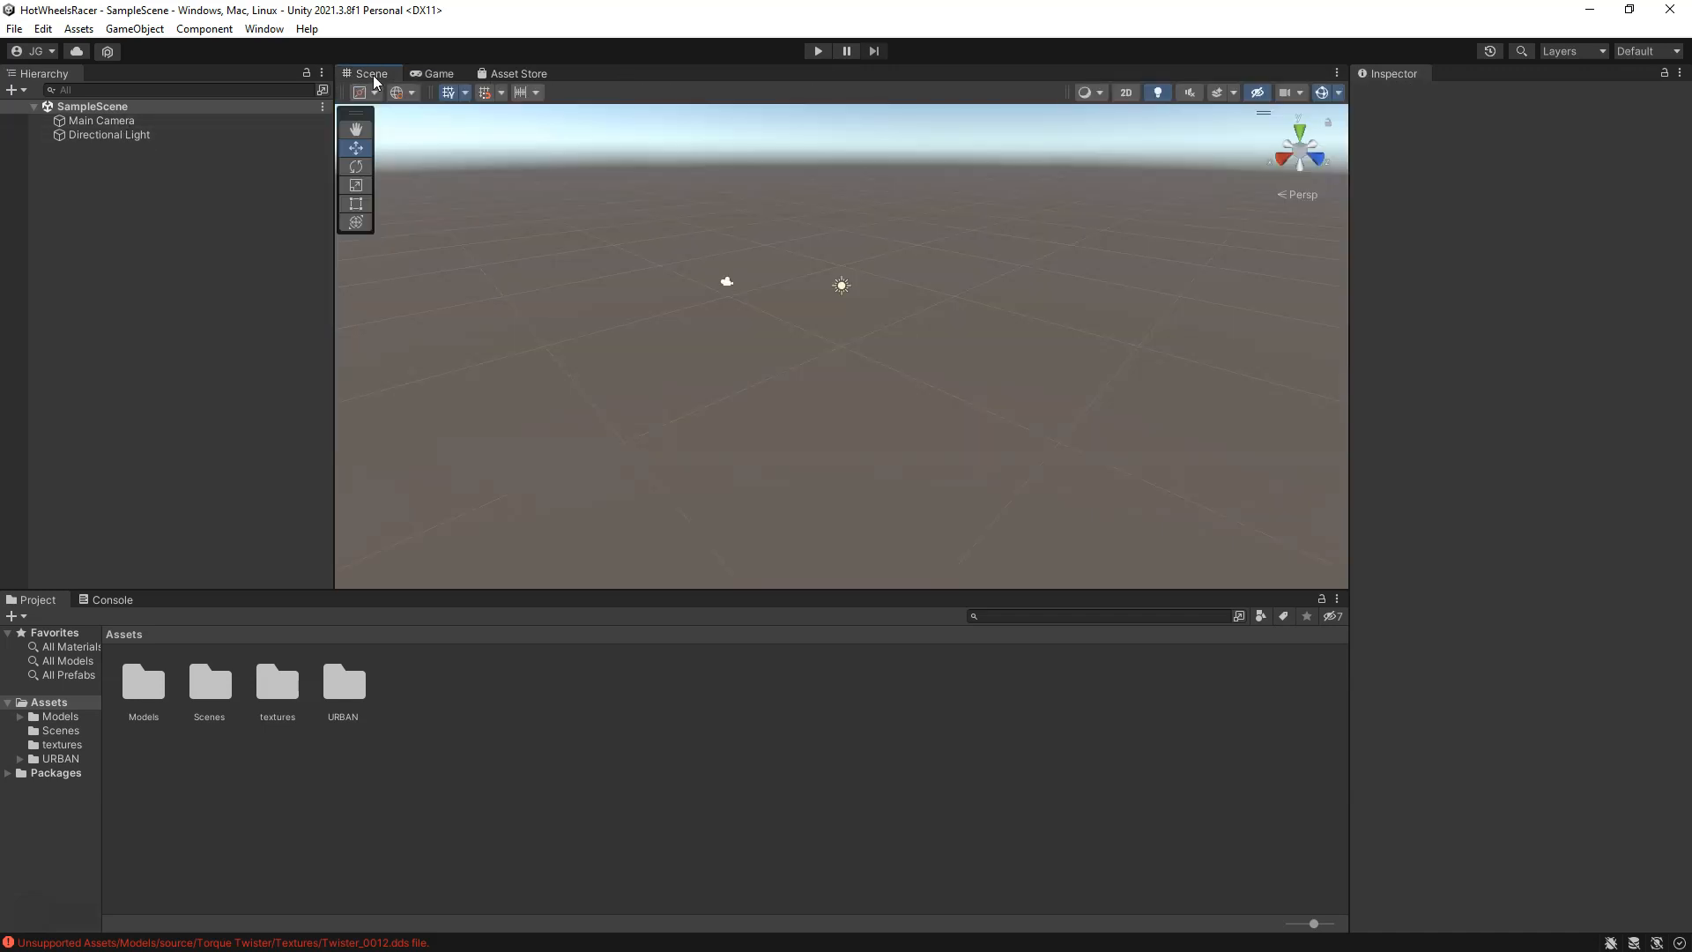
double_click(376, 77)
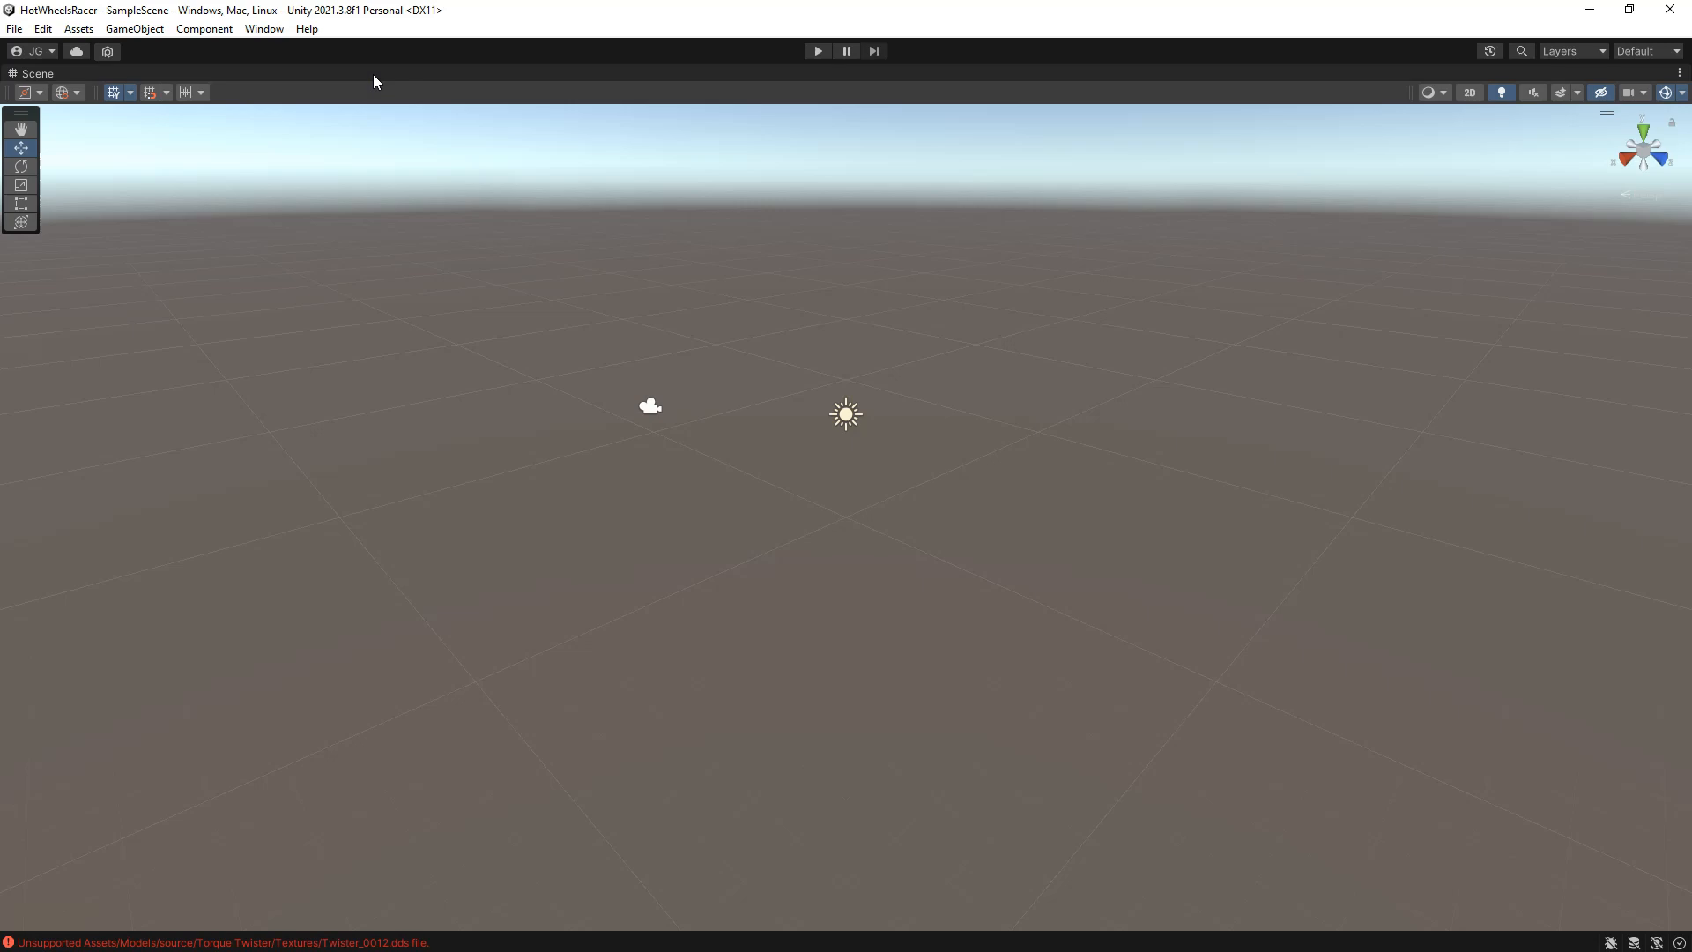
double_click(33, 76)
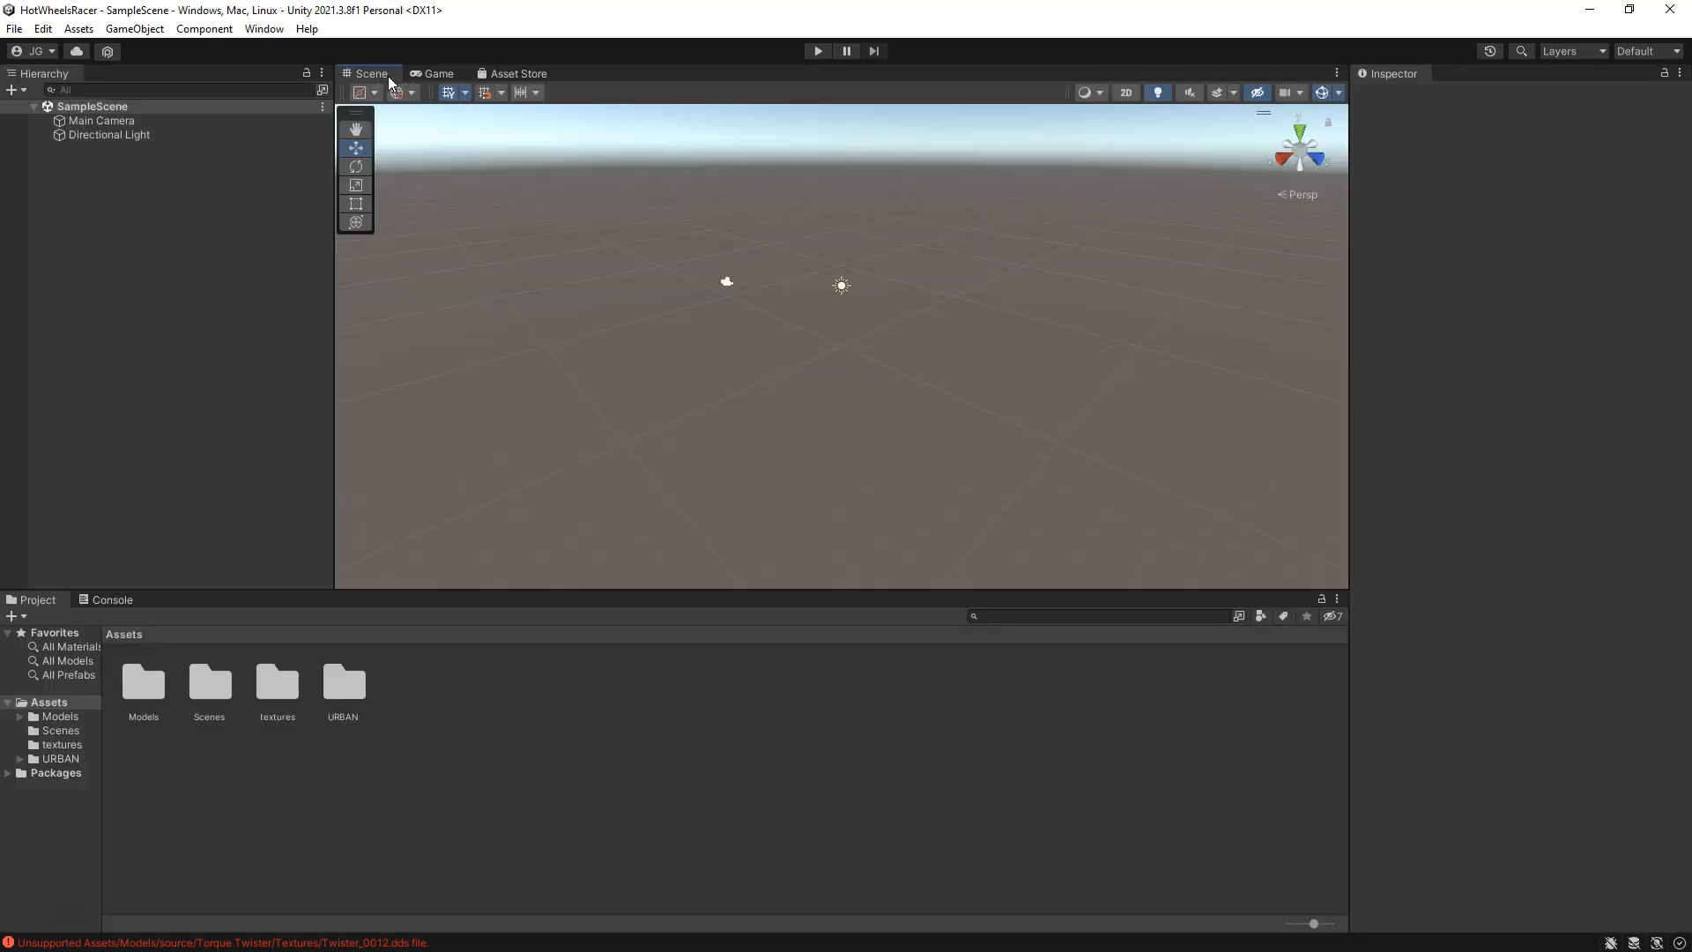
Step: Move the Directional Light along its X axis to about -0.71 with the Move tool
left_click(118, 133)
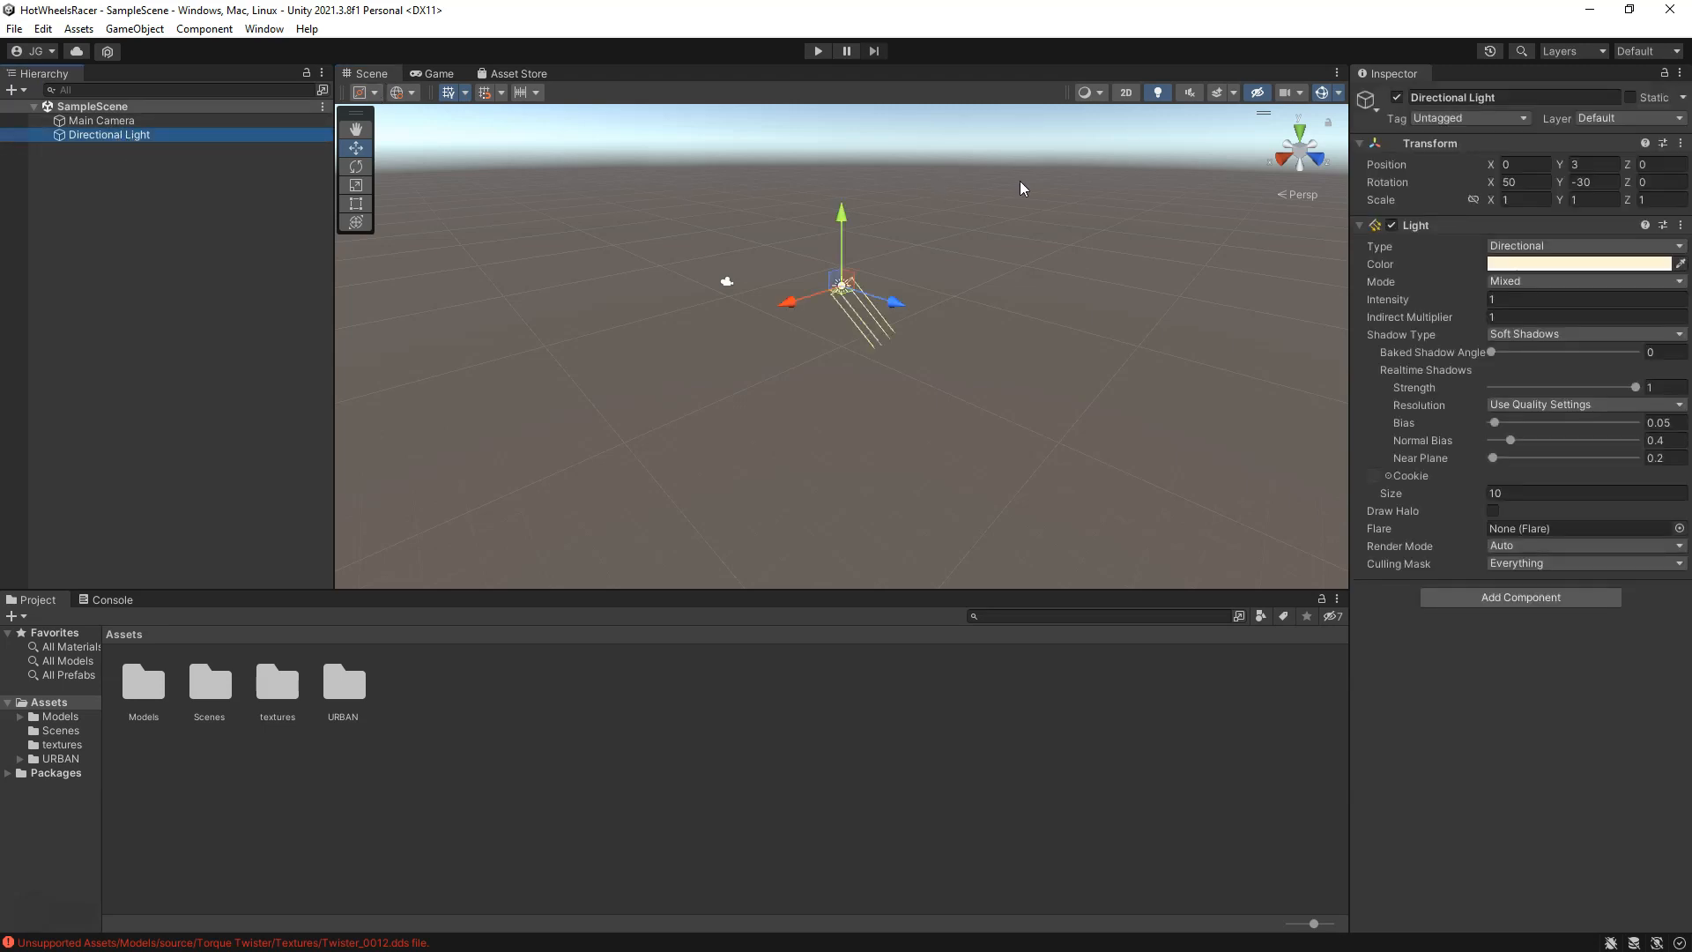
left_click(360, 150)
mouse_move(811, 294)
left_mouse_down()
mouse_move(642, 356)
mouse_move(890, 269)
mouse_move(641, 350)
mouse_move(830, 292)
left_mouse_up()
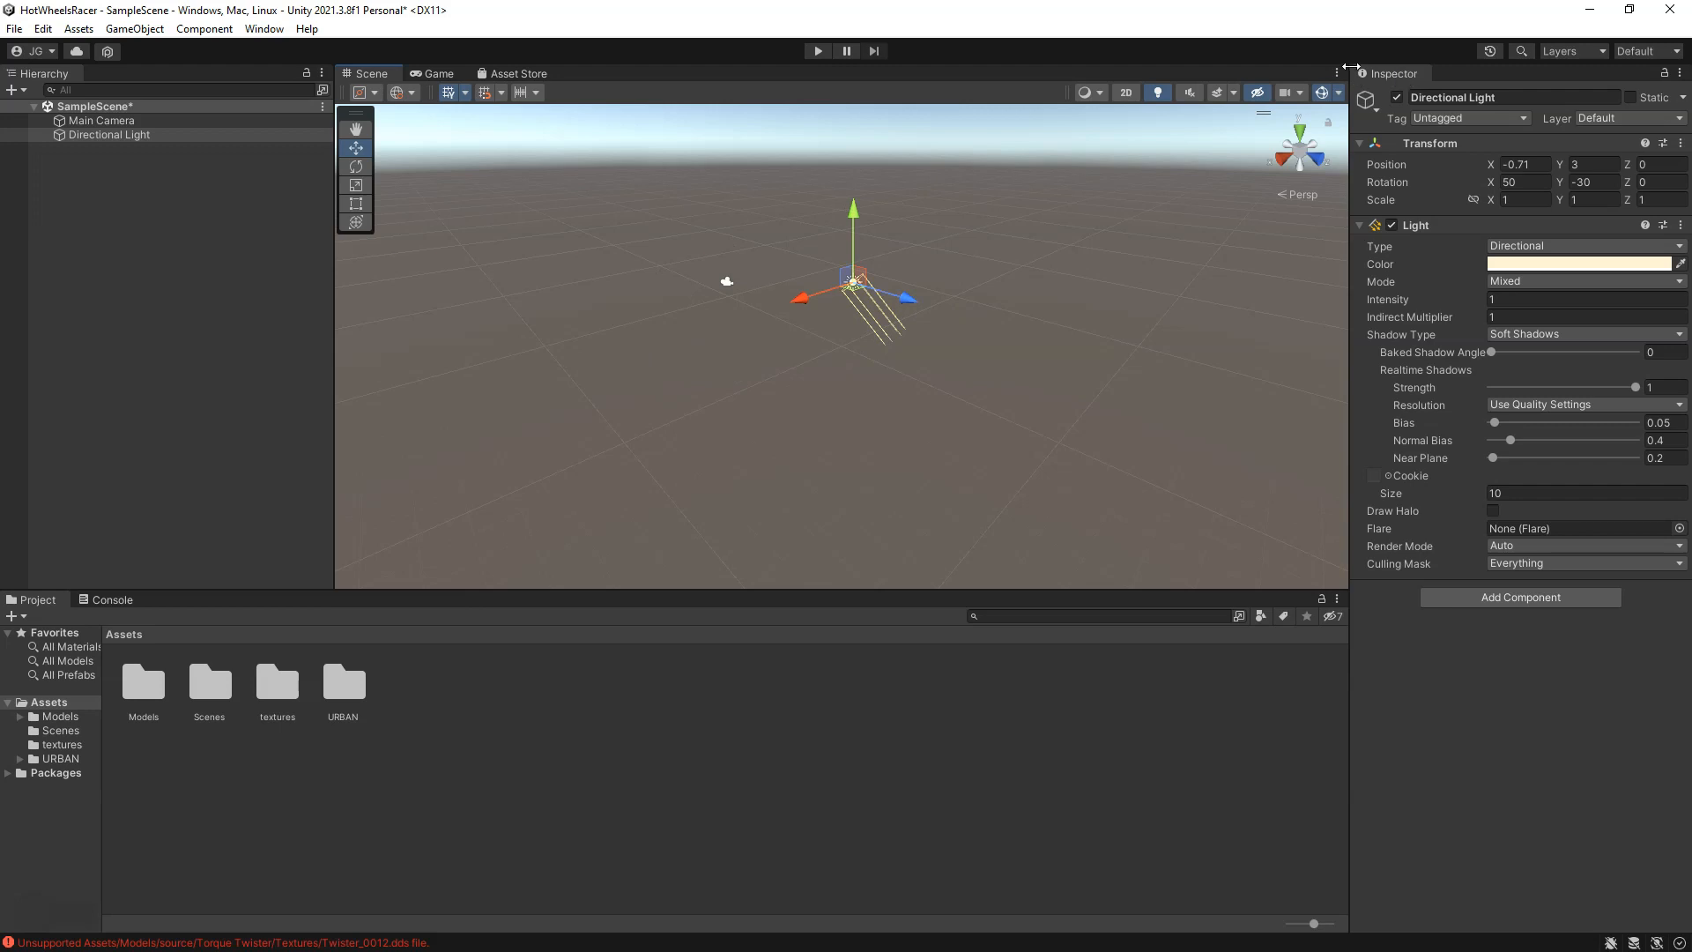
Step: Collapse and expand the Directional Light's Transform and Light components to examine their properties
left_click(1360, 146)
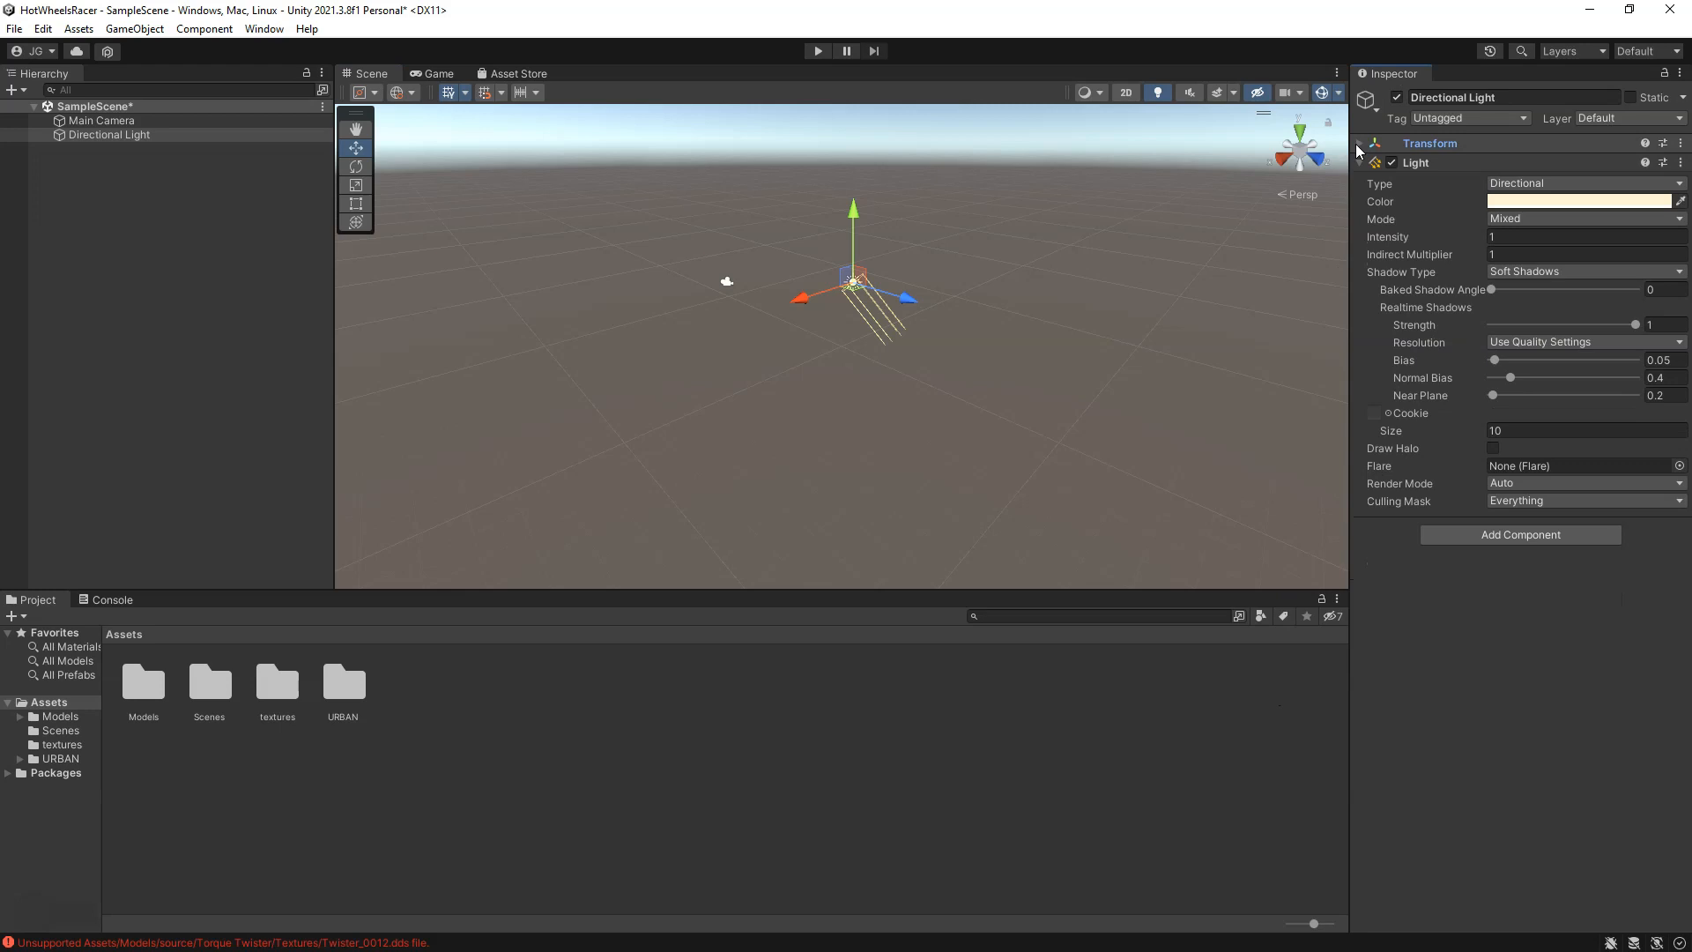
left_click(1362, 145)
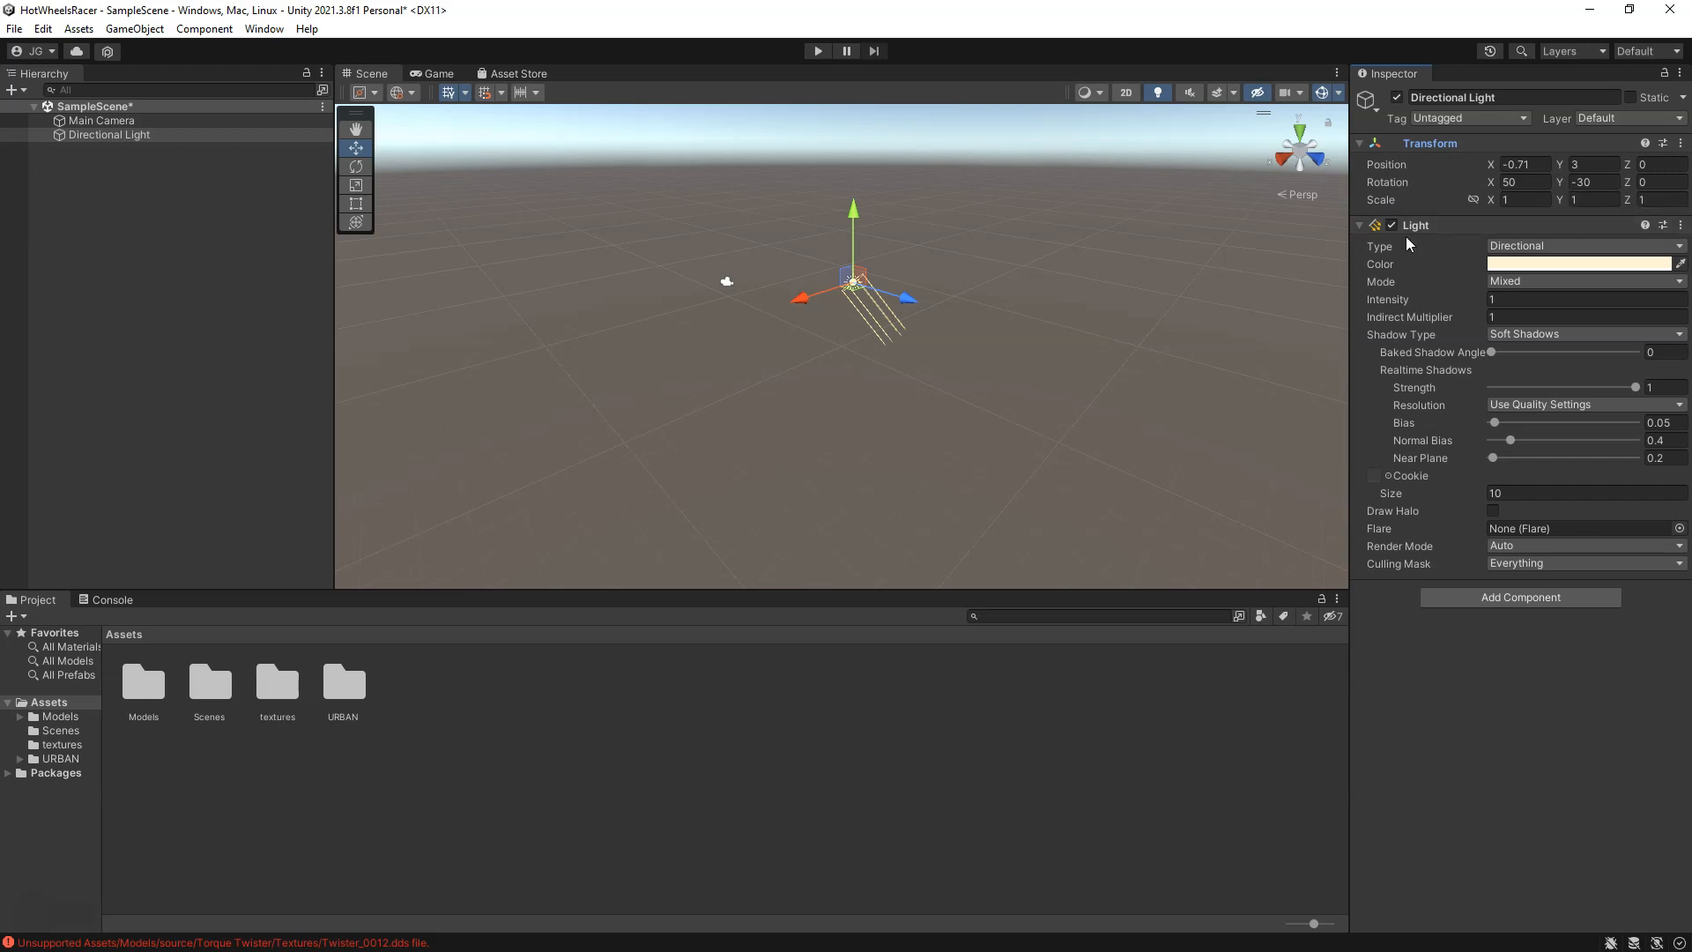
left_click(1358, 226)
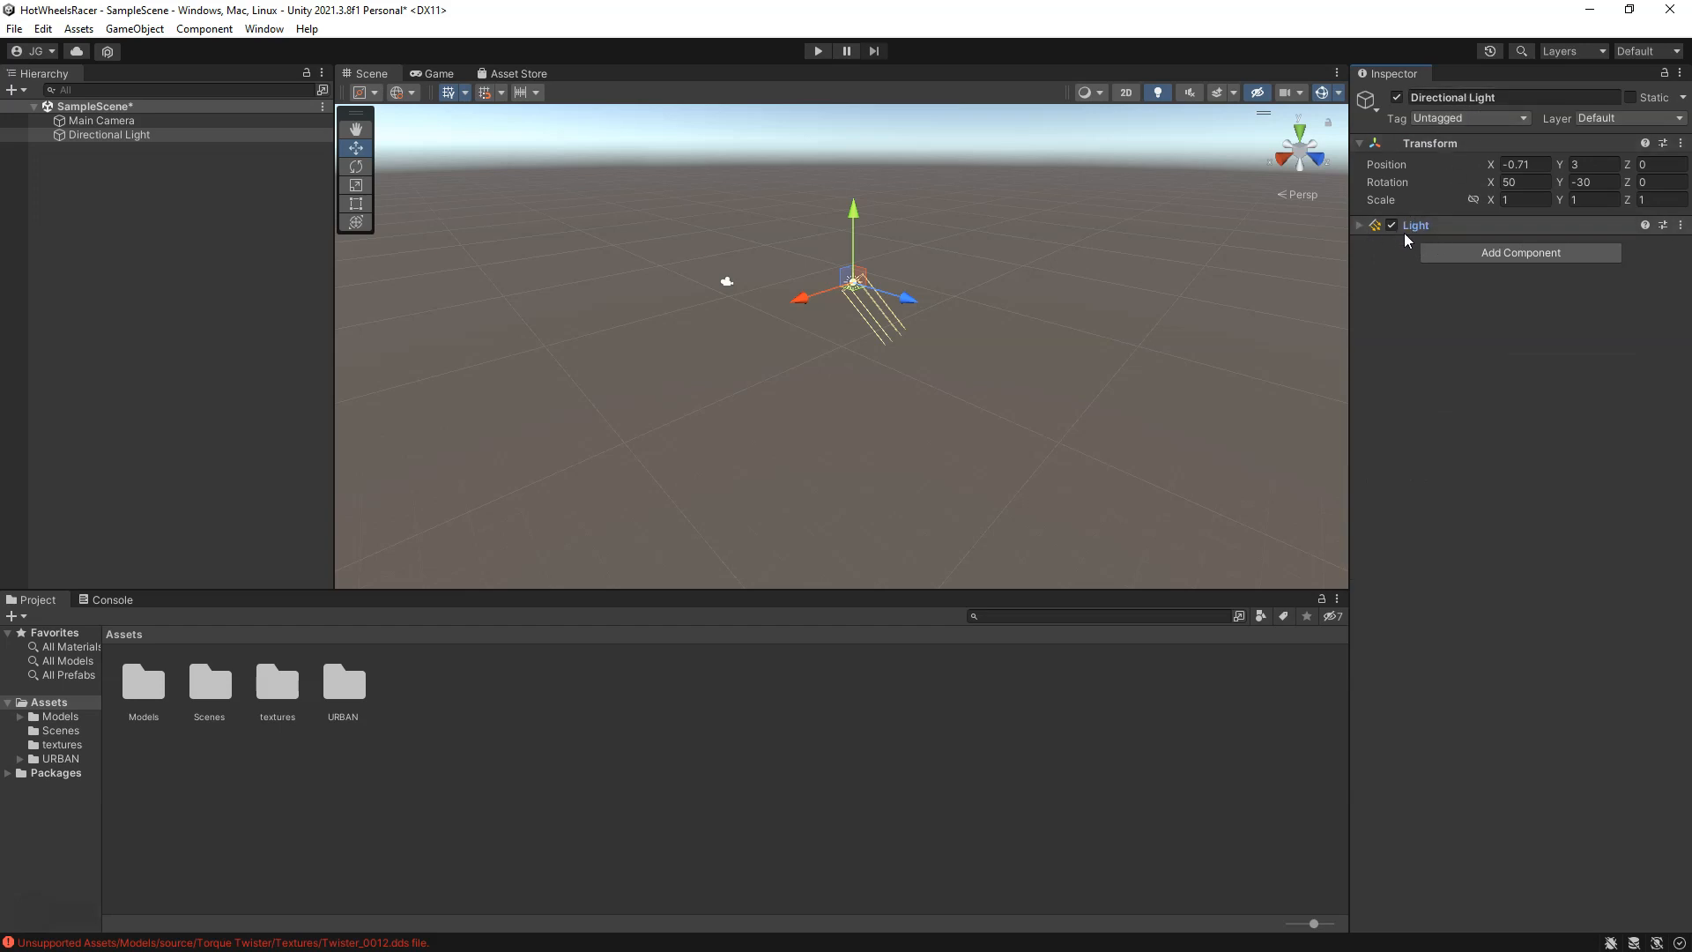
left_click(1359, 226)
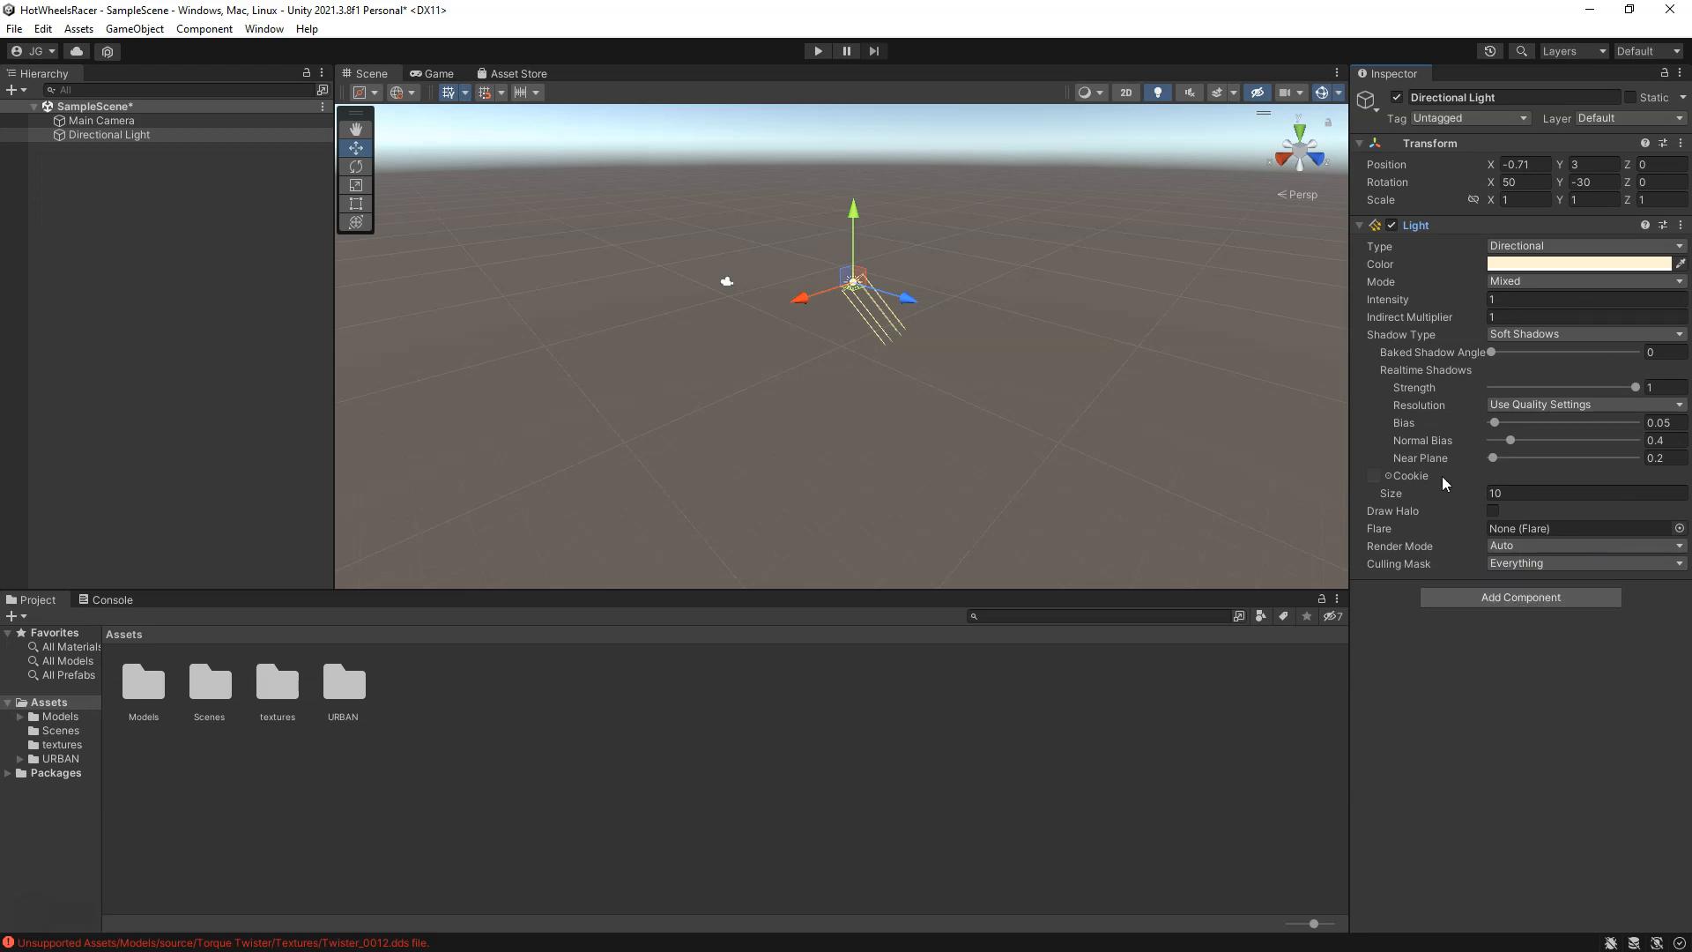
Step: Show the Main Camera's properties and open the Scenes folder in the project's Assets
left_click(121, 122)
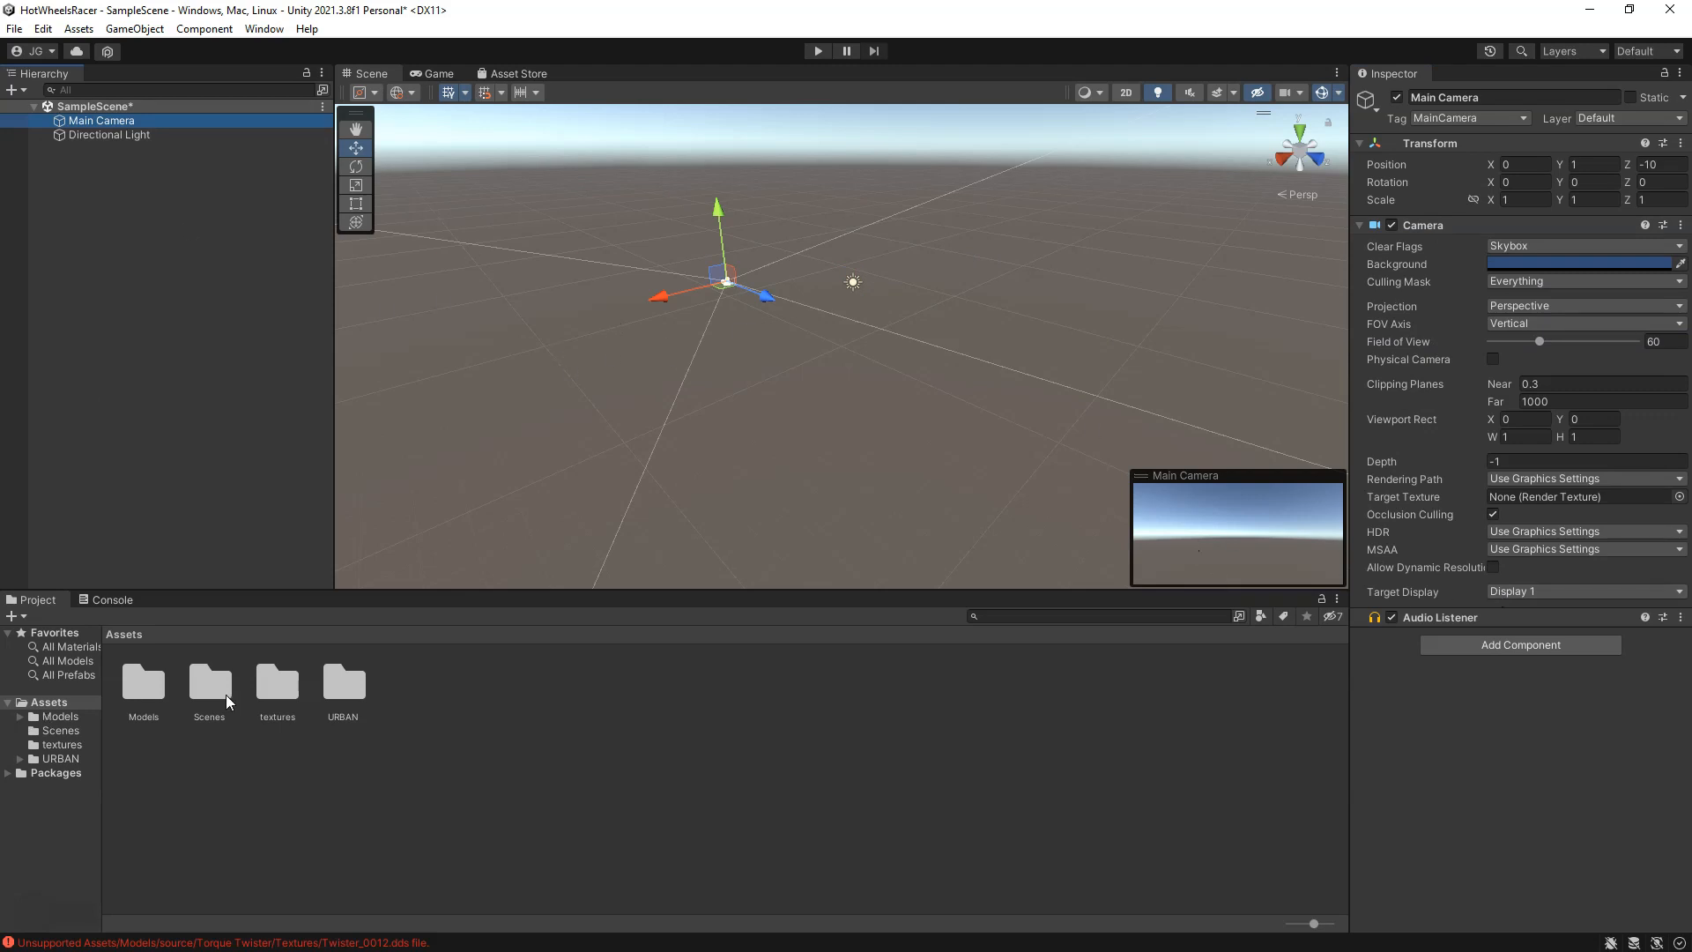
left_click(37, 601)
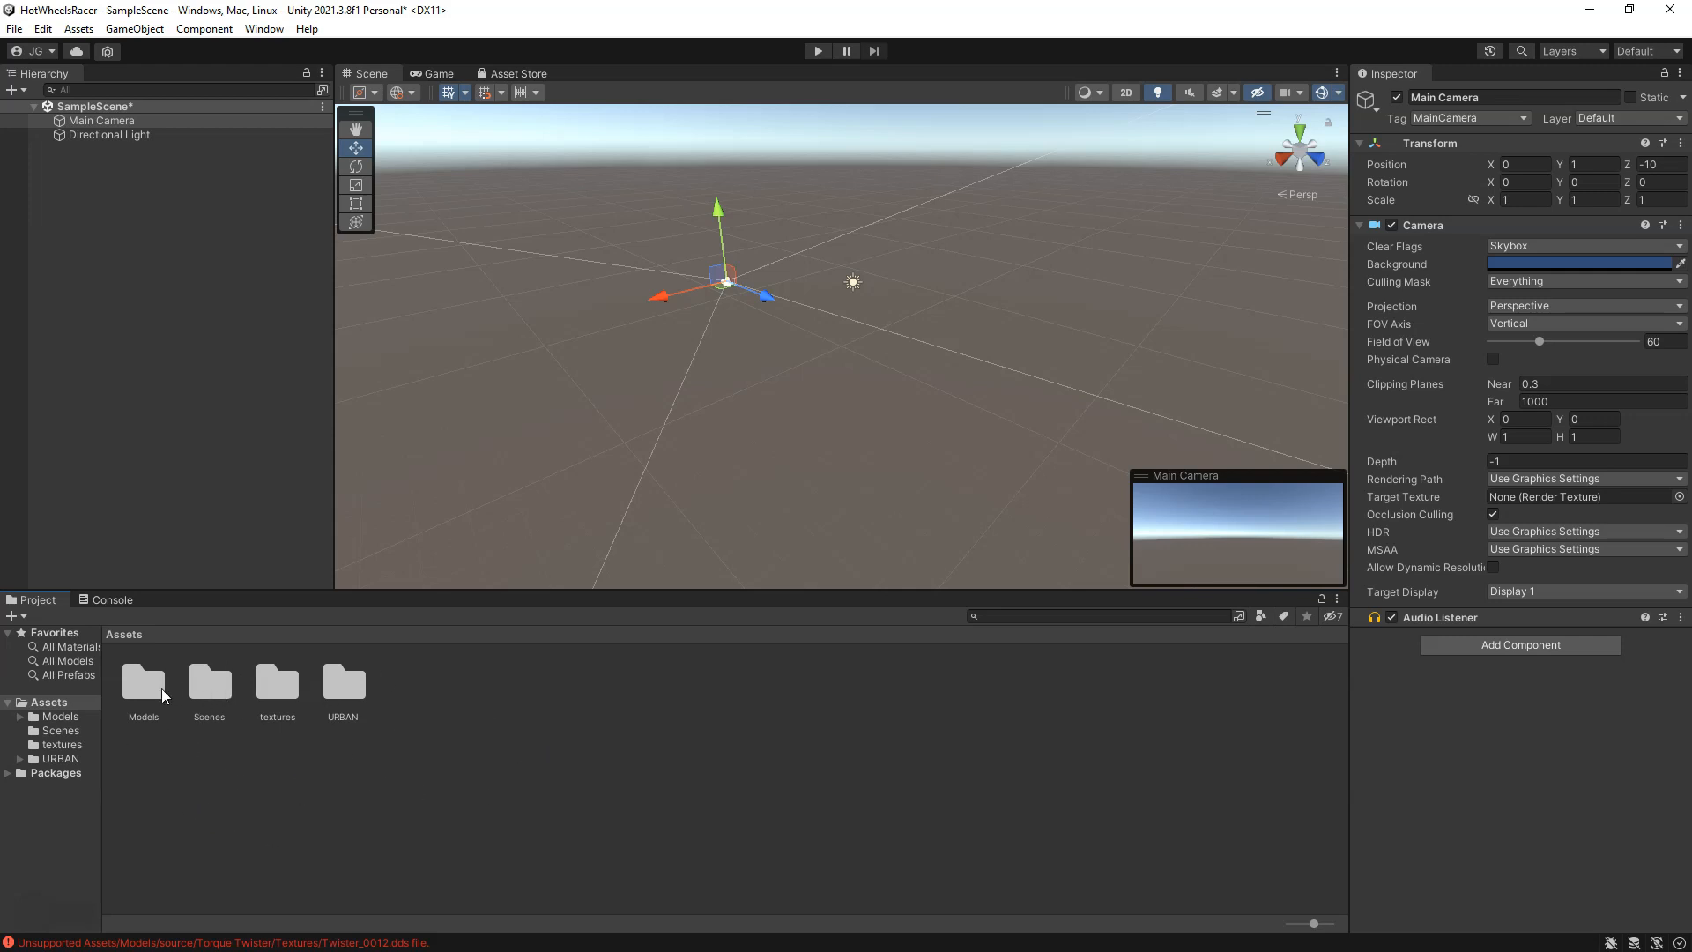
double_click(210, 685)
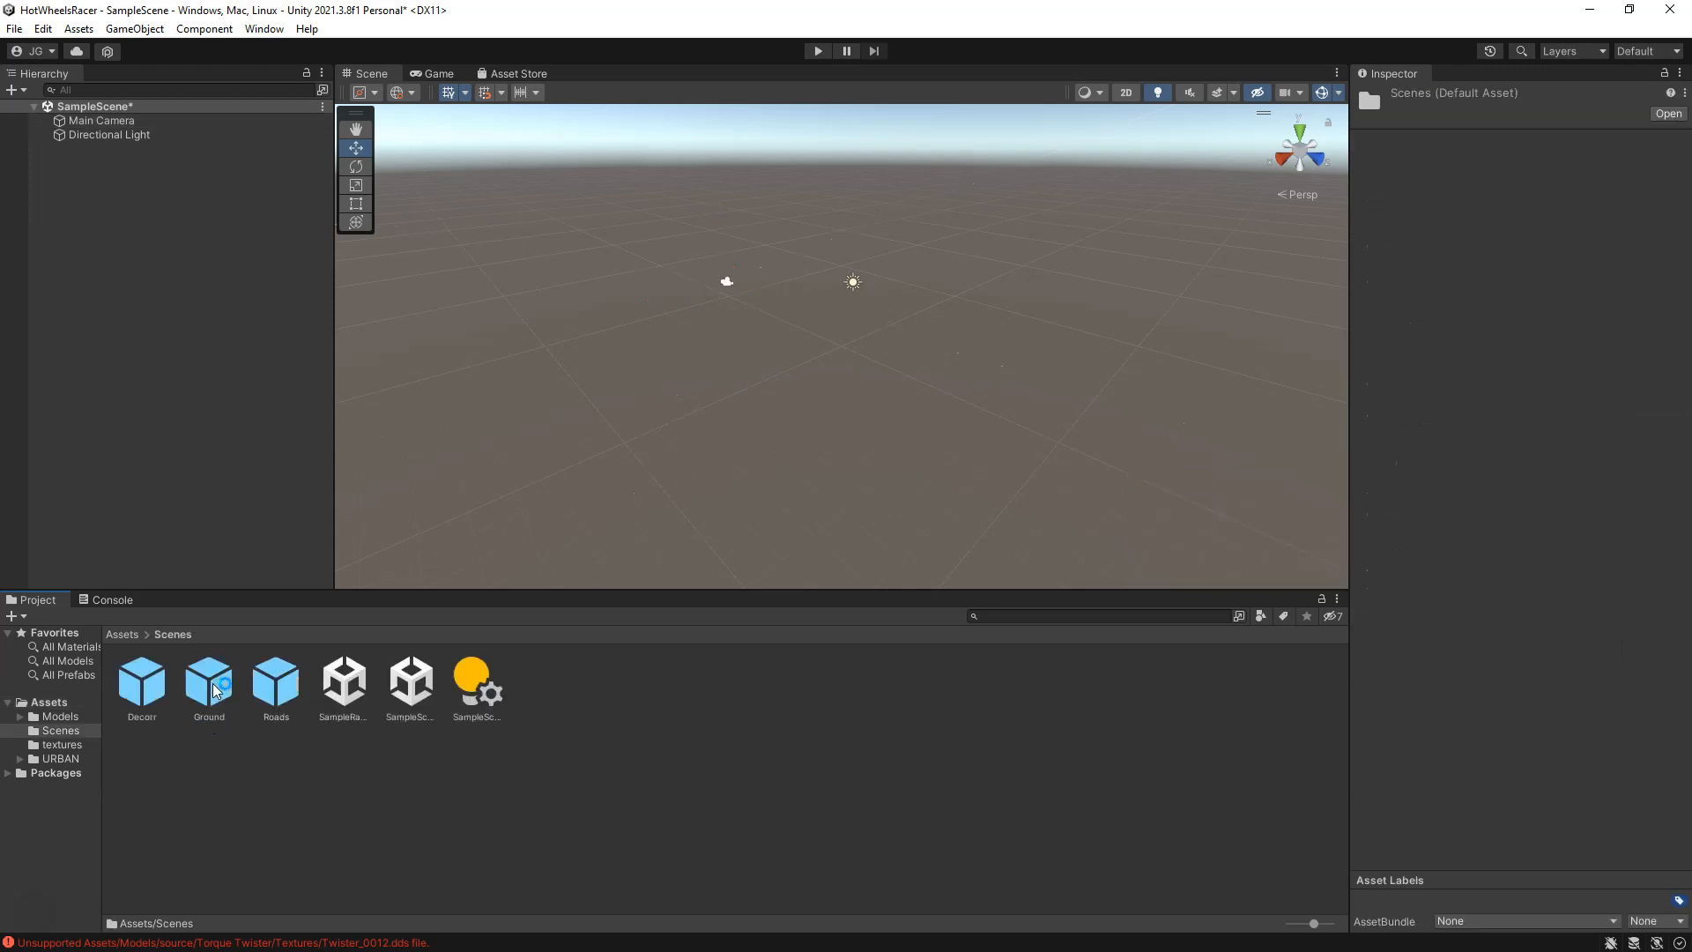
Step: Enlarge the asset thumbnails in the Scenes folder to the maximum and inspect the Decorr, Ground and Roads prefabs
left_click(345, 694)
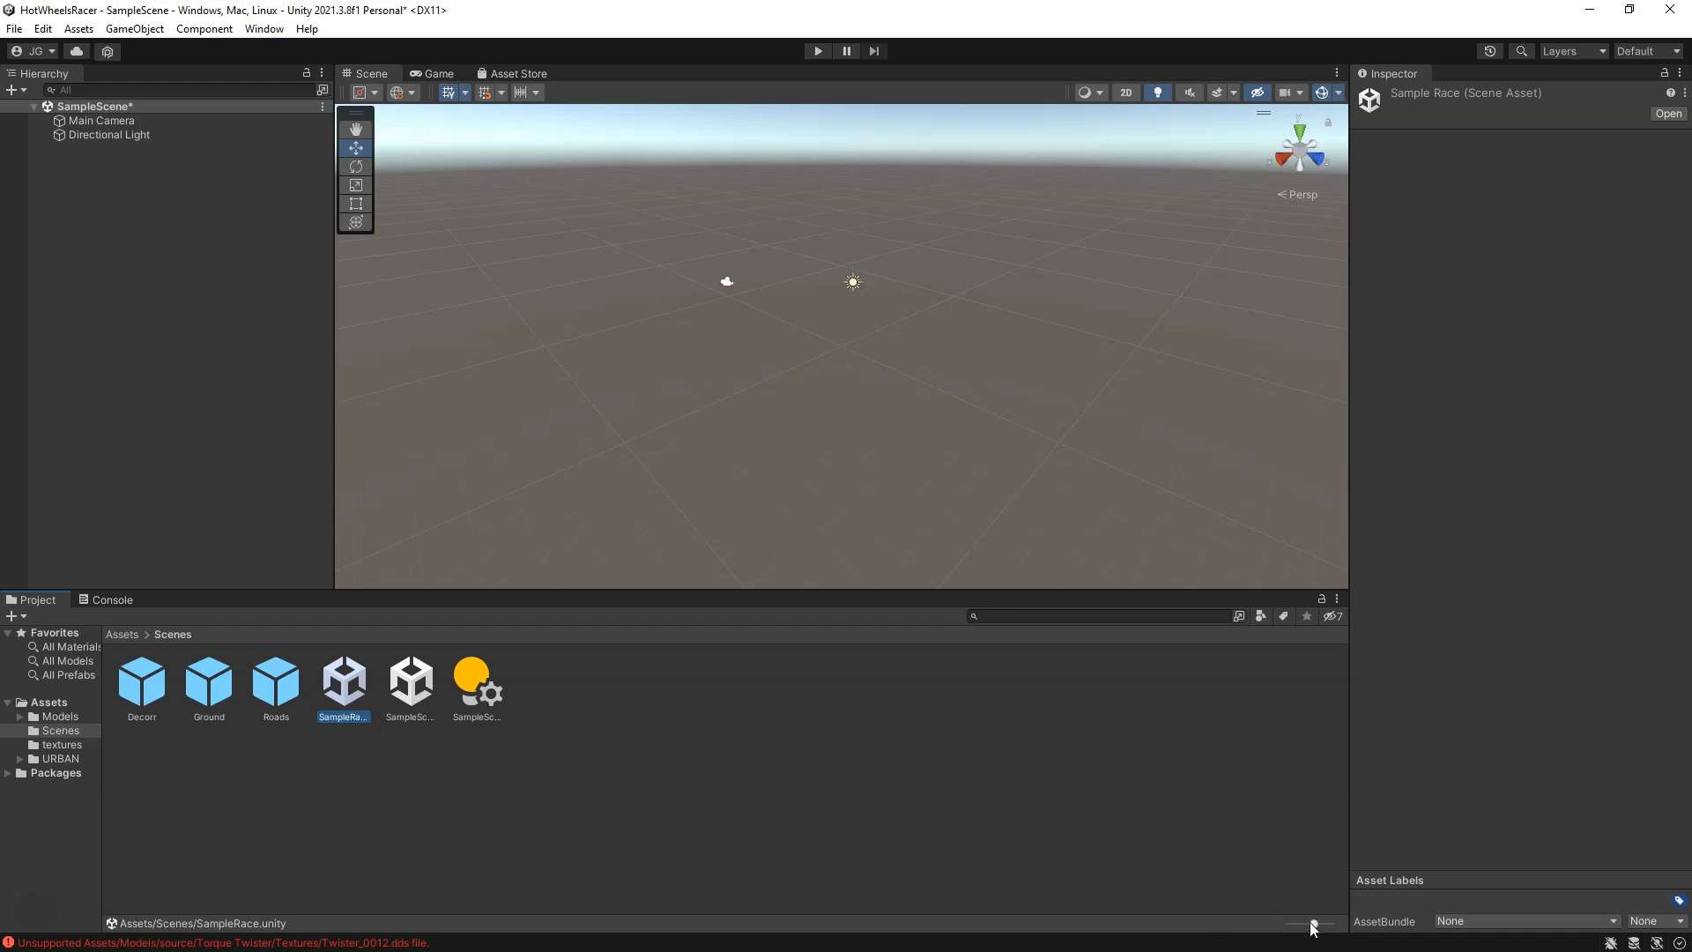
left_click_drag(1315, 923, 1359, 920)
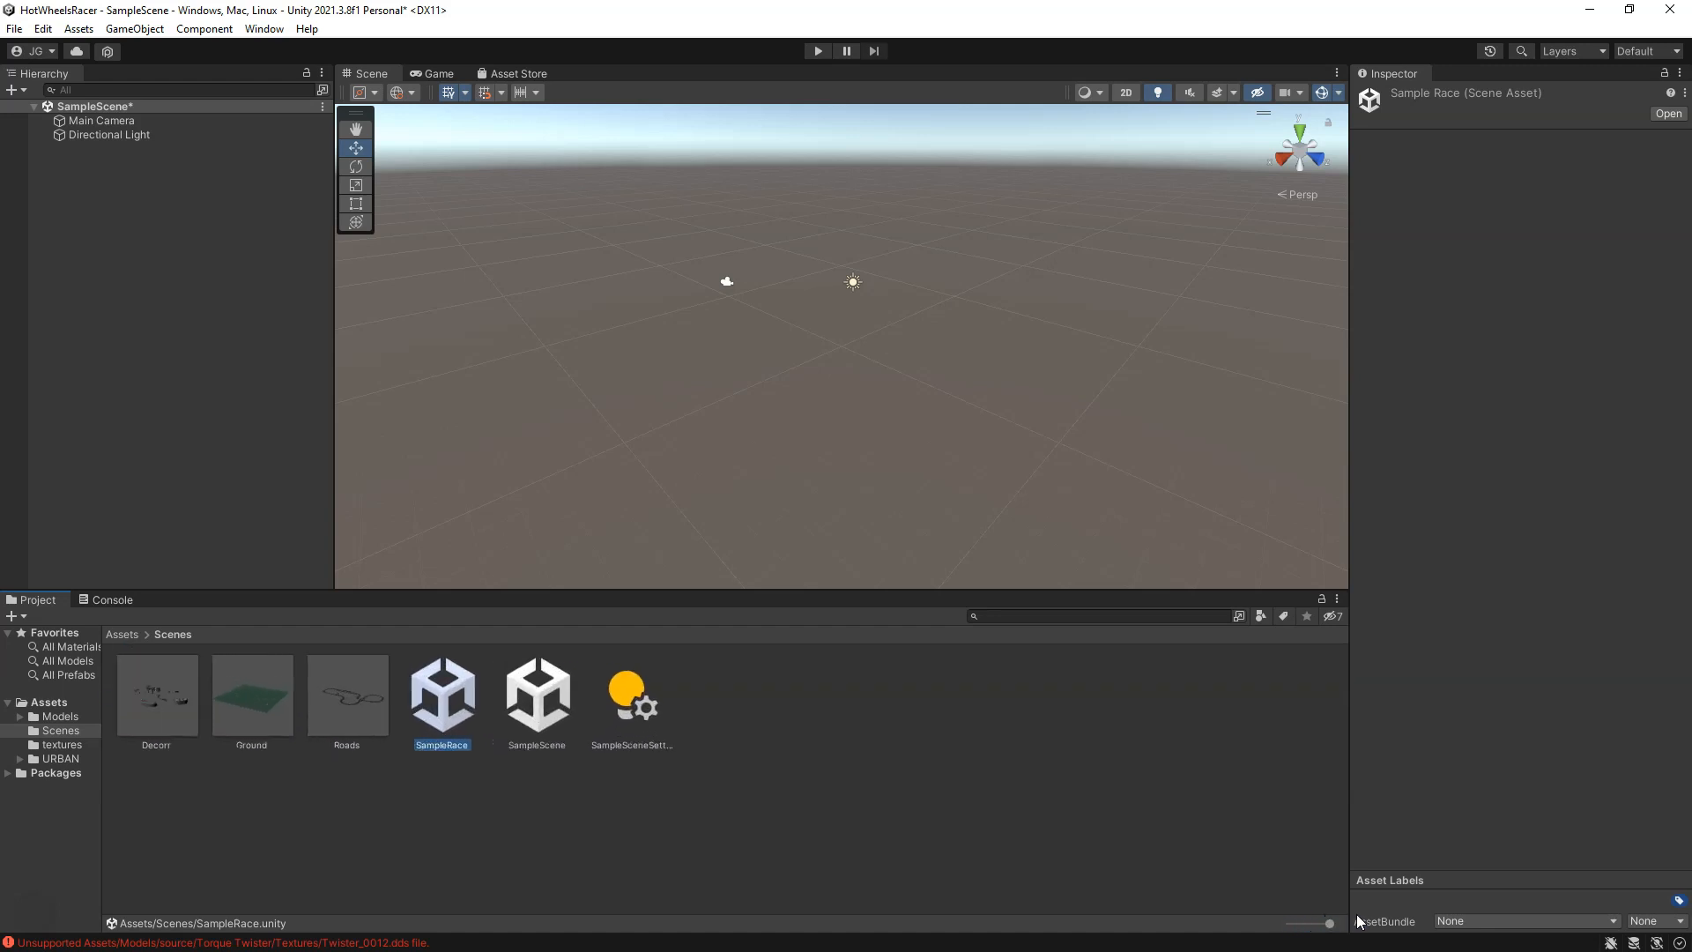
left_click(156, 732)
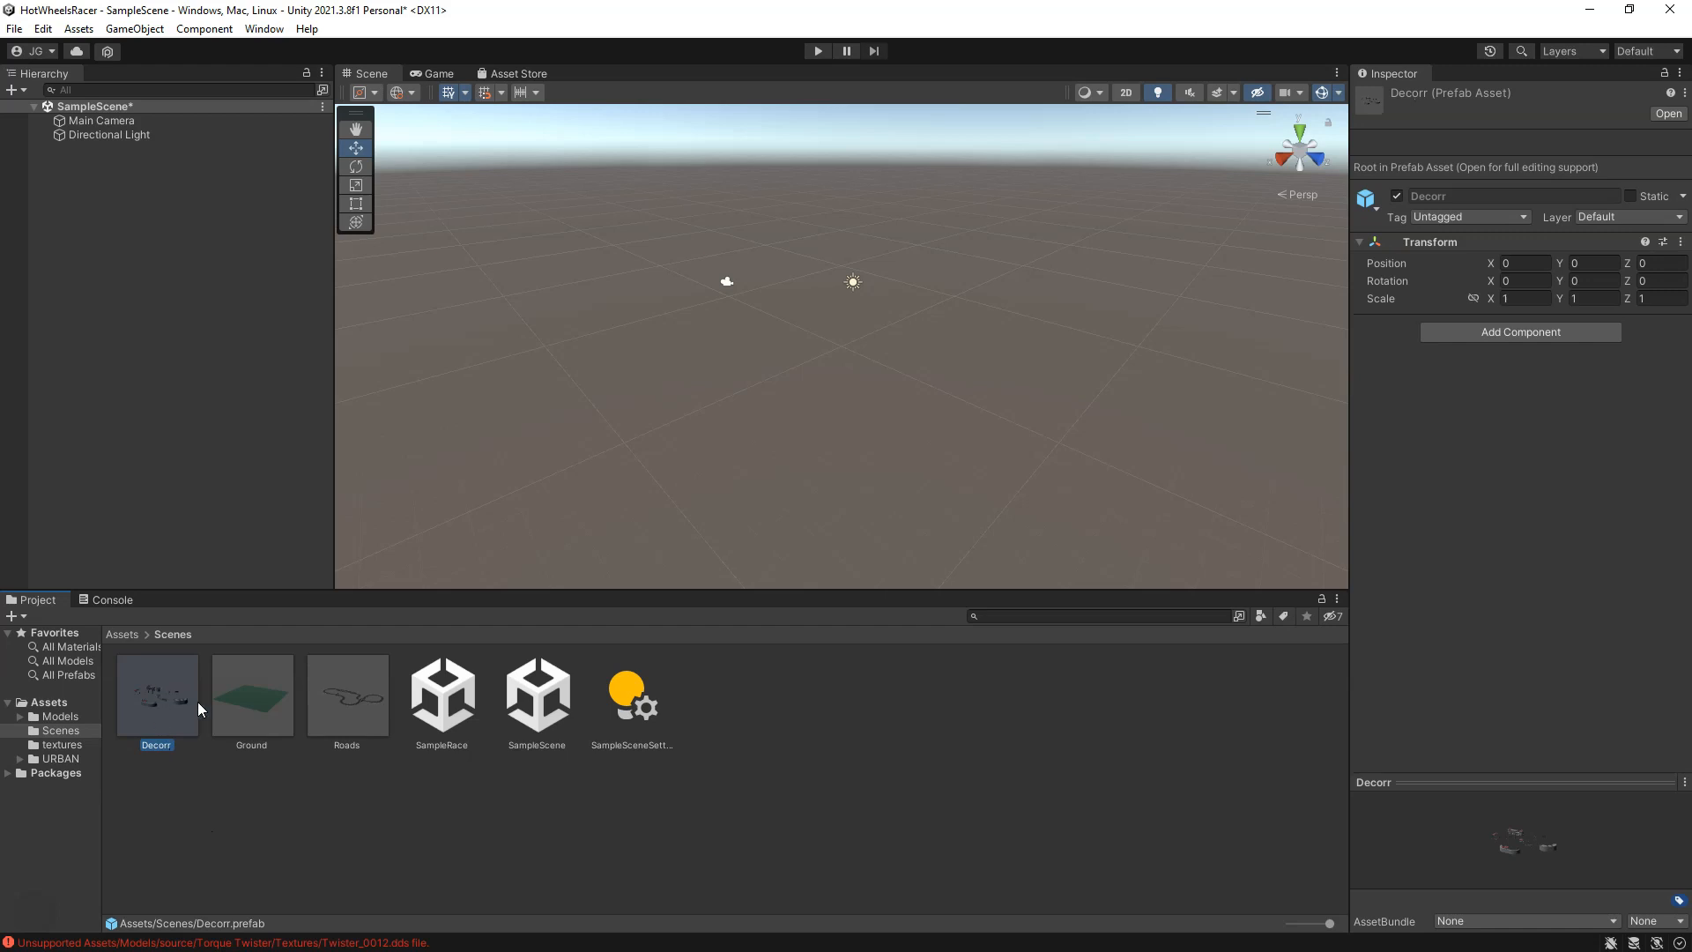
left_click(252, 708)
left_click(351, 731)
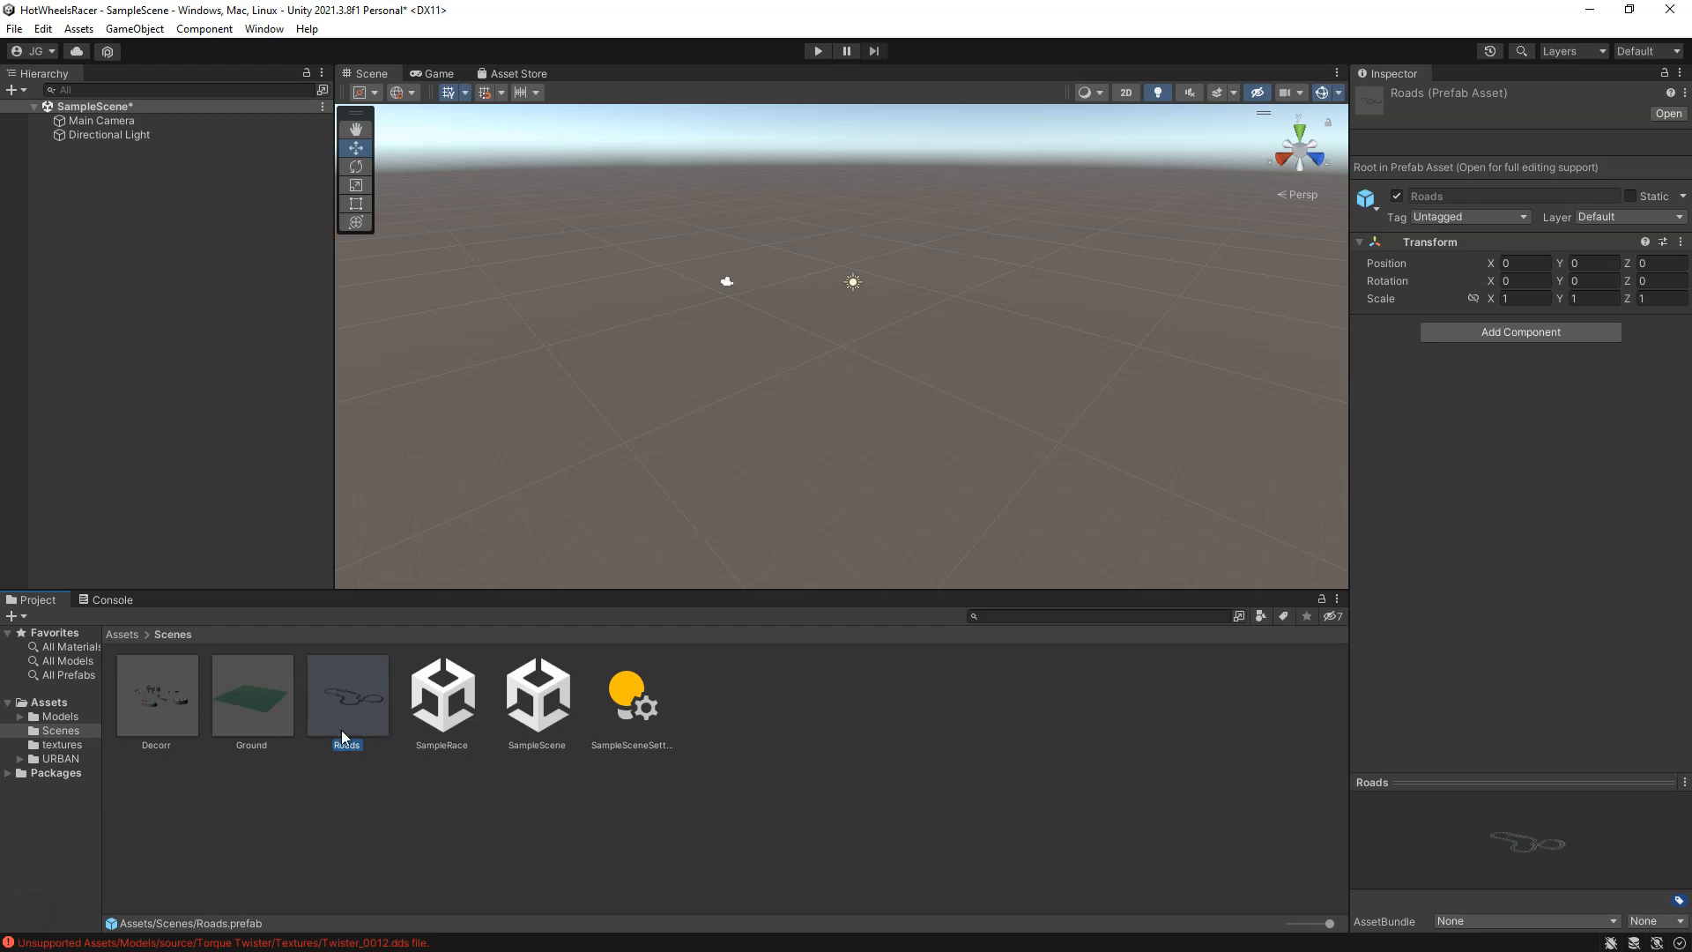
Step: Open the SampleRace scene, discarding the unsaved changes to SampleScene
left_click(441, 723)
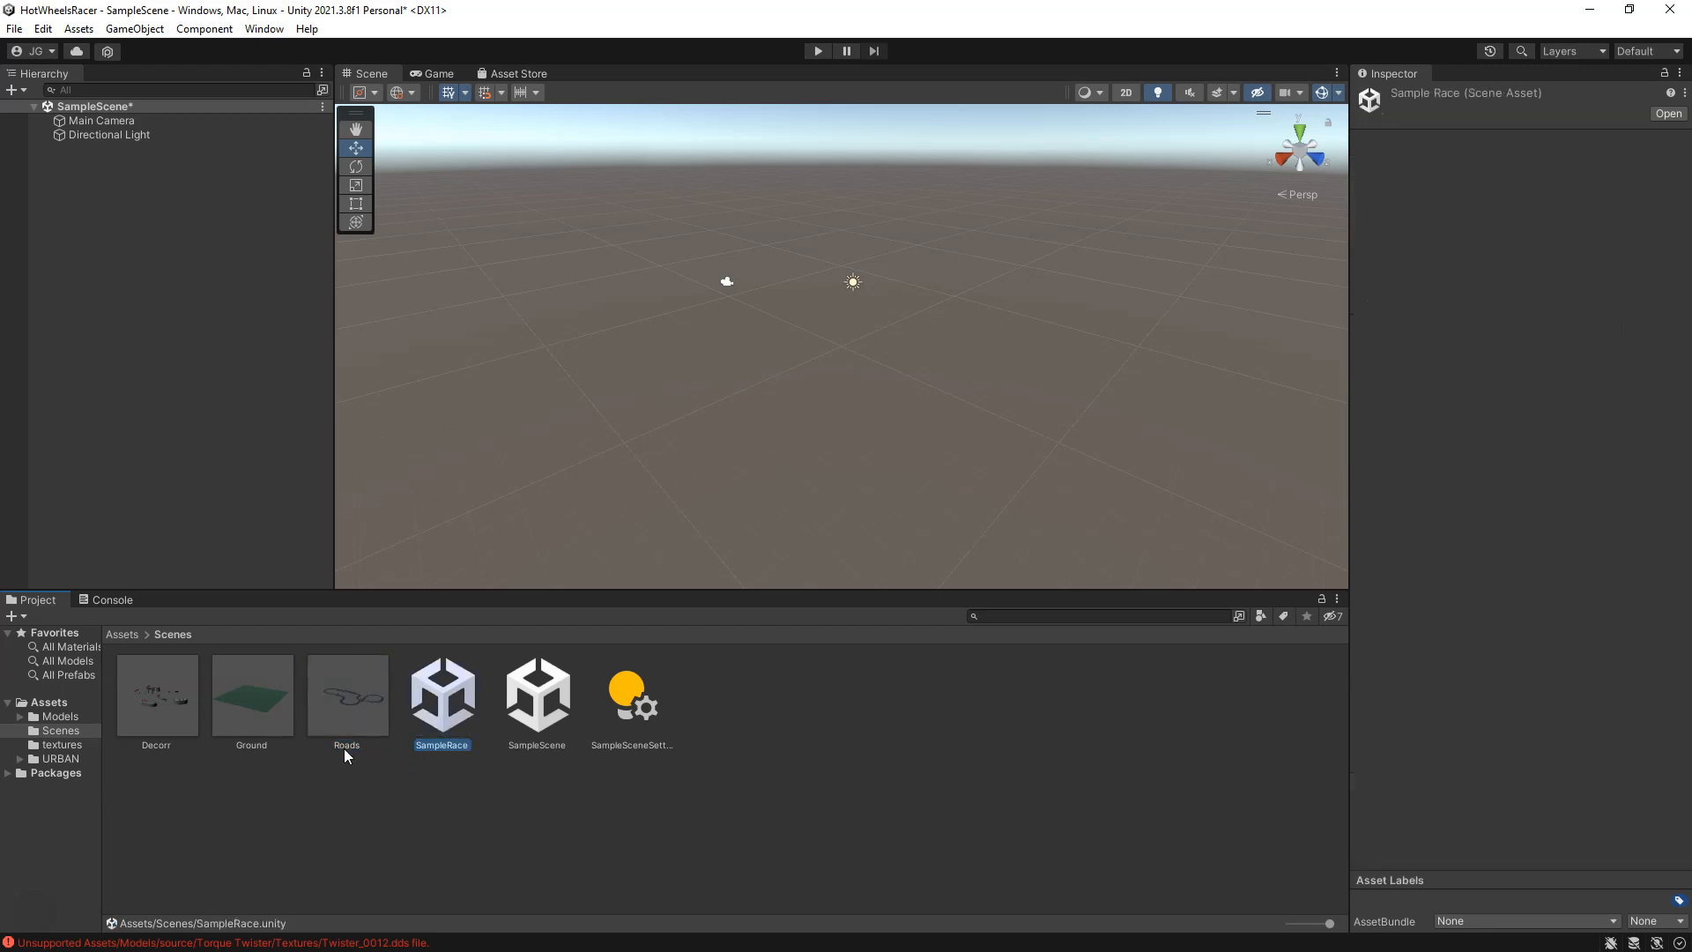
double_click(440, 714)
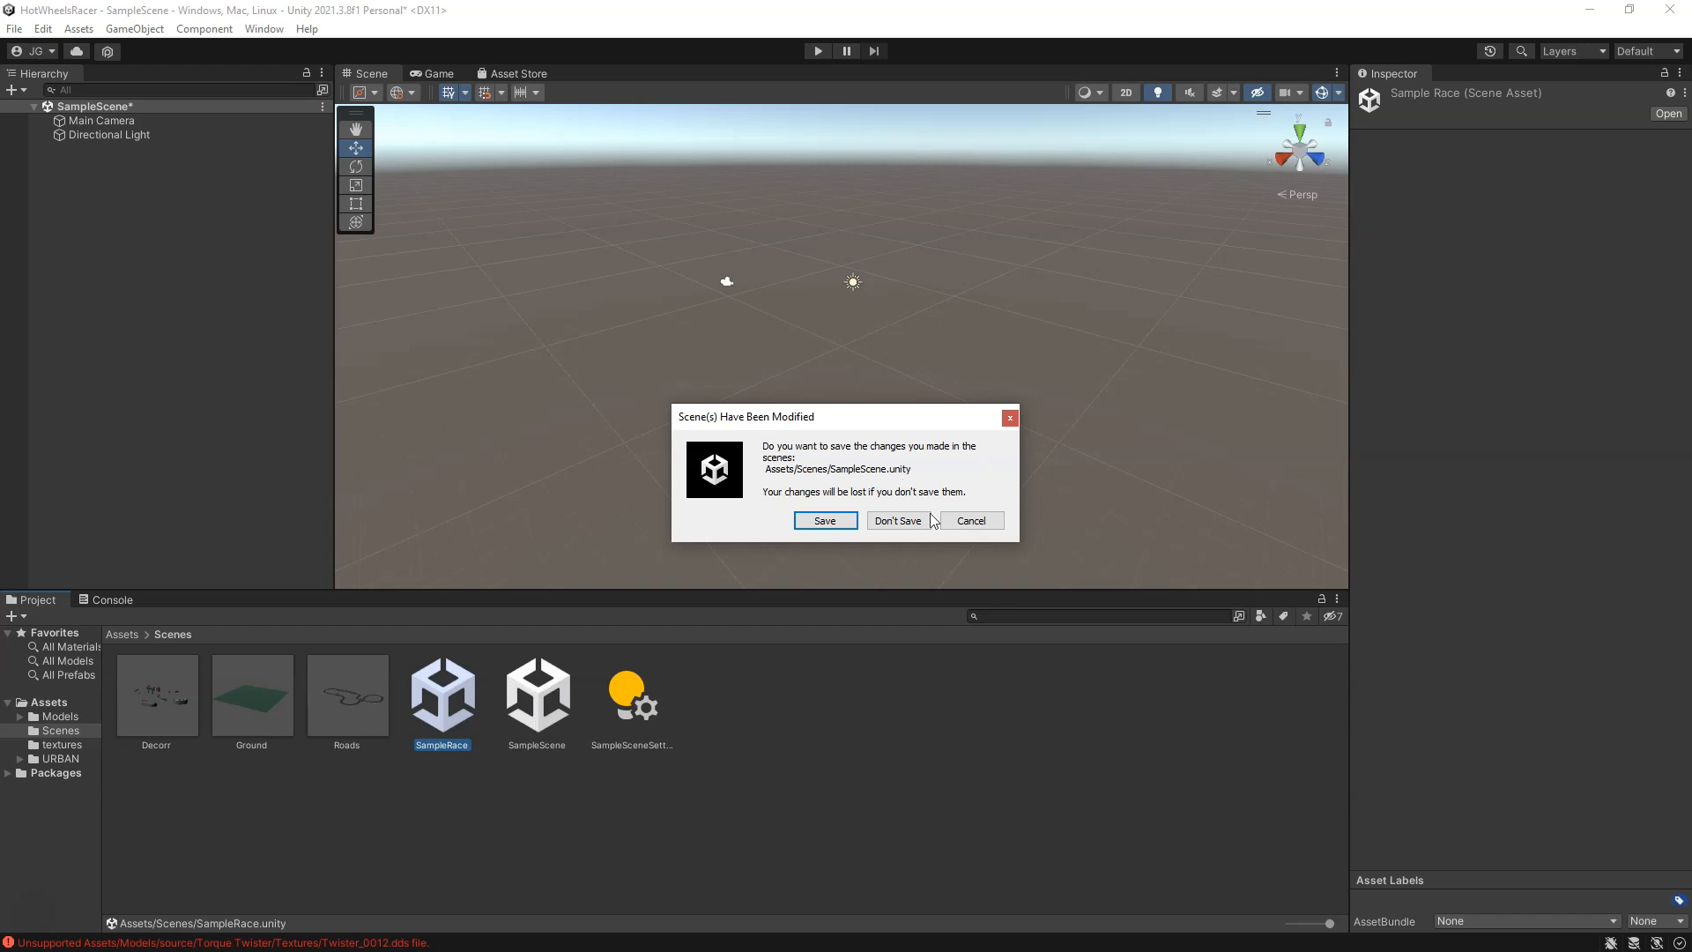
left_click(899, 521)
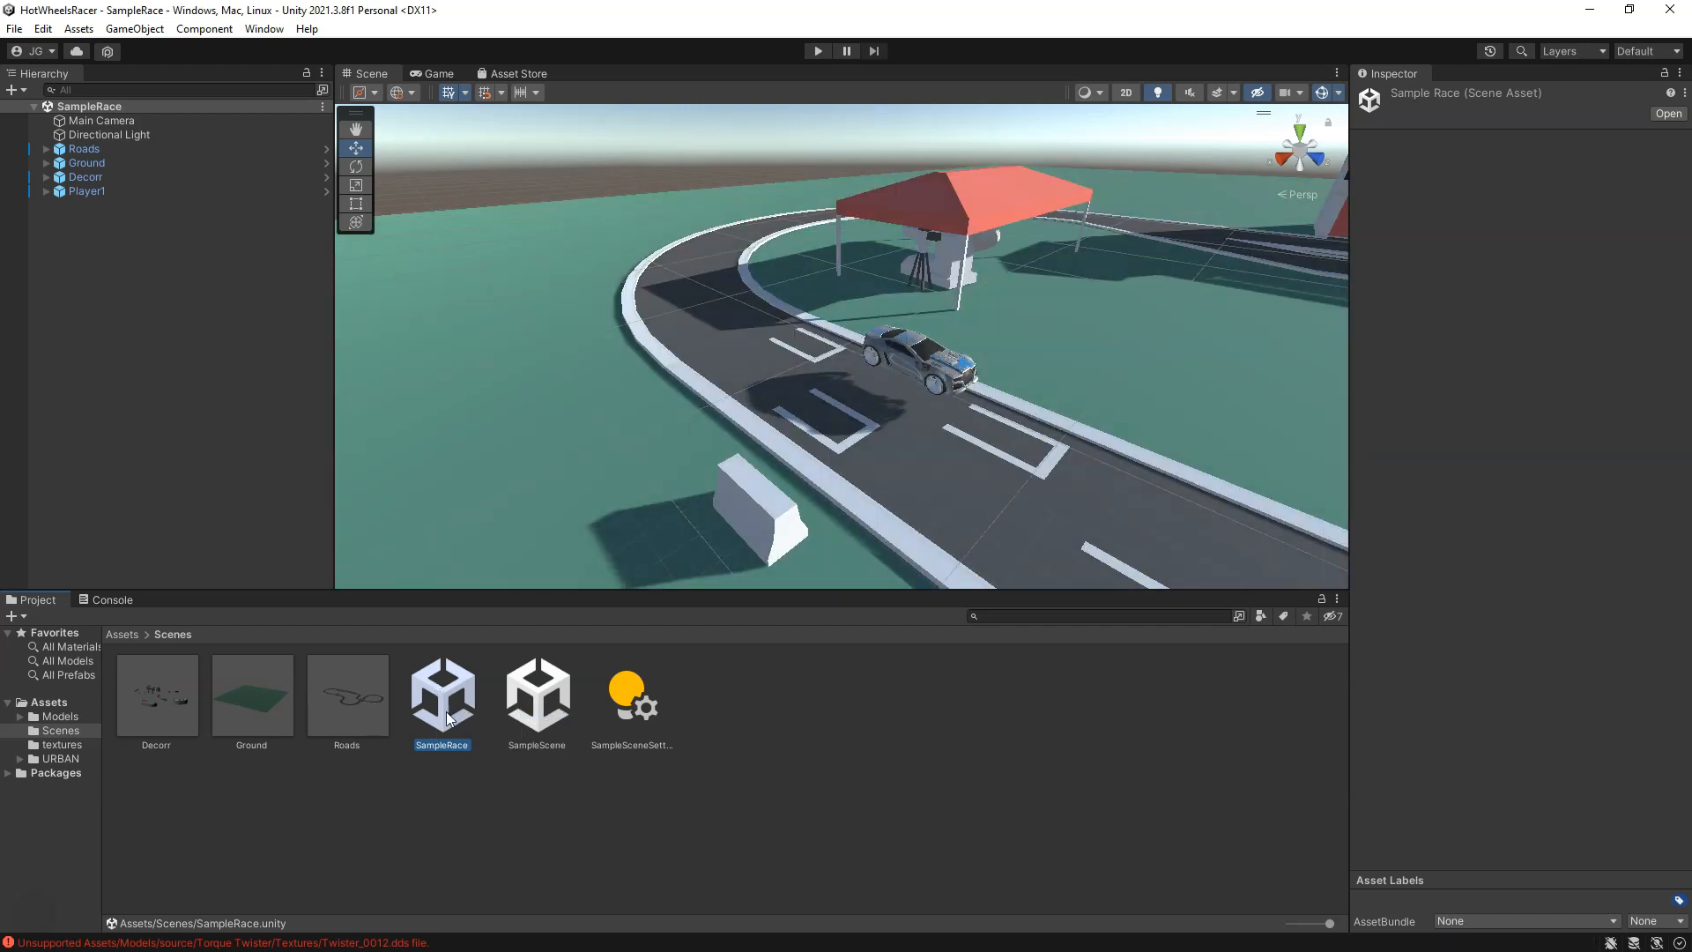
Step: Examine the car, the red tent and the surrounding track by panning and zooming the Scene view
middle_click_drag(1113, 359, 935, 417)
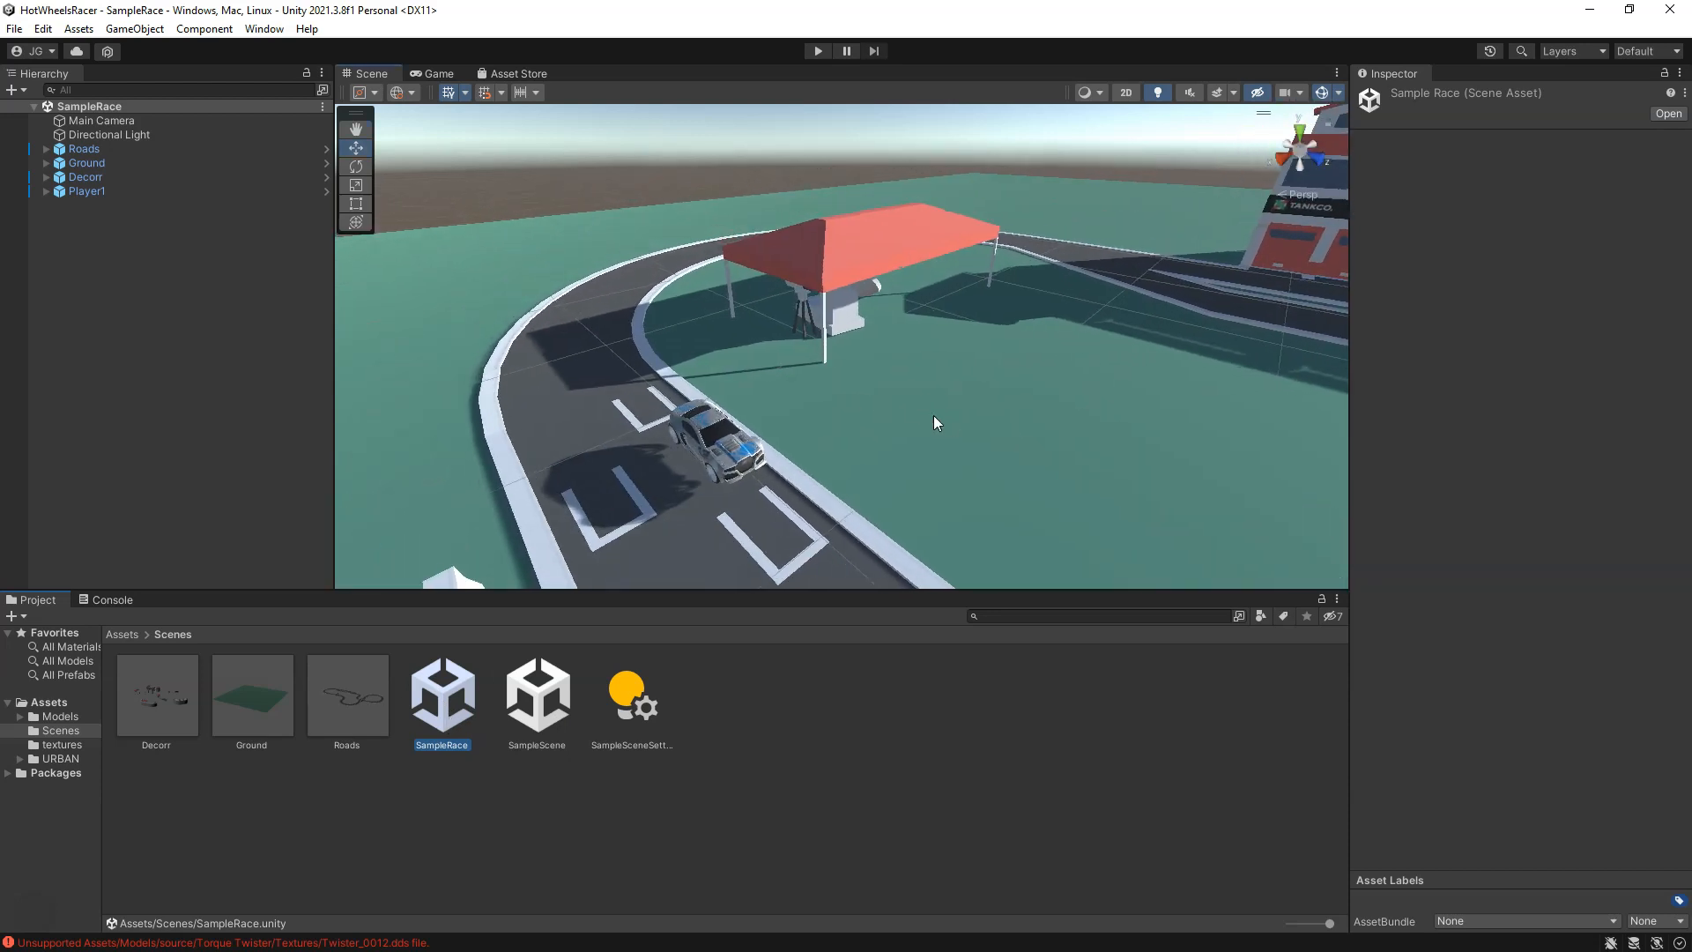
middle_click_drag(740, 417, 807, 414)
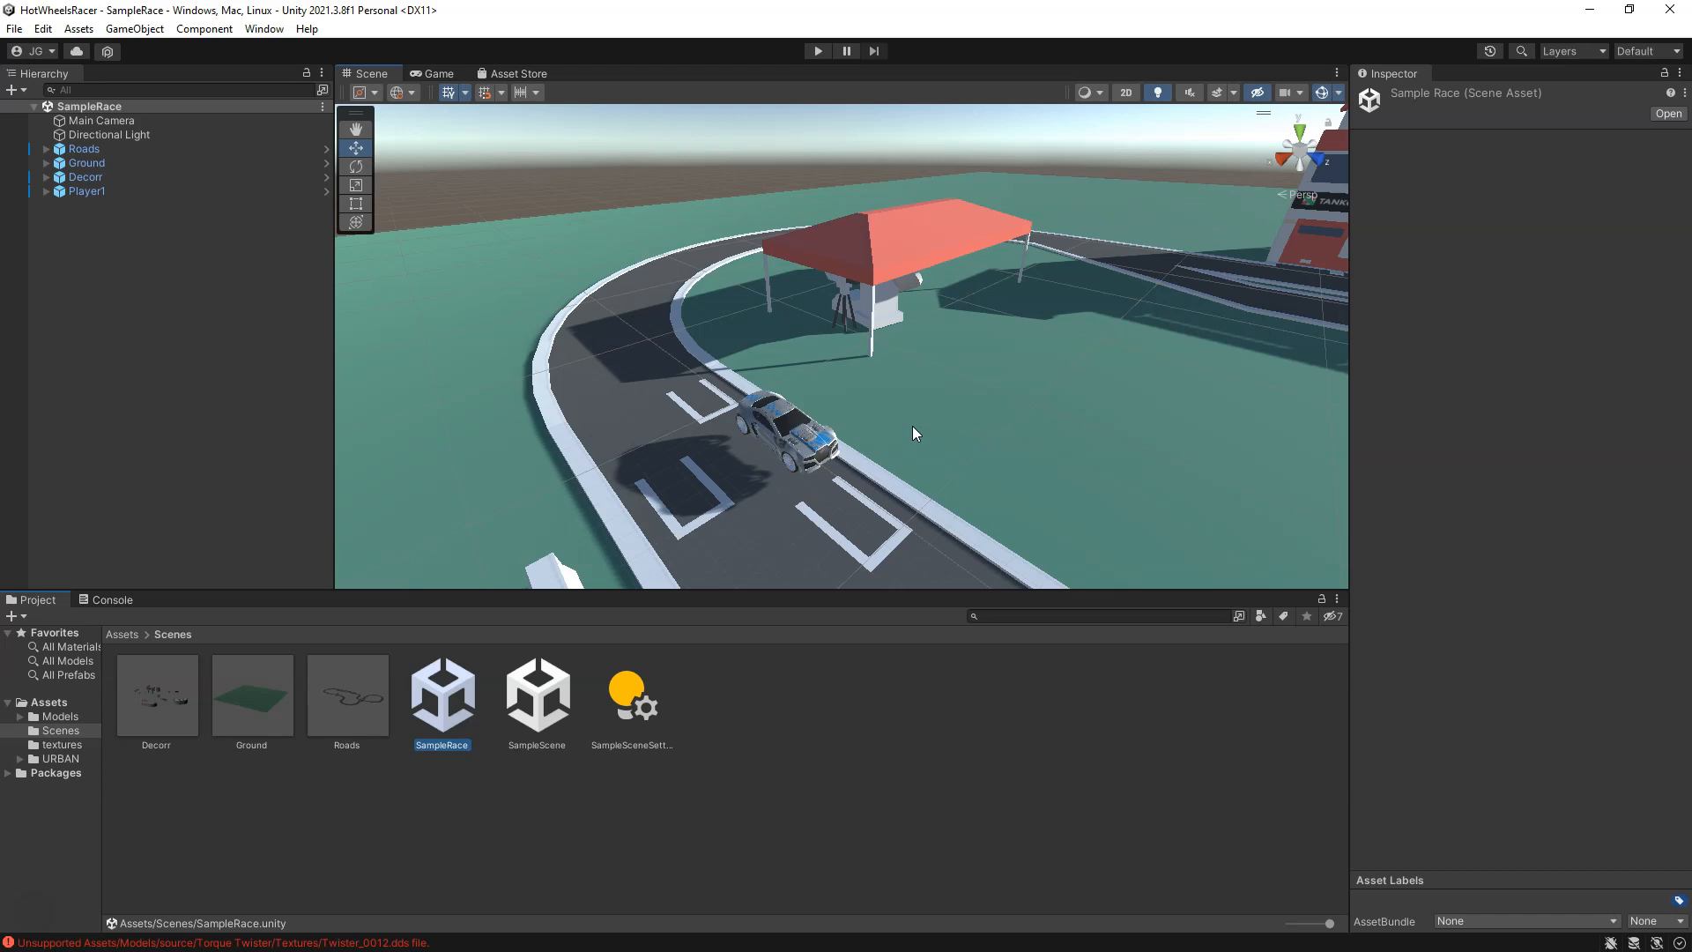
middle_click_drag(981, 415, 923, 428)
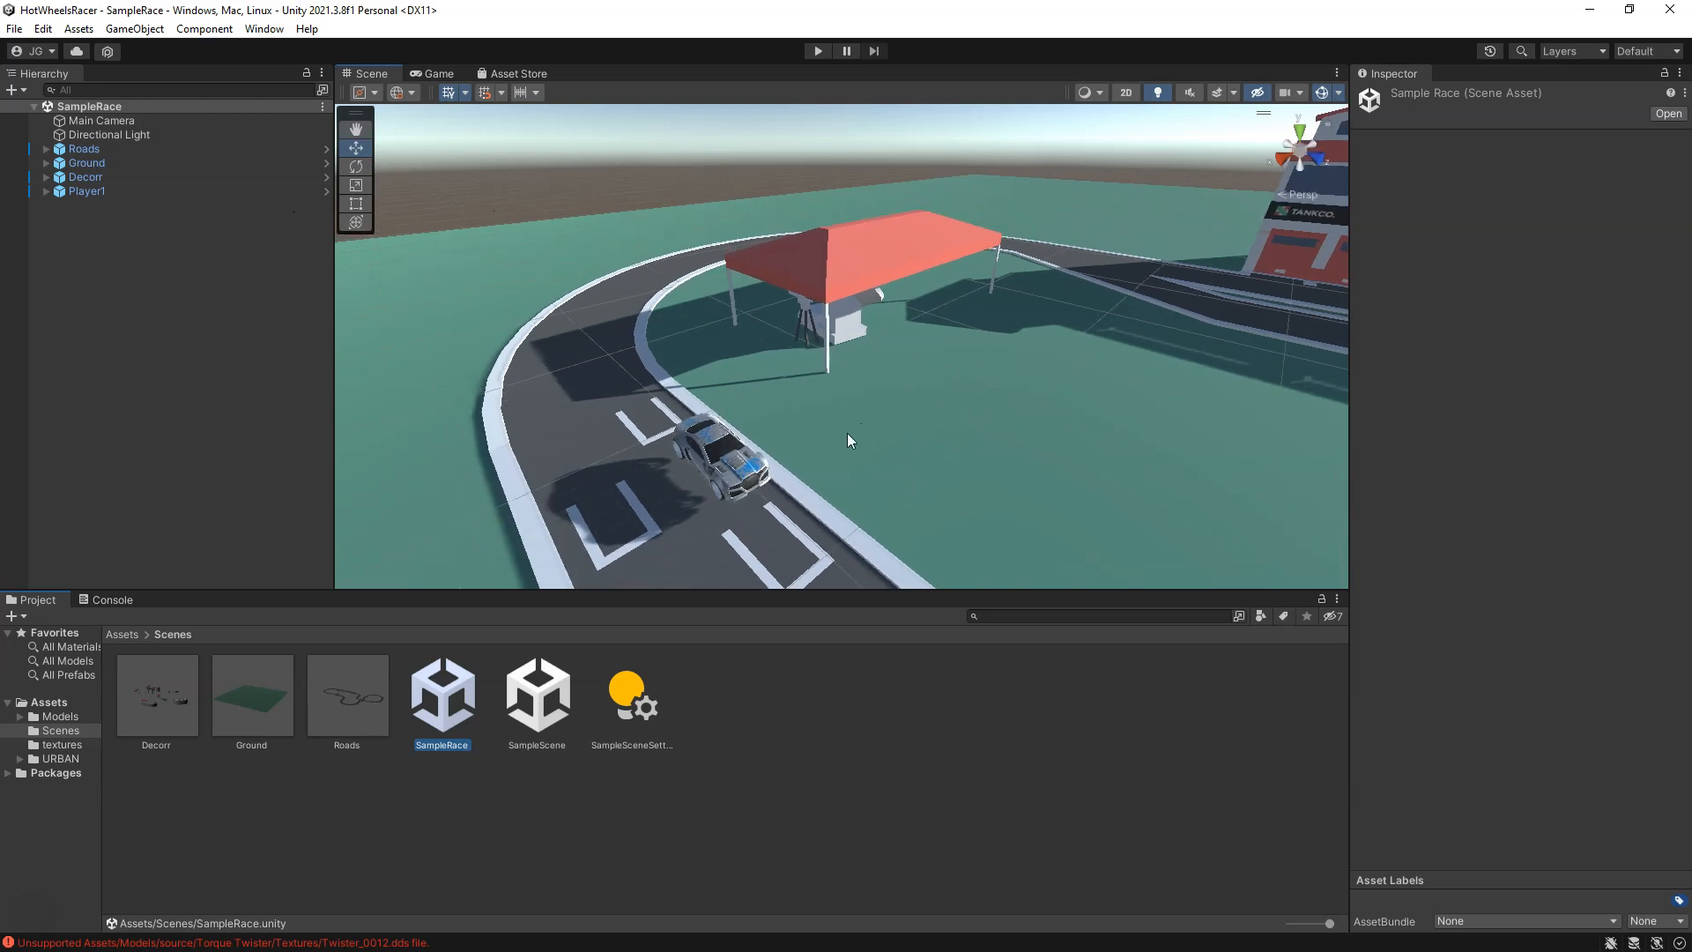
middle_click_drag(896, 443, 937, 405)
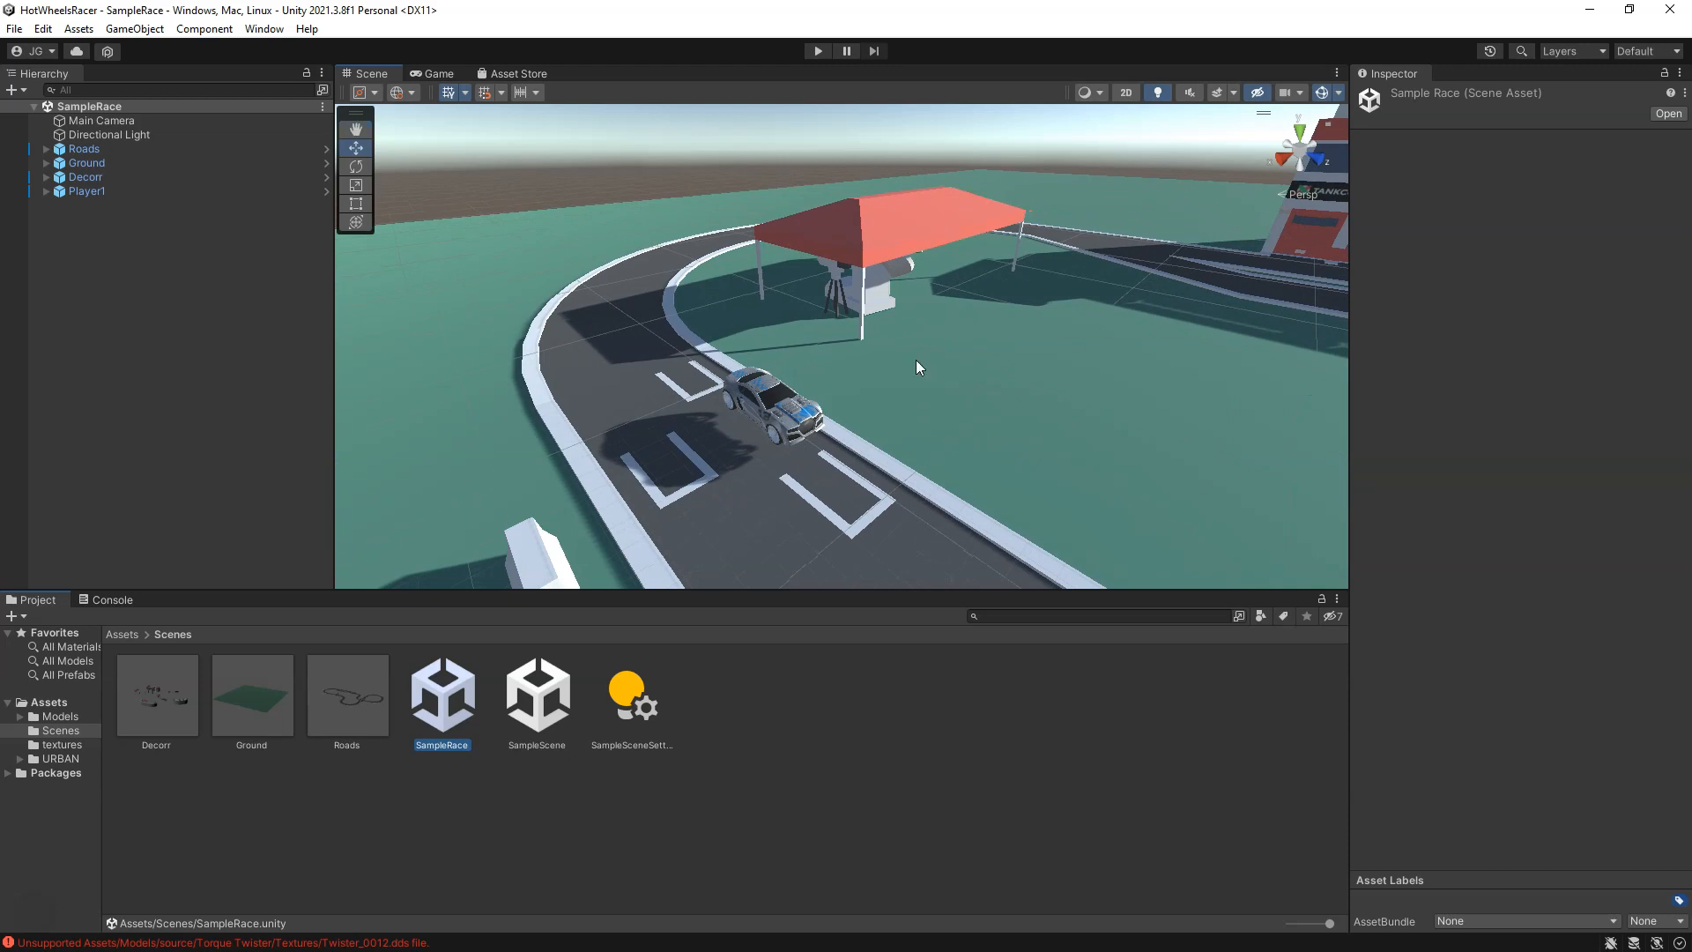
scroll(918, 359, "down", 3)
scroll(917, 360, "up", 2)
scroll(917, 360, "down", 2)
scroll(917, 359, "up", 3)
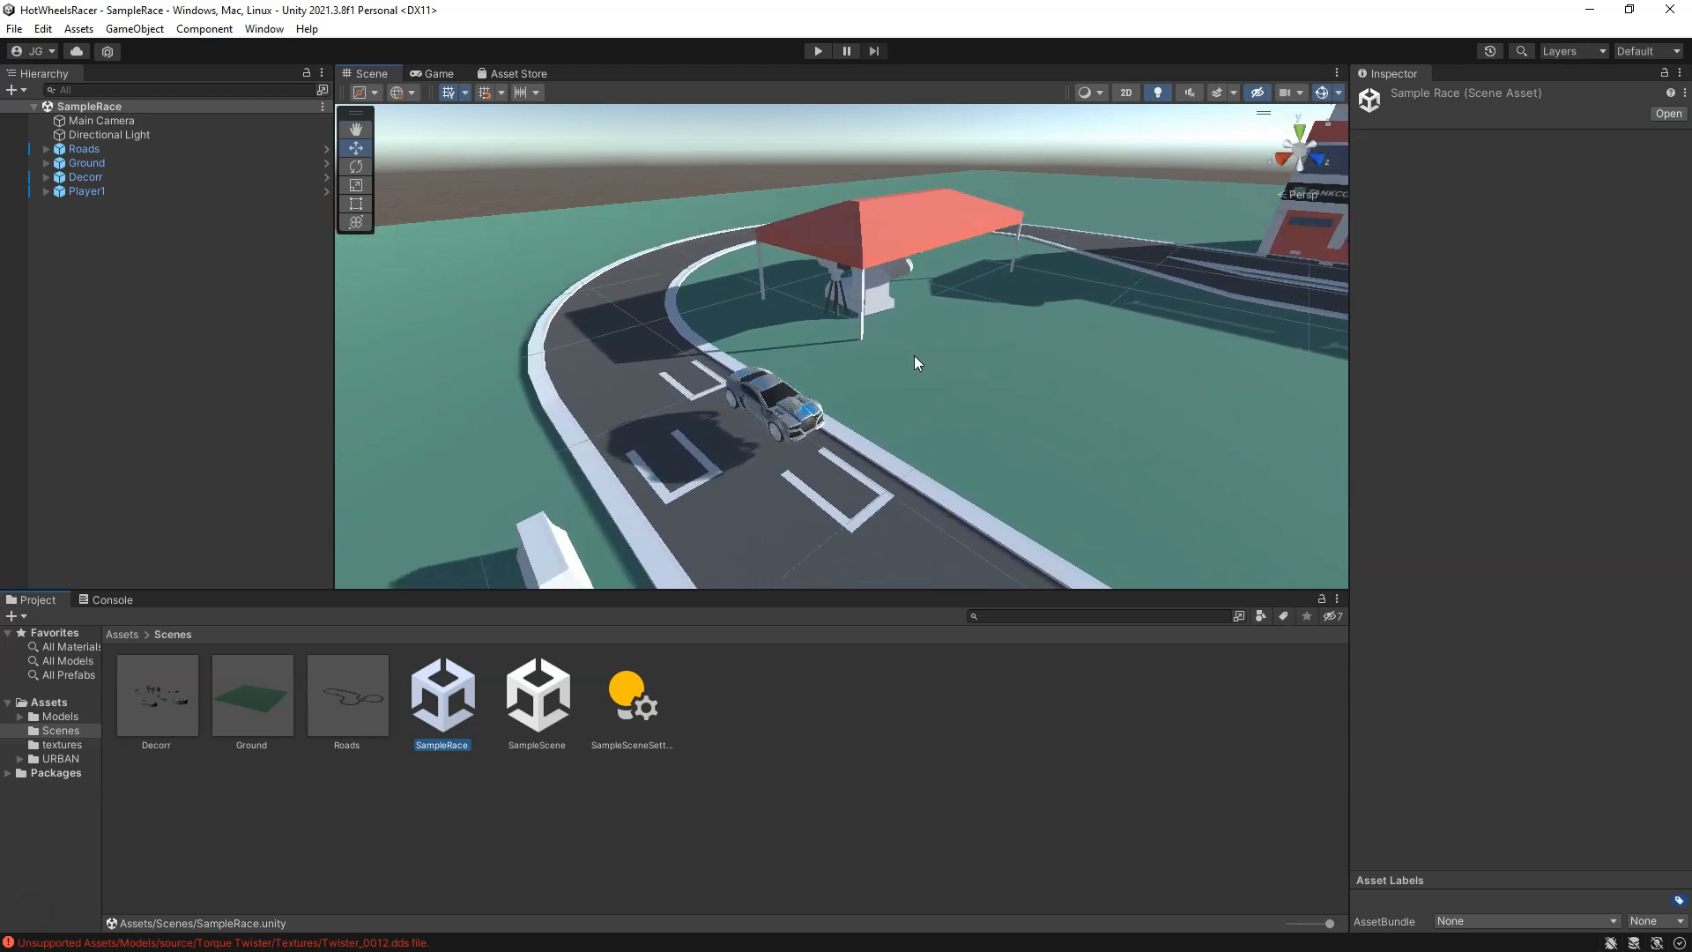
scroll(917, 357, "down", 4)
scroll(921, 347, "down", 2)
scroll(924, 352, "up", 5)
scroll(927, 364, "down", 3)
Step: Orbit around the track to examine the car, start gate, barriers and buildings from different angles
middle_click_drag(911, 367, 842, 380)
left_click_drag(843, 374, 1325, 318, "alt")
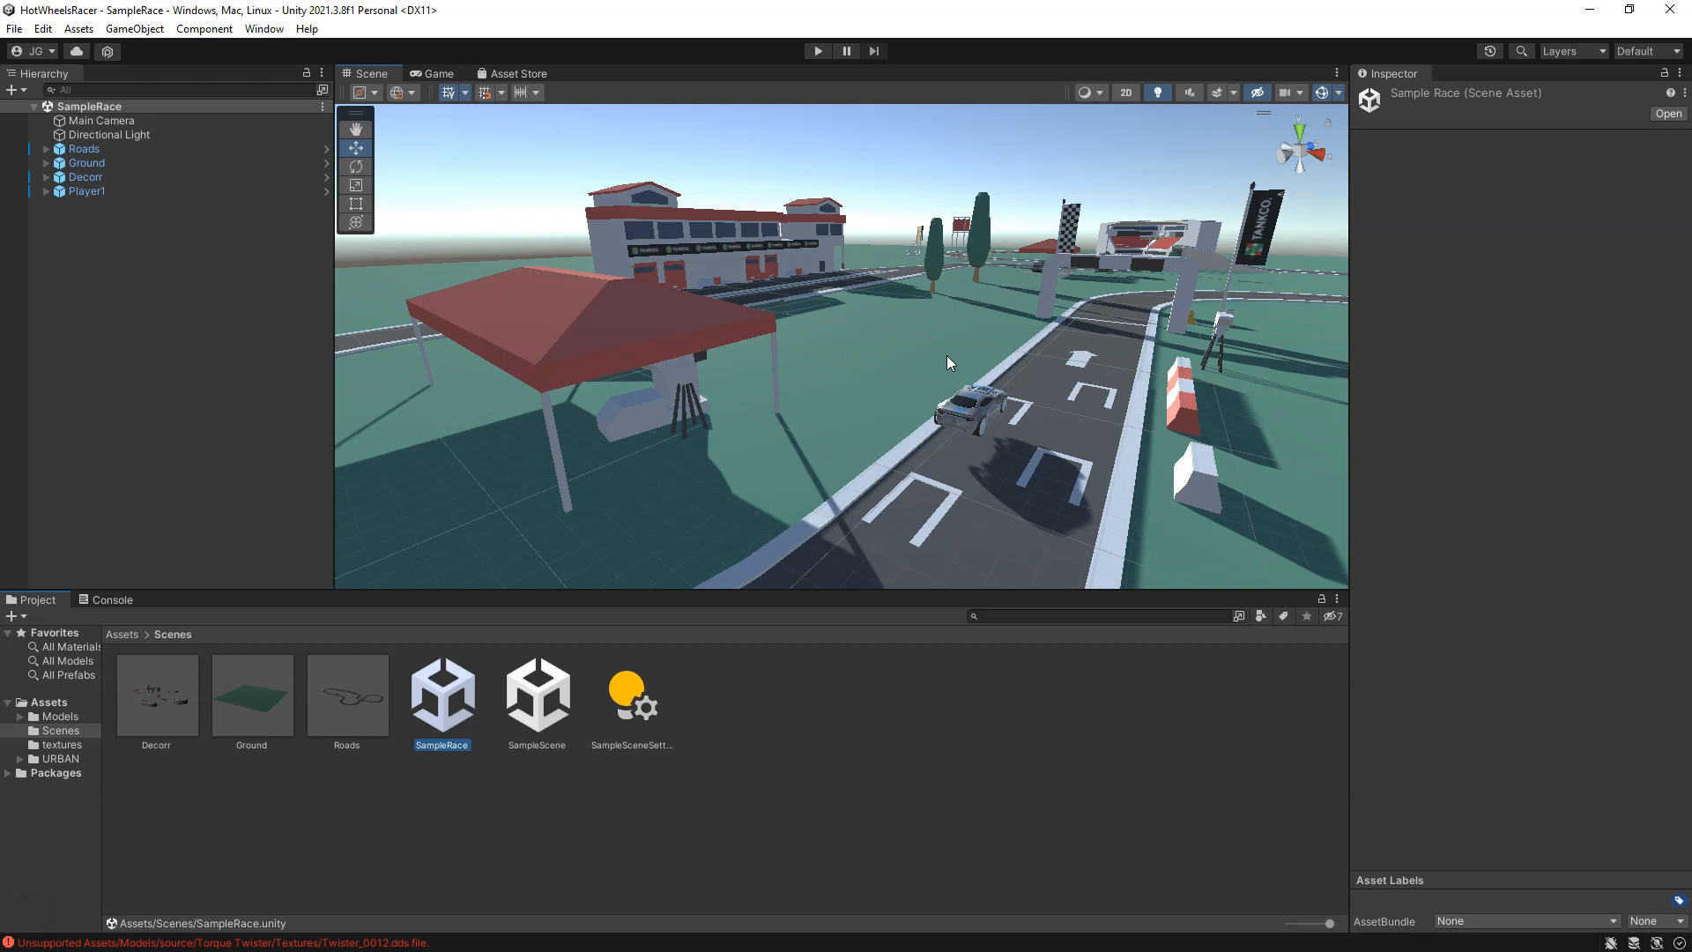
middle_click_drag(1090, 412, 1009, 449)
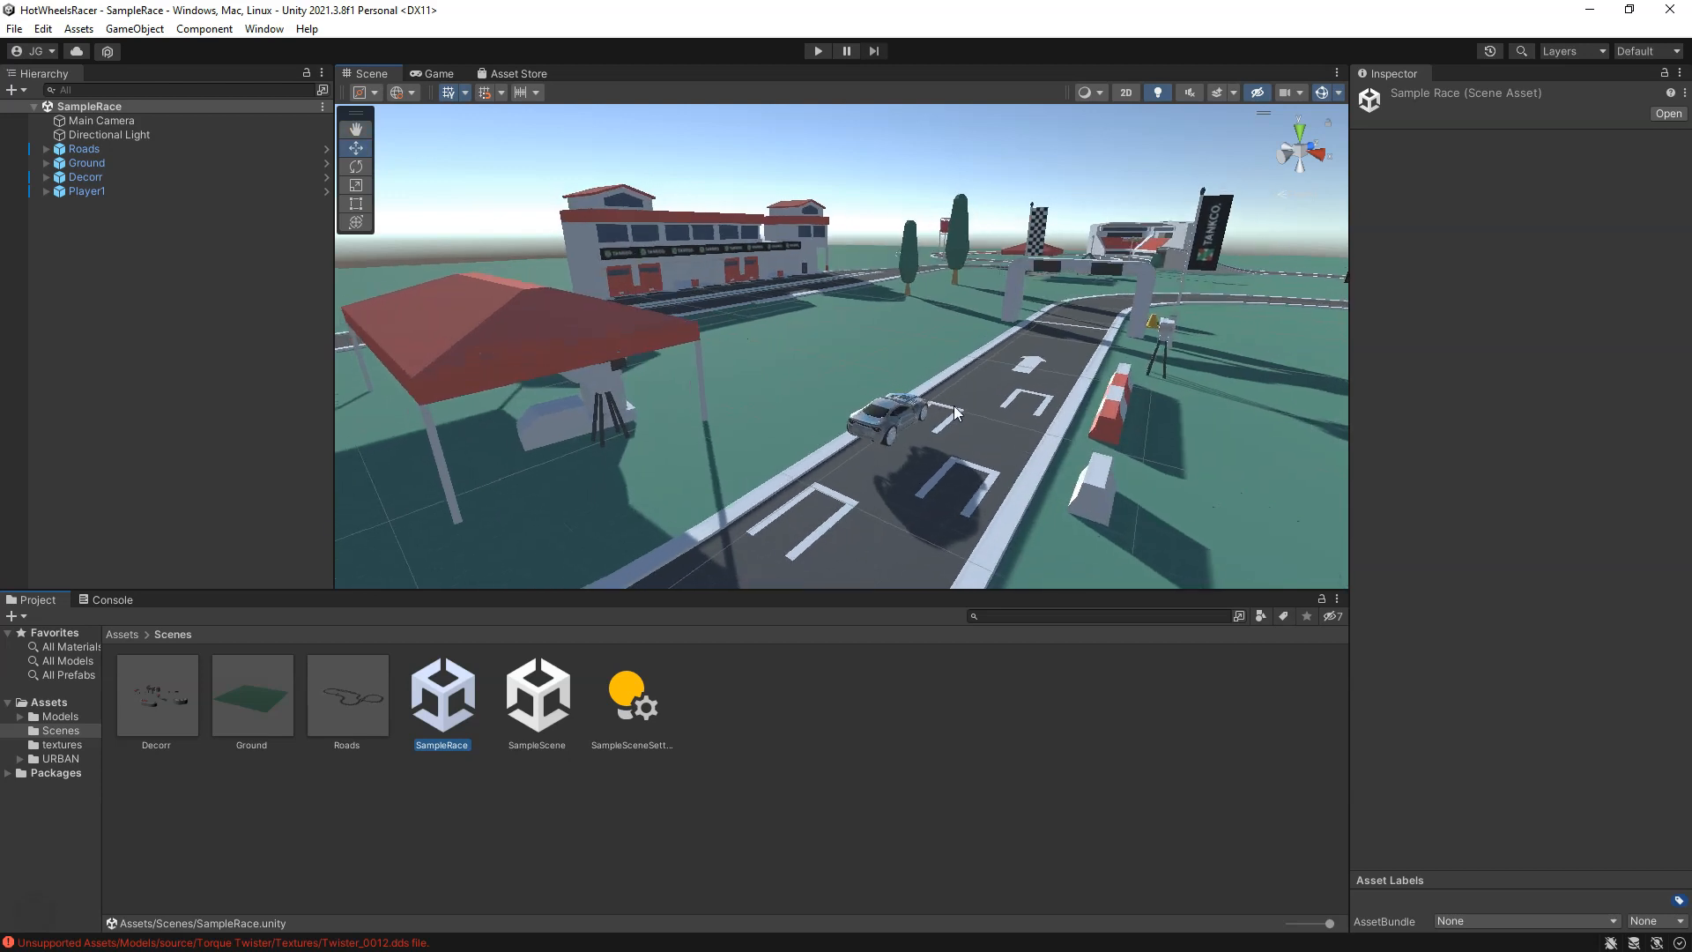
mouse_move(1121, 394)
middle_mouse_down()
mouse_move(1181, 392)
mouse_move(1137, 387)
middle_mouse_up()
left_click_drag(963, 404, 1334, 389, "alt")
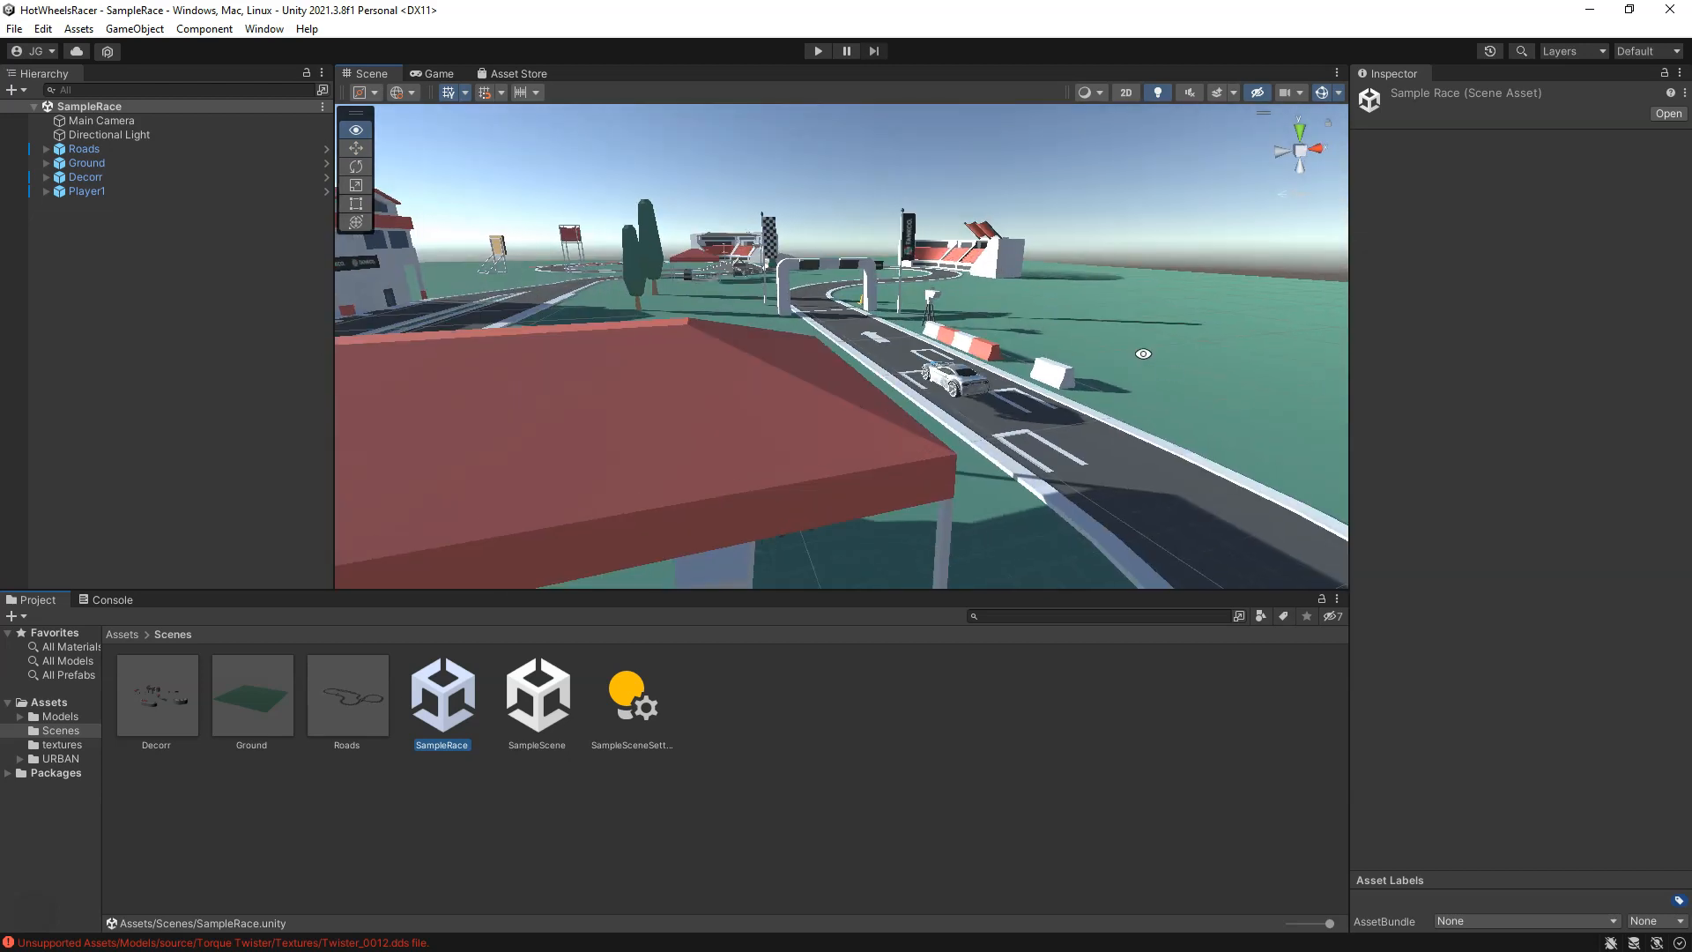
left_click_drag(1111, 345, 947, 323, "alt")
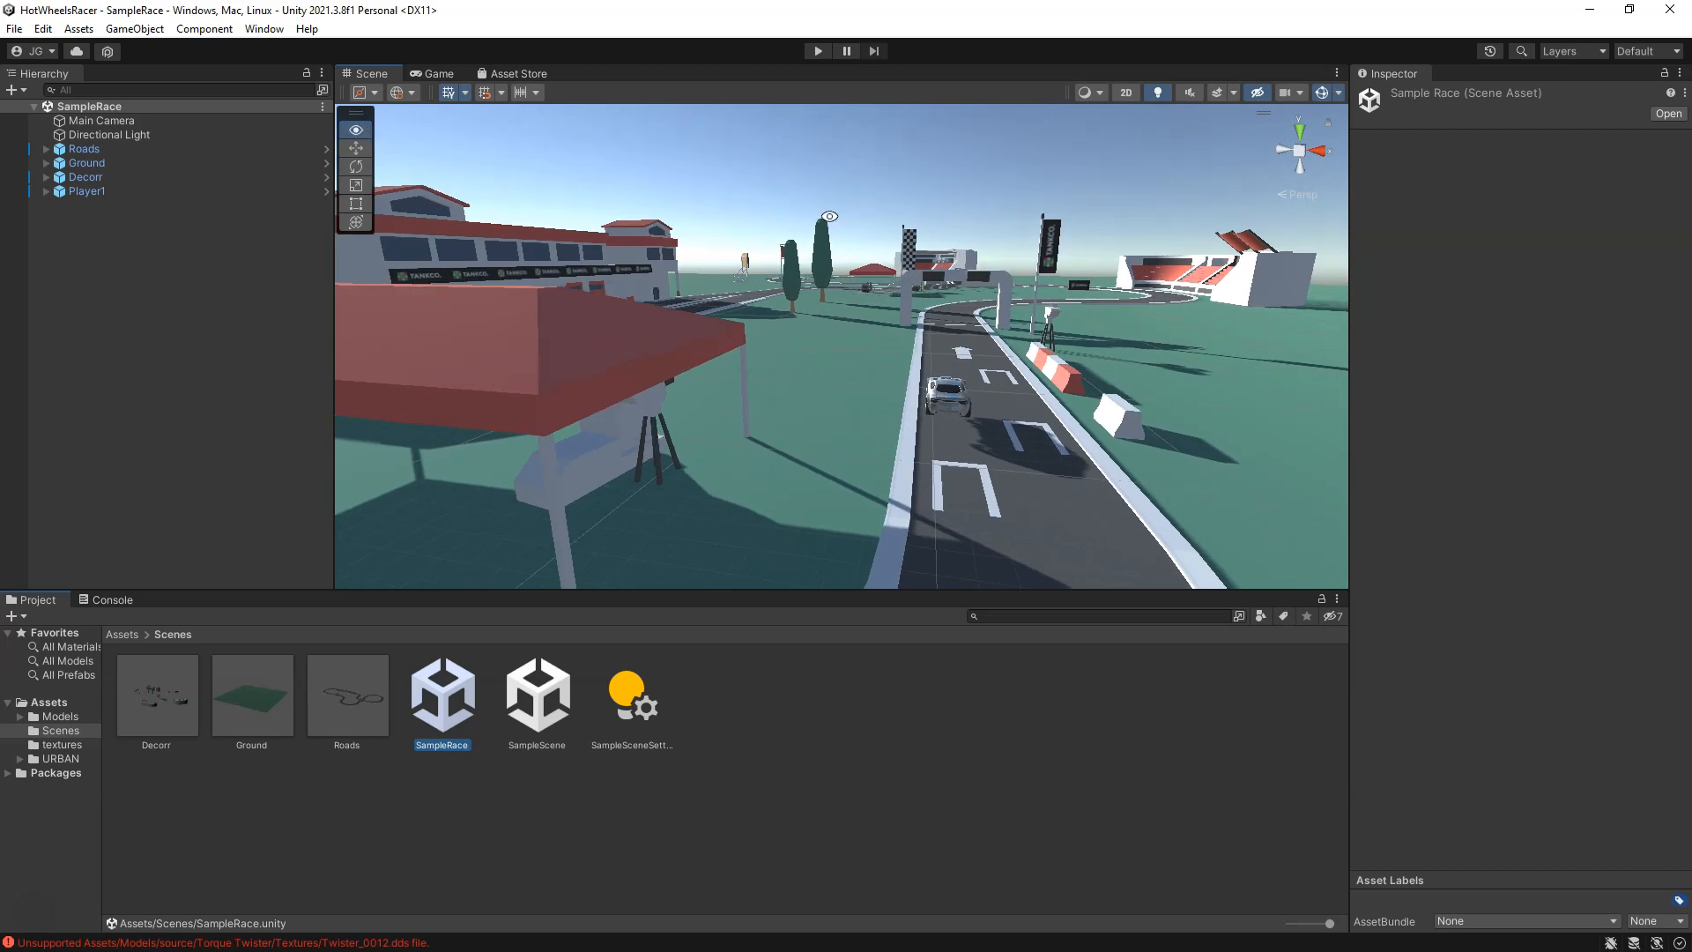
left_click_drag(1048, 371, 1084, 307, "alt")
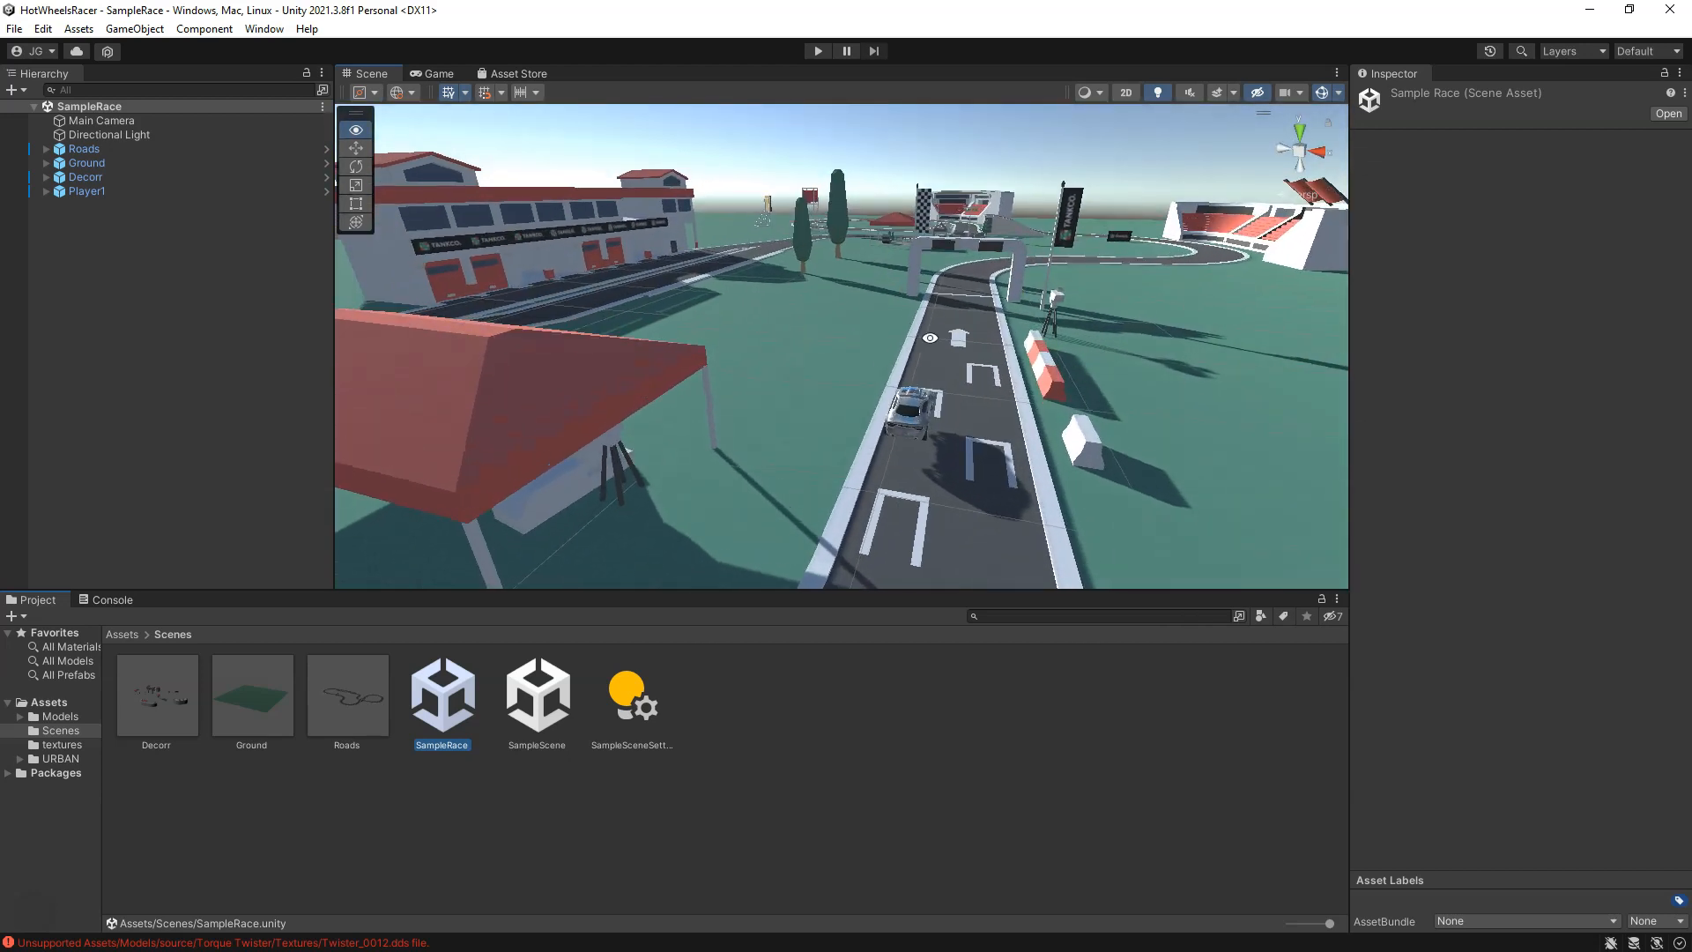
middle_click_drag(1106, 455, 953, 402)
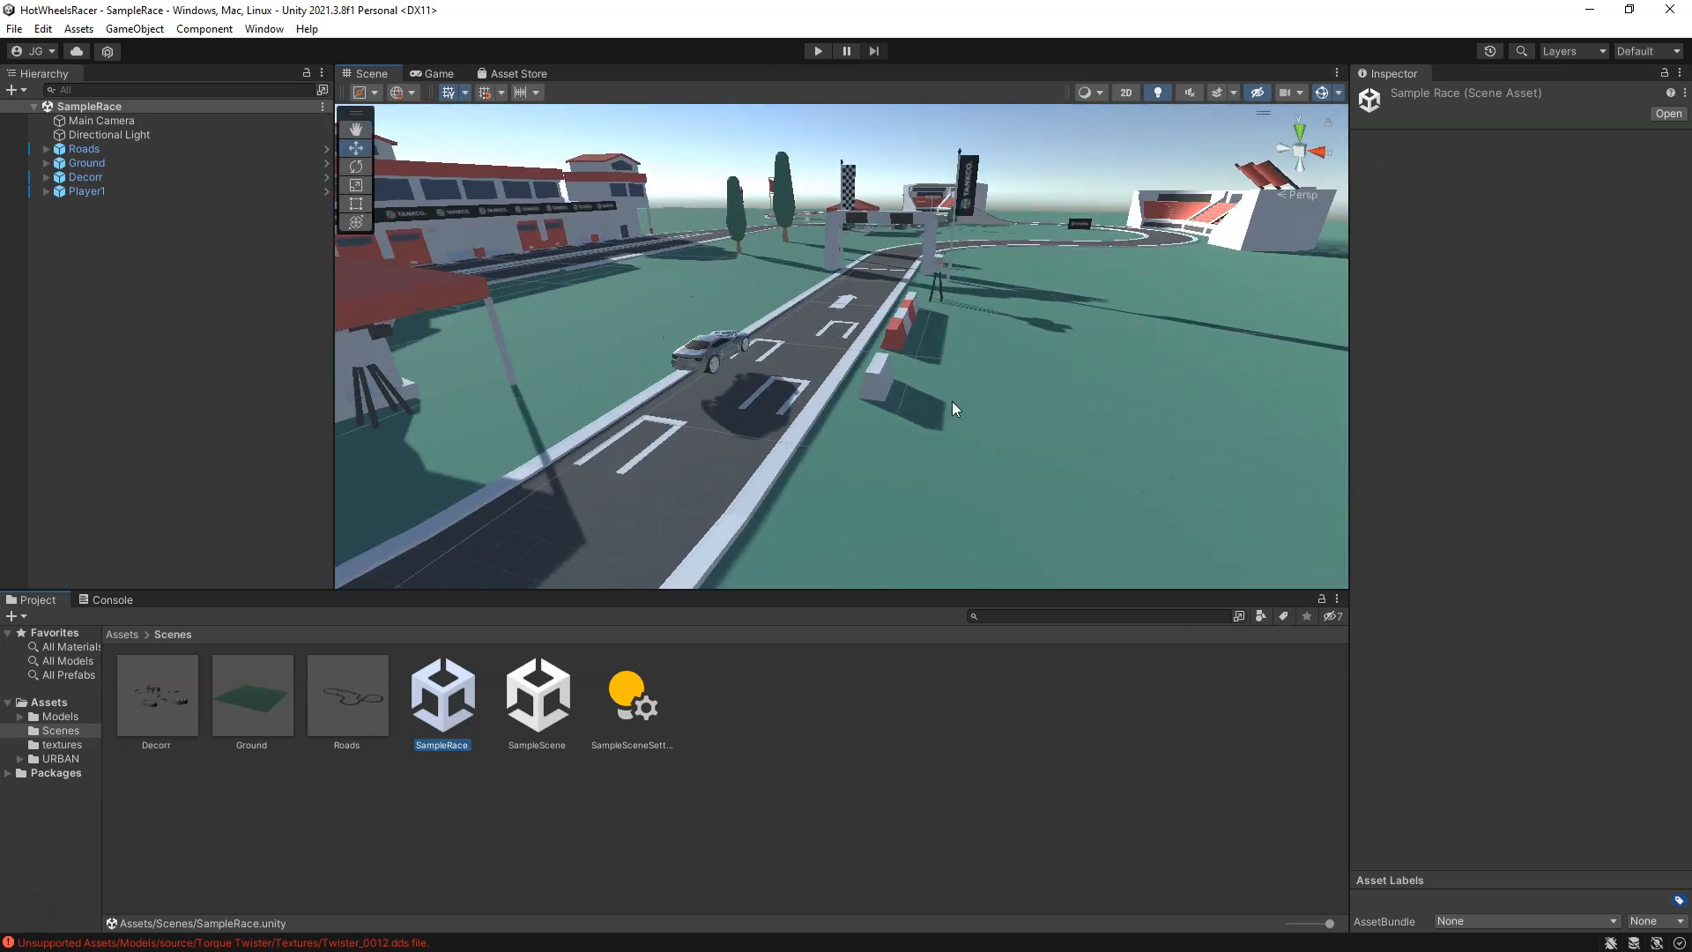
Step: Select the barrierWhite object inside Decorr, beside the track near the car, and frame it in the Scene view
left_click(889, 389)
scroll(908, 440, "up", 3)
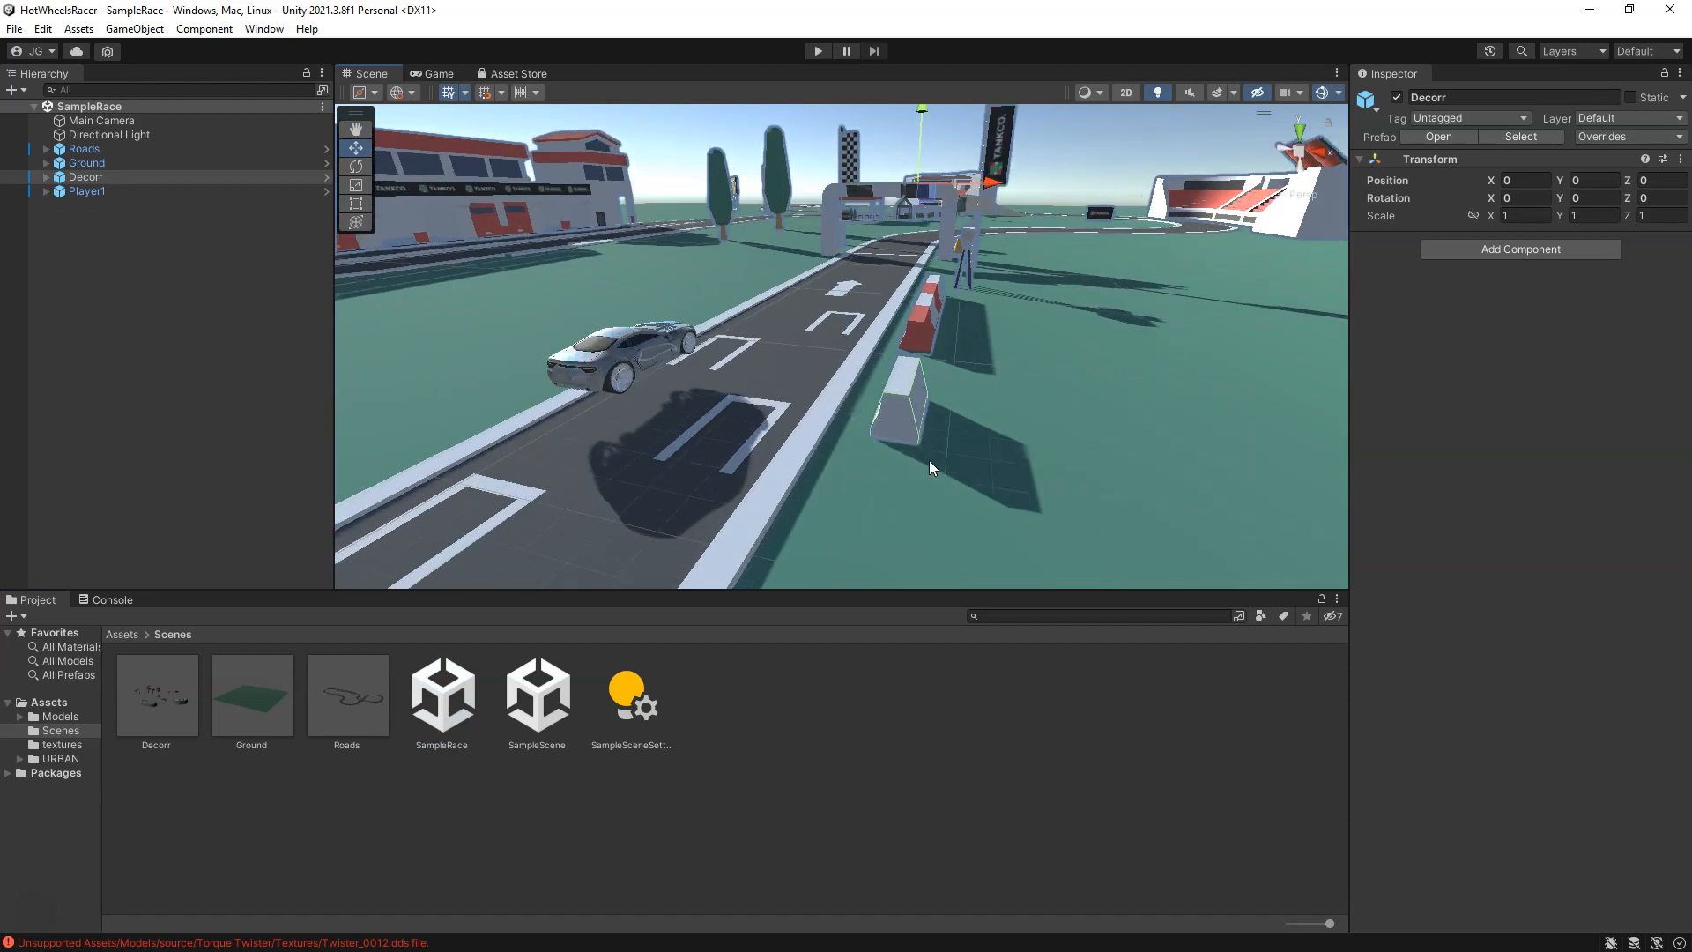
scroll(890, 413, "up", 2)
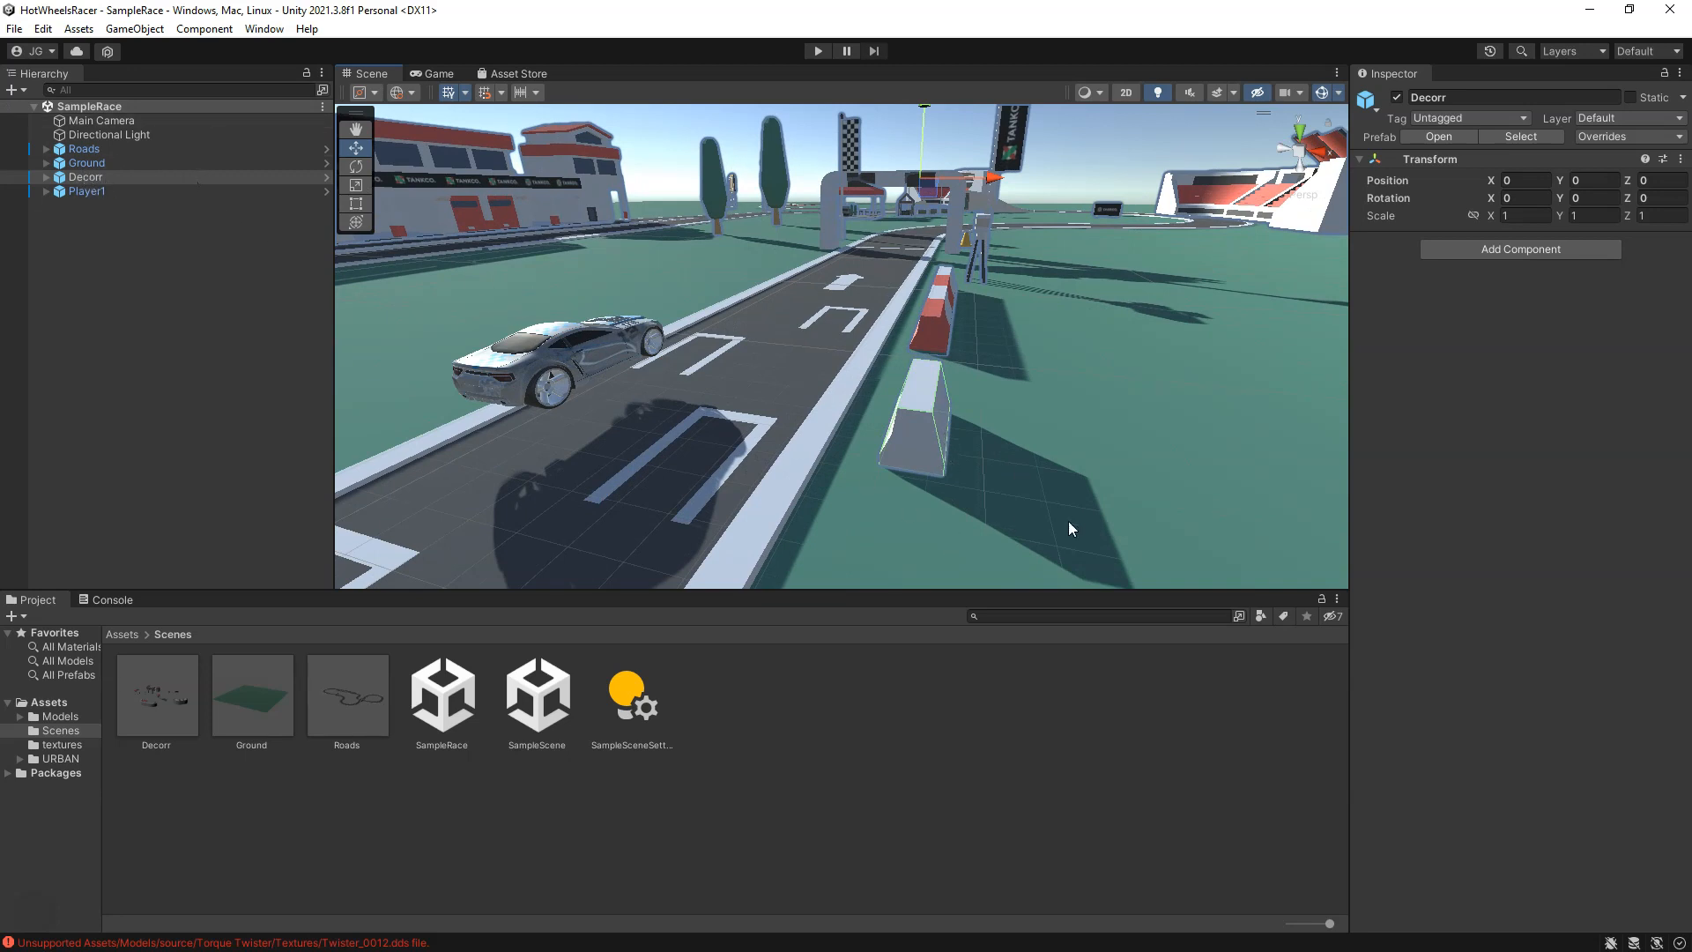
left_click(923, 431)
key("f")
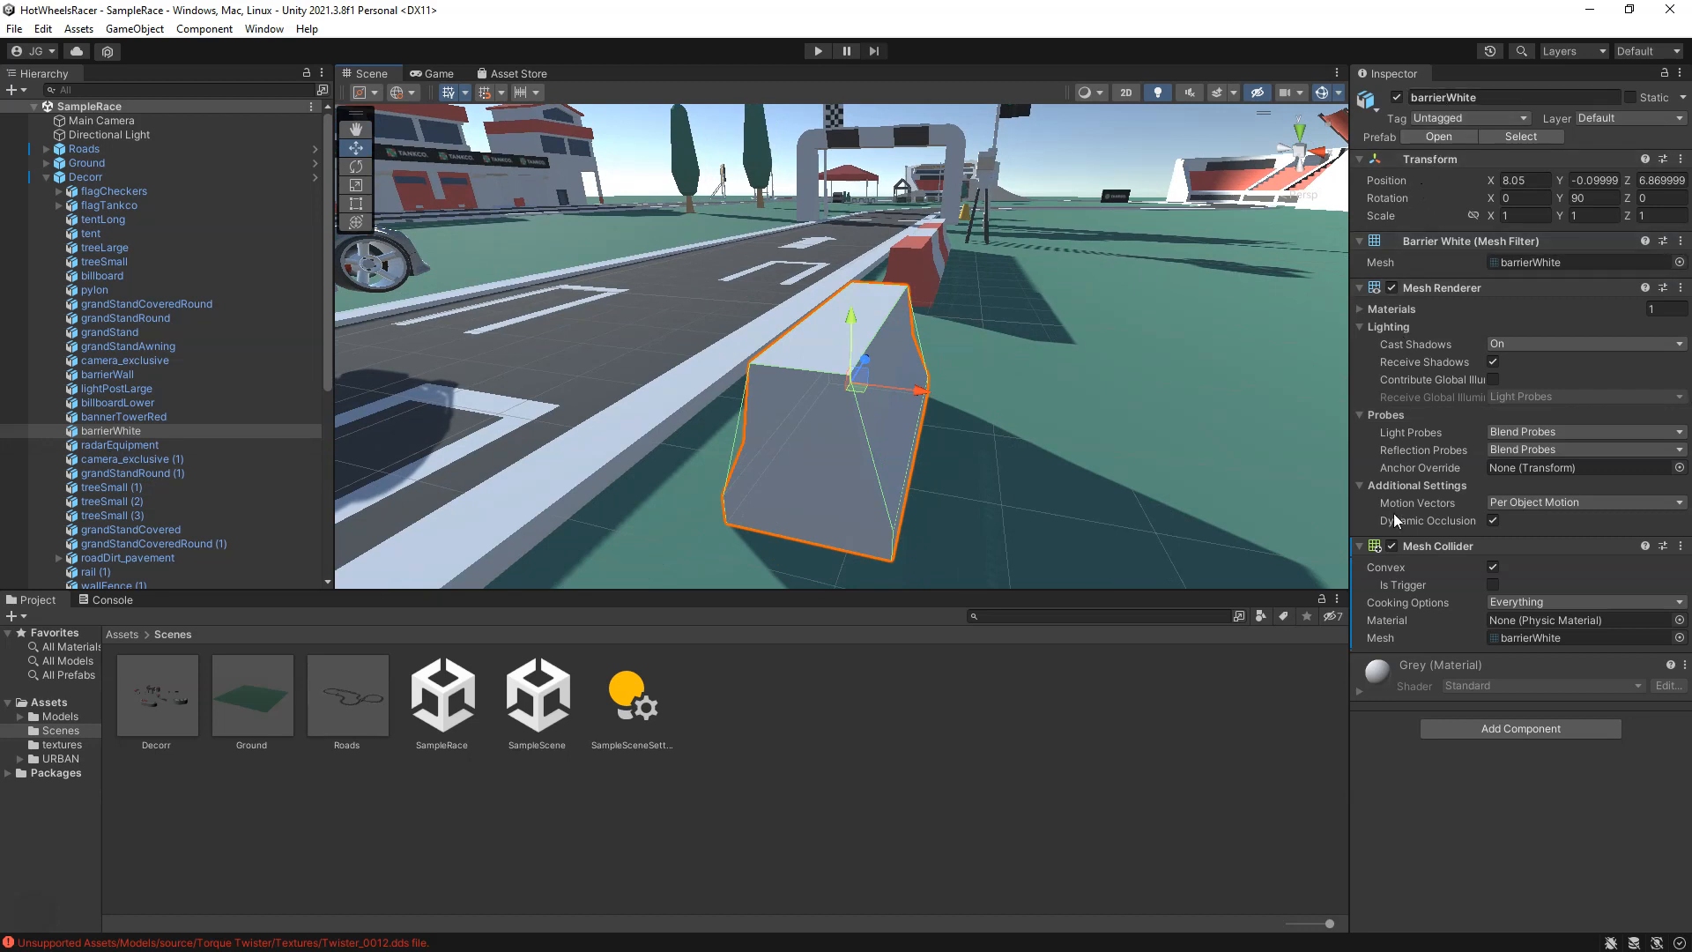
Step: Collapse barrierWhite's Mesh Filter and Mesh Renderer components and examine its Mesh Collider outline in the scene
left_click(1359, 243)
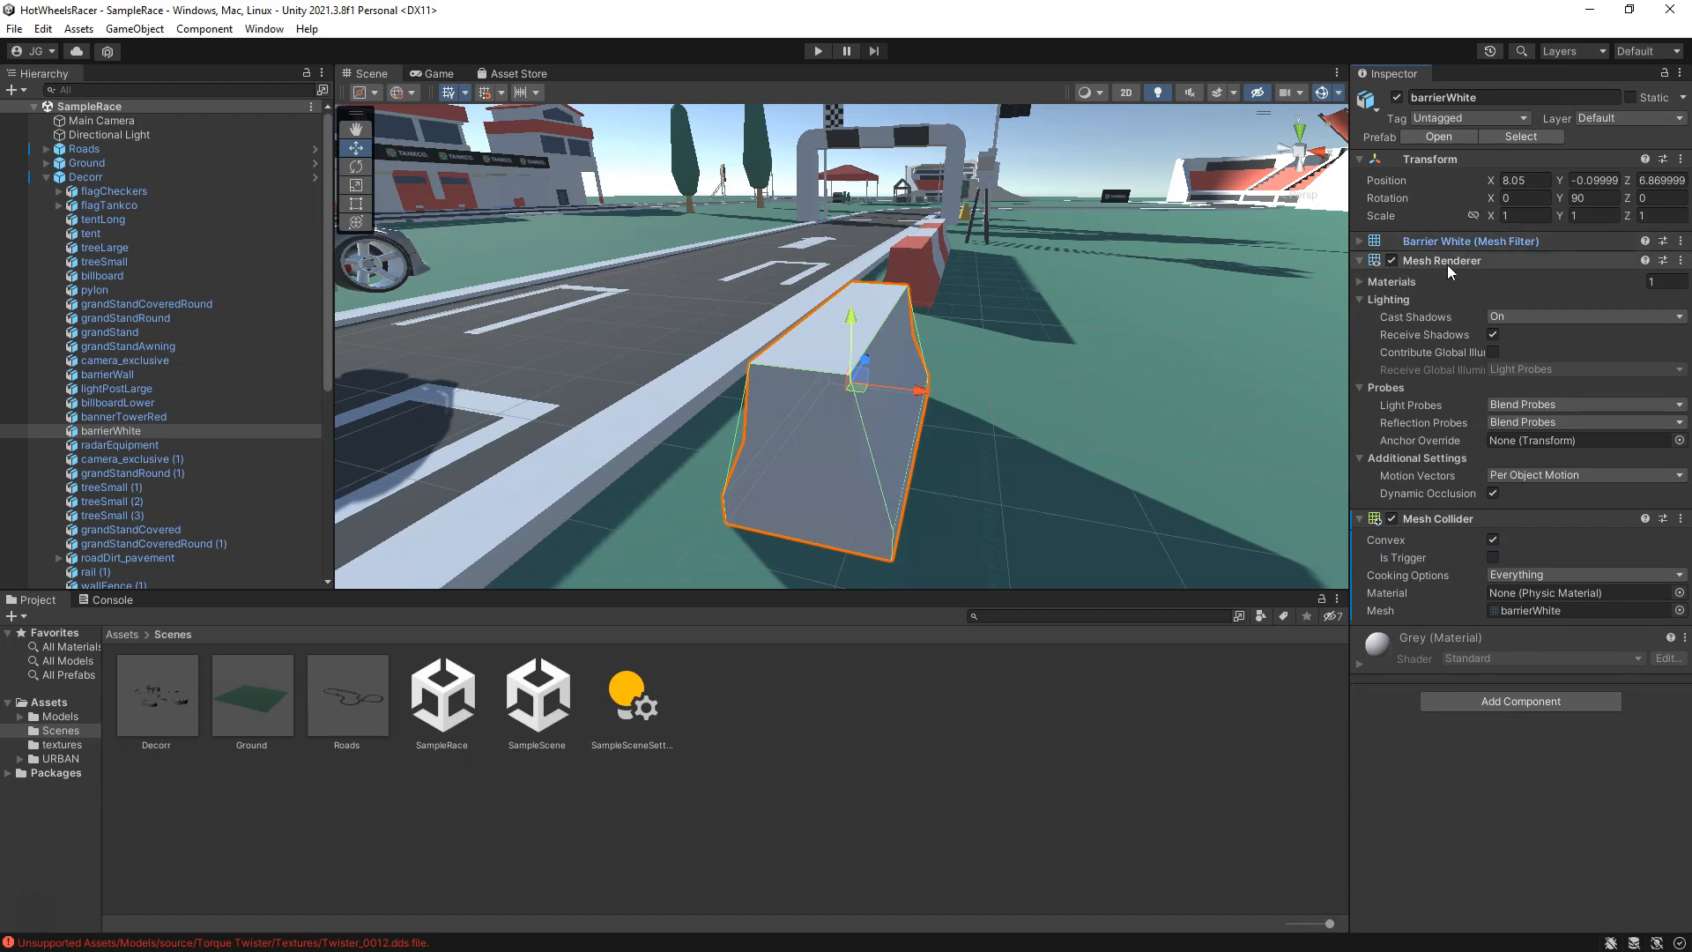
left_click(1357, 261)
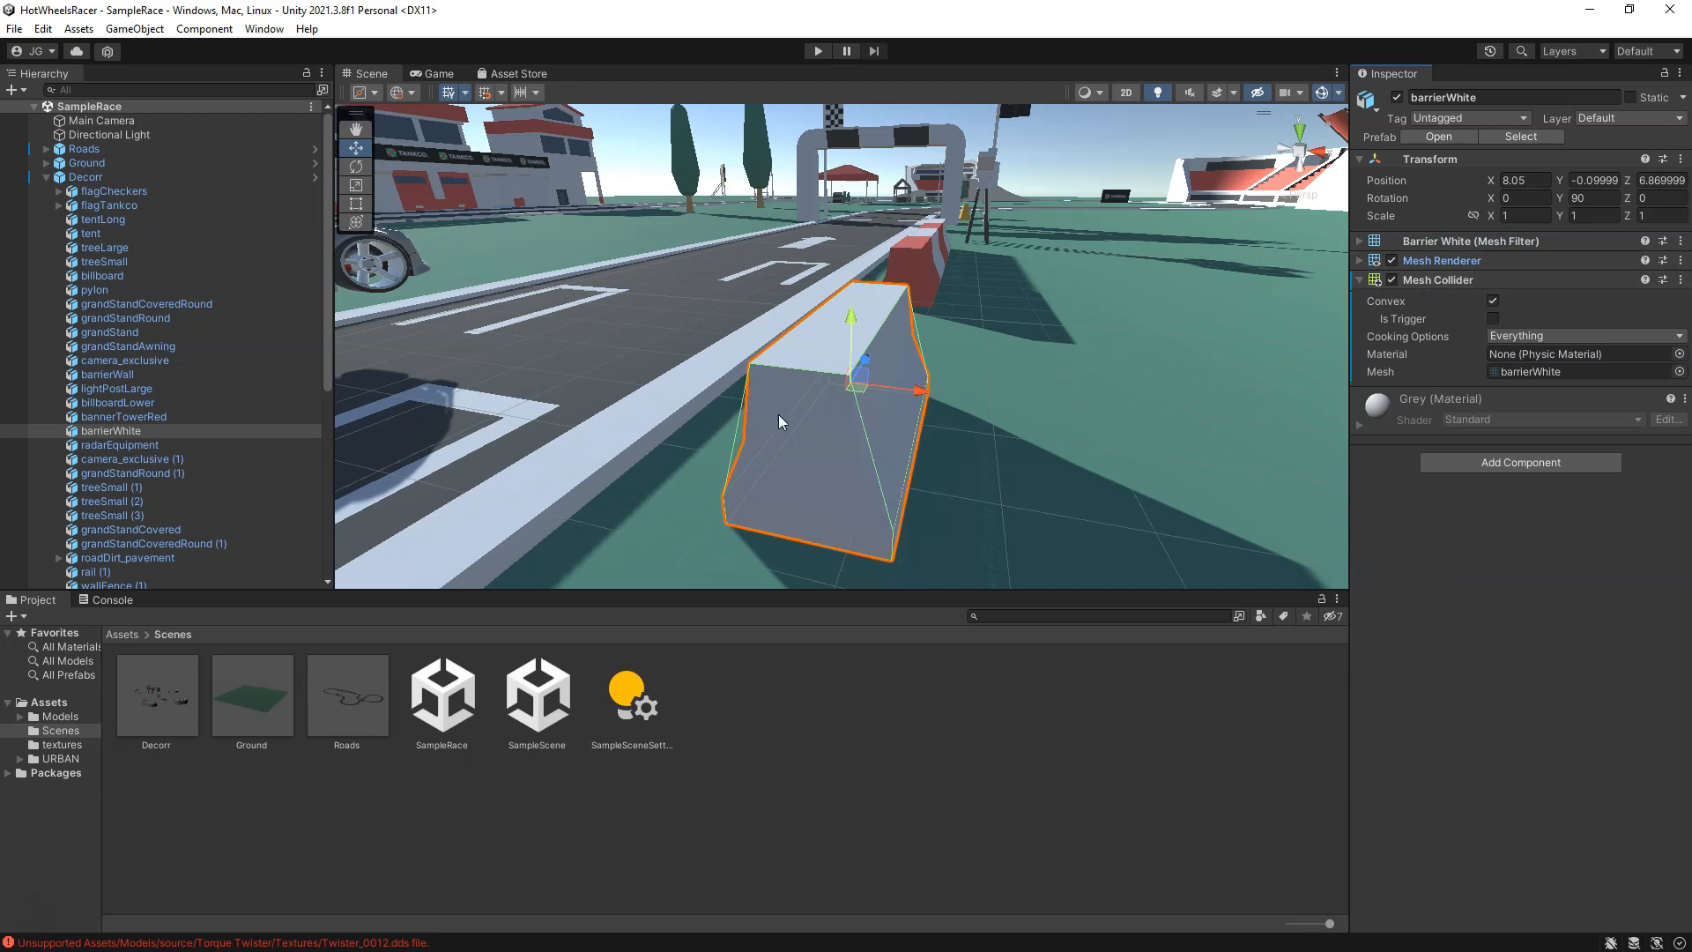
middle_click_drag(771, 408, 806, 410)
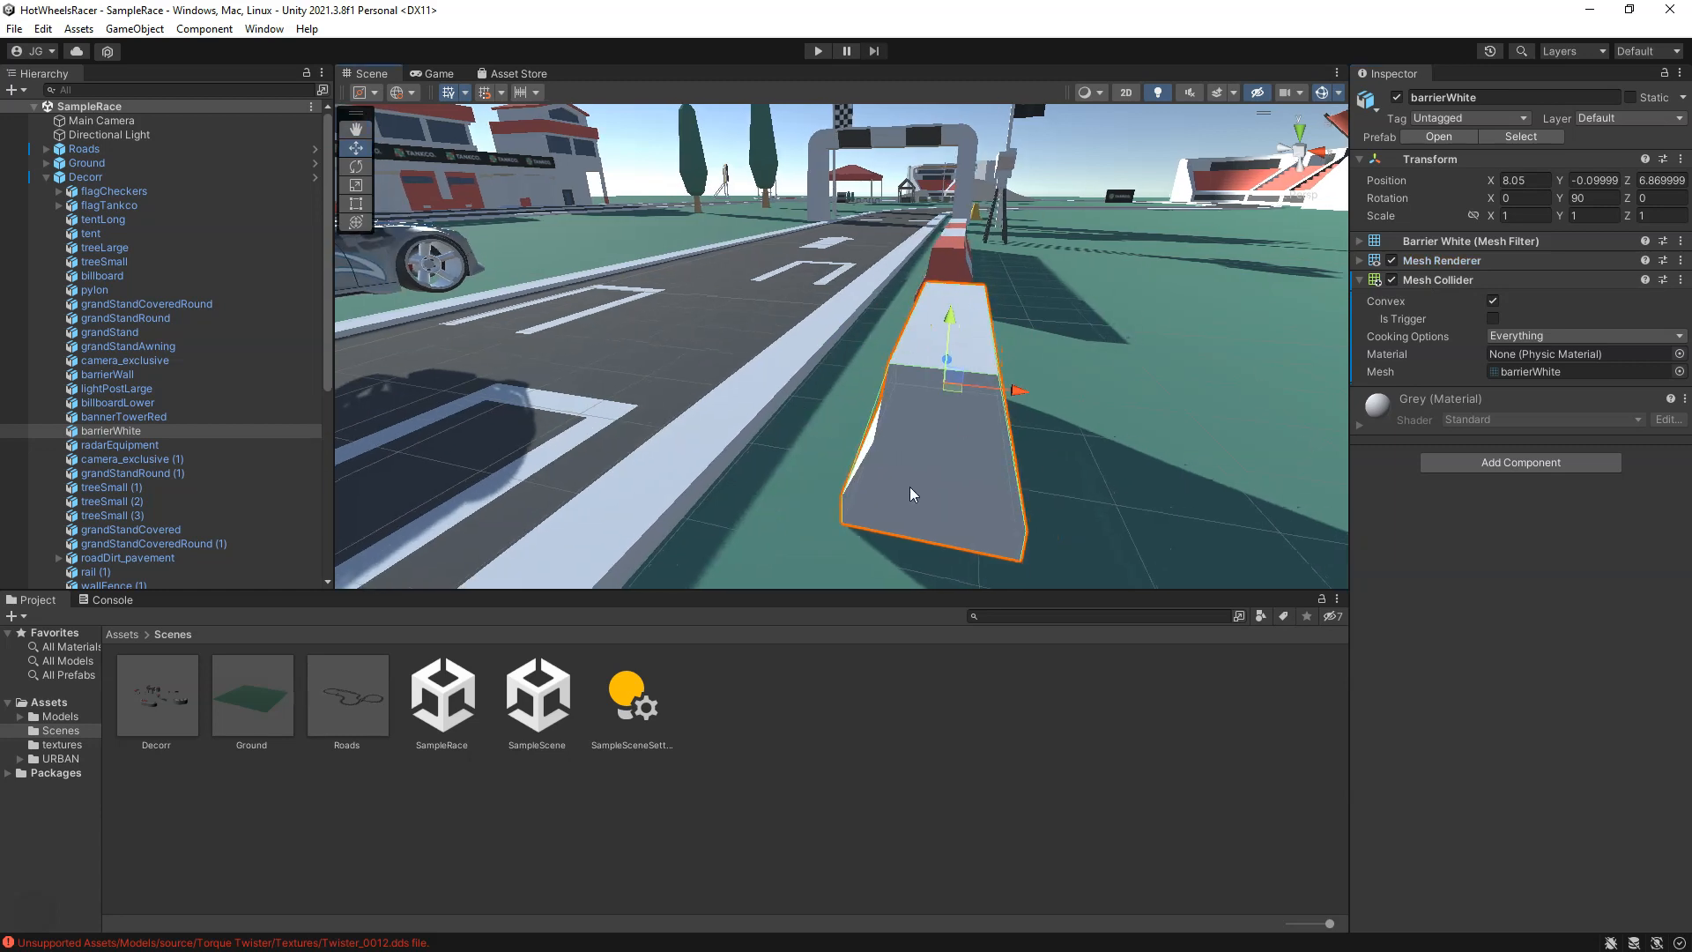
middle_click_drag(910, 493, 875, 491)
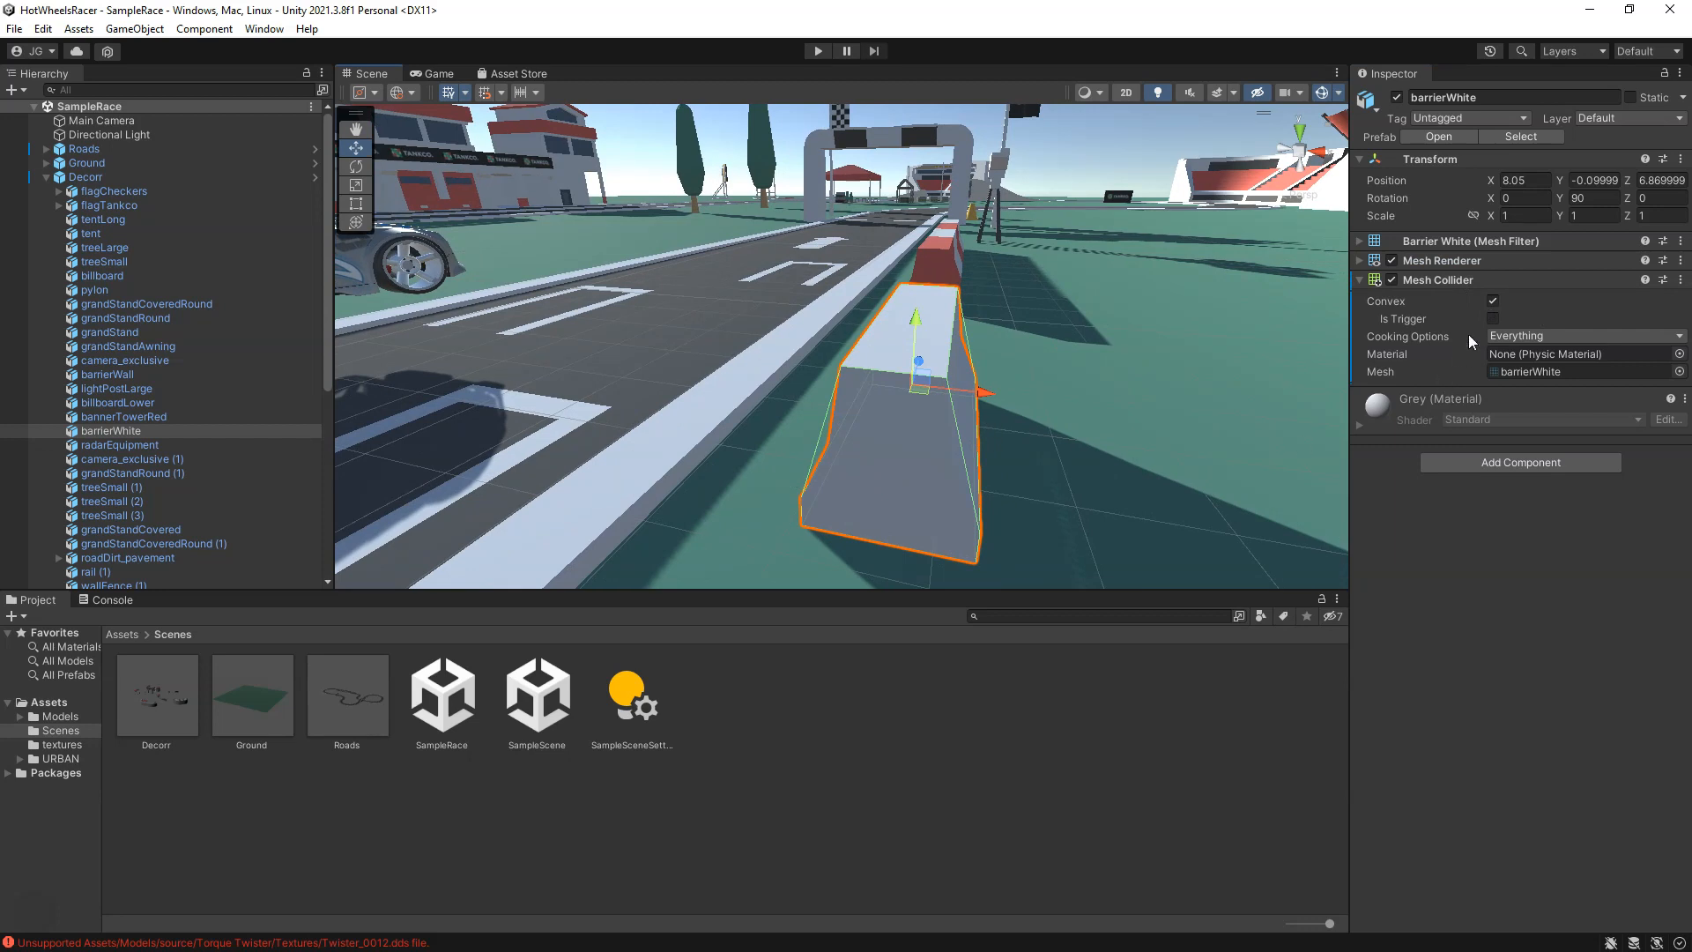
Step: Turn the barrier's Convex collider option off and on again, examine the collider shape, and expand and collapse its Grey material
left_click(1493, 301)
left_click(1493, 301)
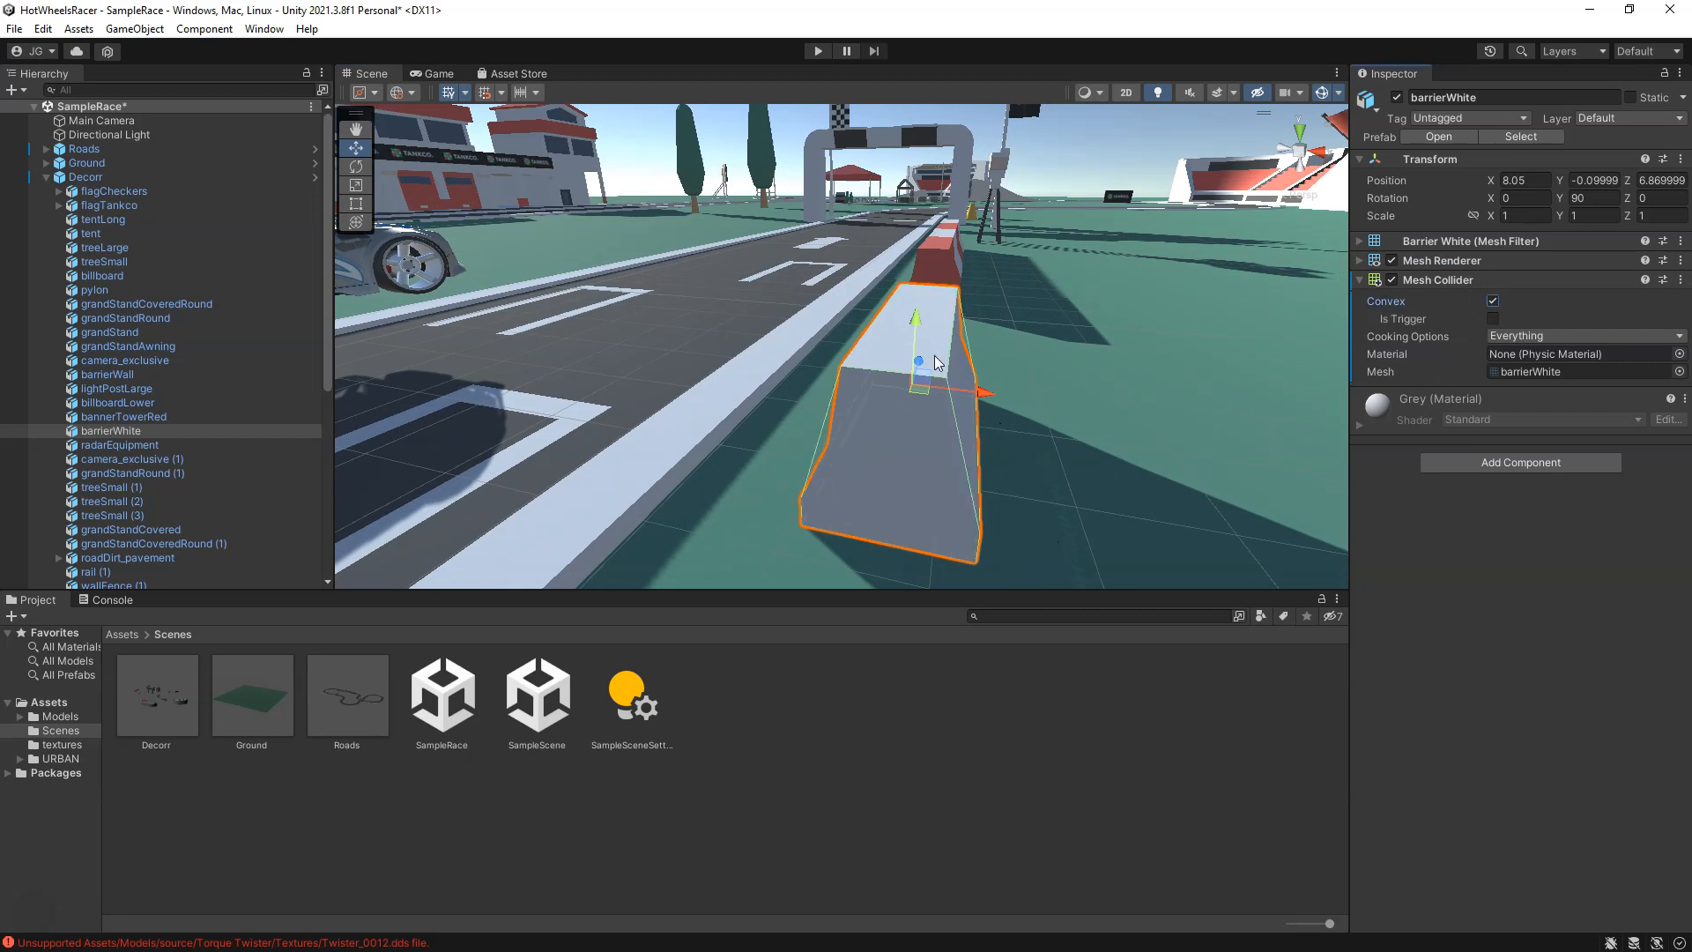
middle_click_drag(860, 389, 920, 405)
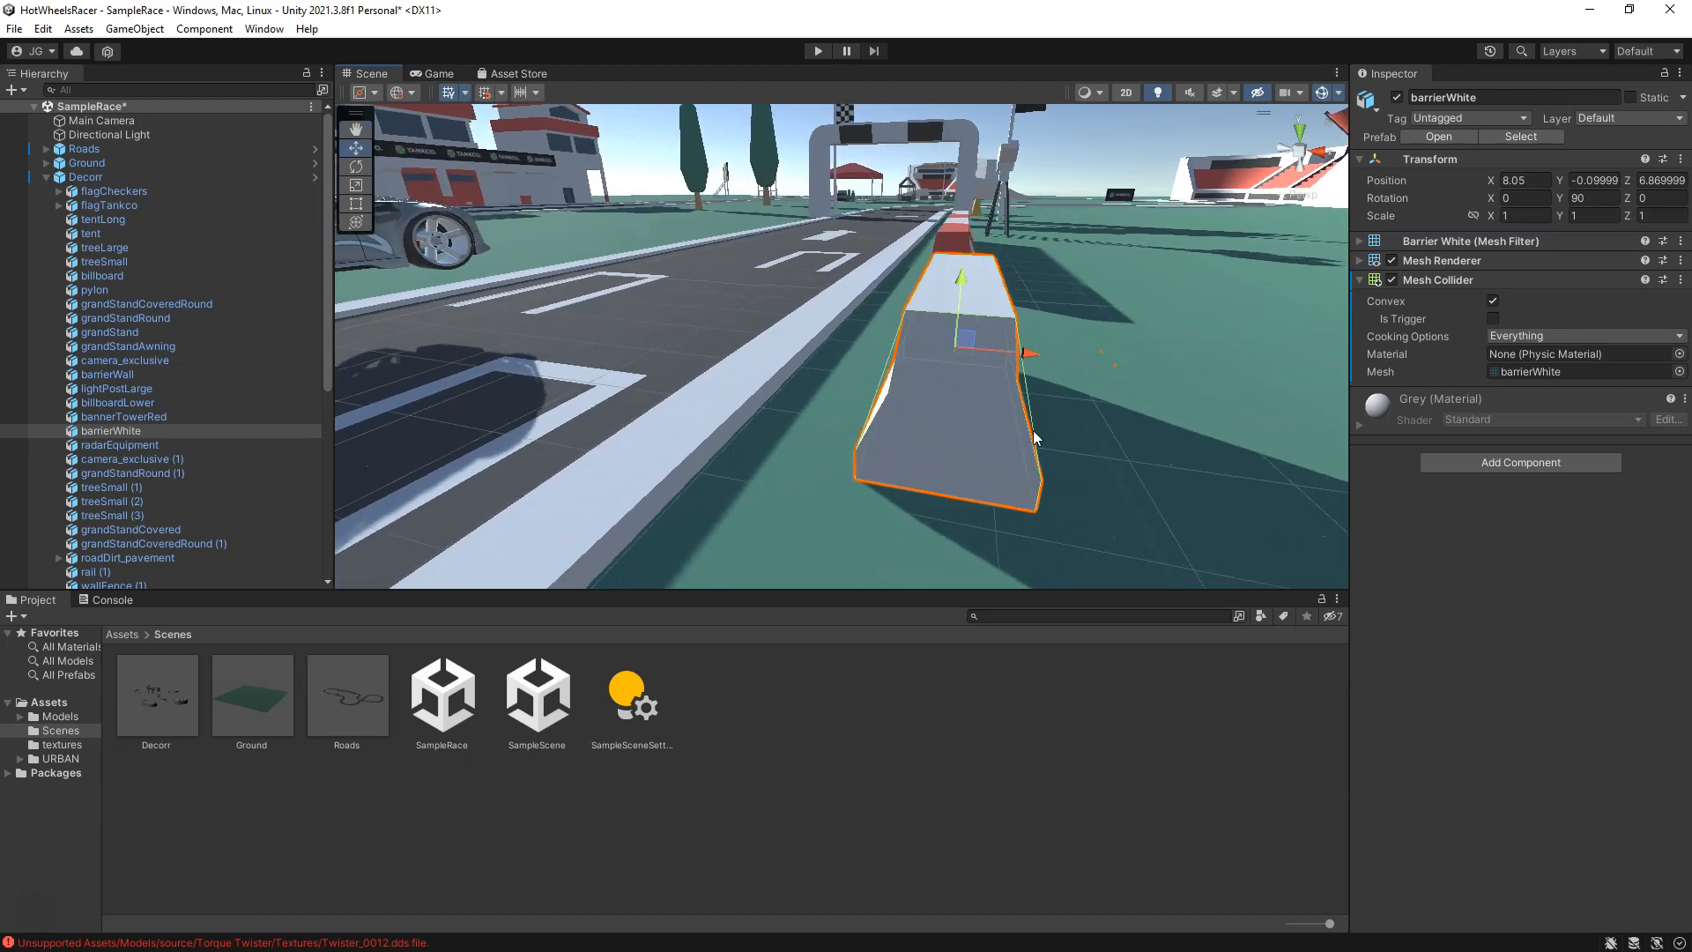
middle_click_drag(955, 301, 848, 311)
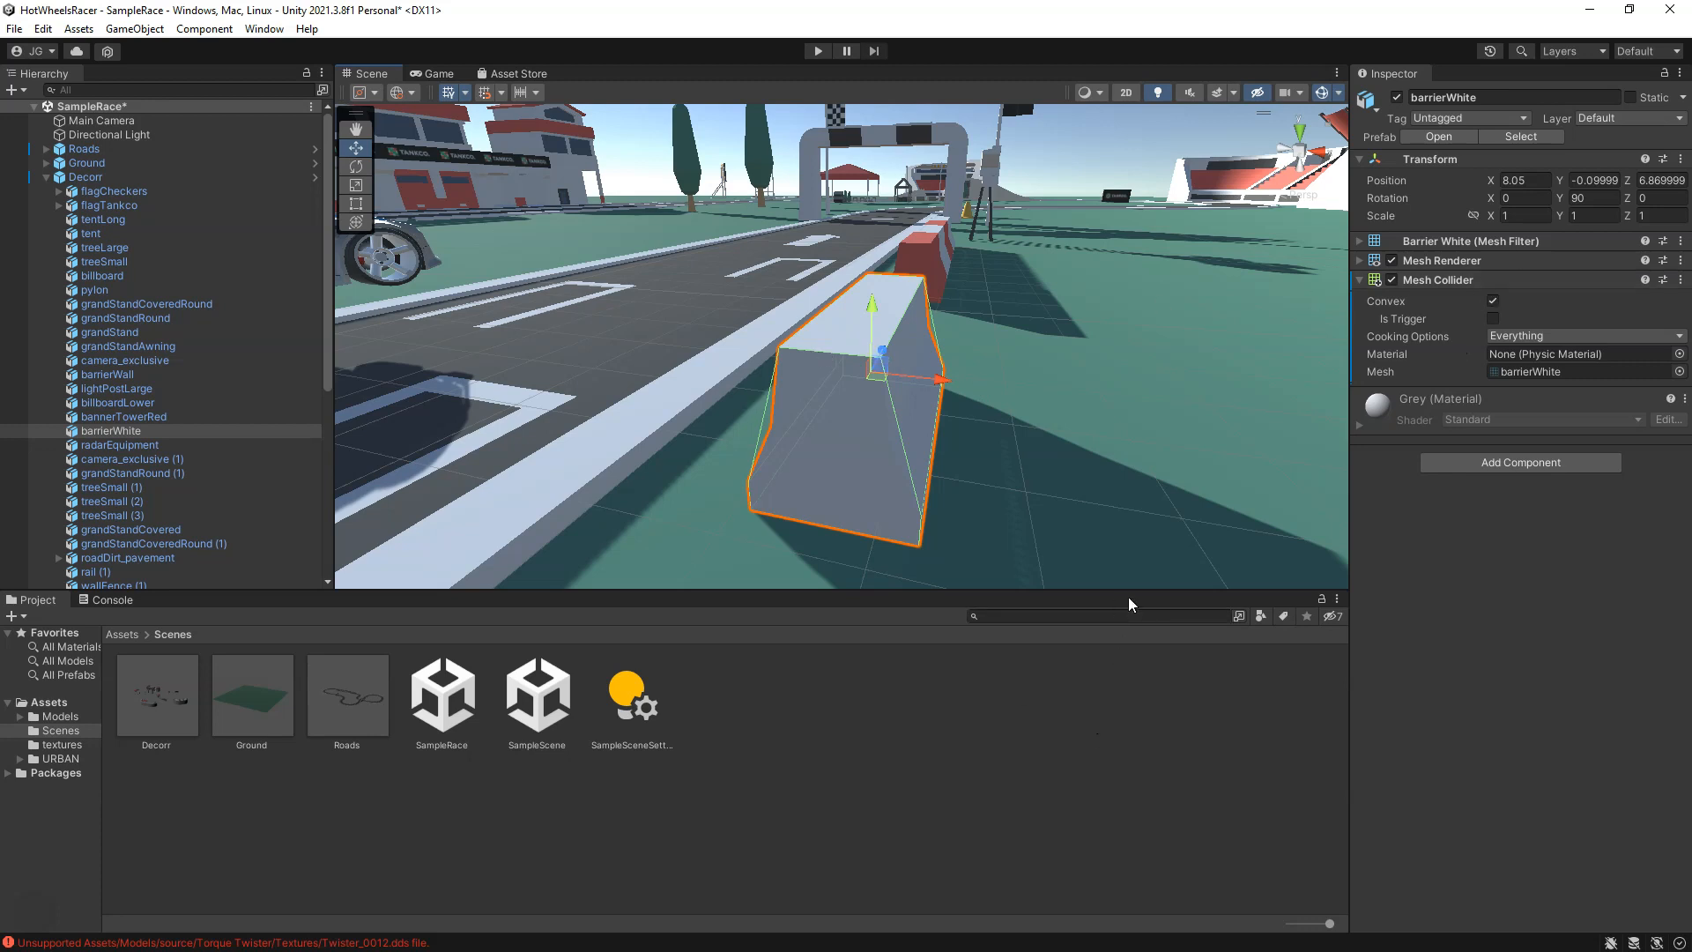
left_click(1360, 425)
left_click(1358, 426)
Step: Select the Player1 car on the track and examine its Rigidbody and Box Collider components, including the Mass value
middle_click_drag(616, 370, 1060, 458)
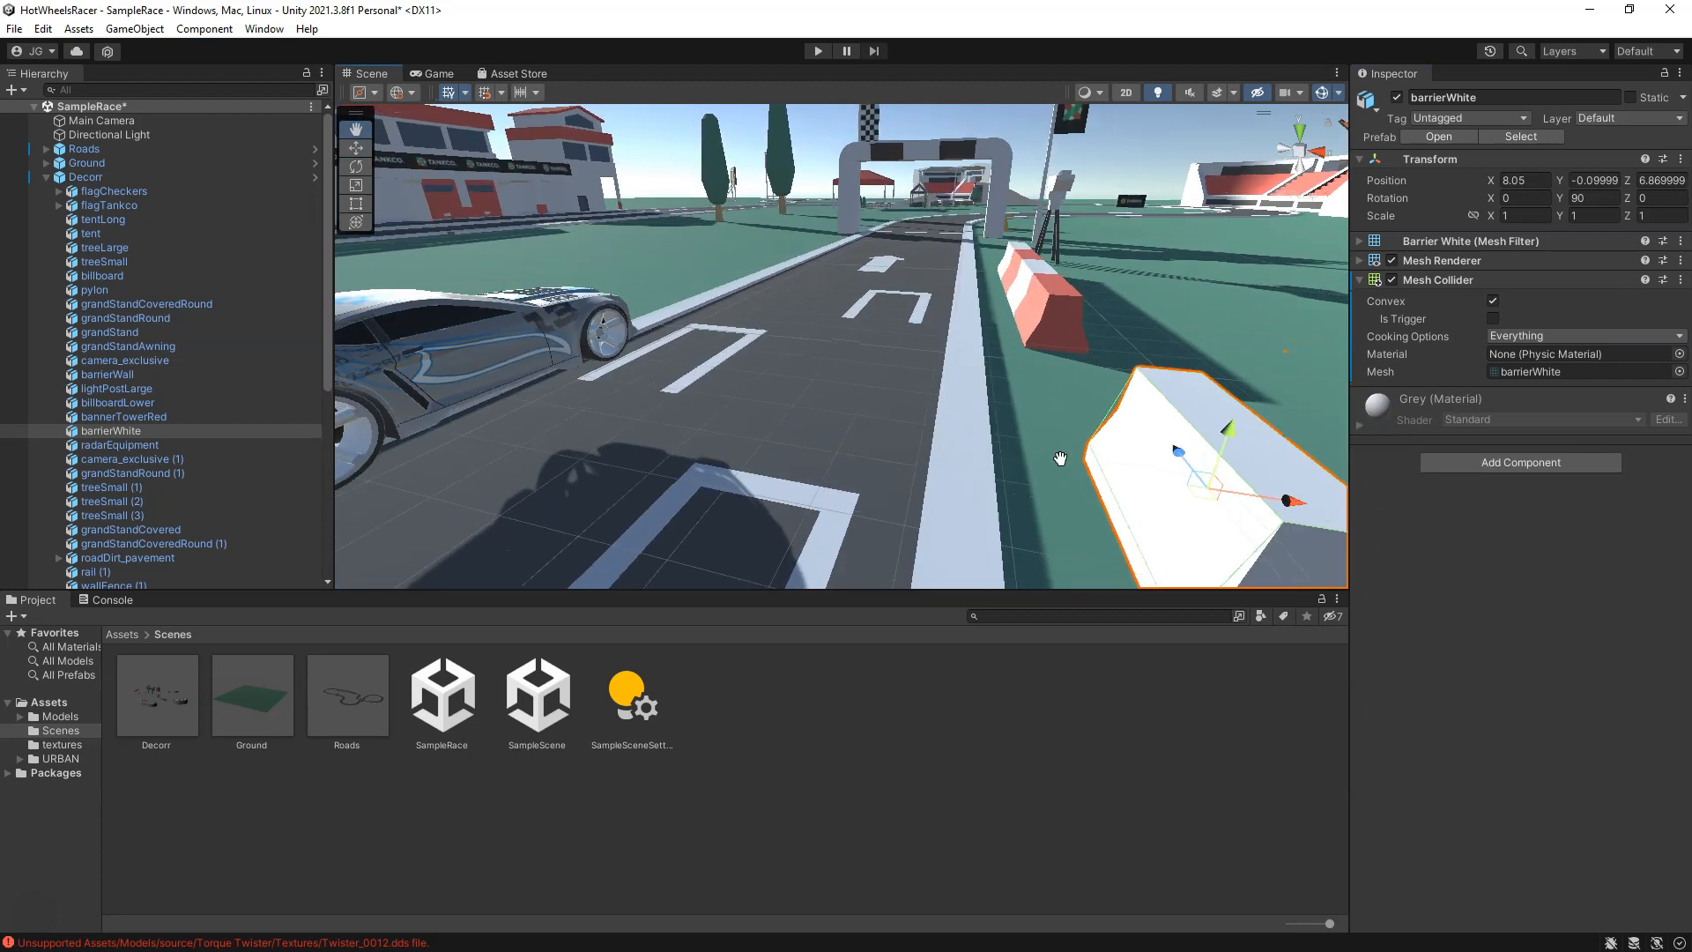
scroll(459, 380, "down", 5)
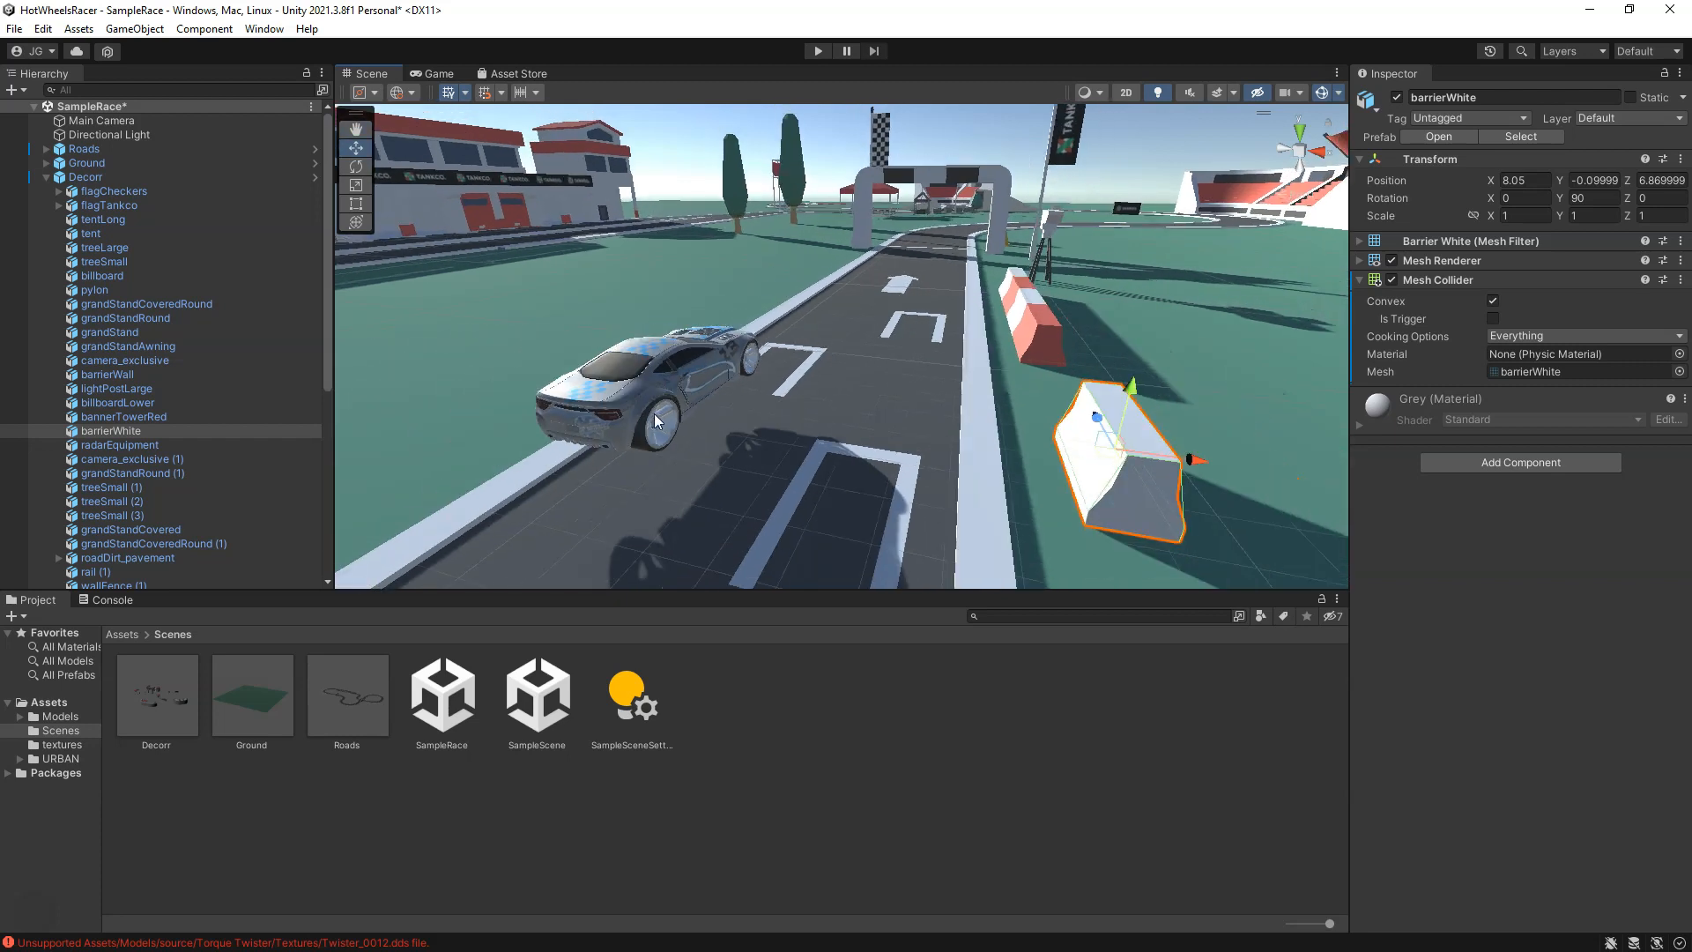
left_click(658, 401)
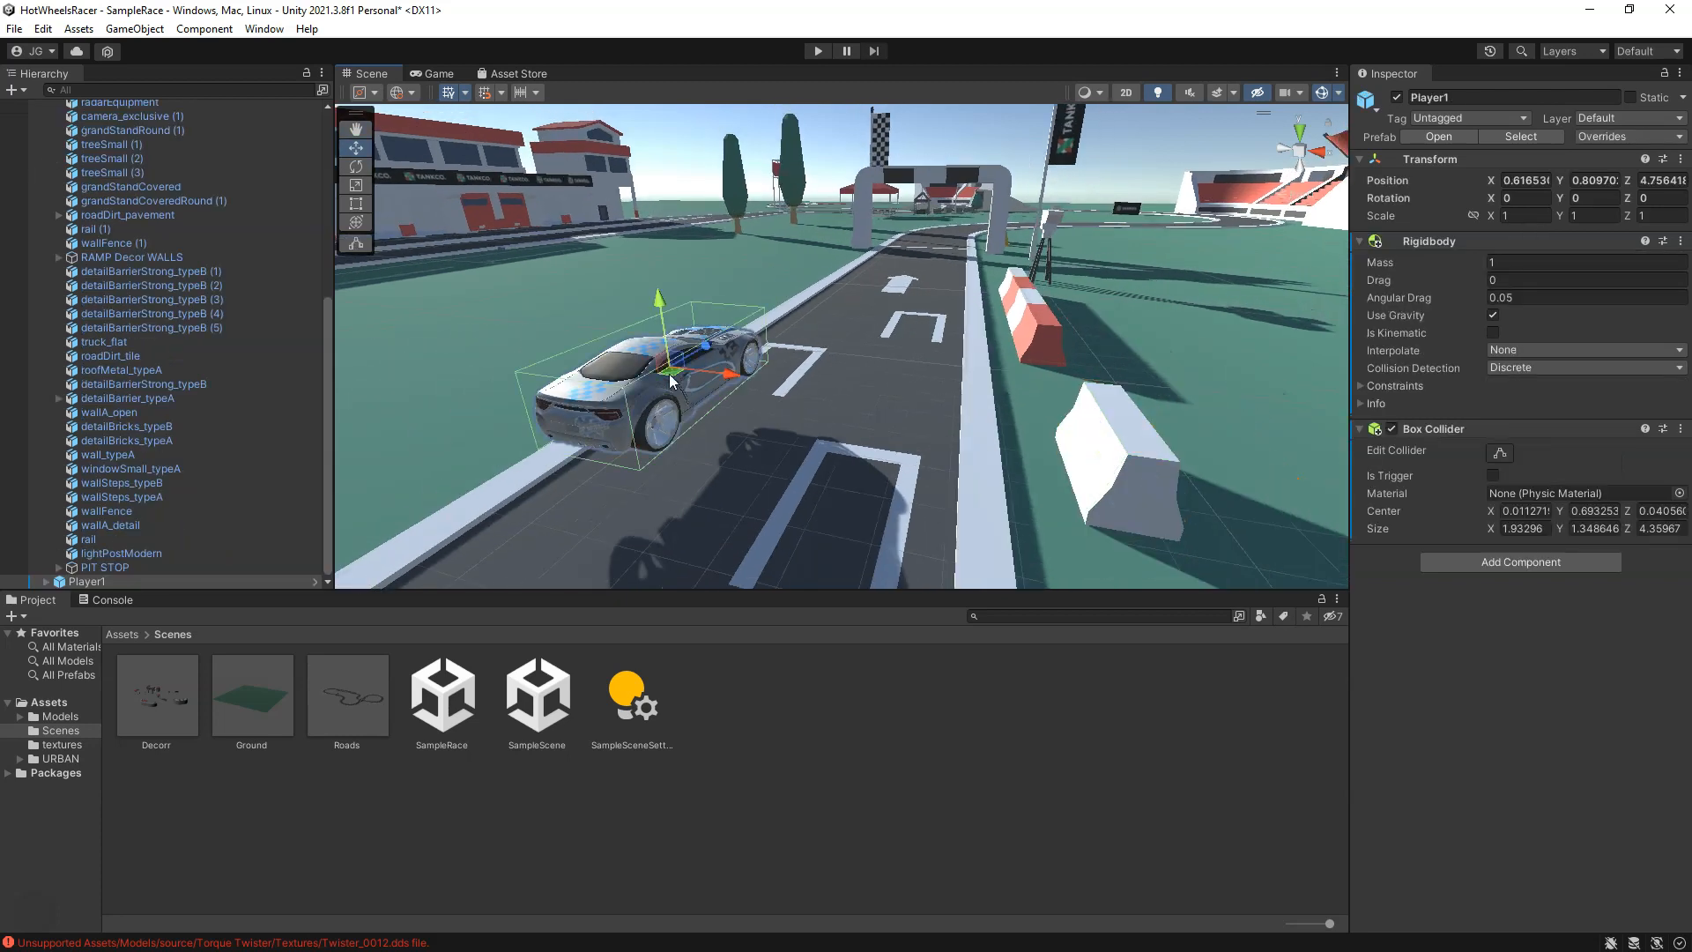
scroll(742, 358, "up", 3)
scroll(742, 357, "down", 3)
middle_click_drag(746, 362, 817, 390)
scroll(807, 441, "up", 3)
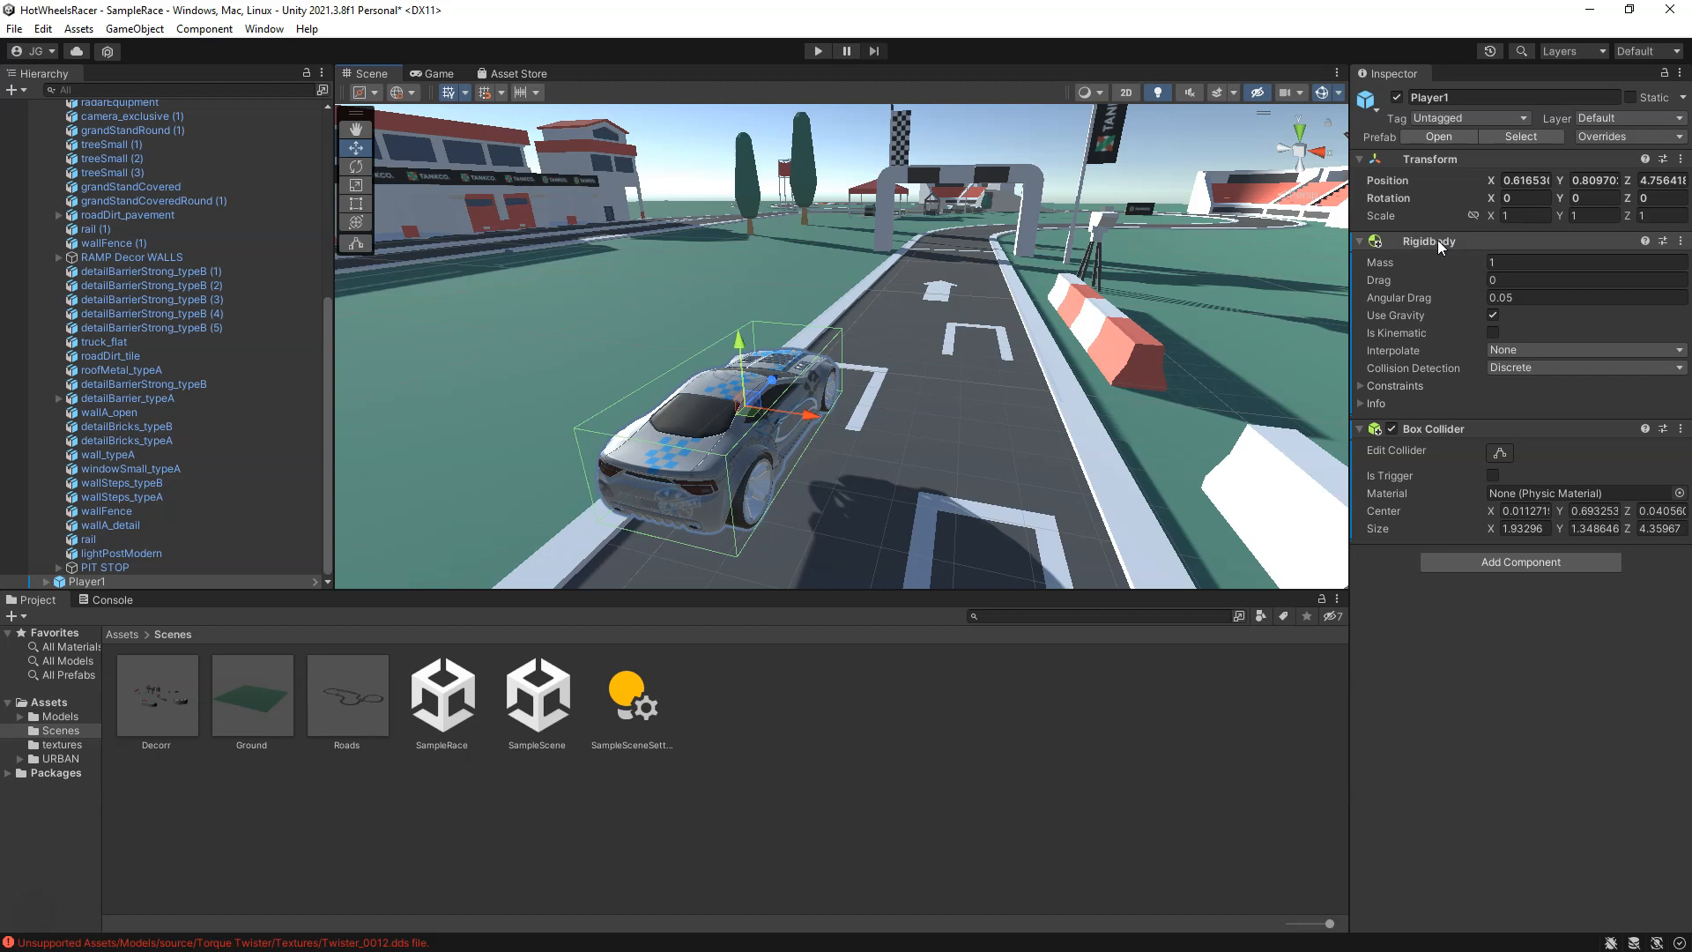
left_click(1520, 261)
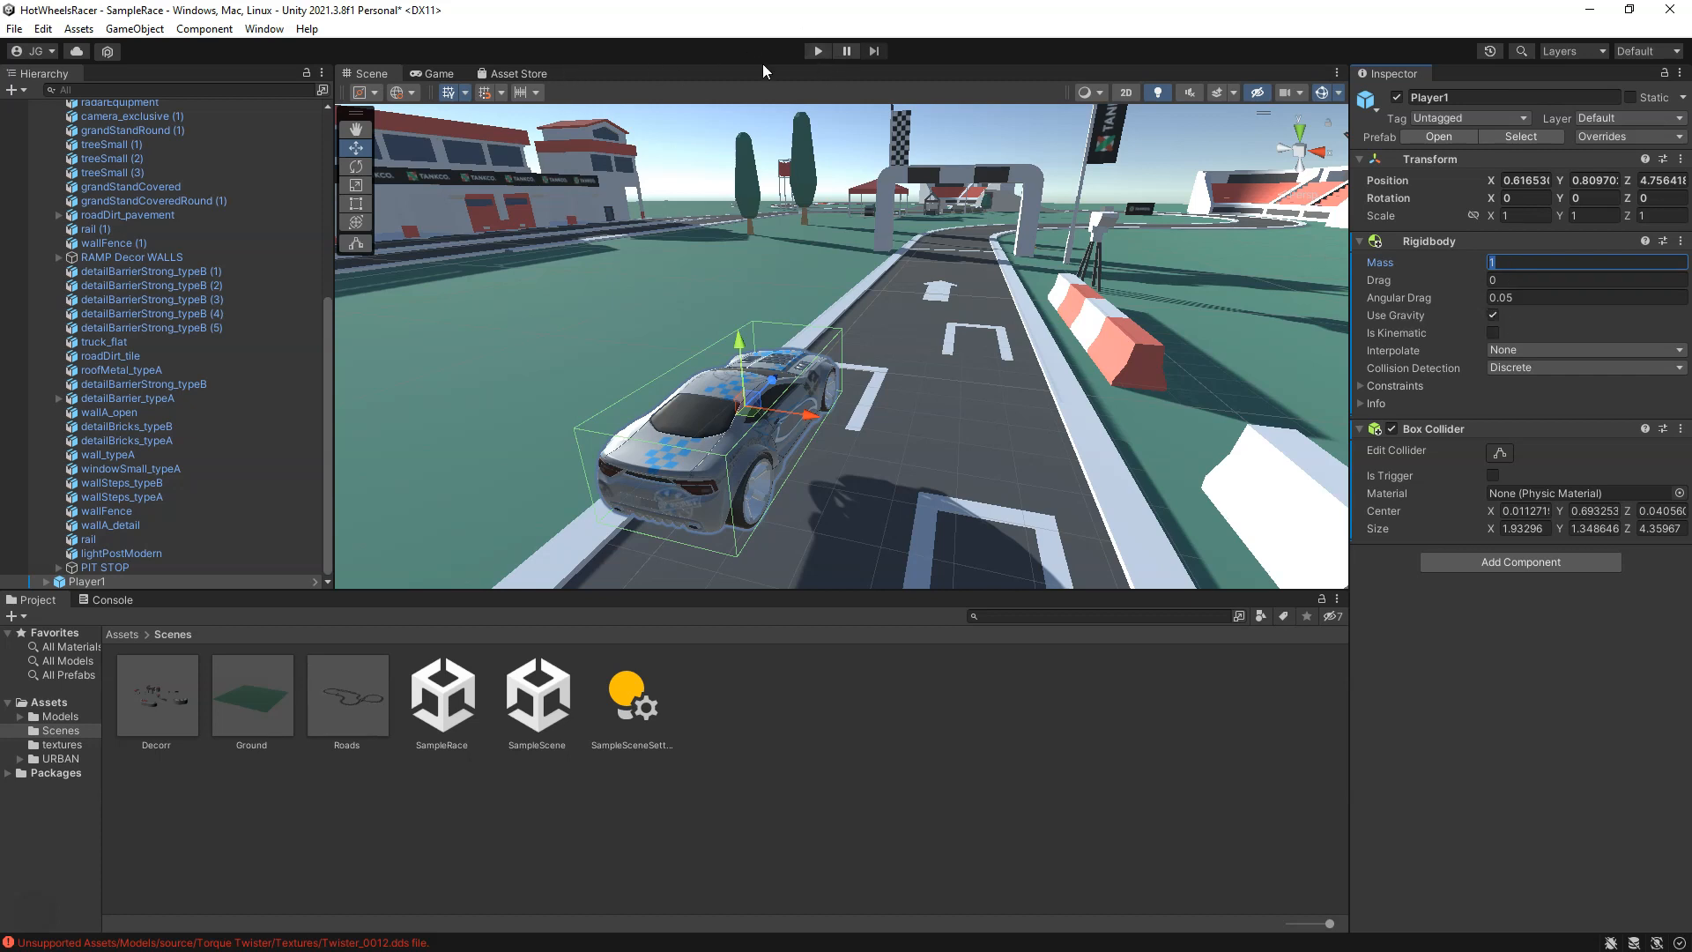
Step: Run the SampleRace scene in Play mode to test the Player1 car's Rigidbody physics
middle_click_drag(748, 472, 760, 378)
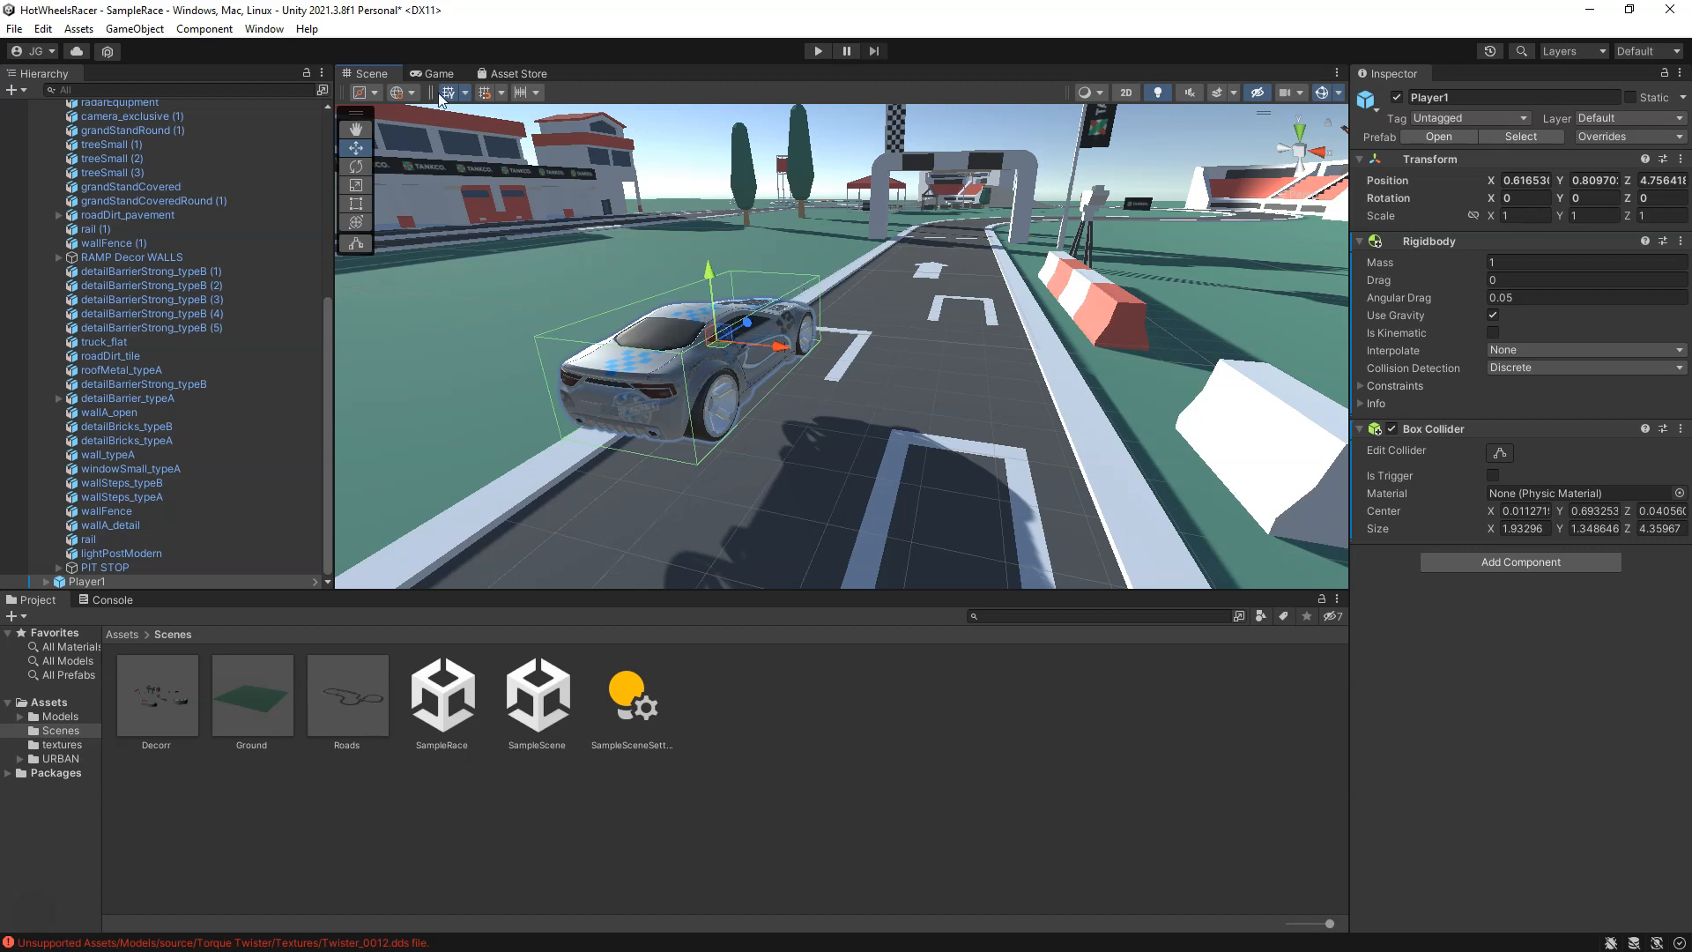
left_click(819, 52)
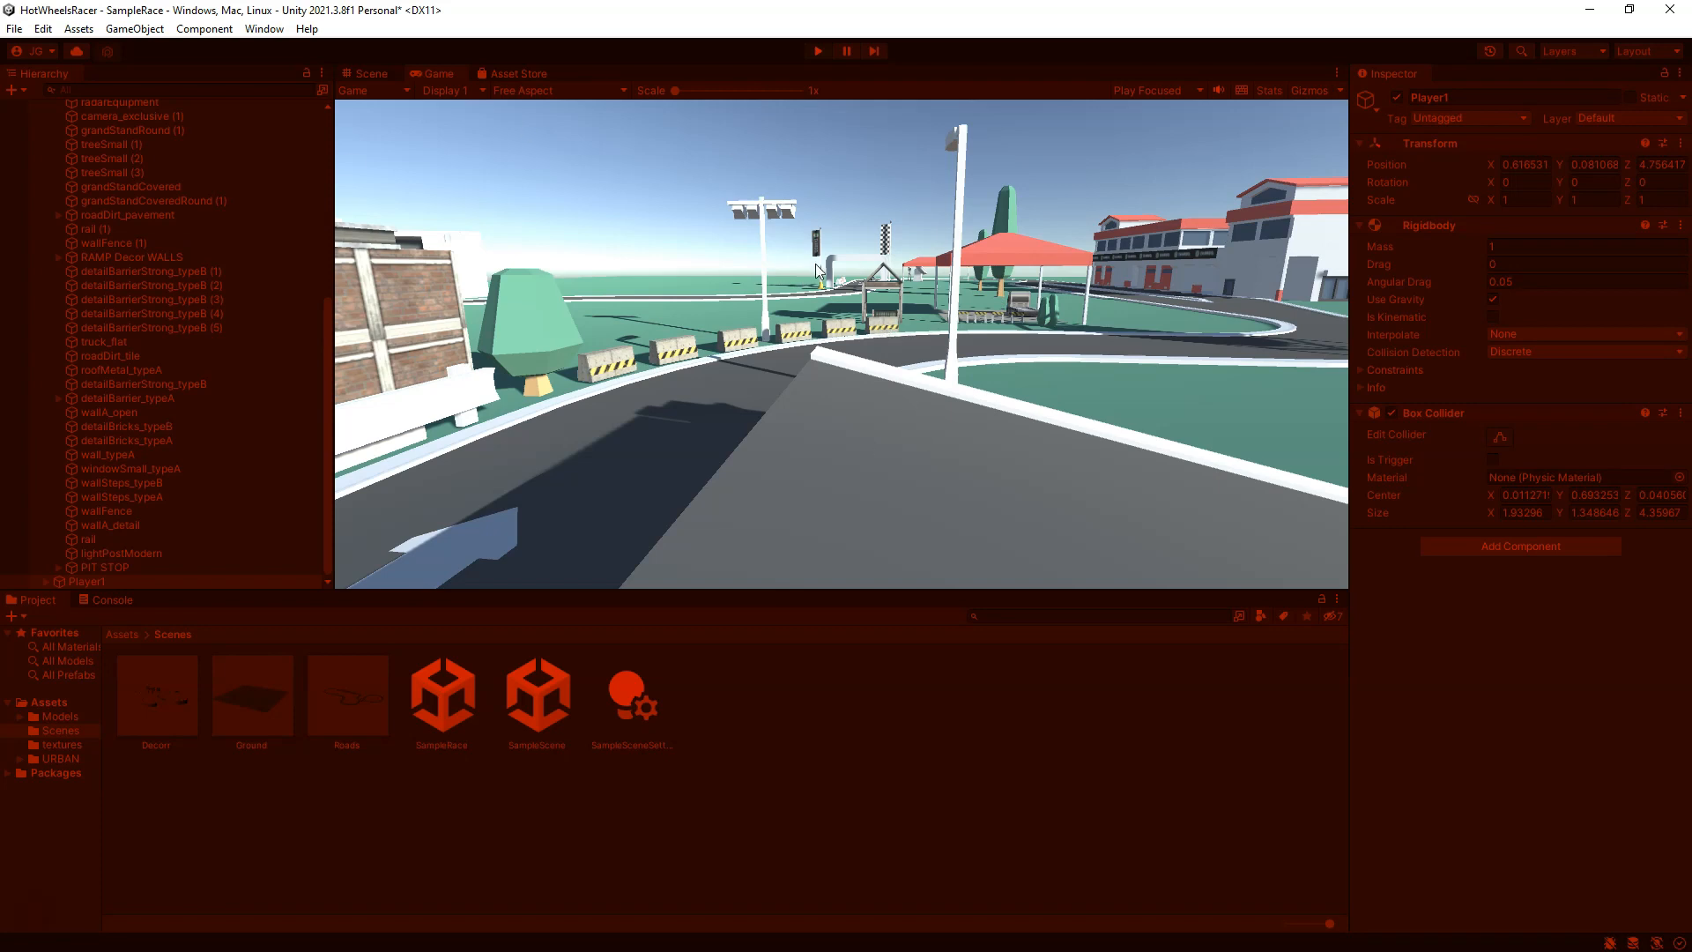
Step: Show the running scene in the Scene view and repeatedly lift the Player1 car above the track to test its gravity
left_click(369, 74)
mouse_move(828, 509)
middle_mouse_down()
mouse_move(869, 367)
mouse_move(833, 490)
middle_mouse_up()
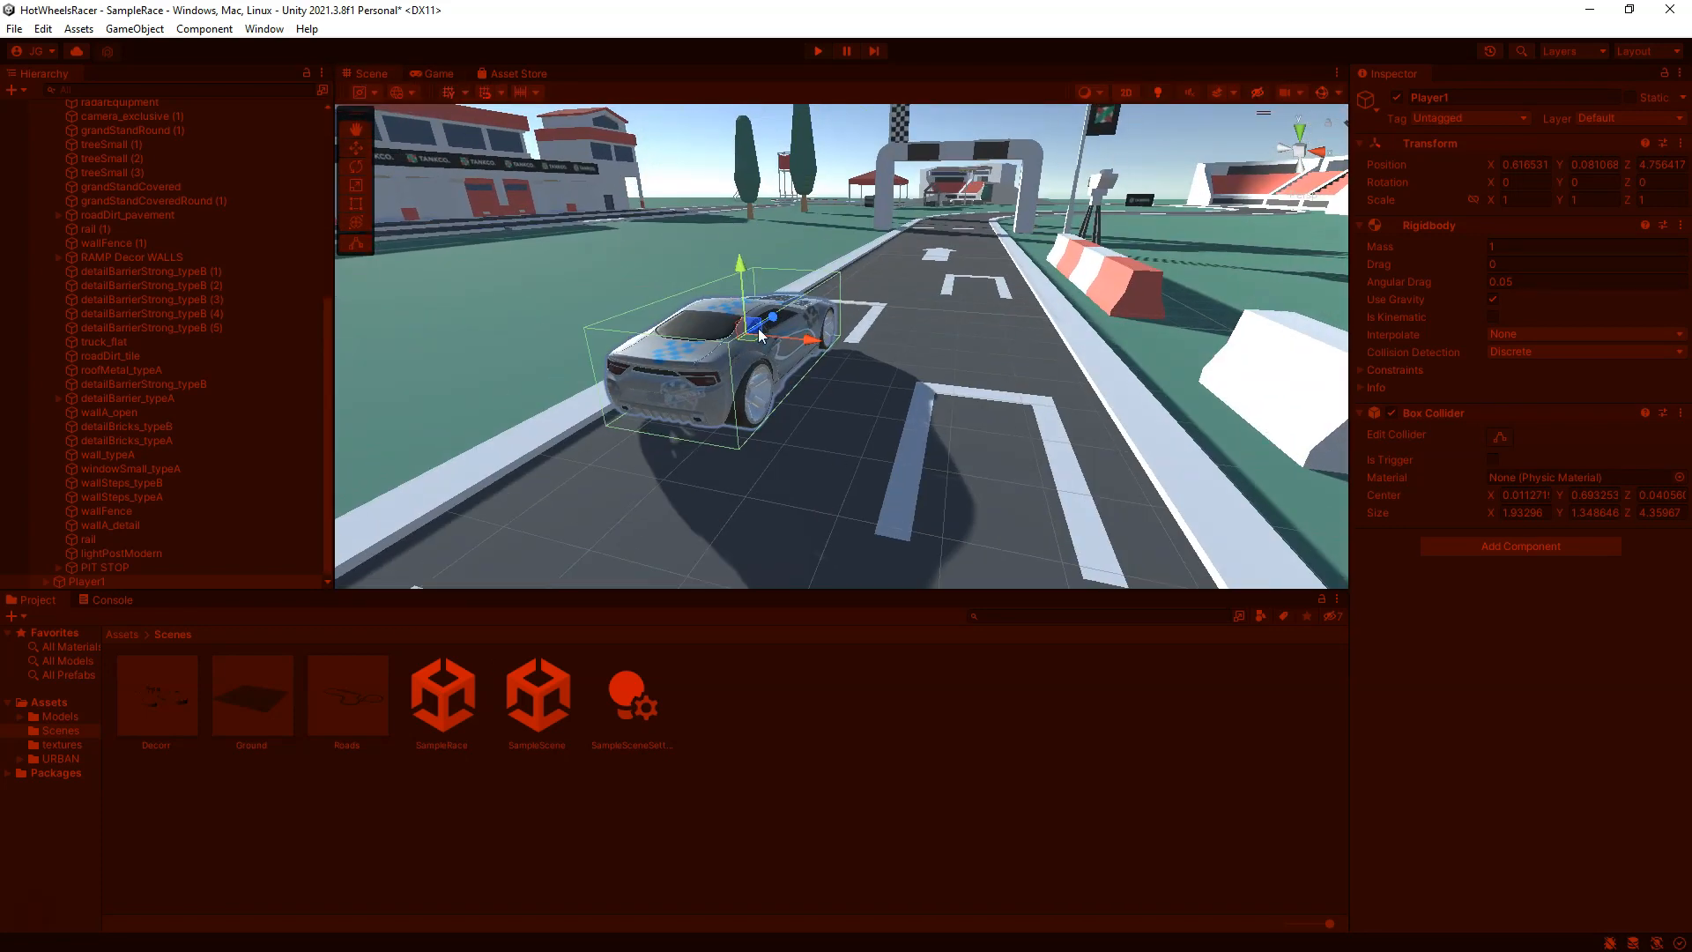
left_click_drag(740, 300, 741, 189)
left_click_drag(731, 264, 731, 167)
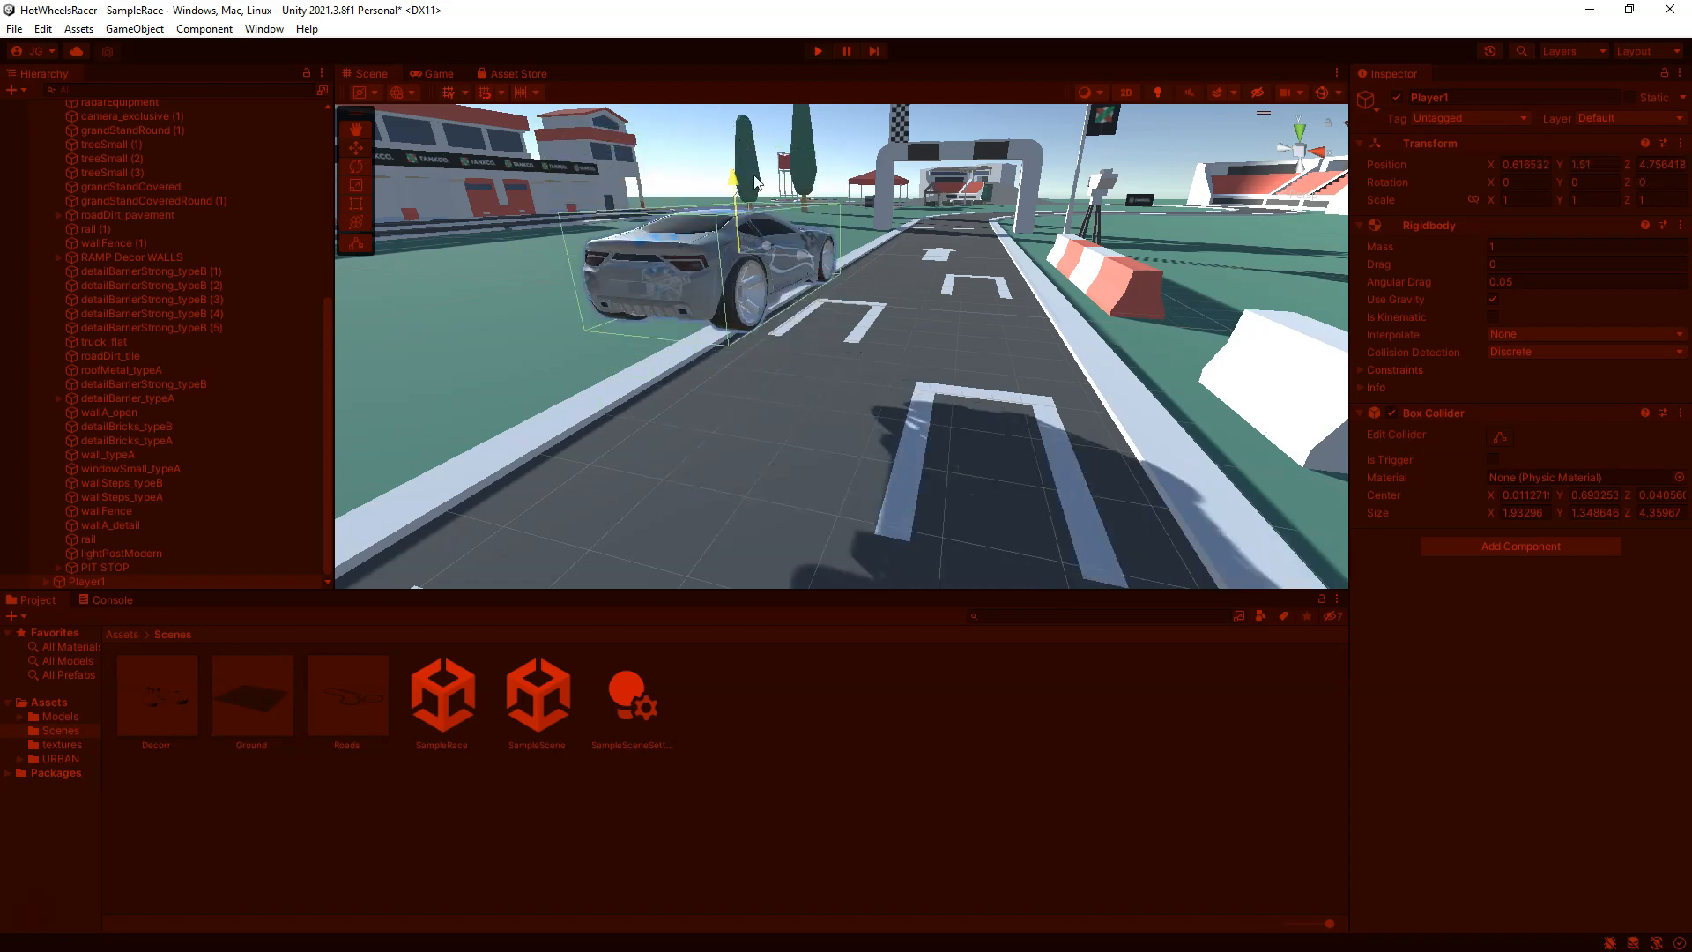
left_click_drag(738, 269, 730, 44)
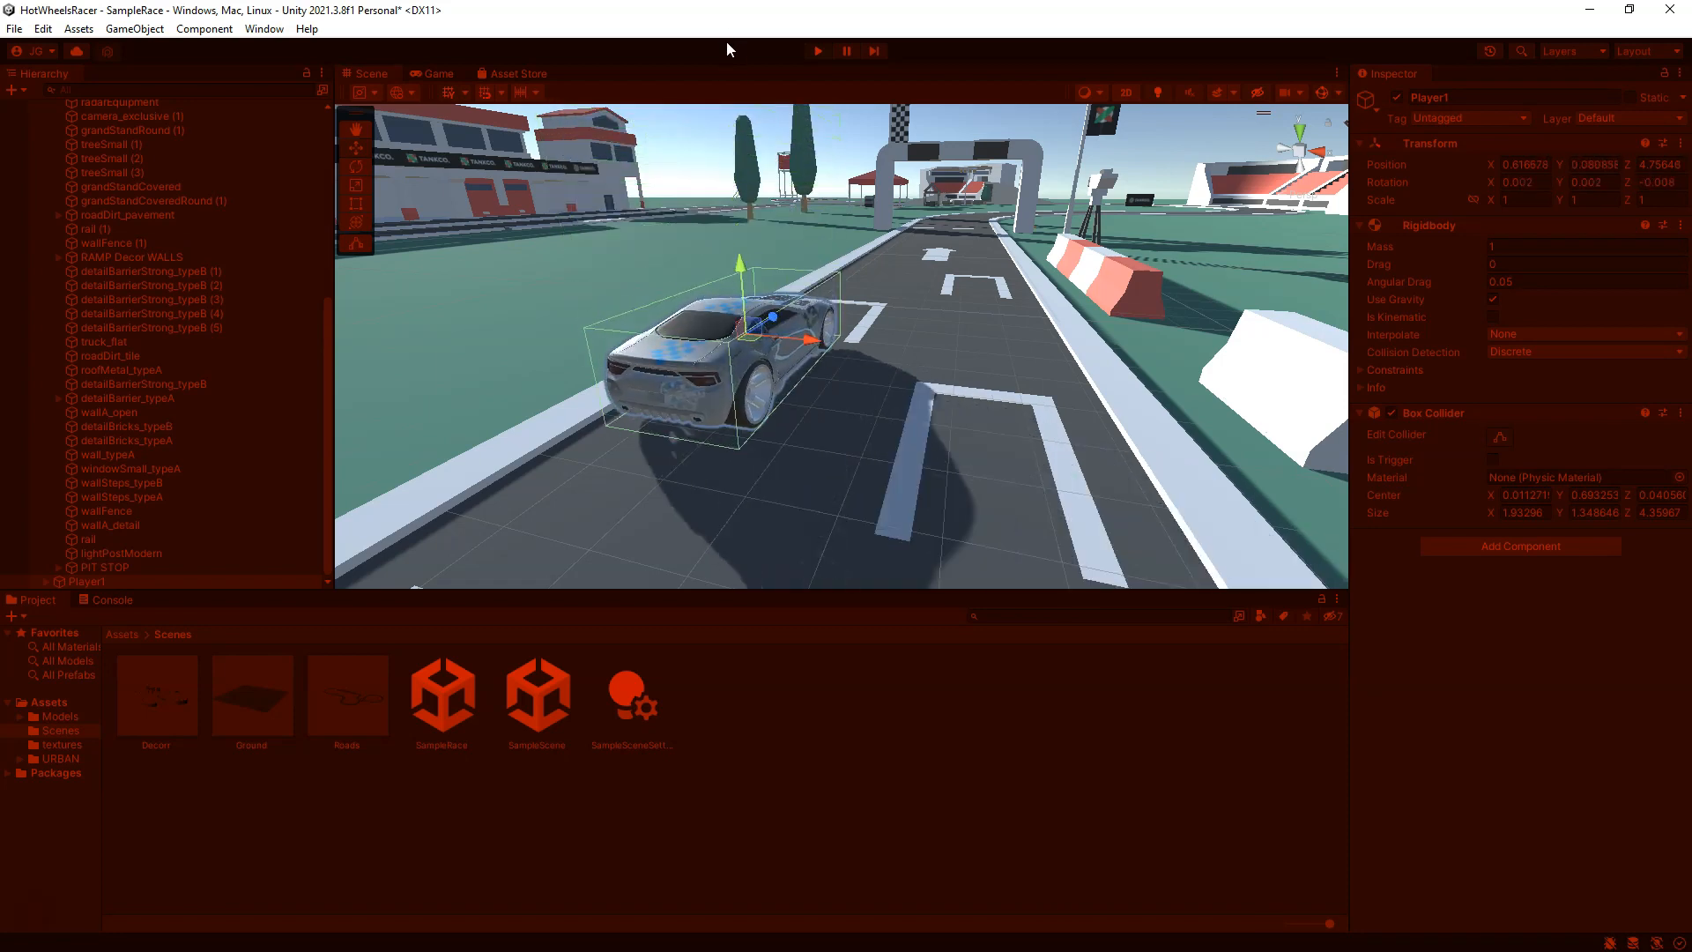
Step: Move the white barrier onto the track beside the car during the Play mode test, and end Play mode
left_click(1249, 428)
middle_click_drag(1249, 428, 1144, 481)
left_click_drag(1172, 452, 941, 414)
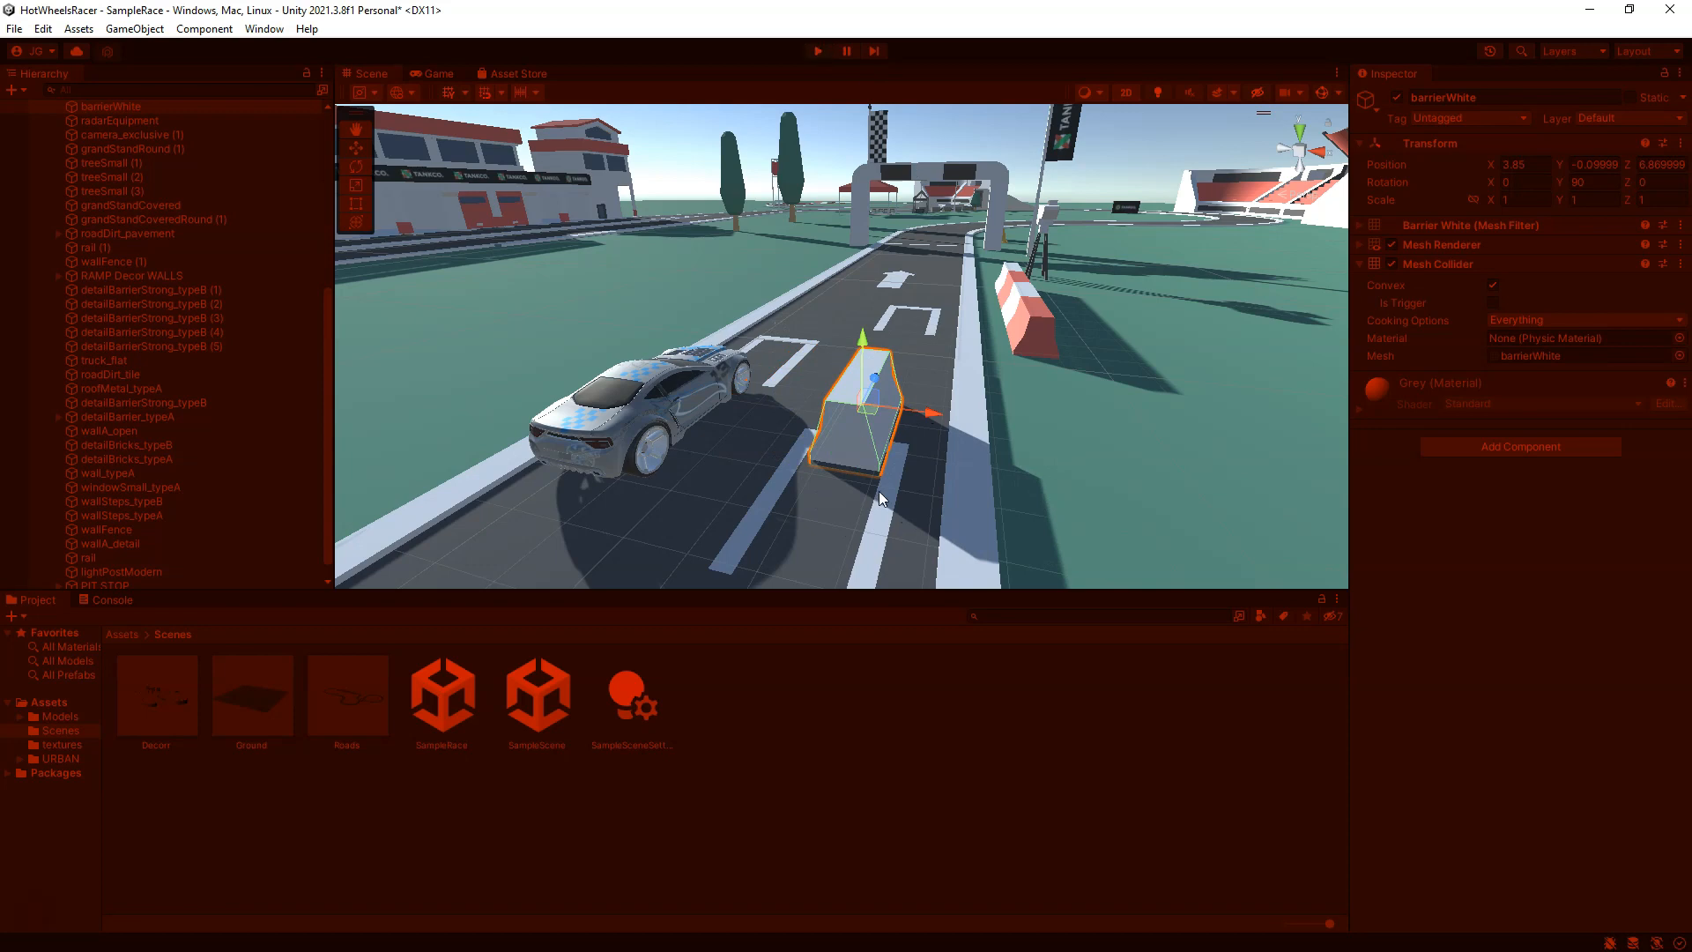
left_click(817, 50)
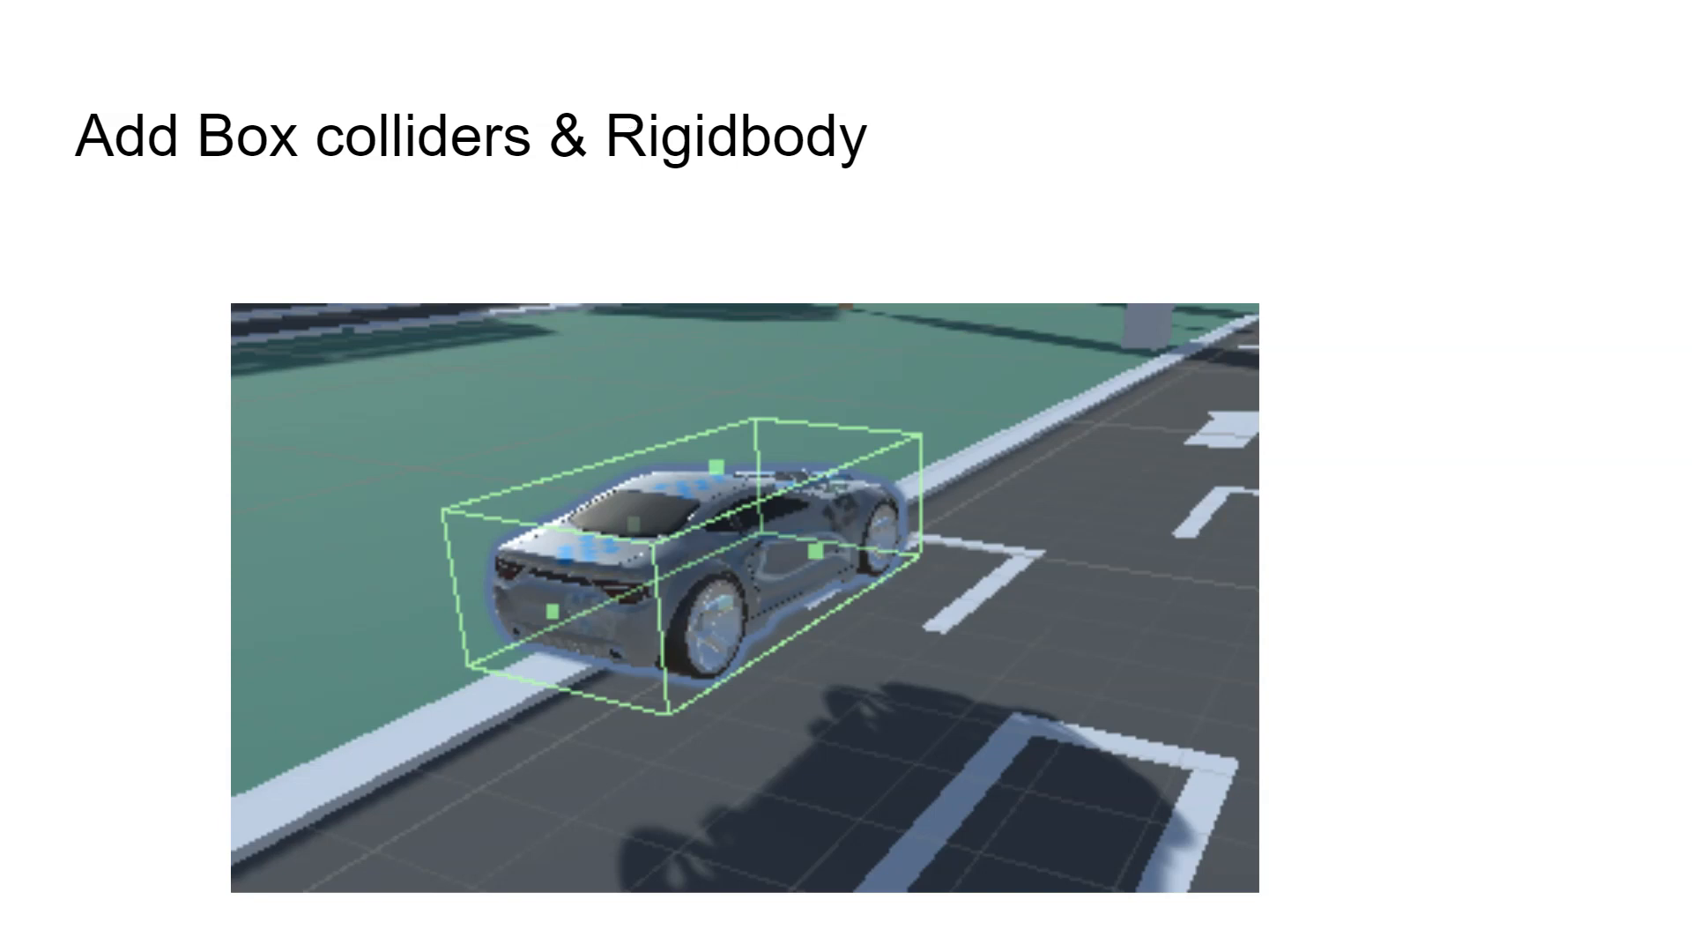
Step: Review the "Preparing for code" slide, exit the slideshow to look over the following slides in Google Slides, and switch back to Unity
left_click(1286, 349)
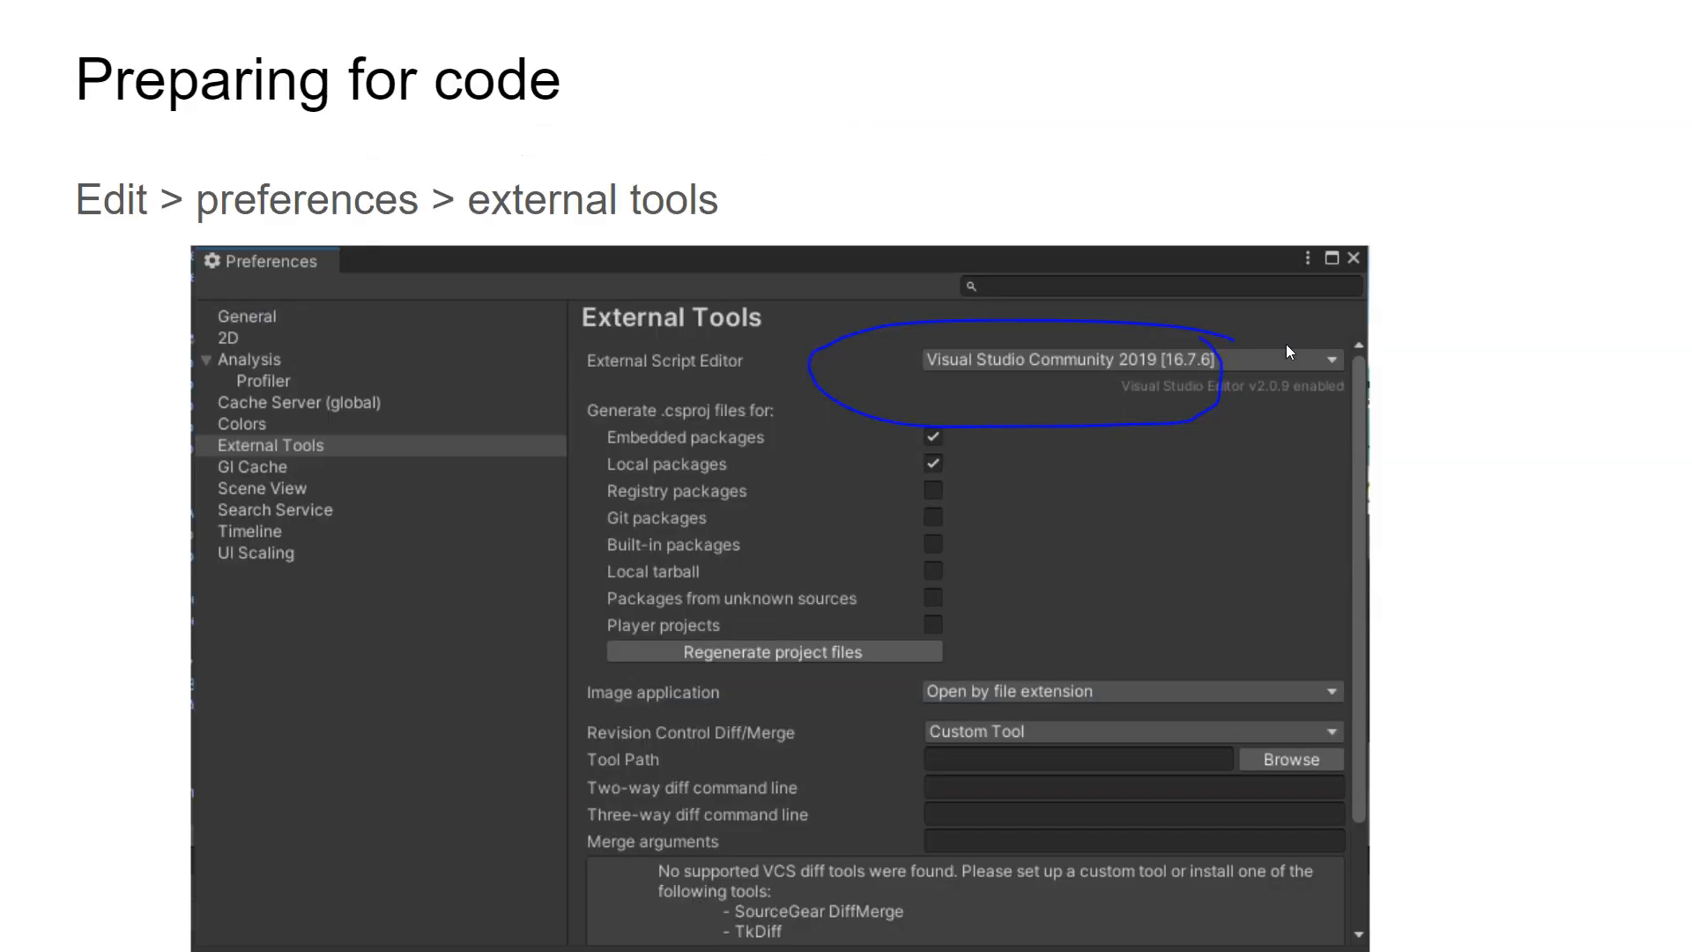
key("Escape")
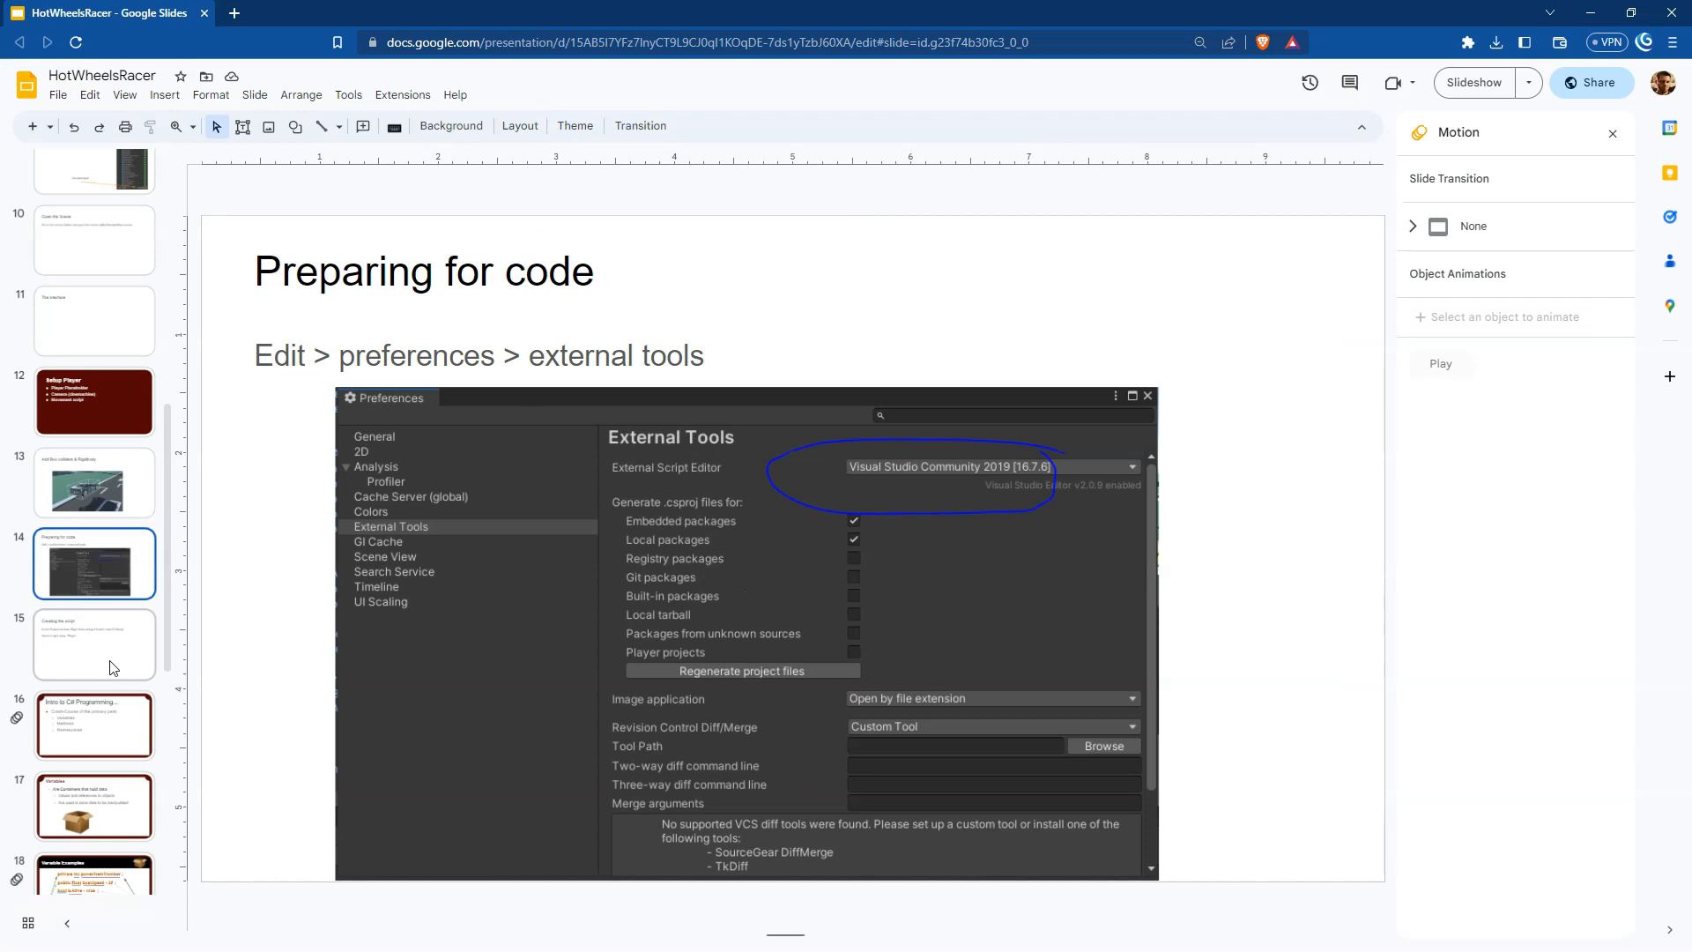
scroll(97, 616, "down", 2)
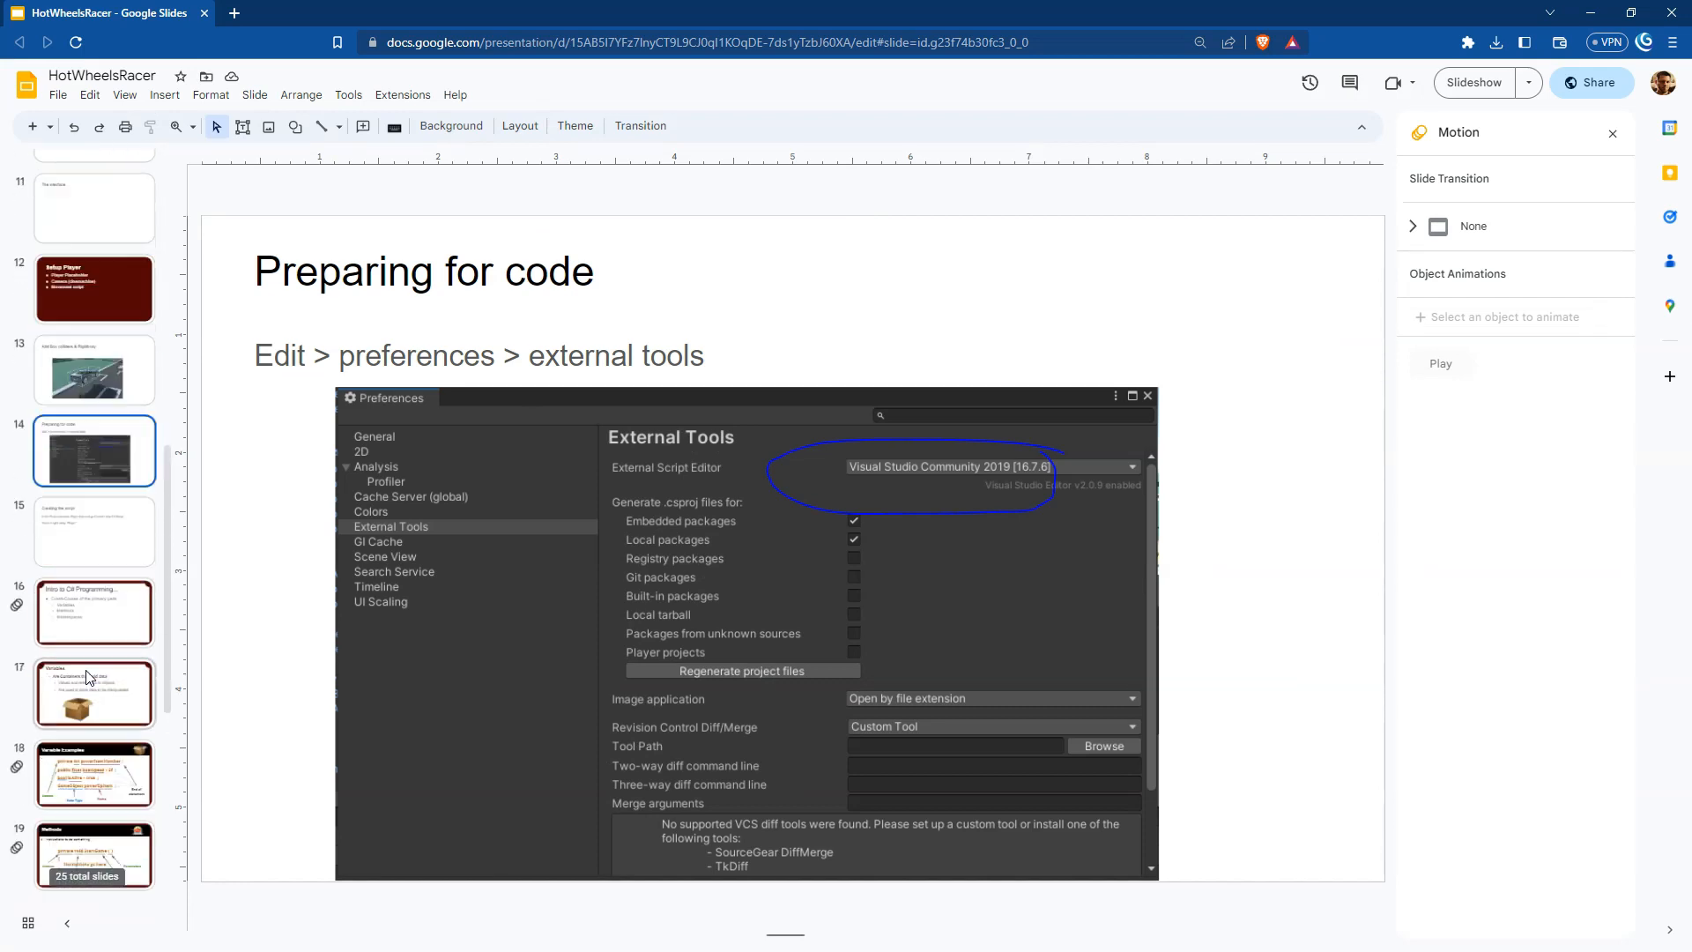
key("alt+Tab")
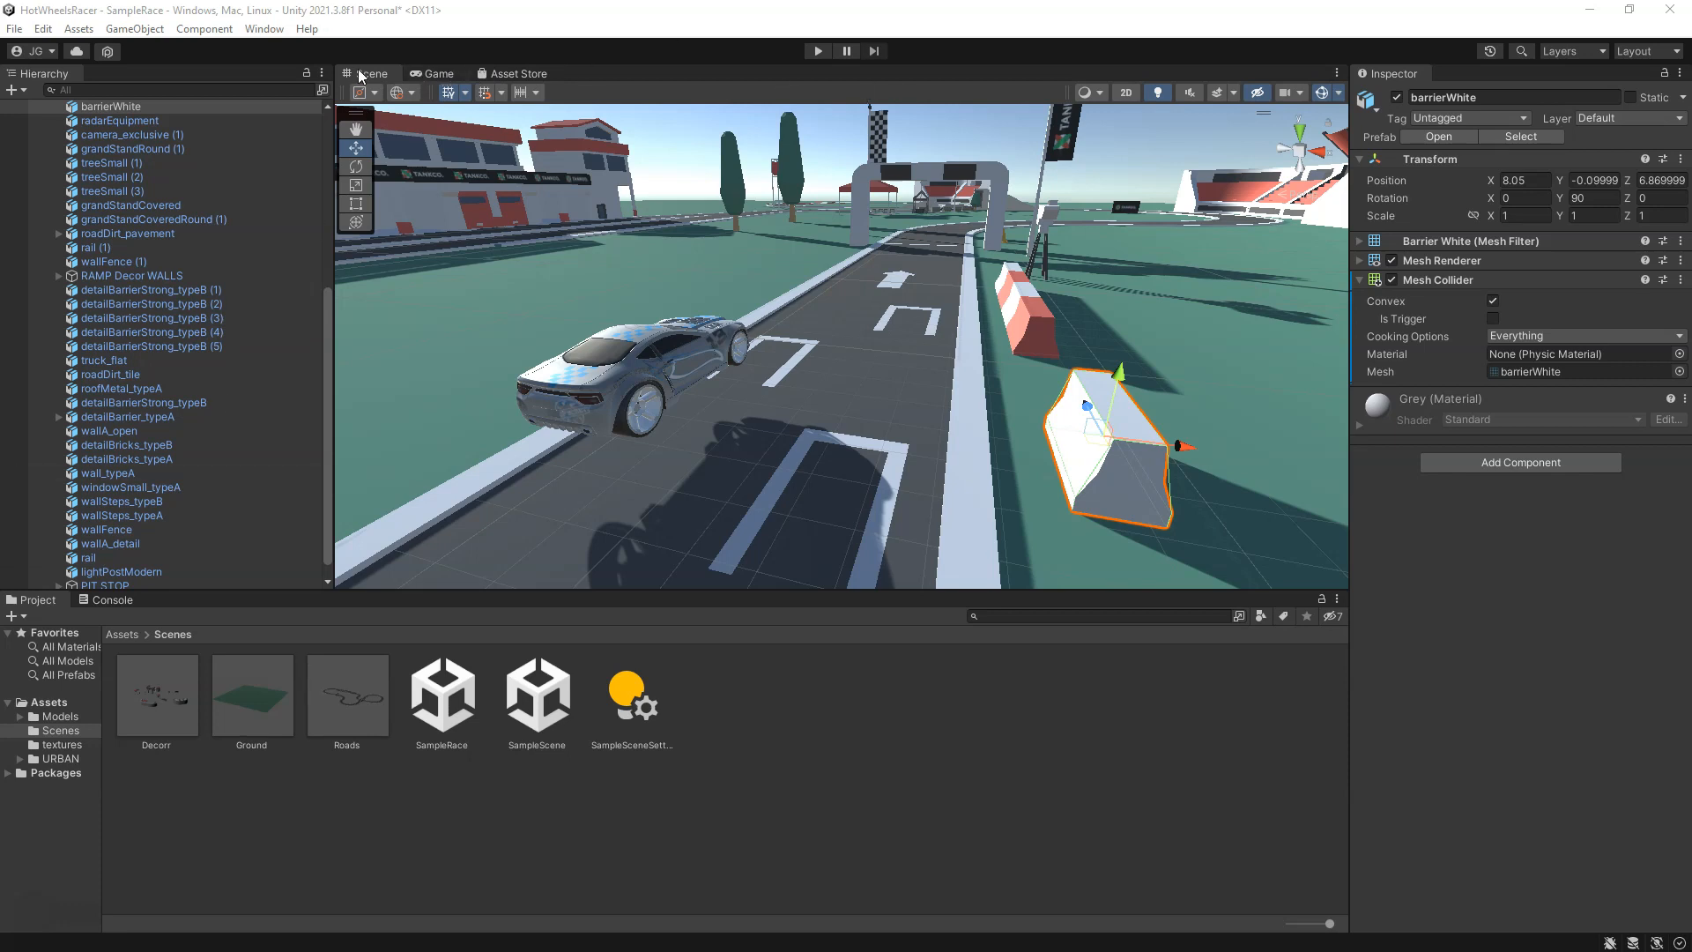
Step: Dock the Game view beside the Scene view and widen it so both views share the space about equally
left_click(435, 73)
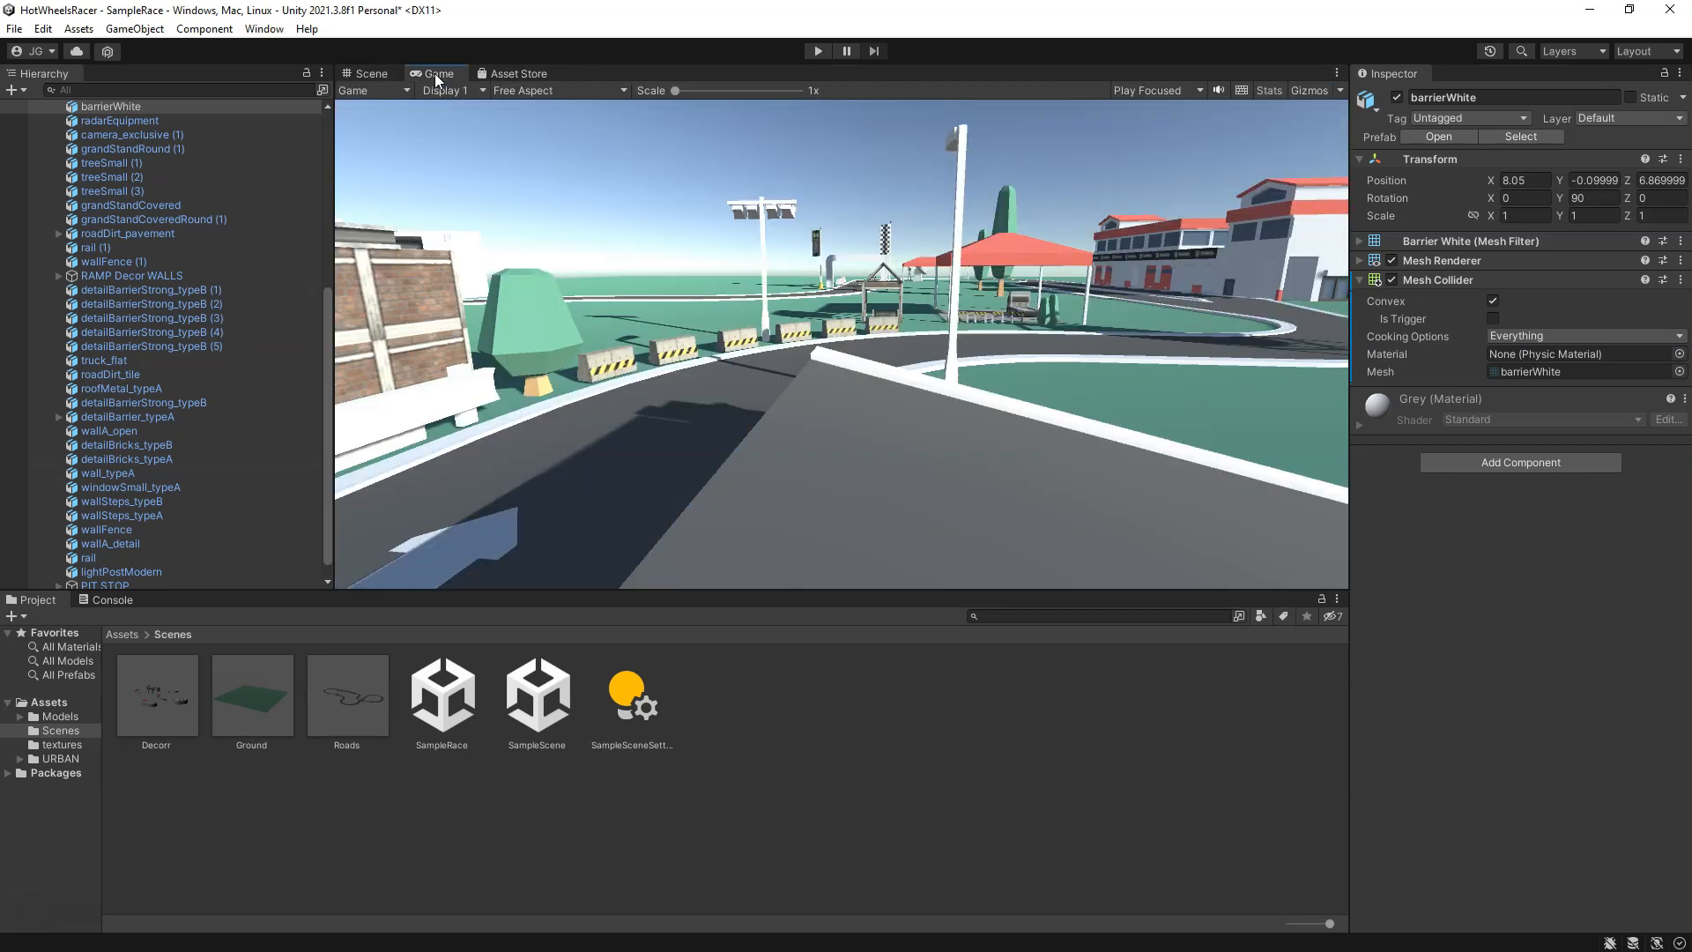
left_click_drag(438, 75, 1241, 340)
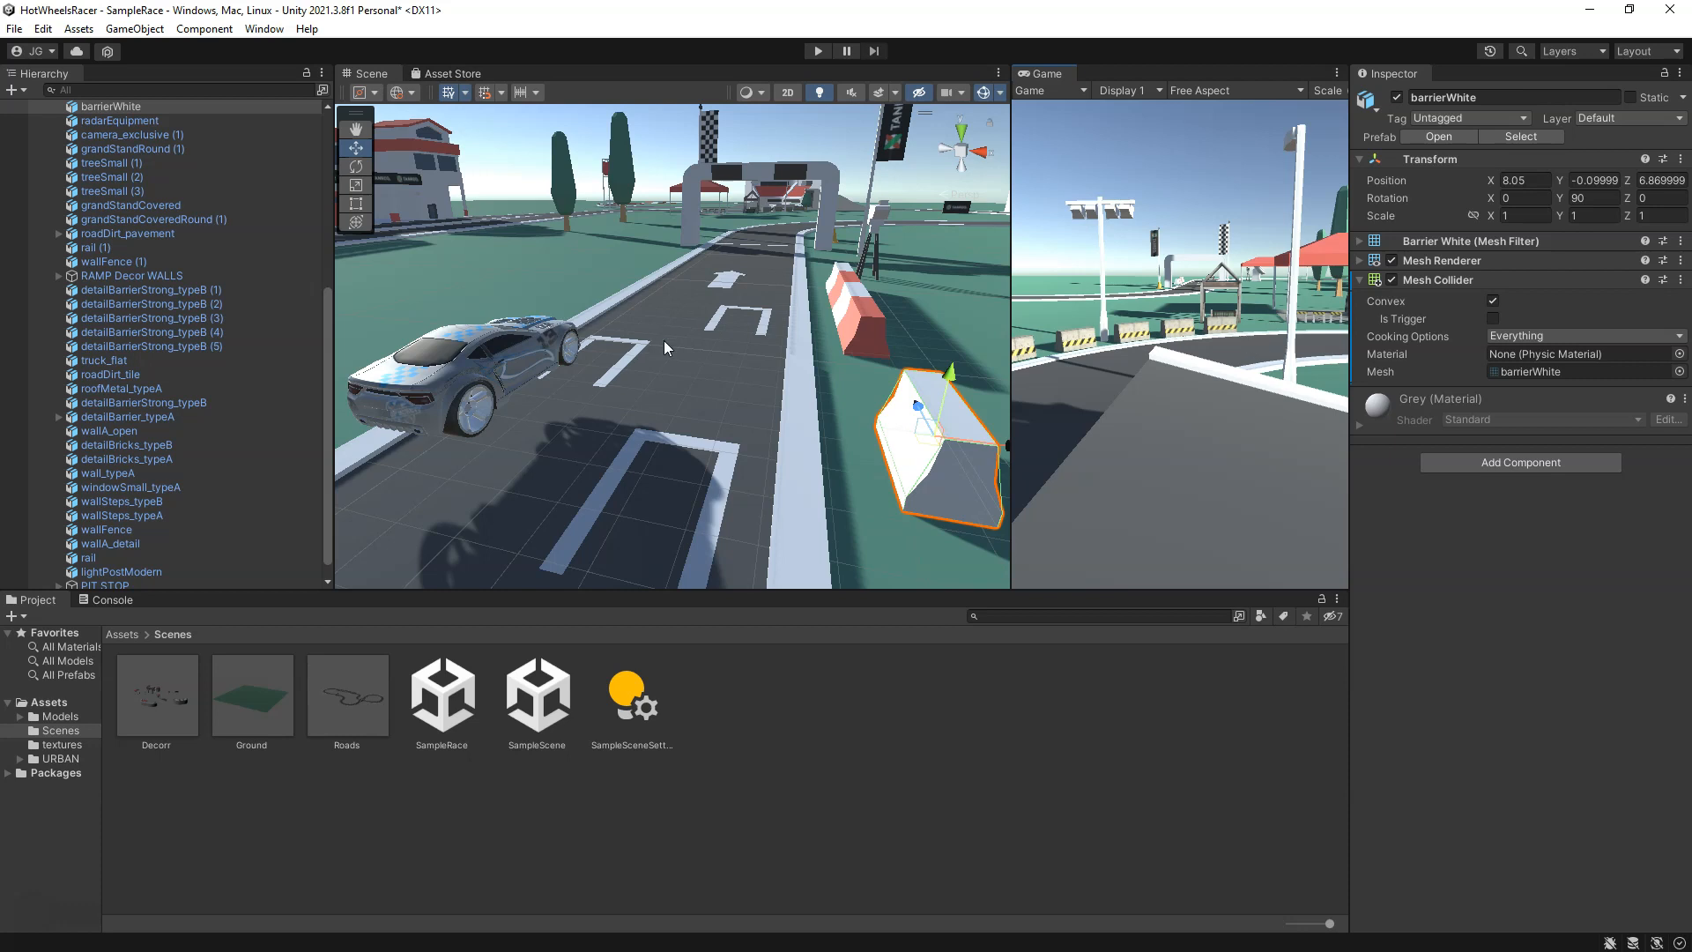
left_click_drag(1011, 282, 863, 300)
mouse_move(568, 317)
middle_mouse_down()
mouse_move(630, 312)
mouse_move(573, 310)
middle_mouse_up()
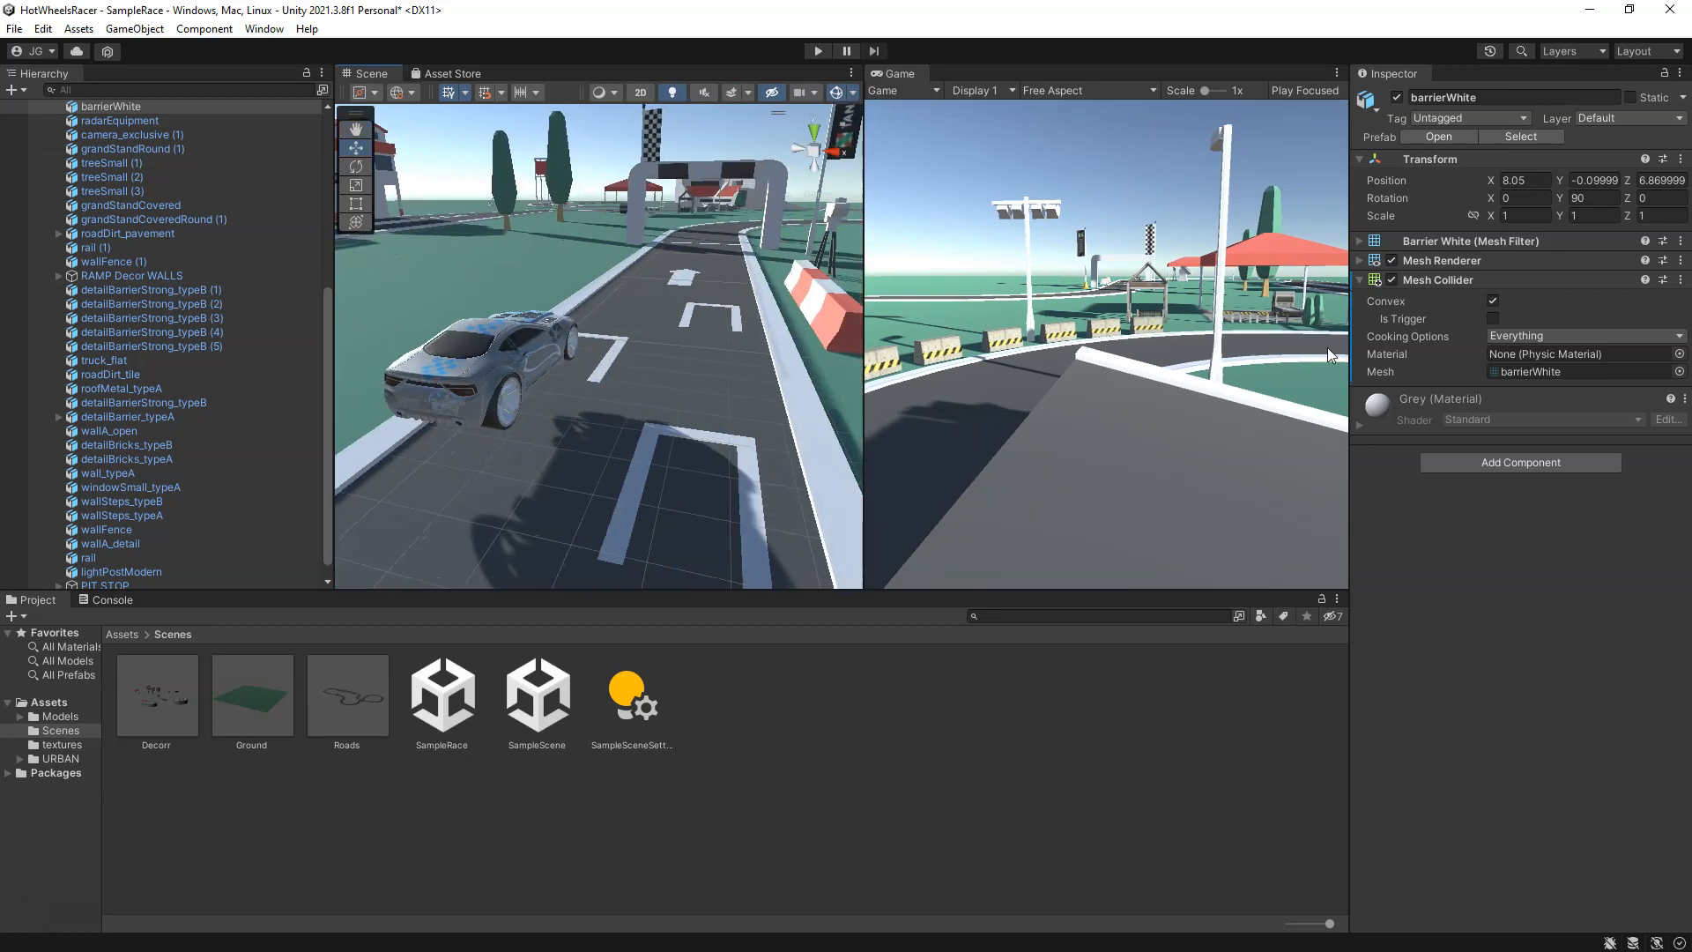
Step: Collapse the Decorr group in the Hierarchy so only the scene's top-level objects are listed
scroll(33, 127, "up", 3)
scroll(33, 127, "up", 6)
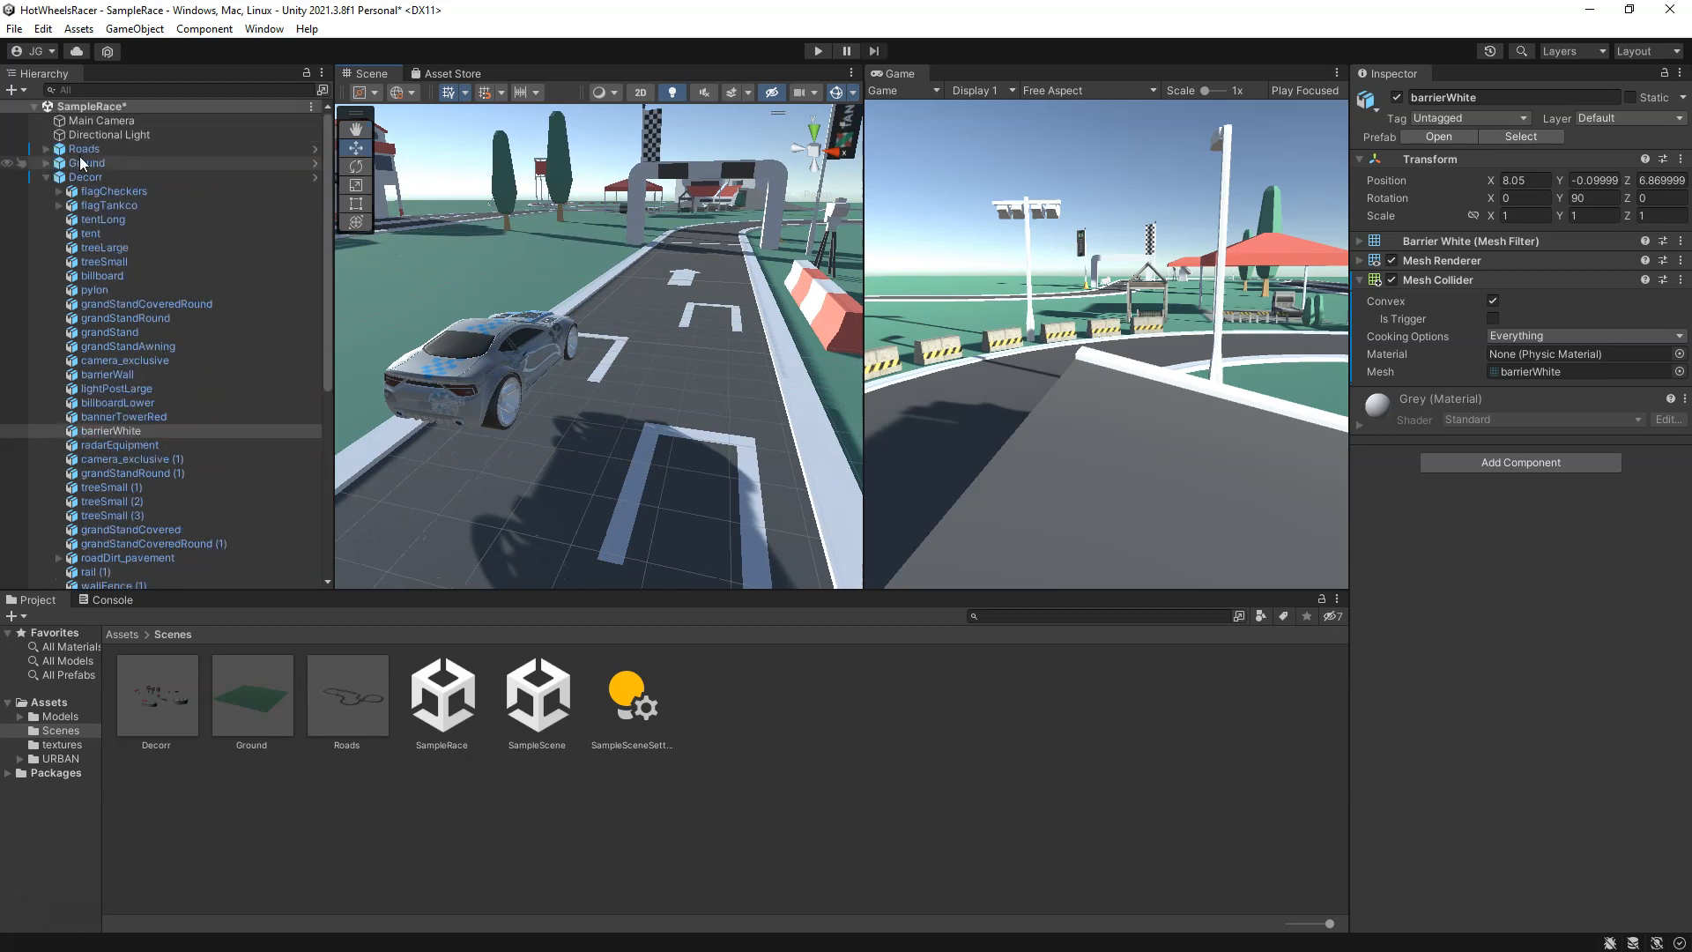
left_click(50, 177)
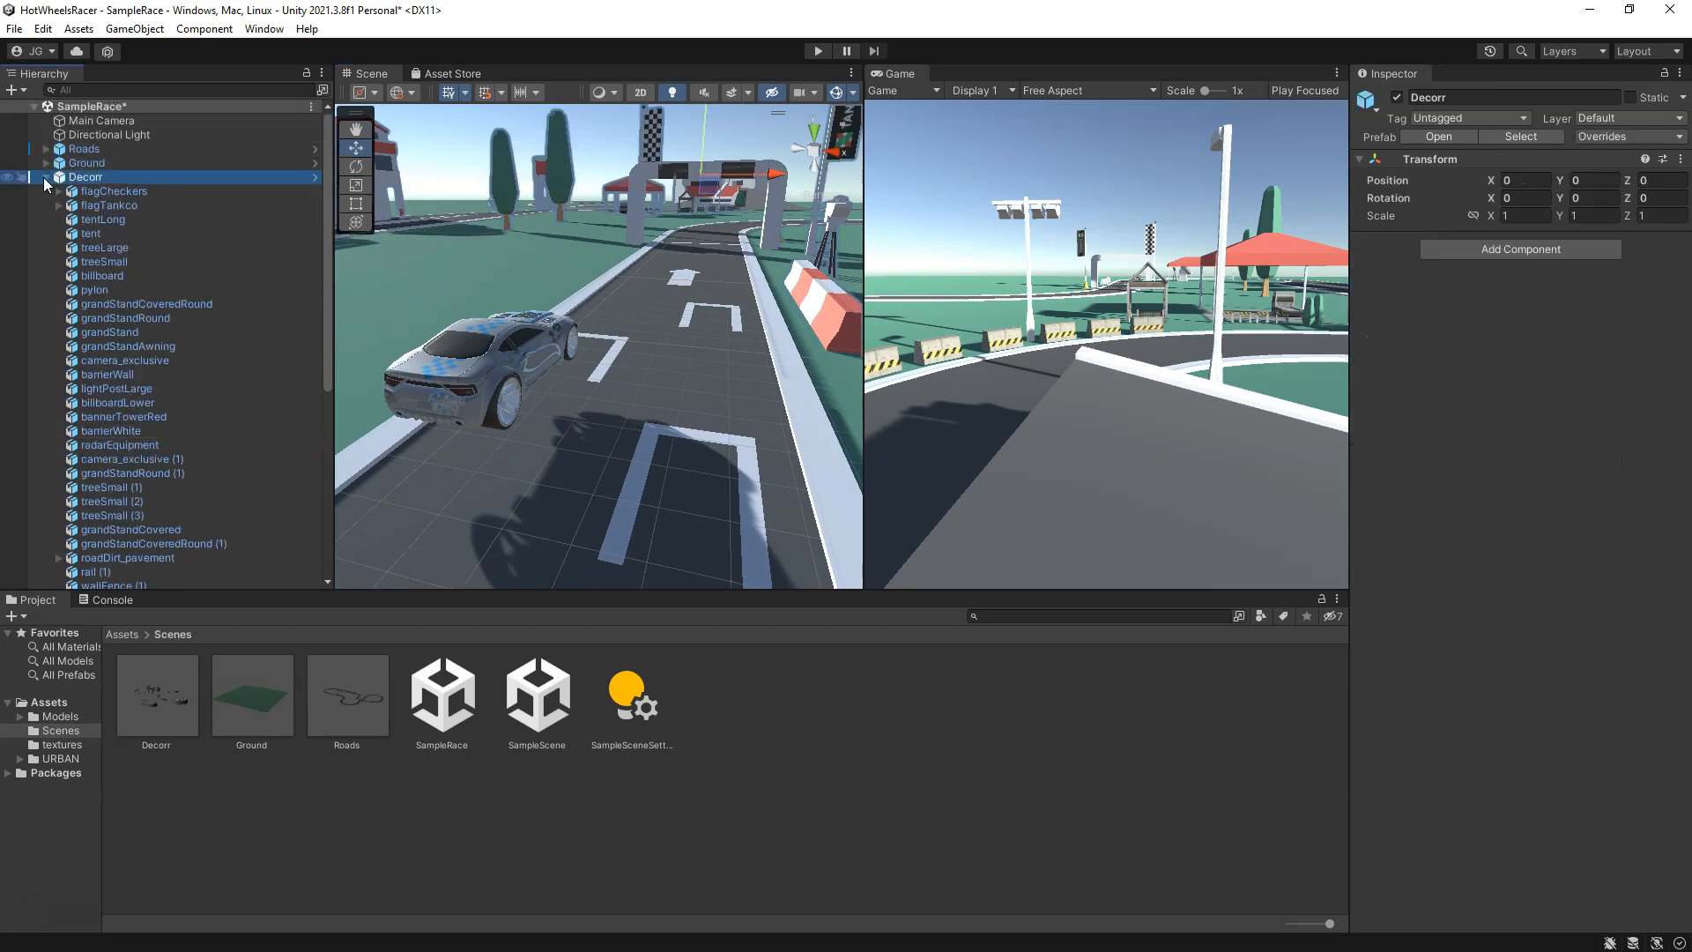
left_click(44, 177)
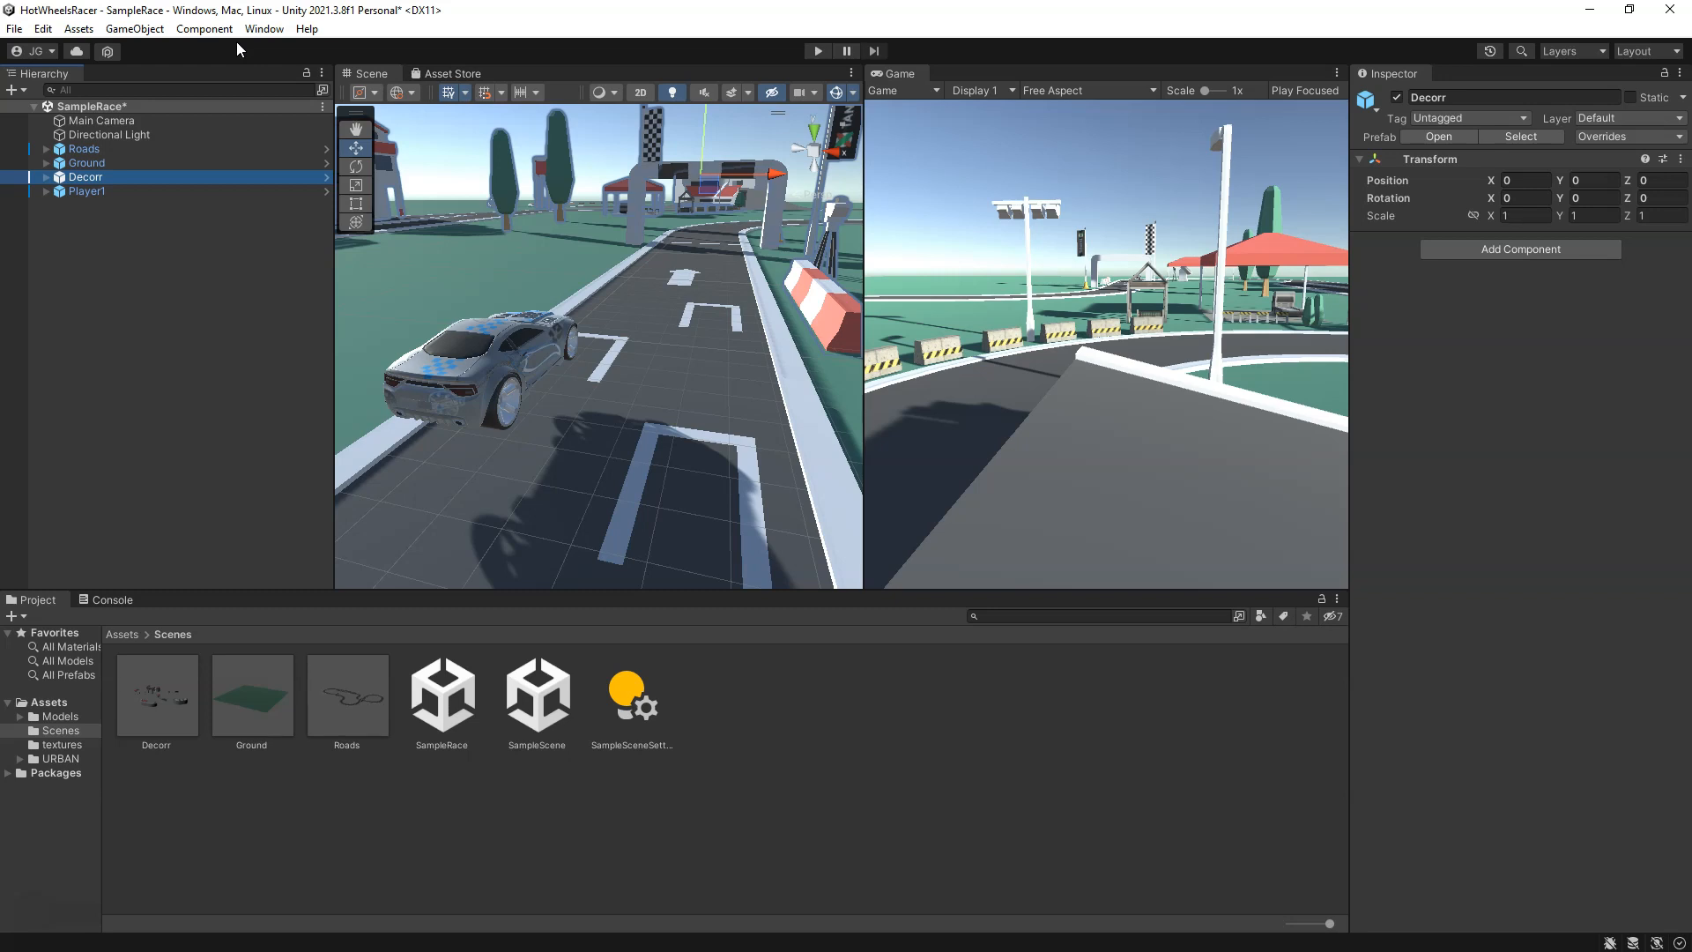
Step: Open the Package Manager and switch its package source to Unity Registry
left_click(263, 29)
left_click(265, 32)
left_click(264, 32)
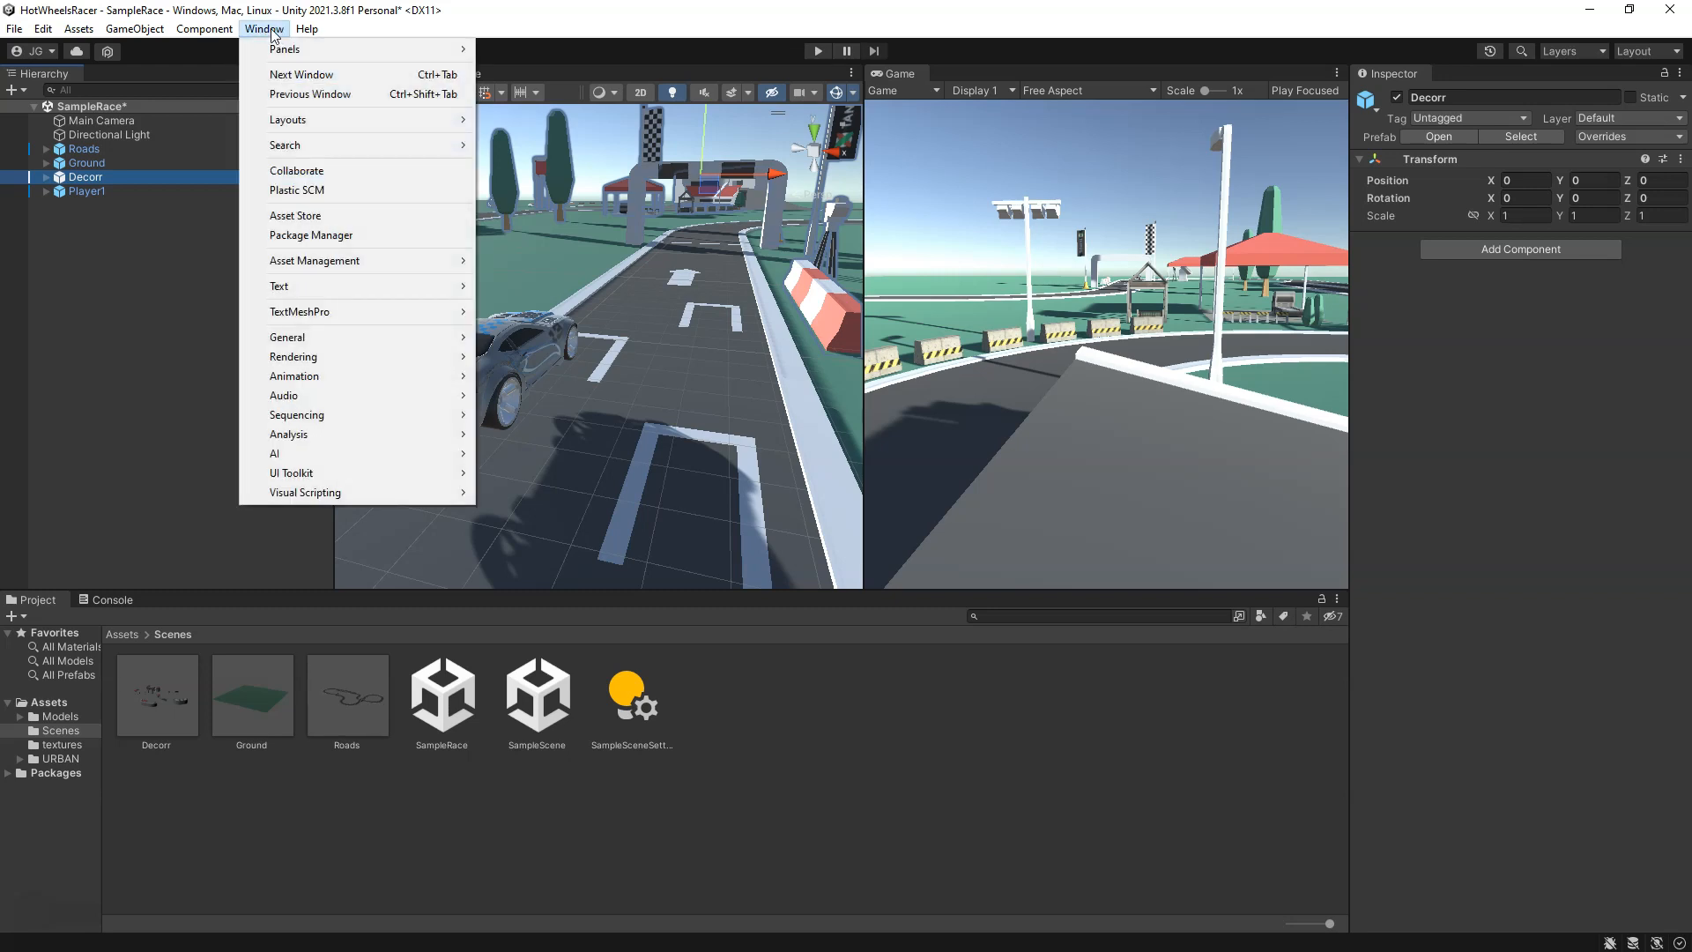
left_click(351, 235)
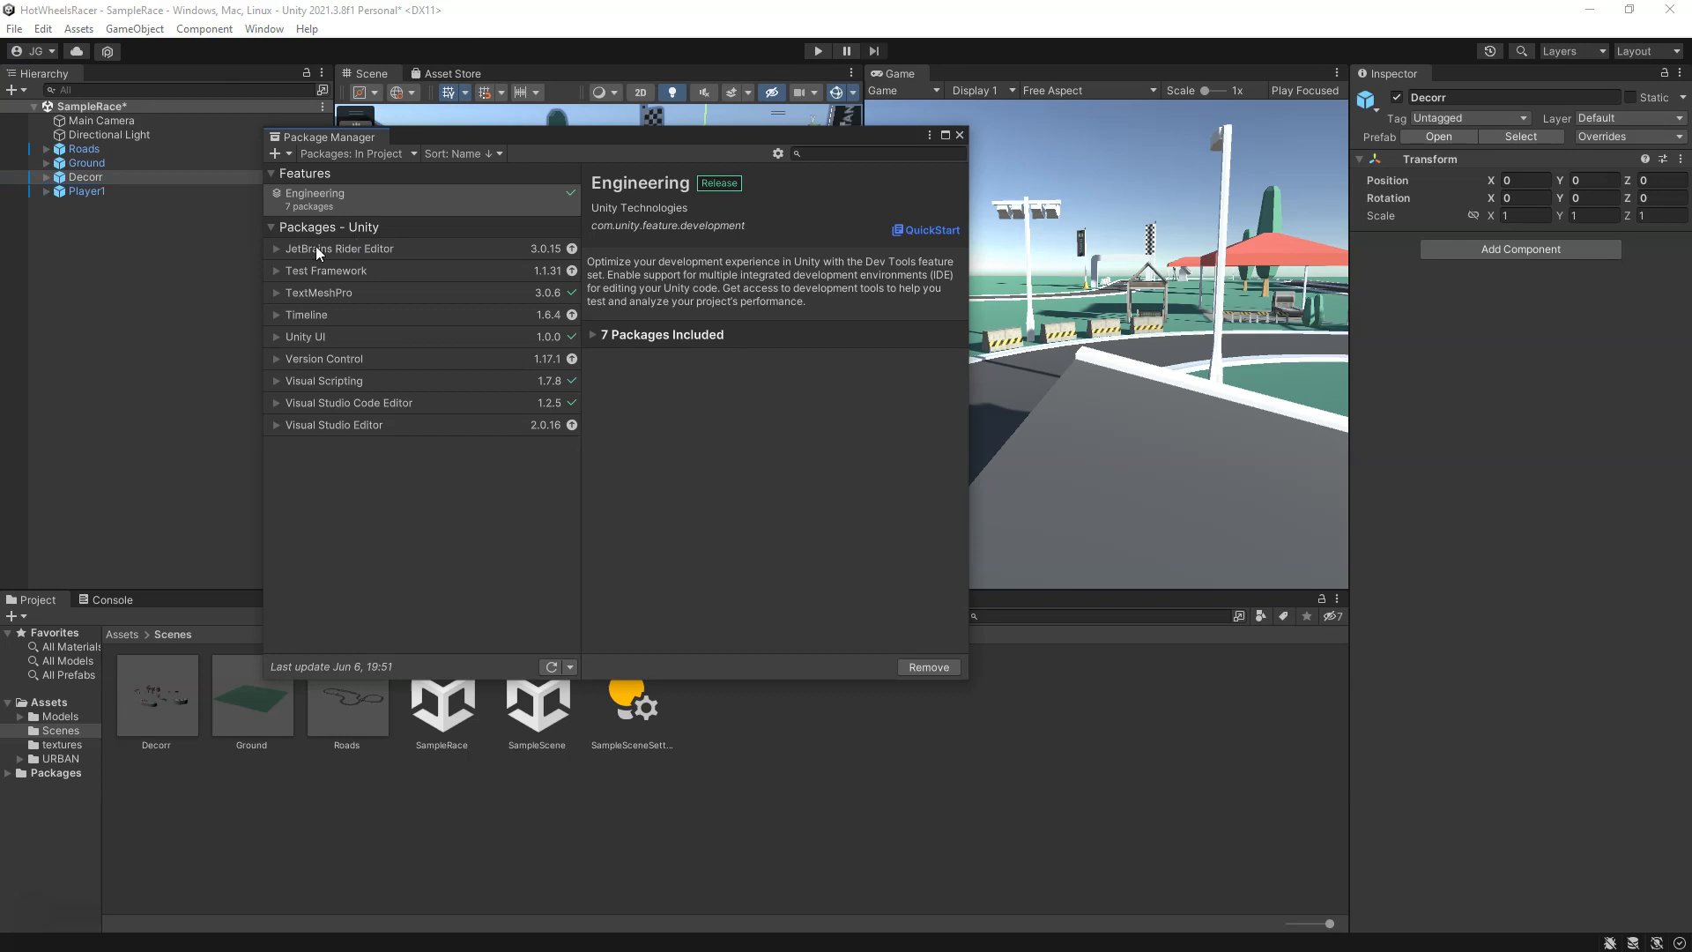
left_click(271, 227)
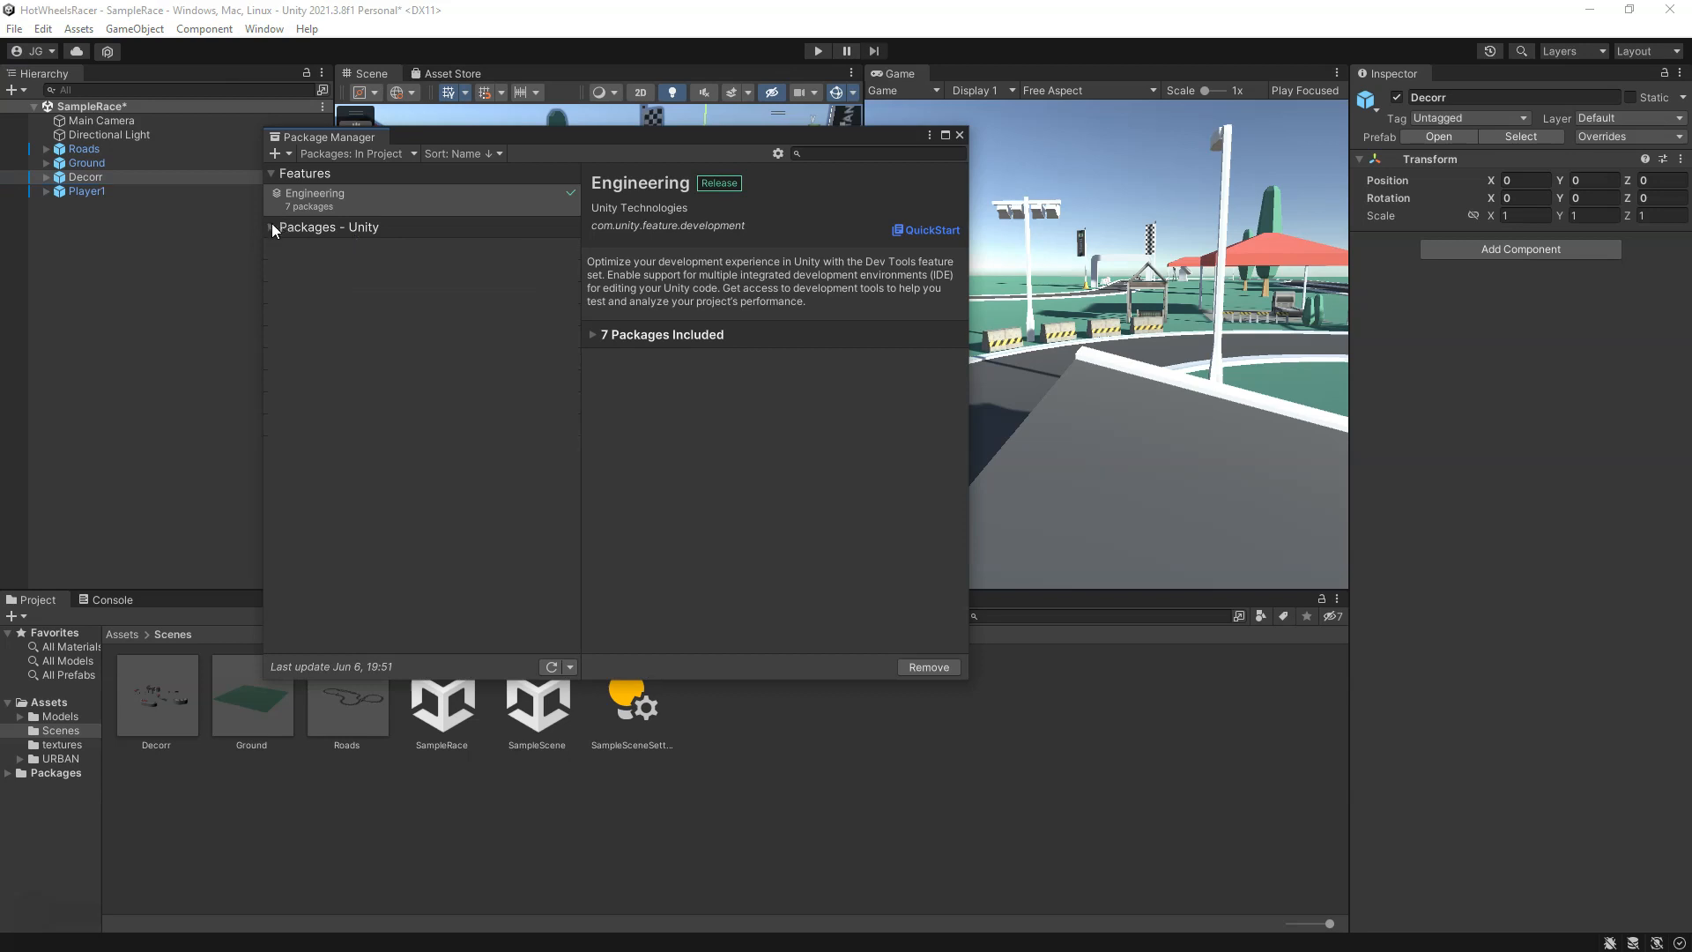
left_click(381, 154)
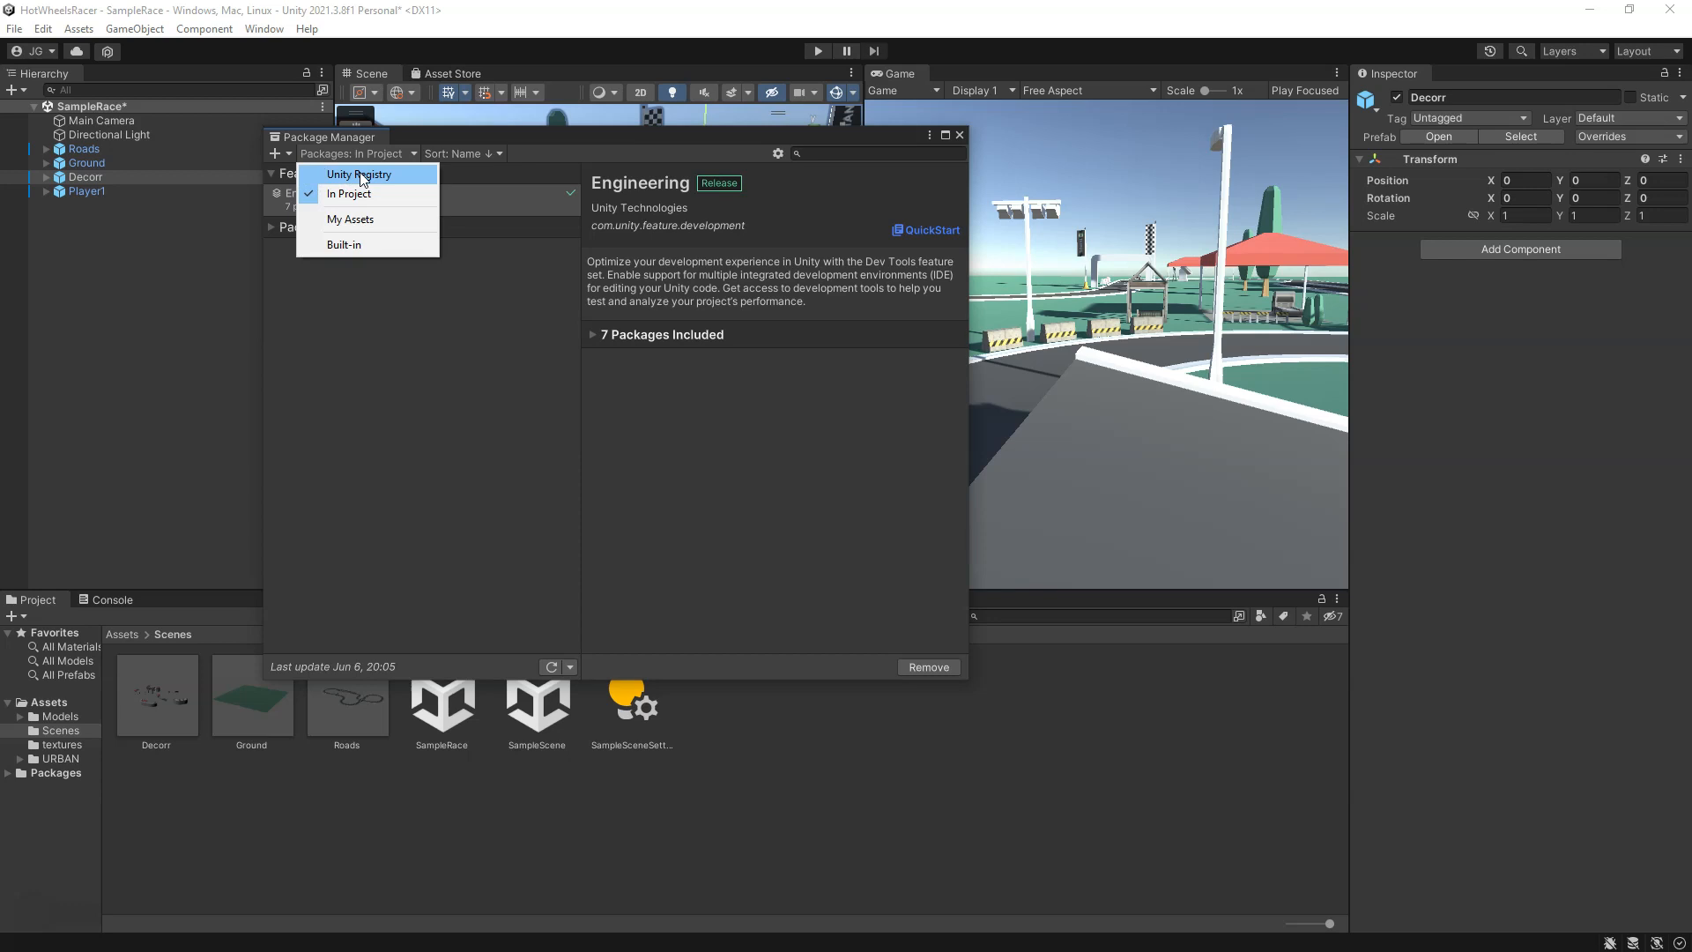
left_click(362, 175)
Step: Search the registry for "cinemachine", install the Cinemachine package, and close the Package Manager
left_click(841, 154)
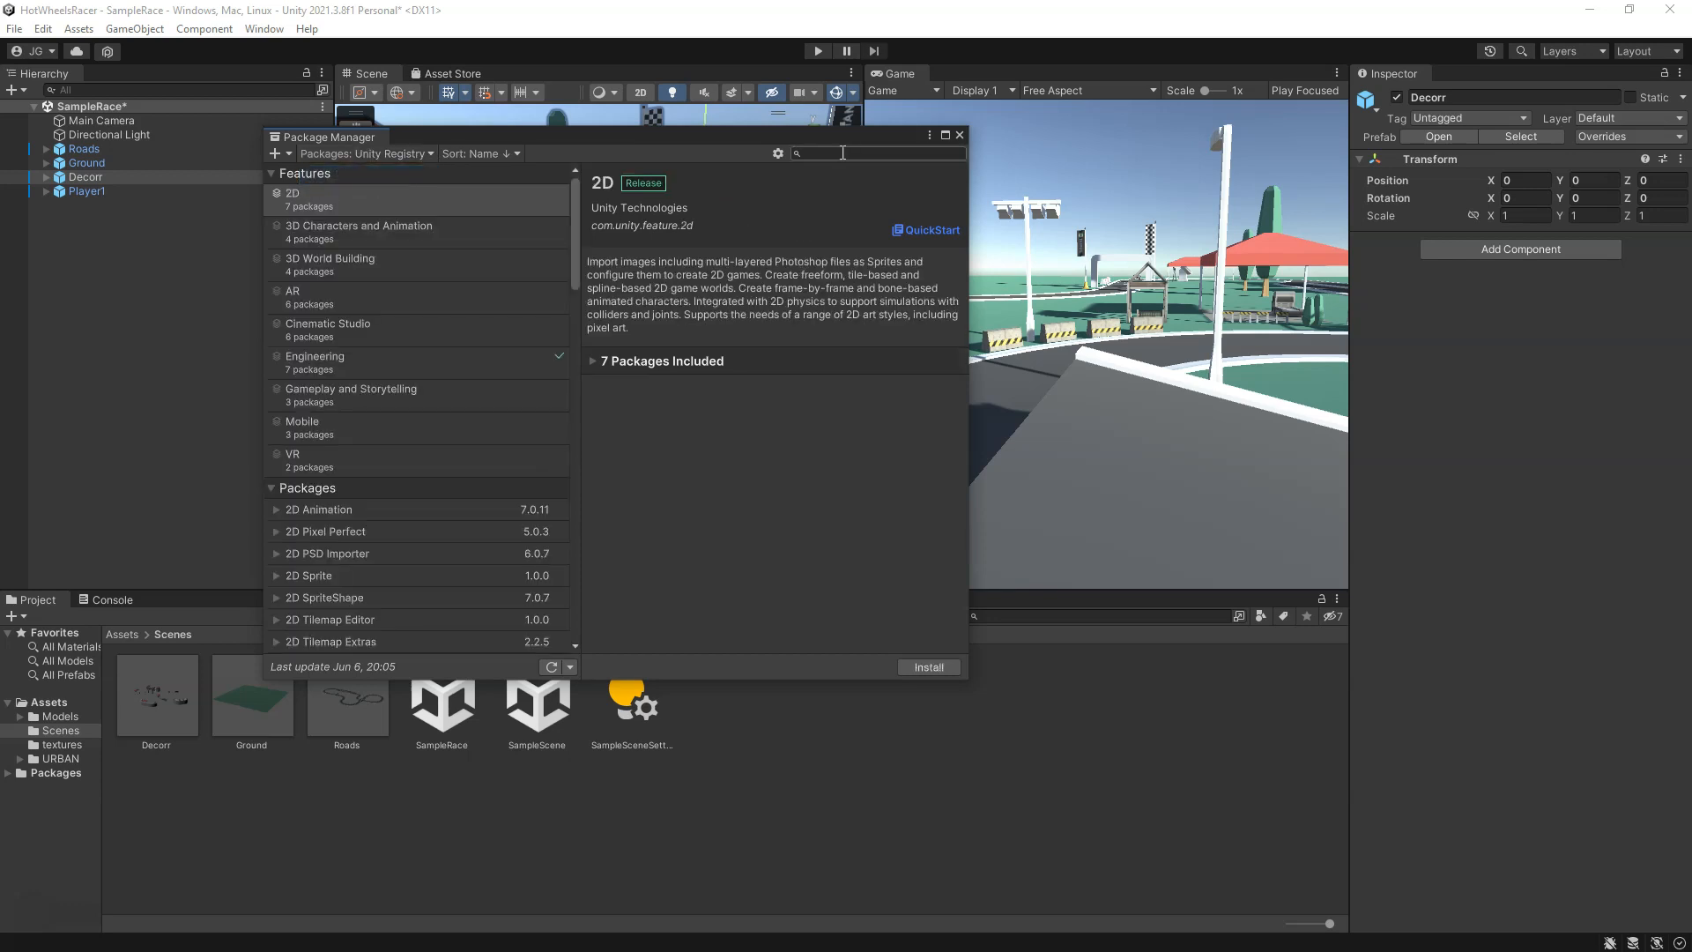
type("cinemachine")
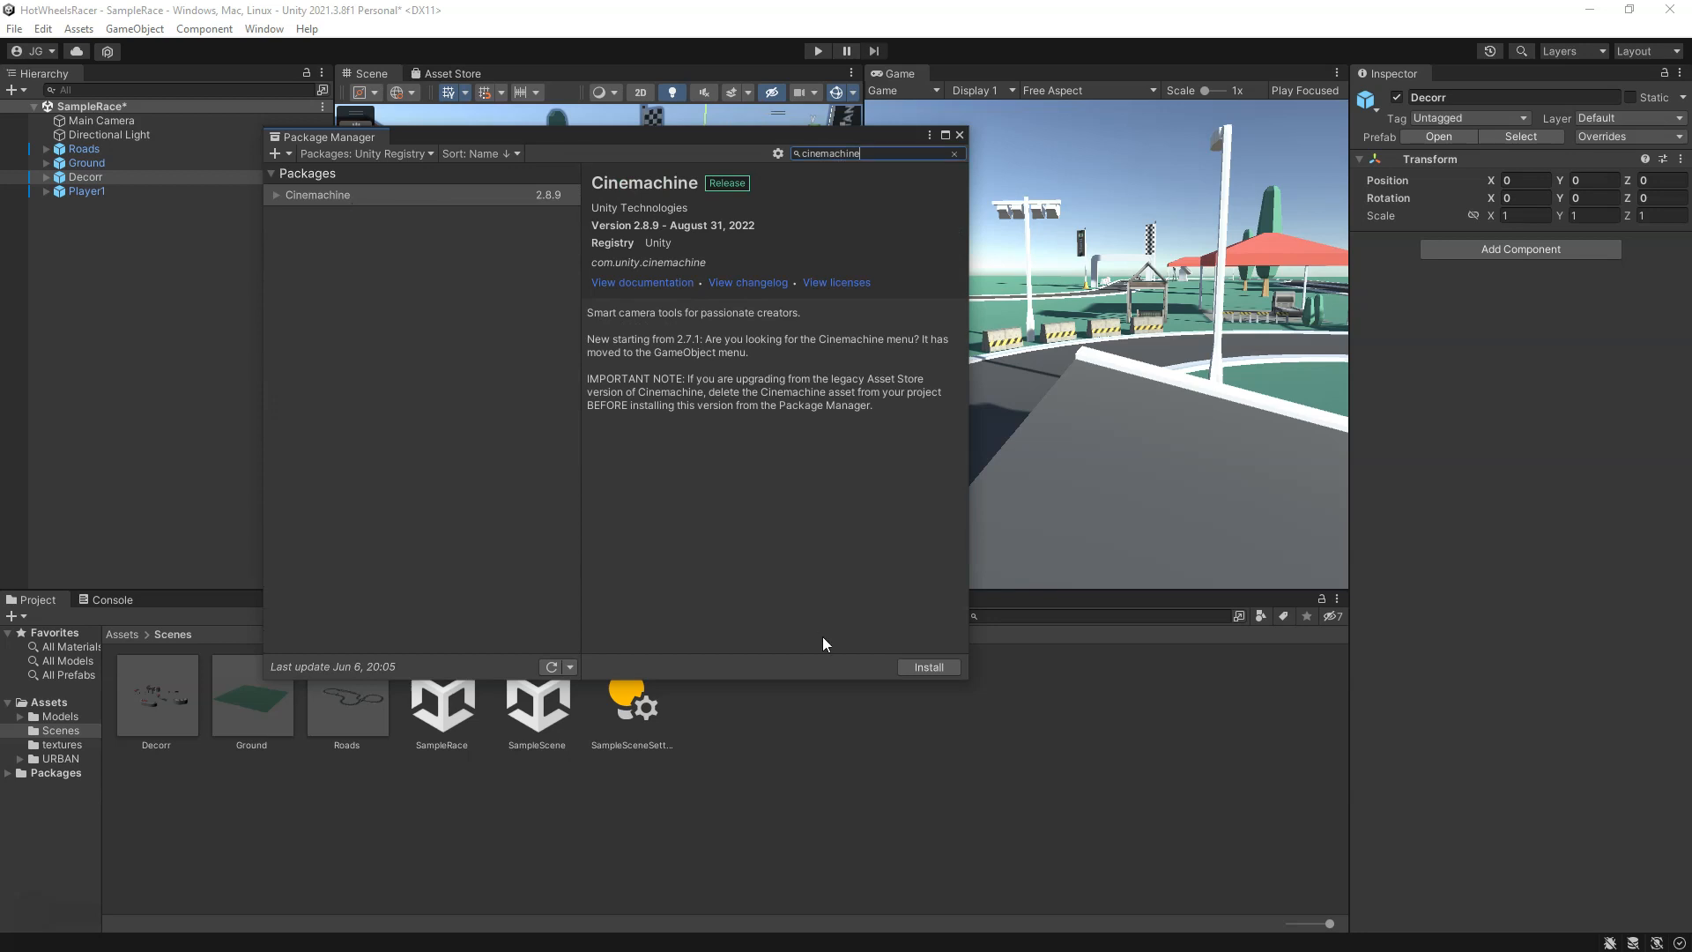
left_click(929, 668)
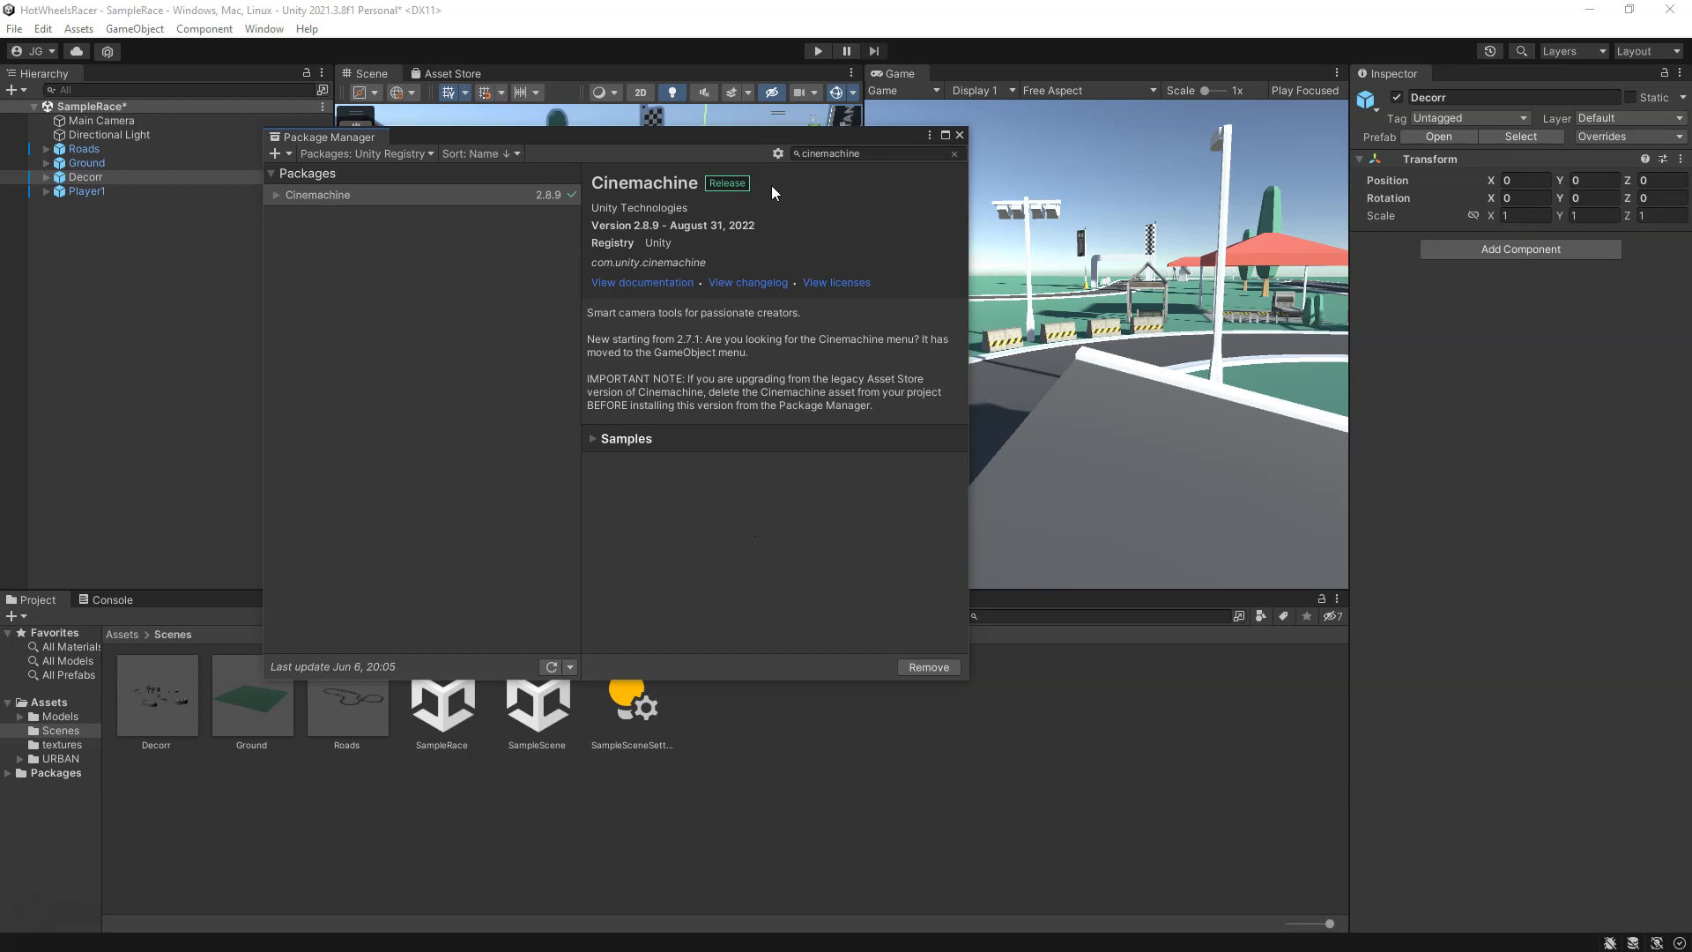
left_click(959, 135)
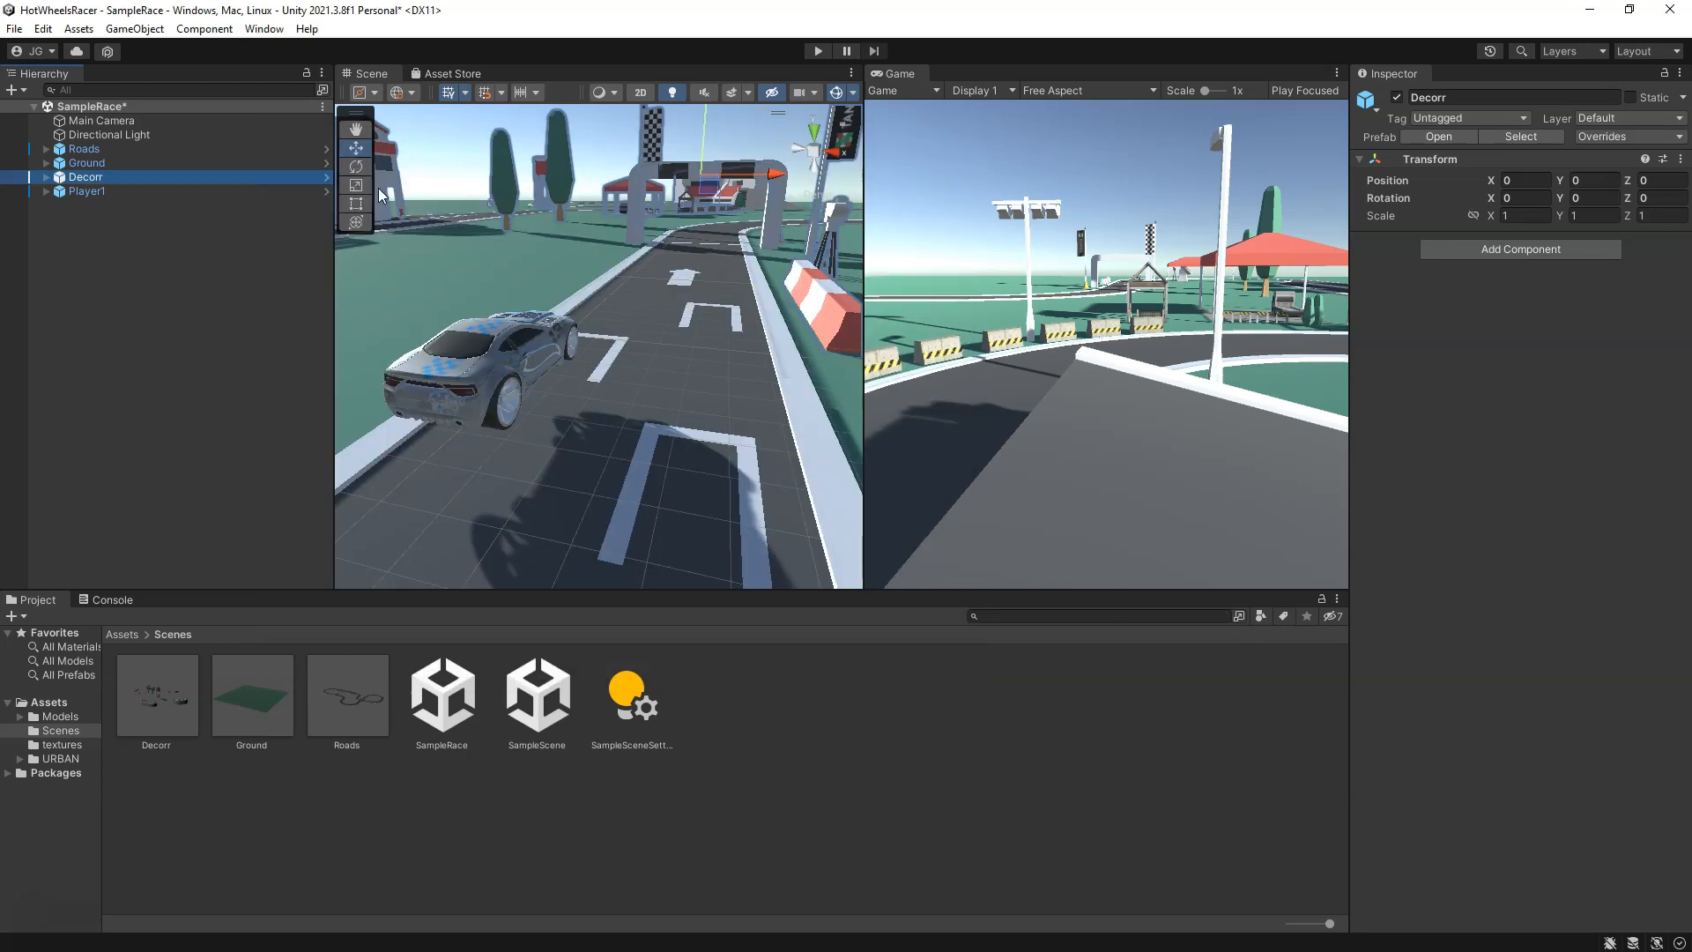
left_click(264, 29)
left_click(264, 29)
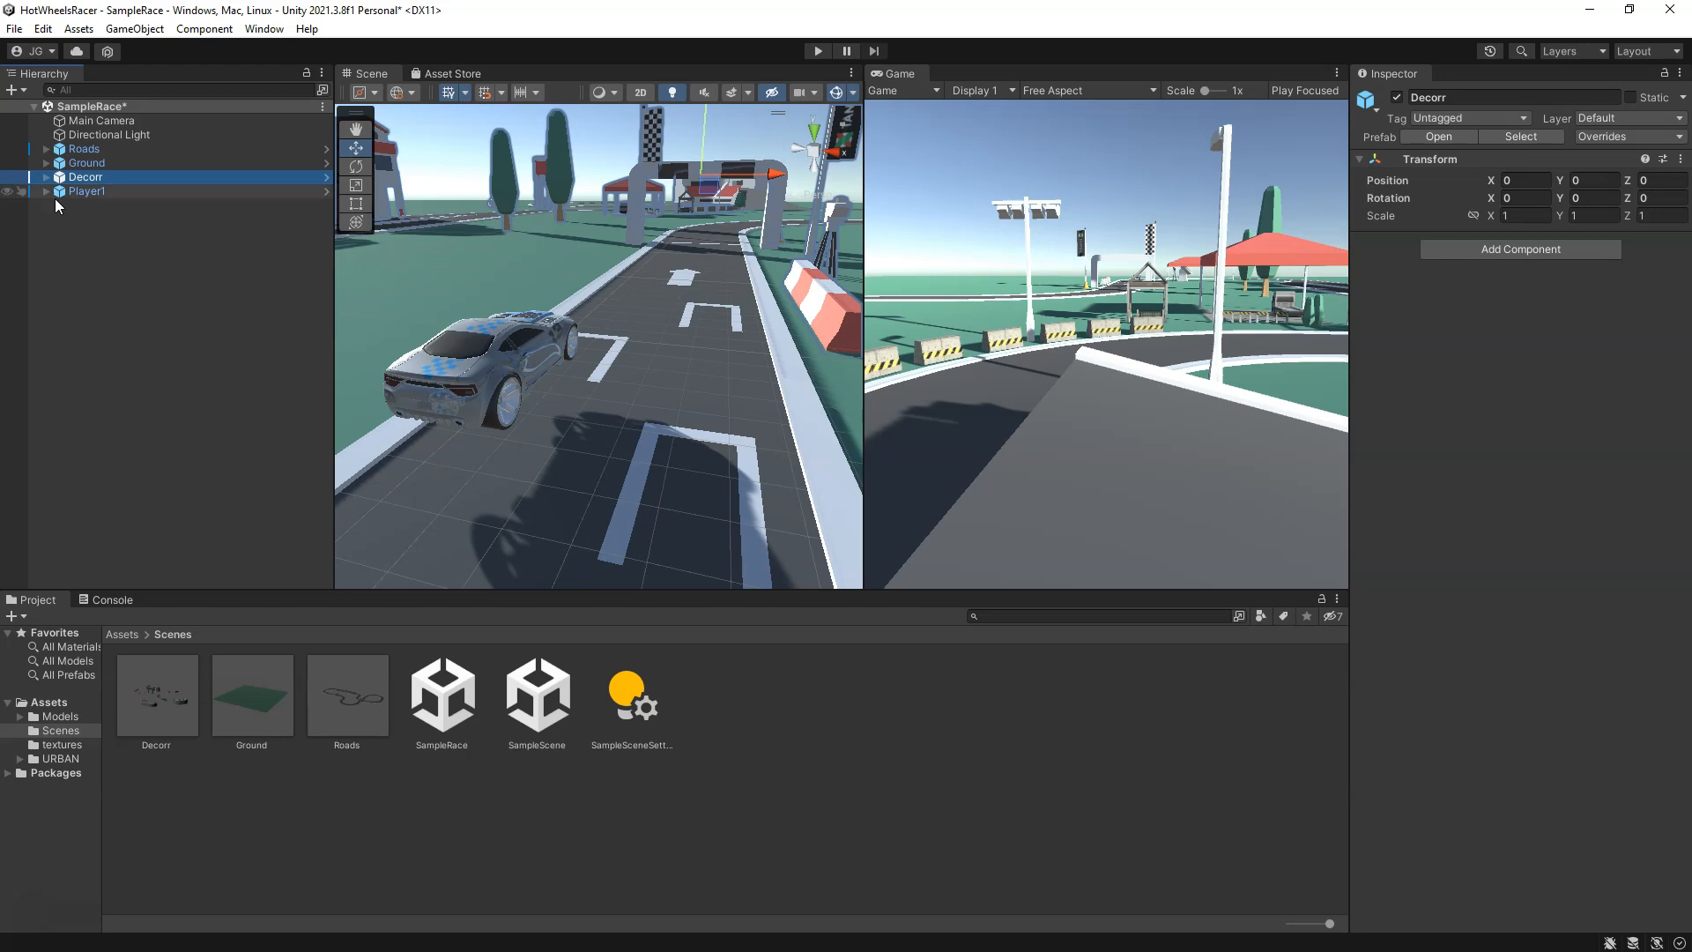
left_click(133, 29)
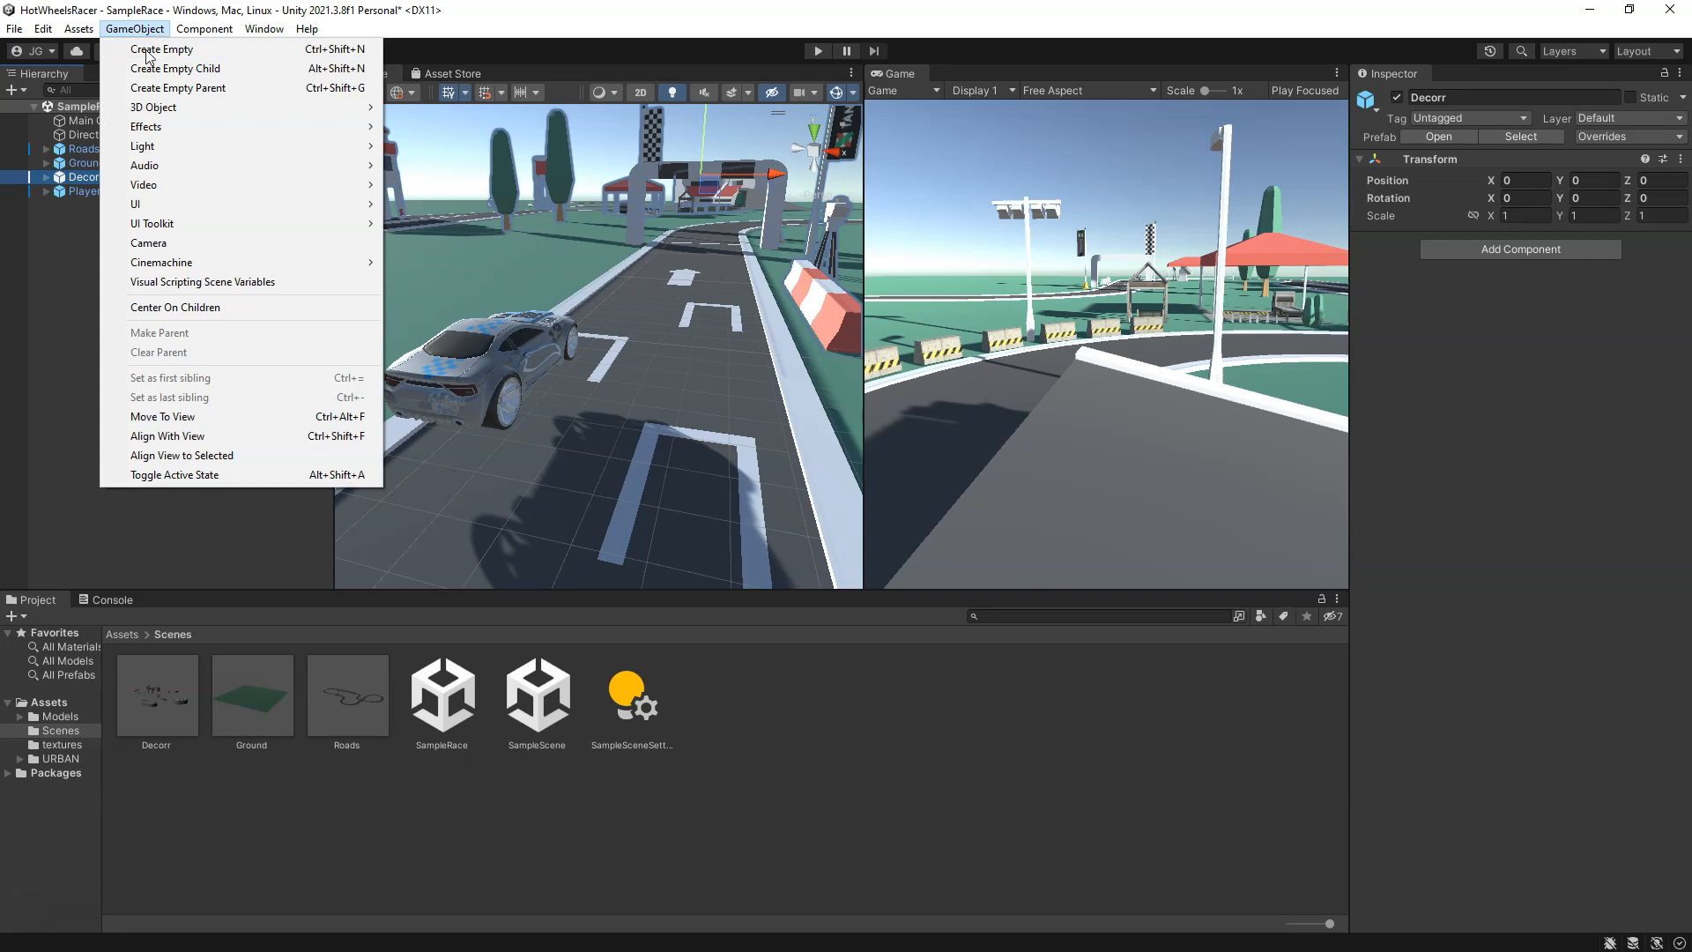
mouse_move(176, 263)
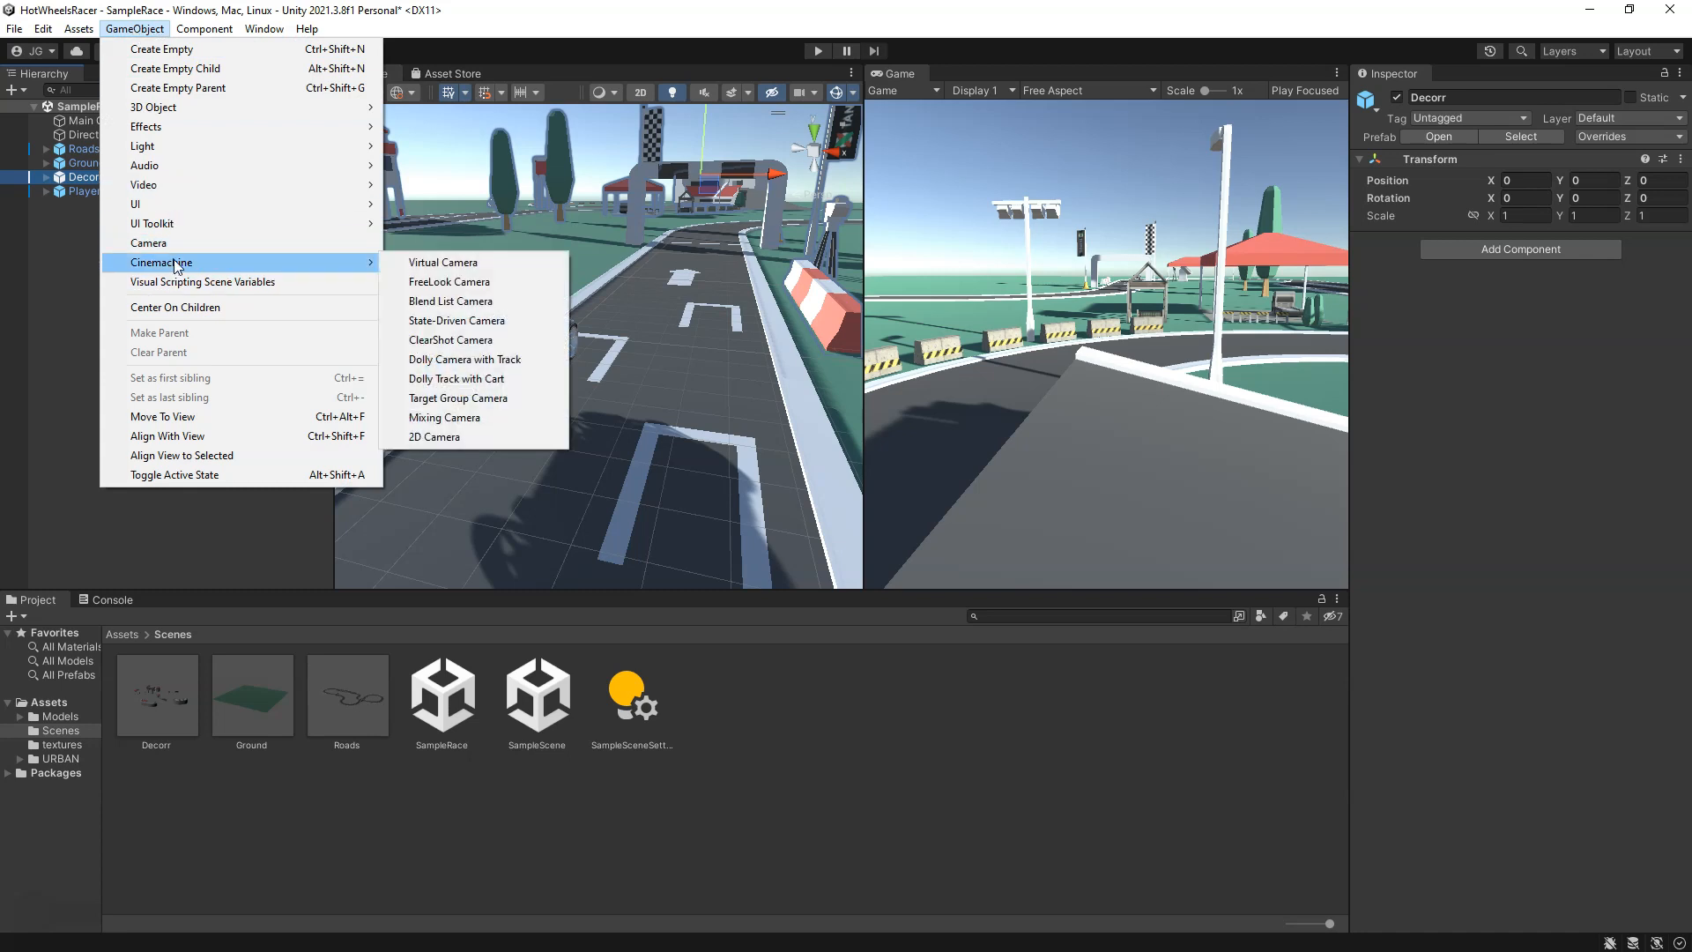
left_click(83, 263)
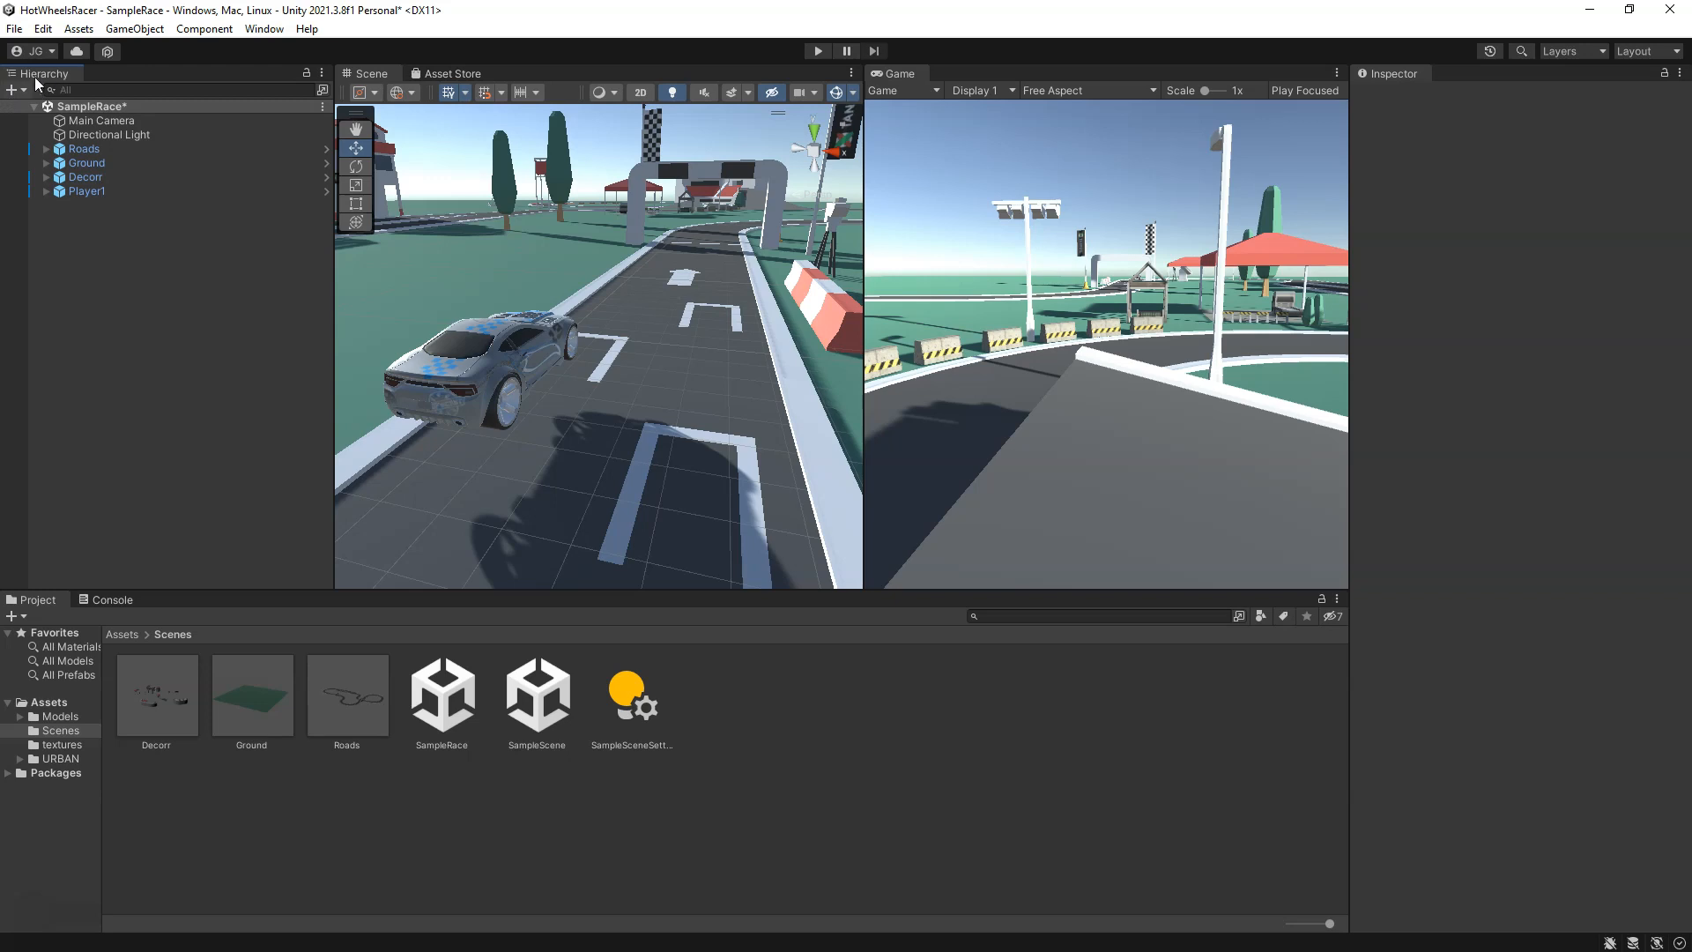
Step: Create a Cinemachine Virtual Camera in the SampleRace scene, keeping its default name
left_click(11, 90)
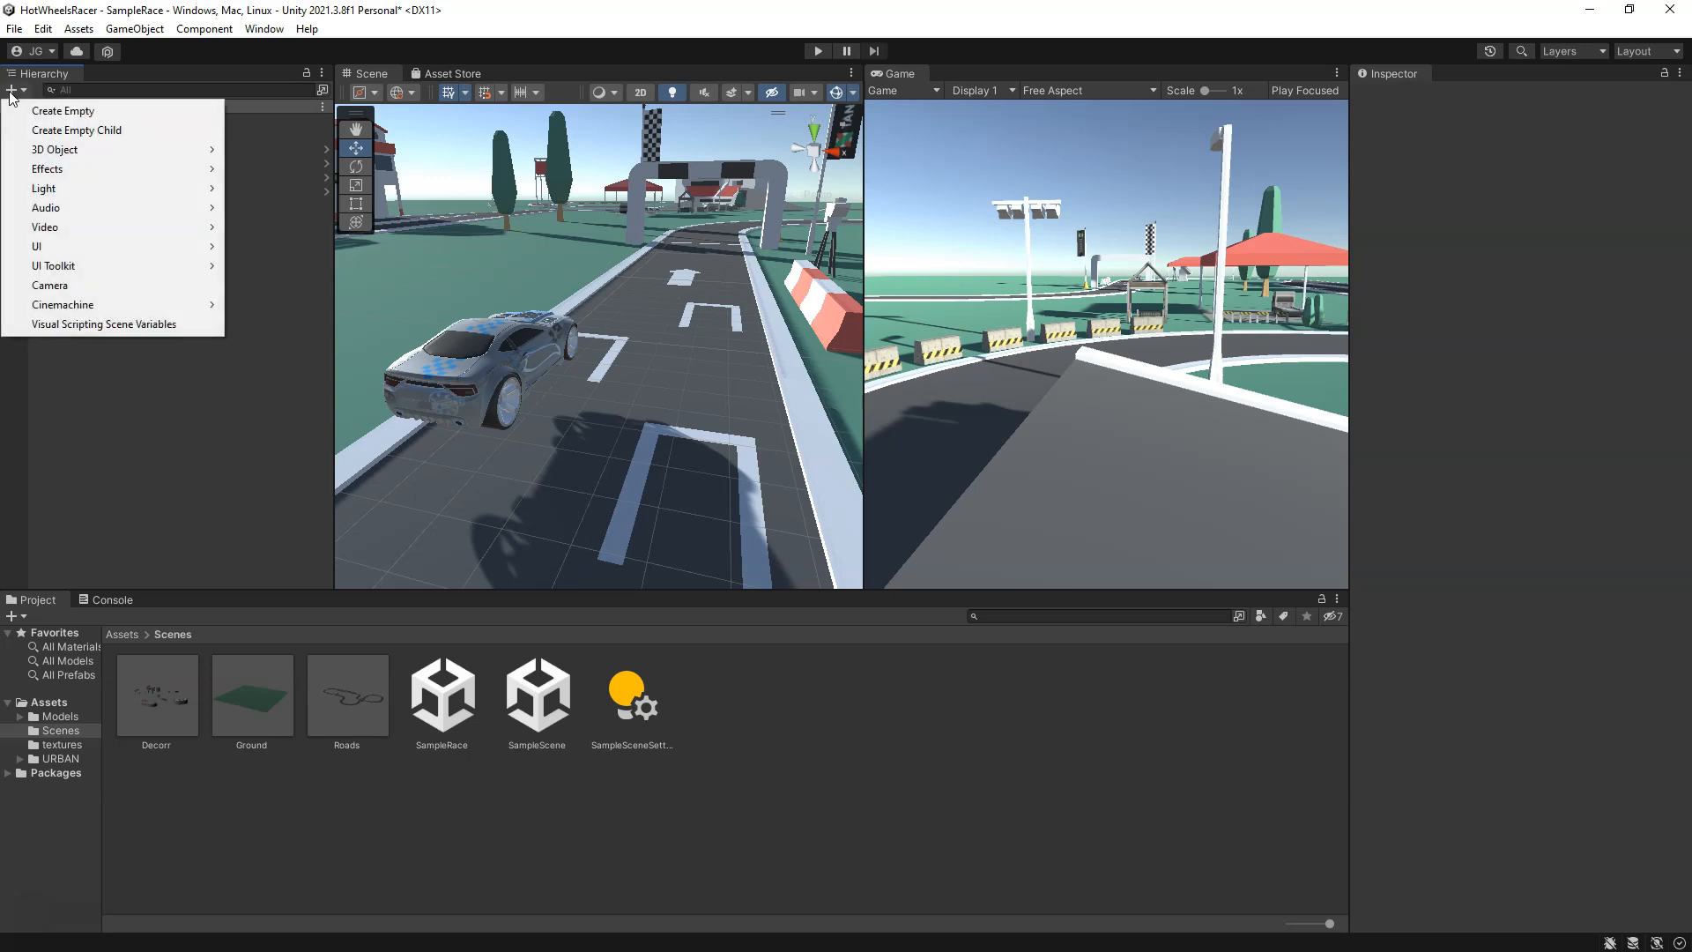
mouse_move(118, 304)
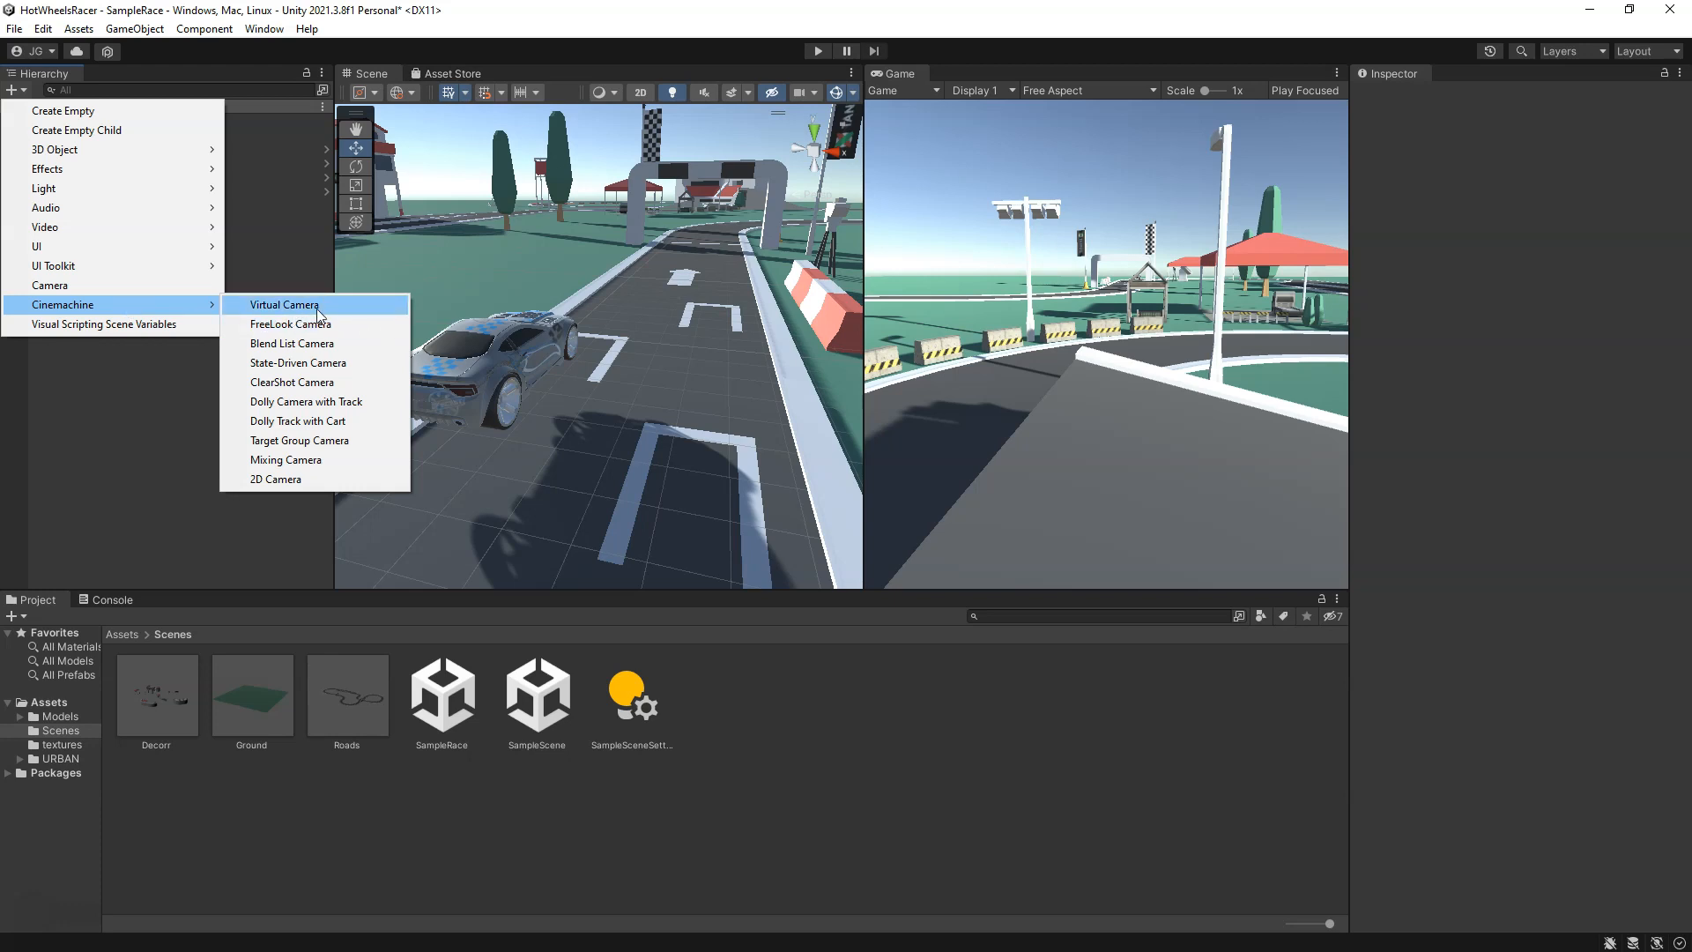
left_click(284, 305)
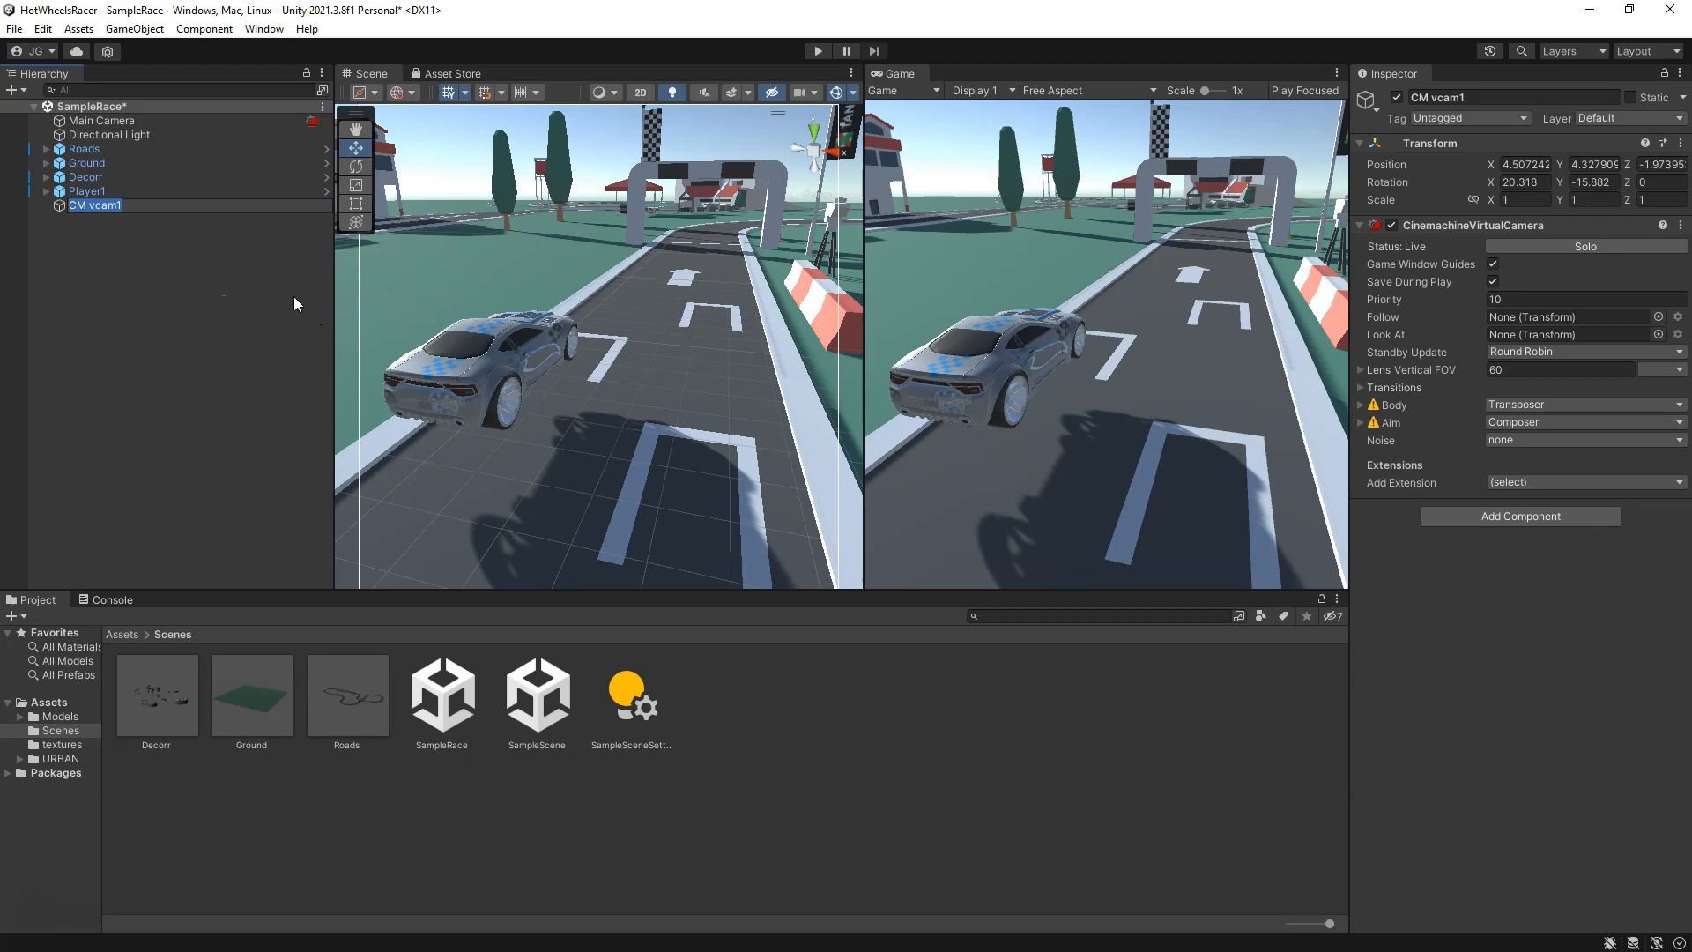
left_click(86, 211)
Step: Examine the virtual camera's placement and field of view relative to the Player1 car in the Scene view
scroll(811, 400, "down", 4)
scroll(811, 400, "down", 2)
scroll(615, 335, "up", 4)
scroll(615, 335, "down", 4)
middle_click_drag(615, 335, 631, 398)
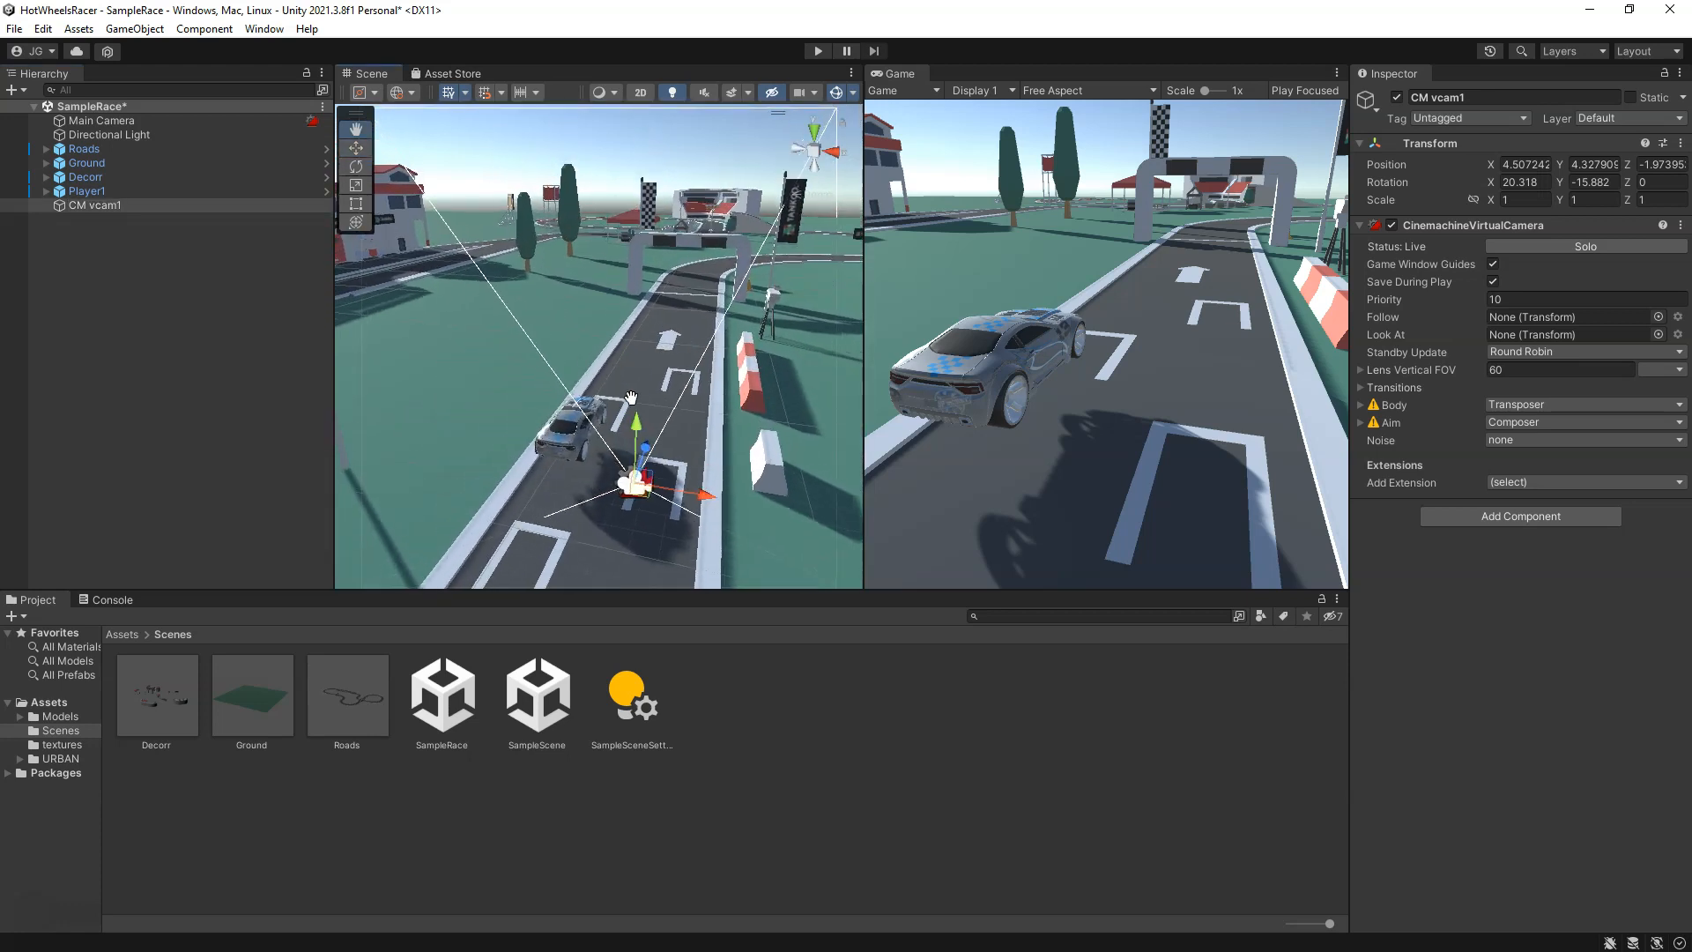
scroll(635, 453, "up", 5)
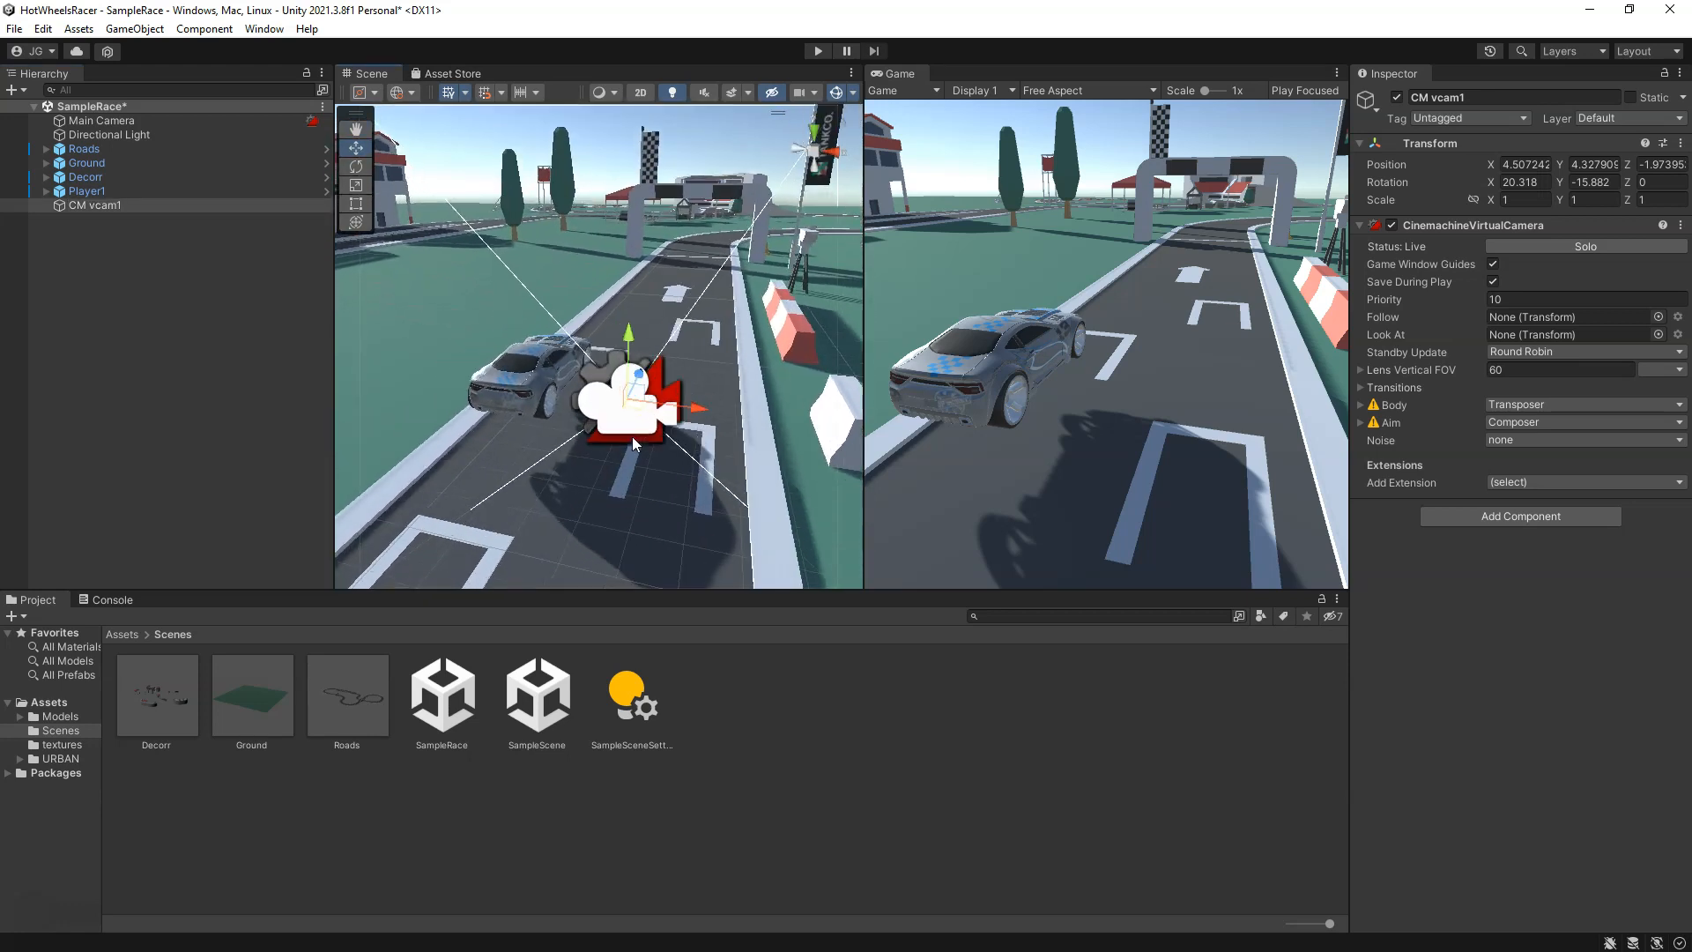
scroll(621, 372, "down", 1)
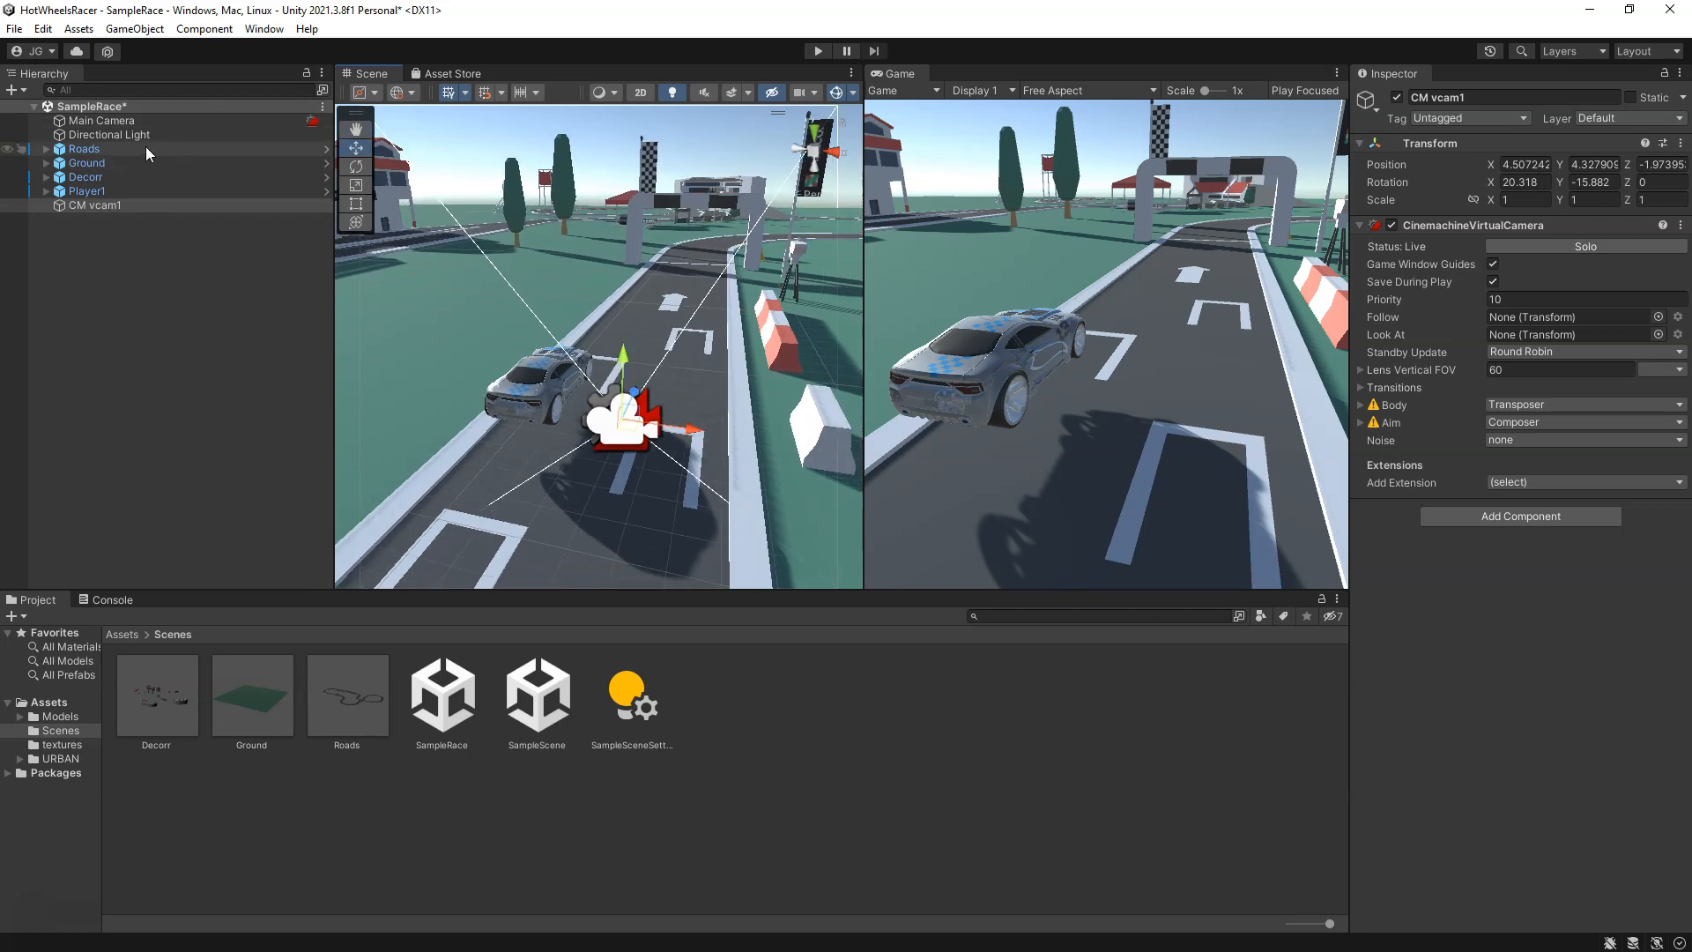
Step: Select the Main Camera, inspect its CinemachineBrain component, and collapse that component
left_click(112, 121)
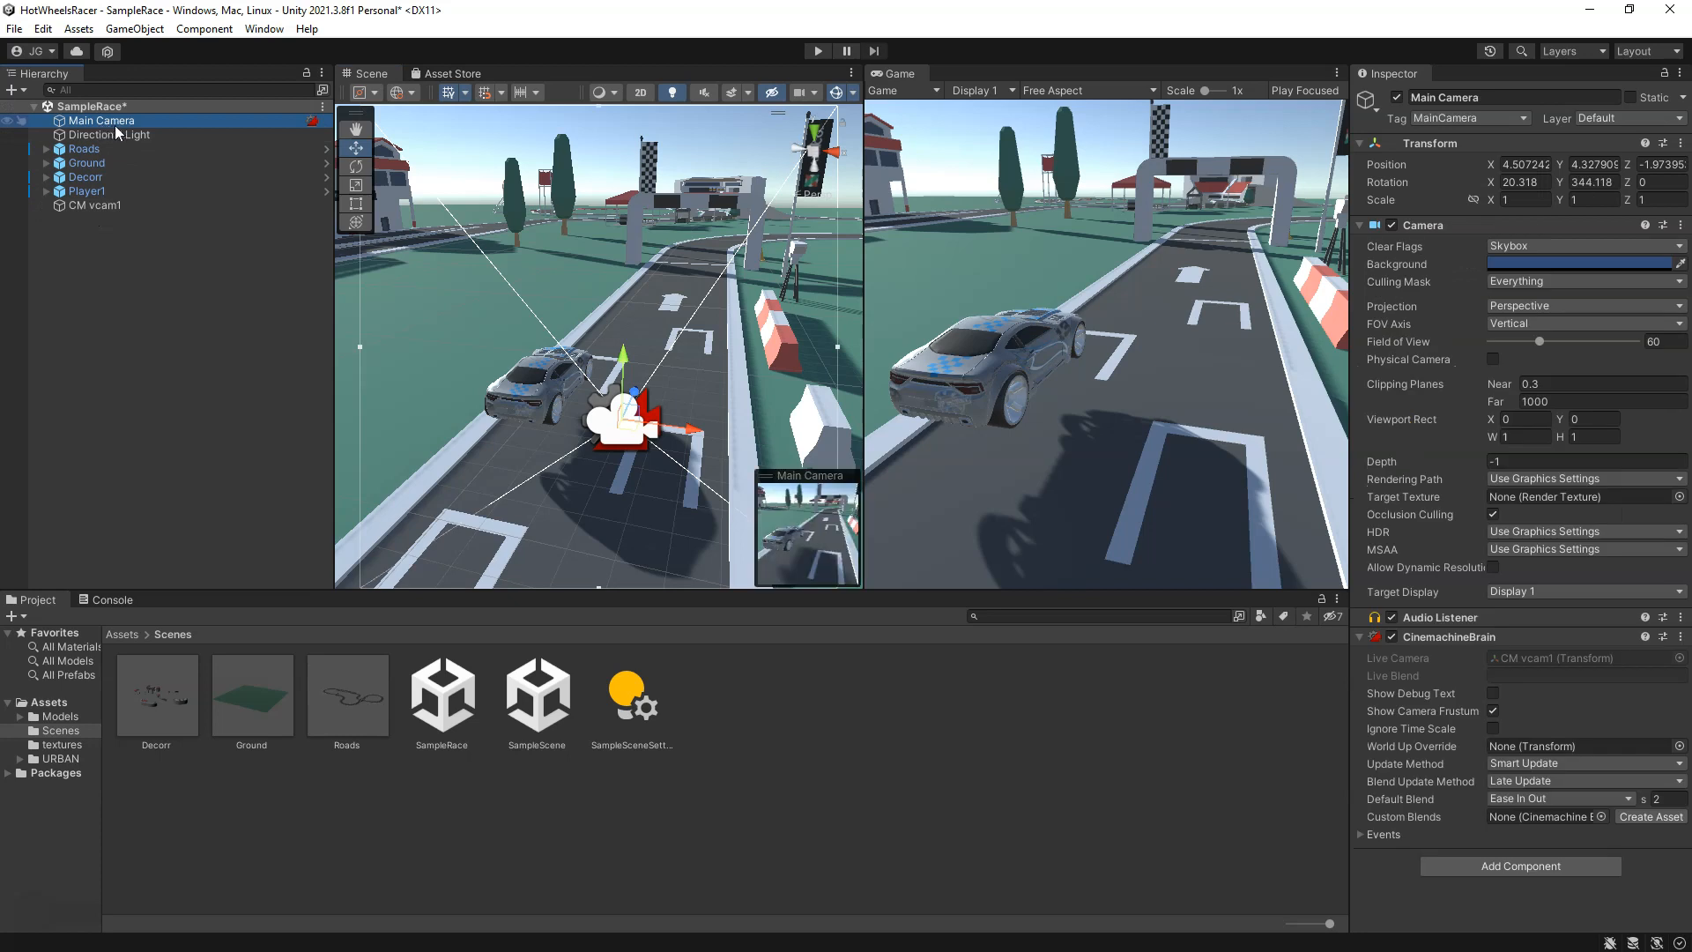
left_click(103, 122)
left_click(1446, 639)
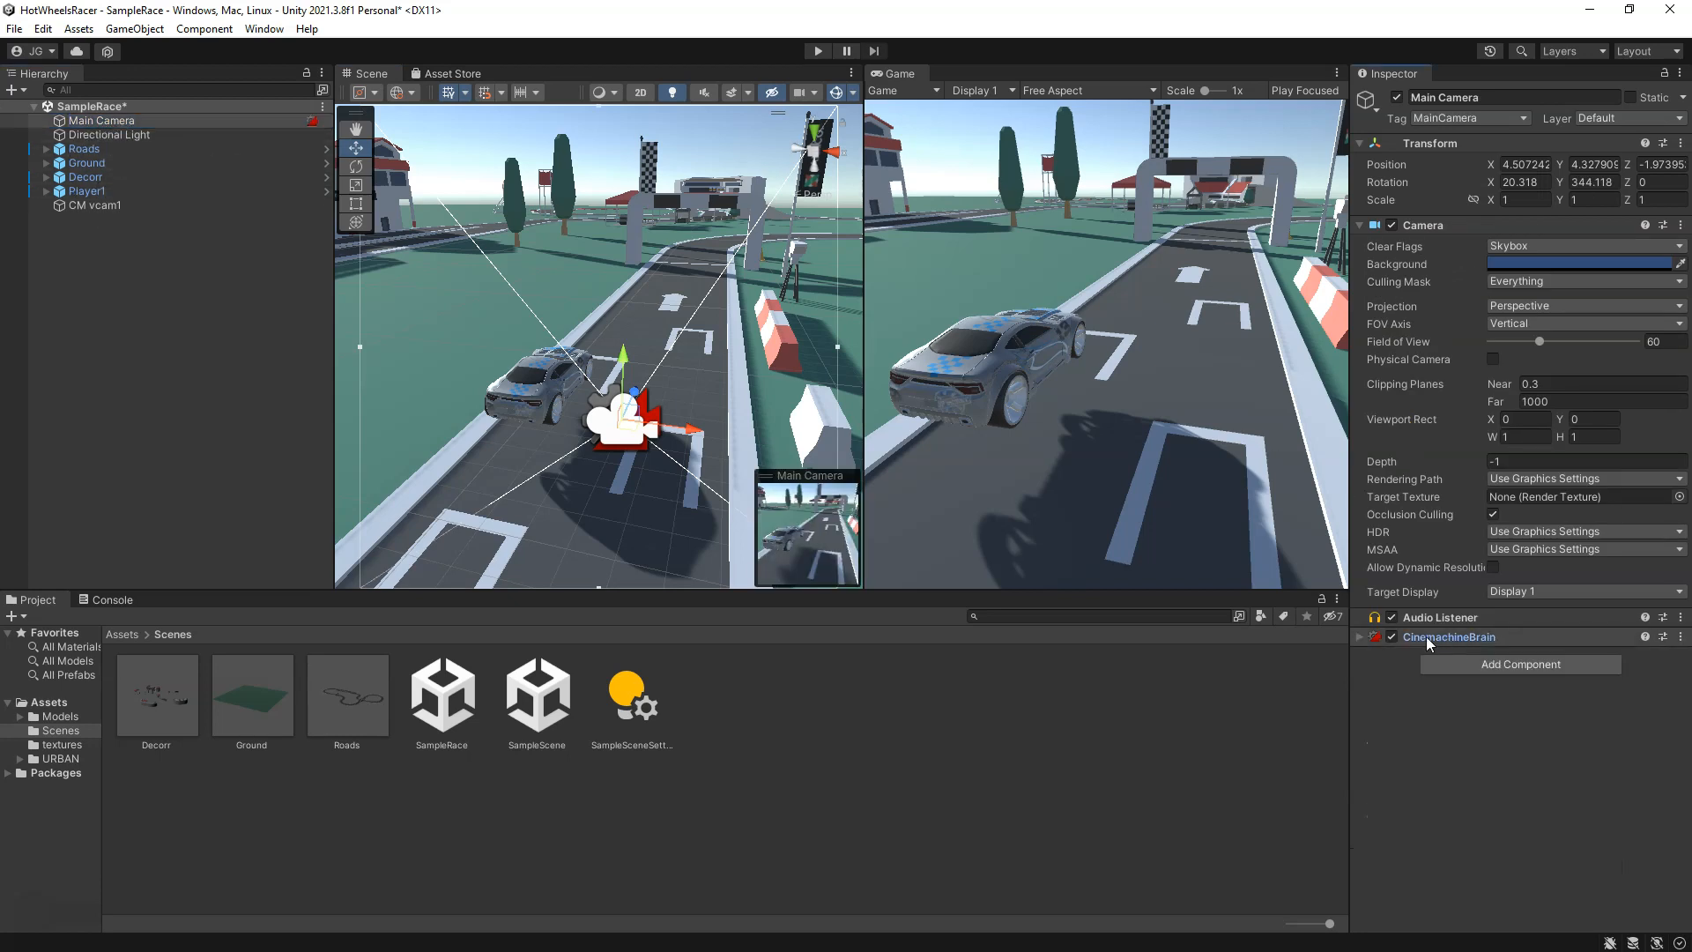
Step: Set the Follow target of CM vcam1 to the Player1 transform
left_click(1453, 637)
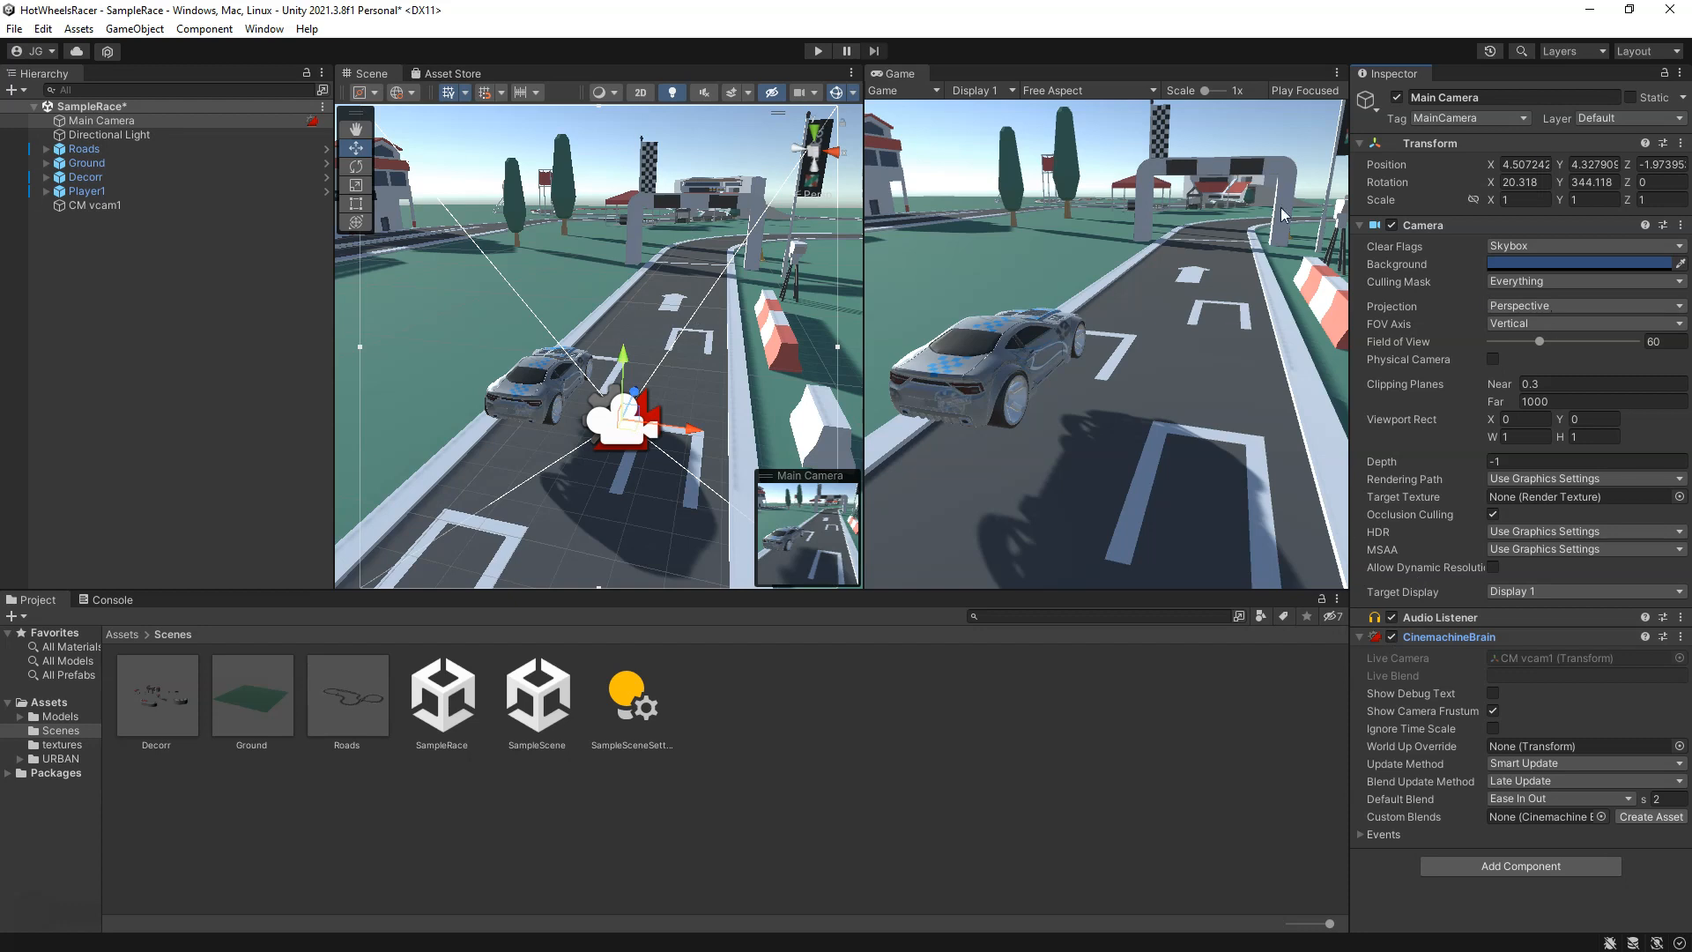
left_click(109, 205)
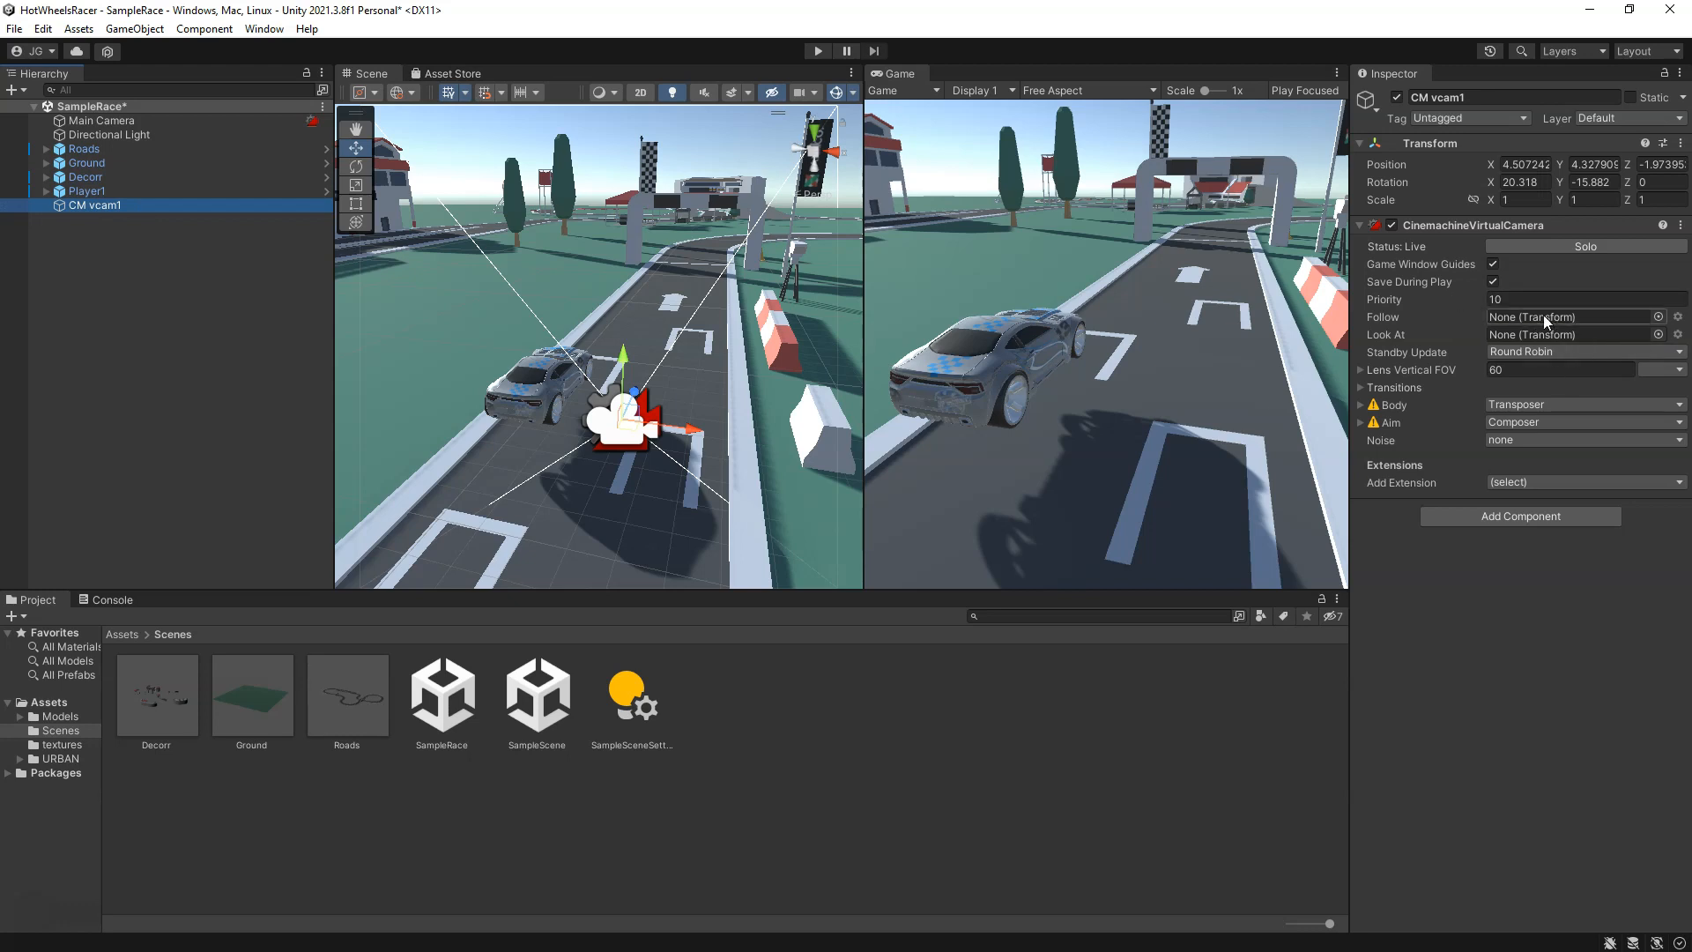
left_click(1659, 318)
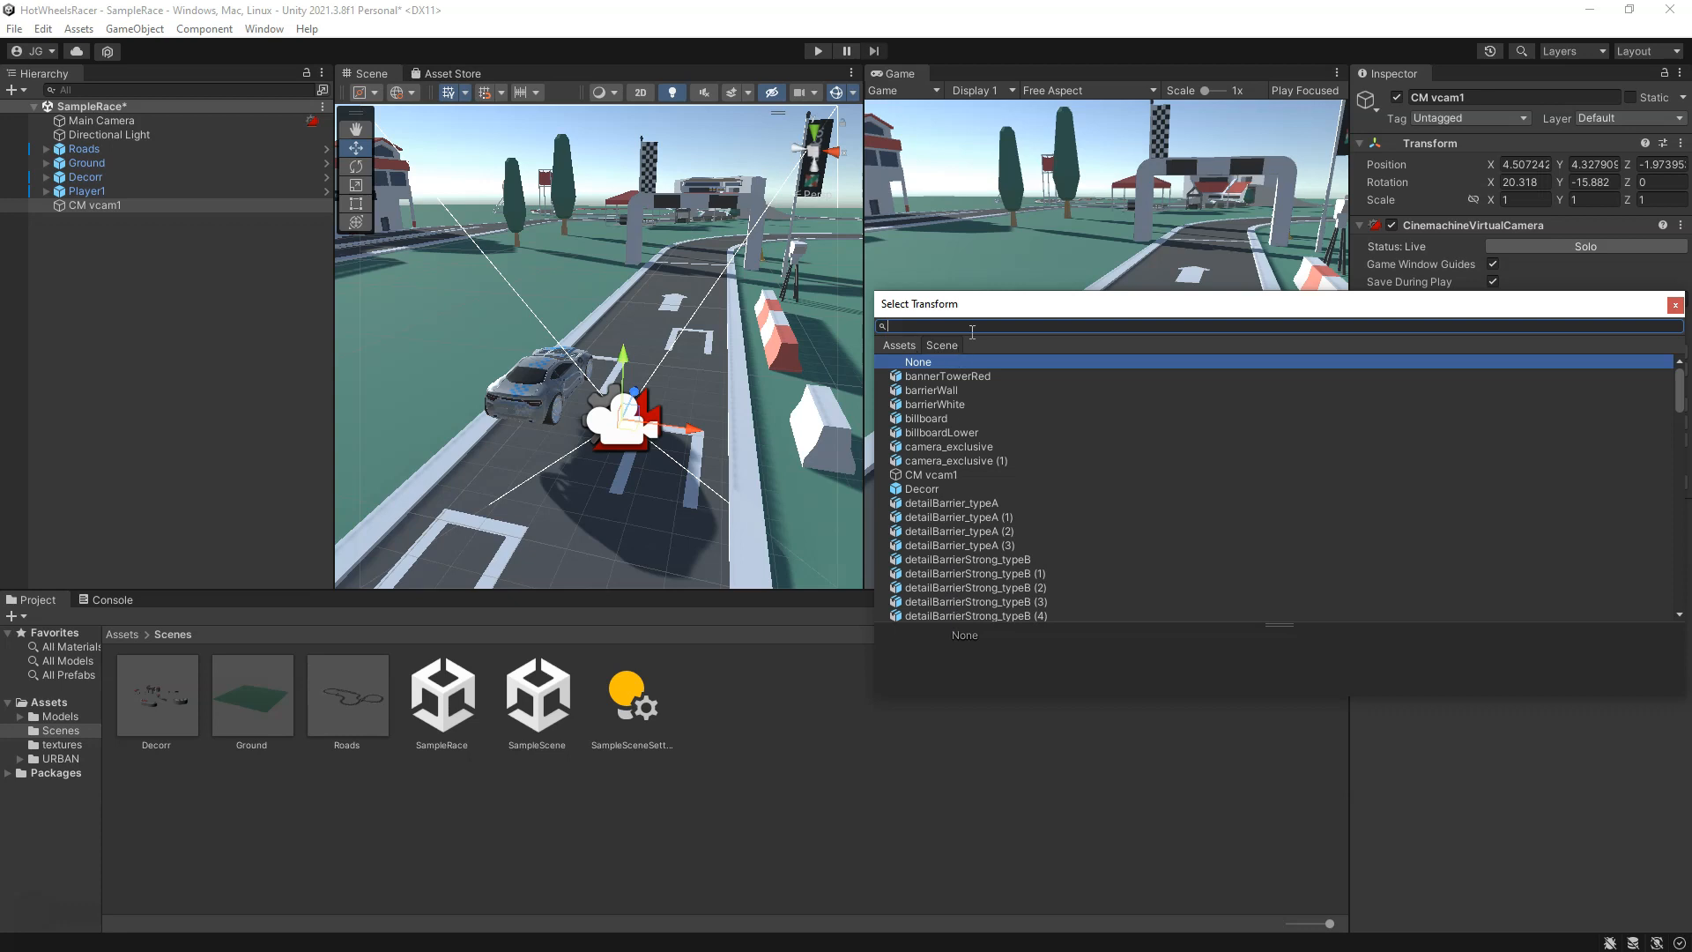
type("player")
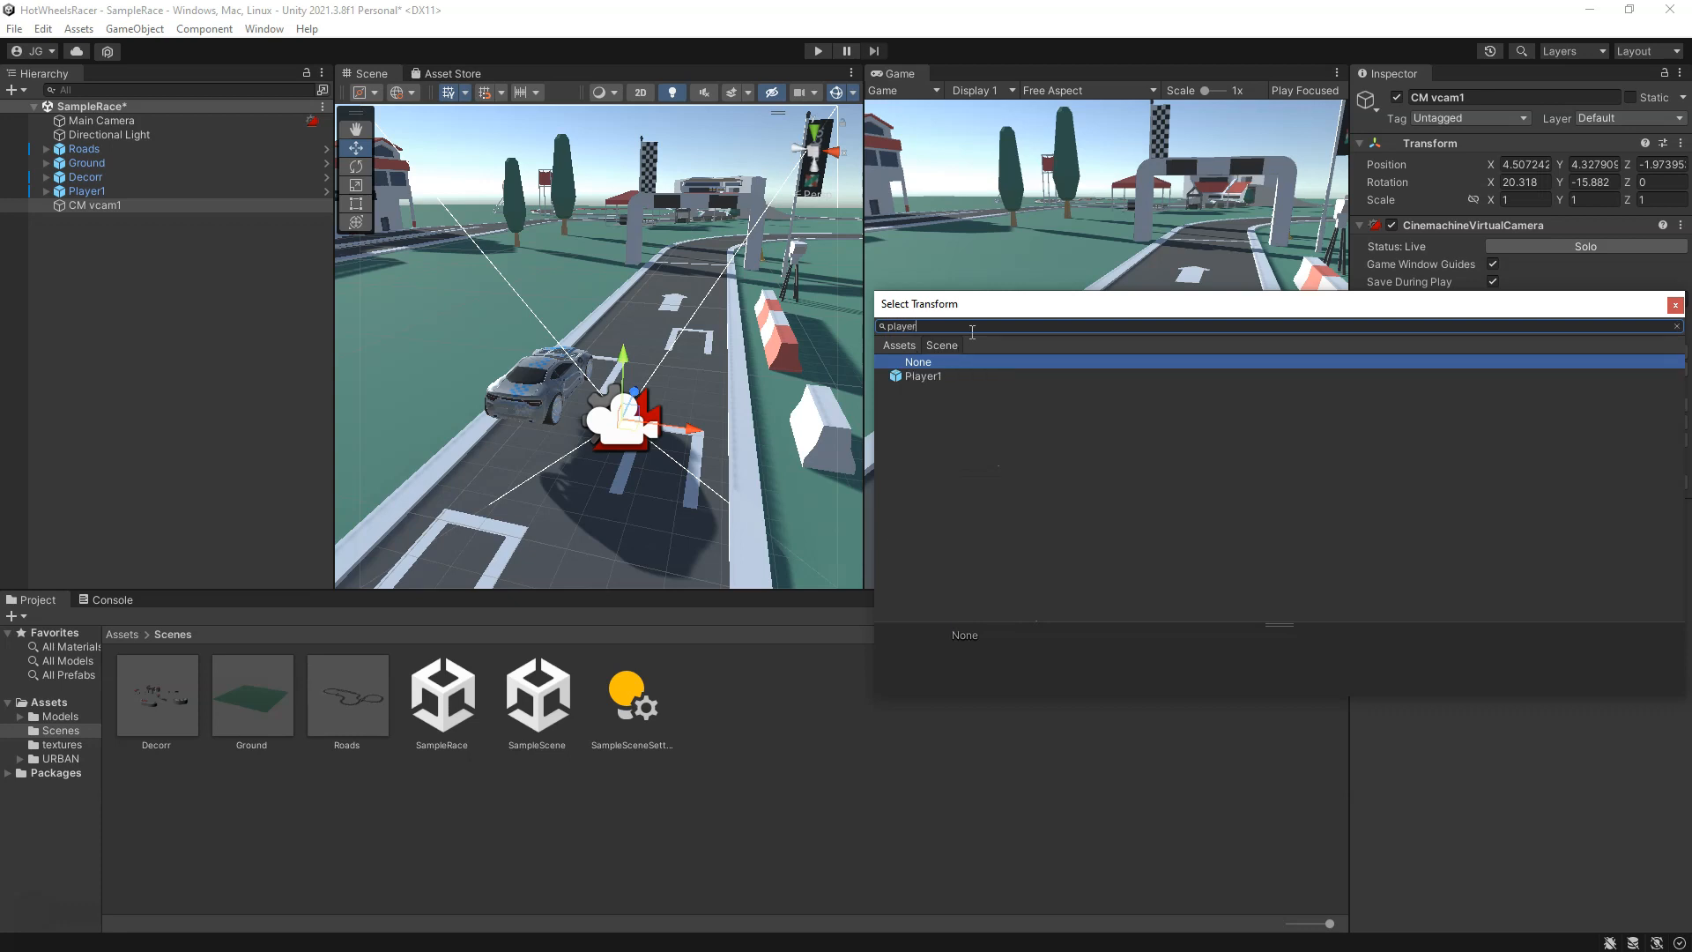
double_click(920, 376)
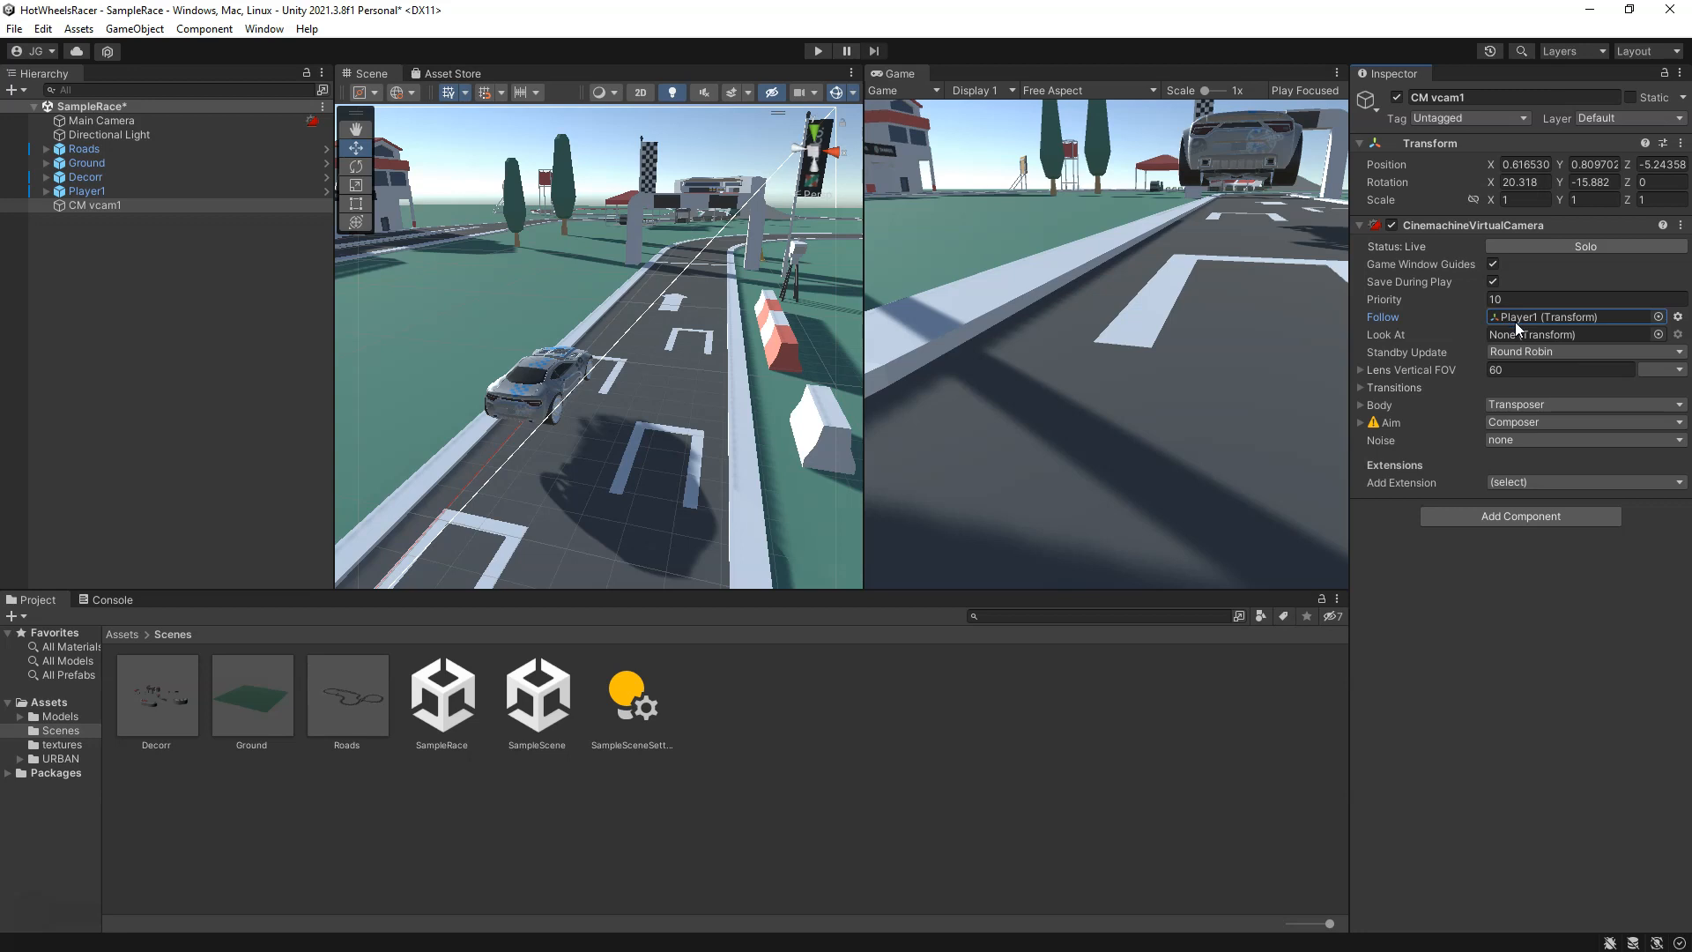
Step: Raise CM vcam1 behind the car to a Y position of about 7.7
middle_click_drag(569, 380, 597, 419)
scroll(626, 436, "down", 2)
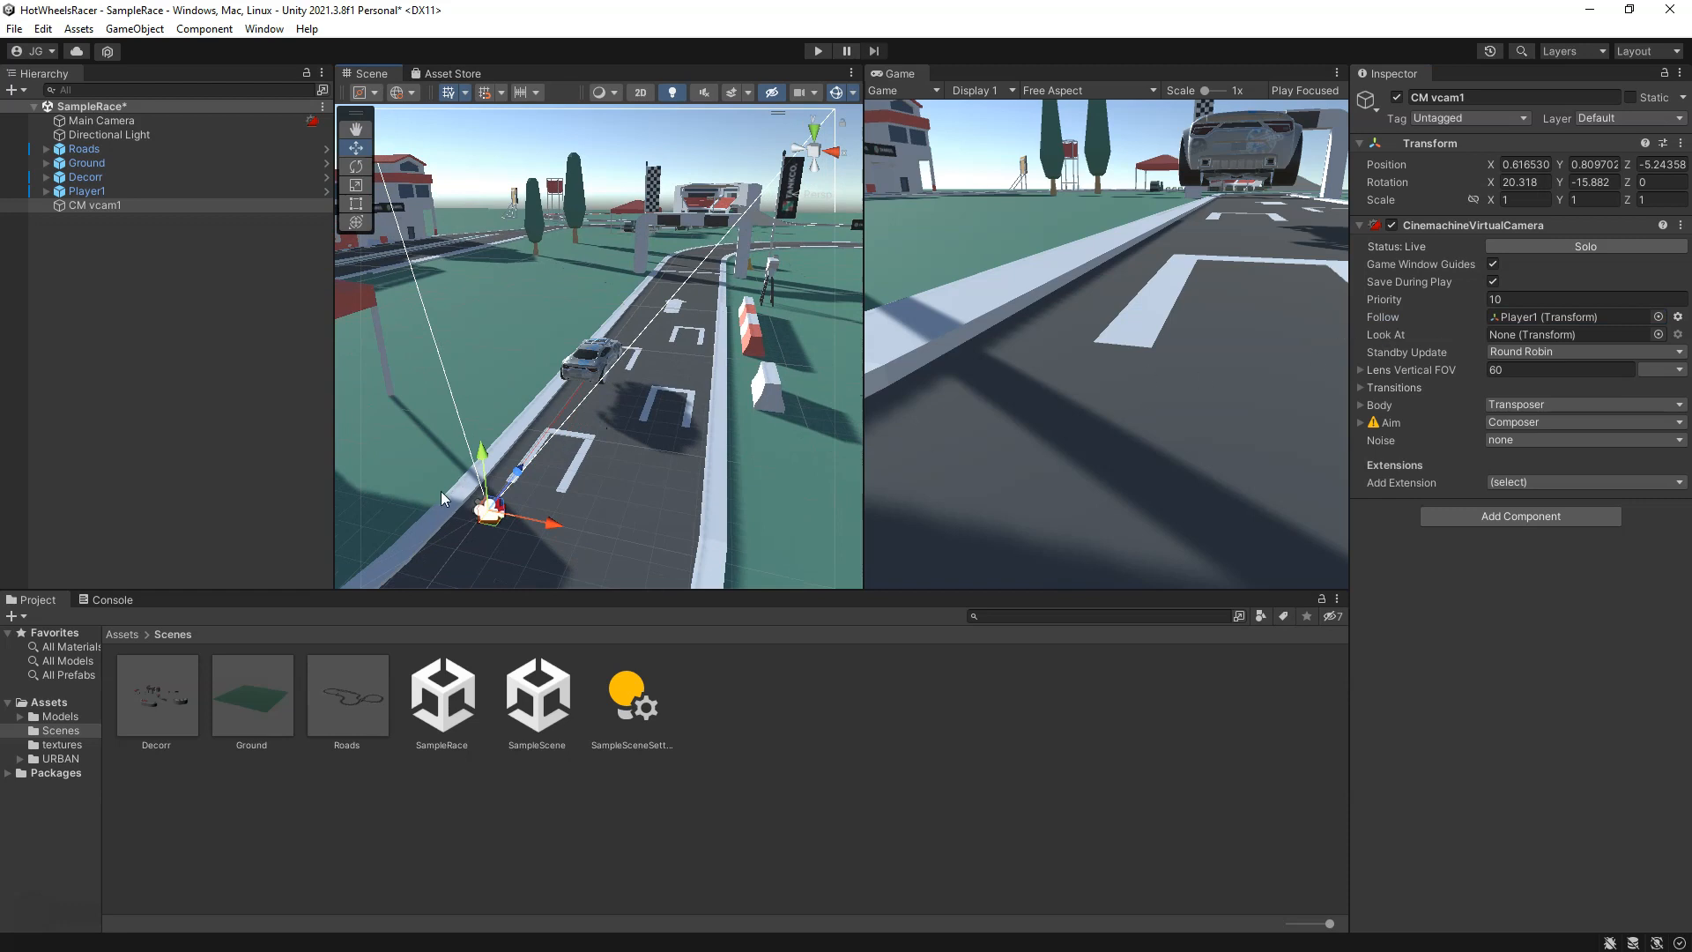
left_click_drag(485, 483, 531, 213)
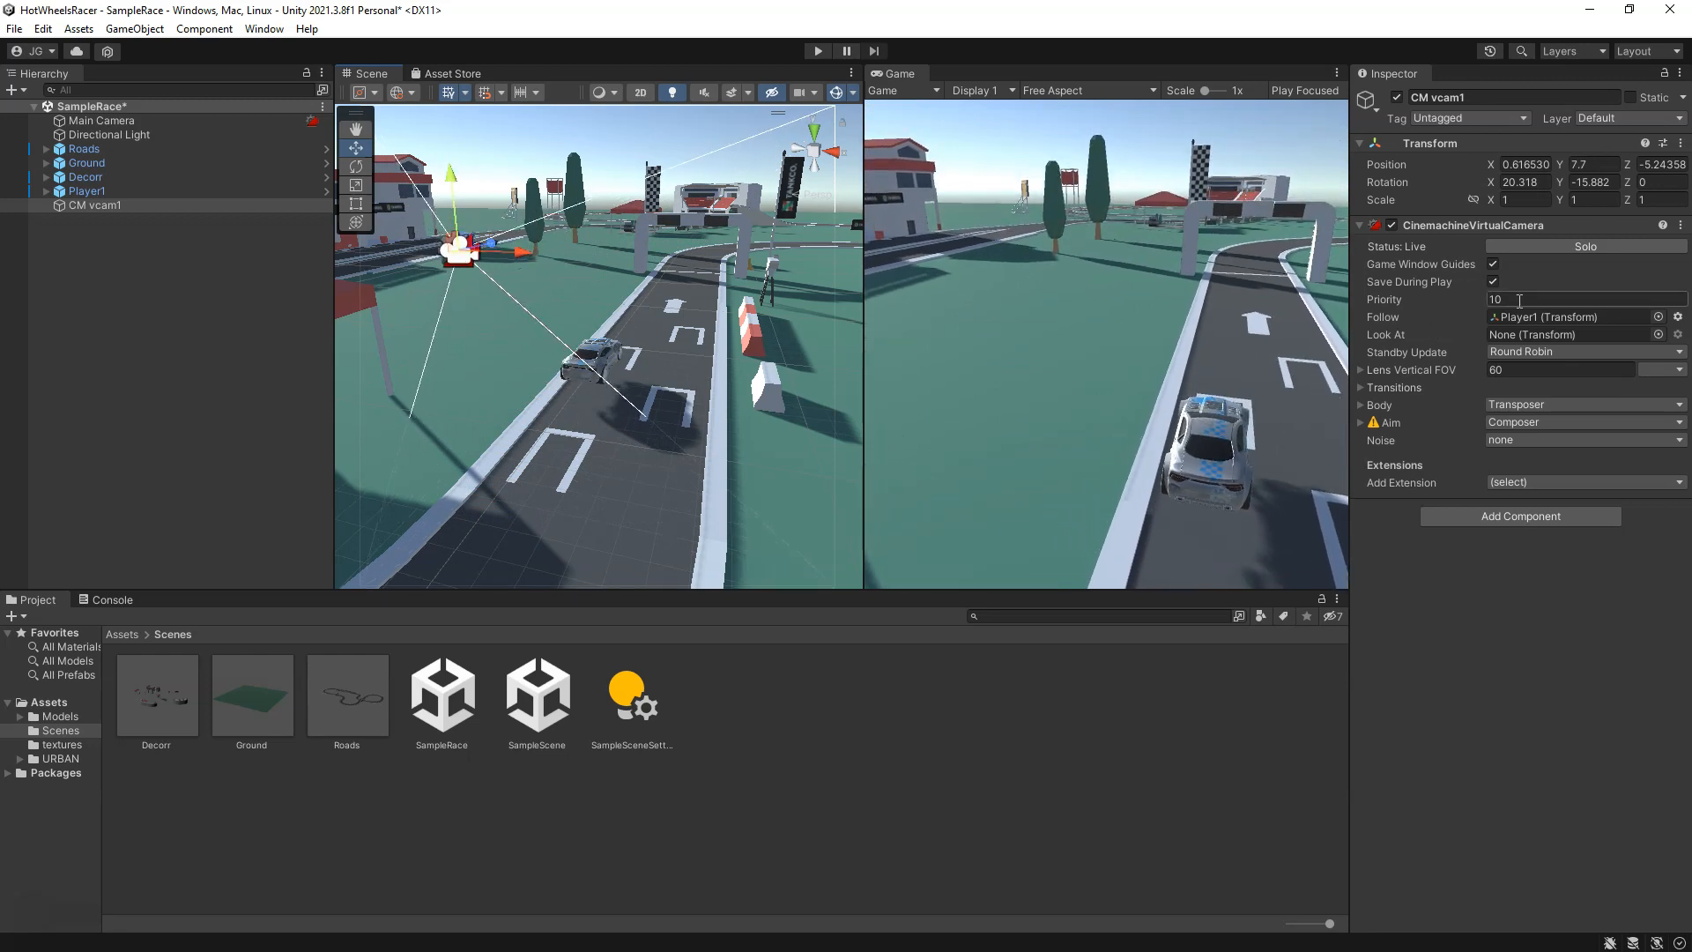
mouse_move(455, 194)
left_mouse_down()
mouse_move(452, 384)
mouse_move(467, 196)
left_mouse_up()
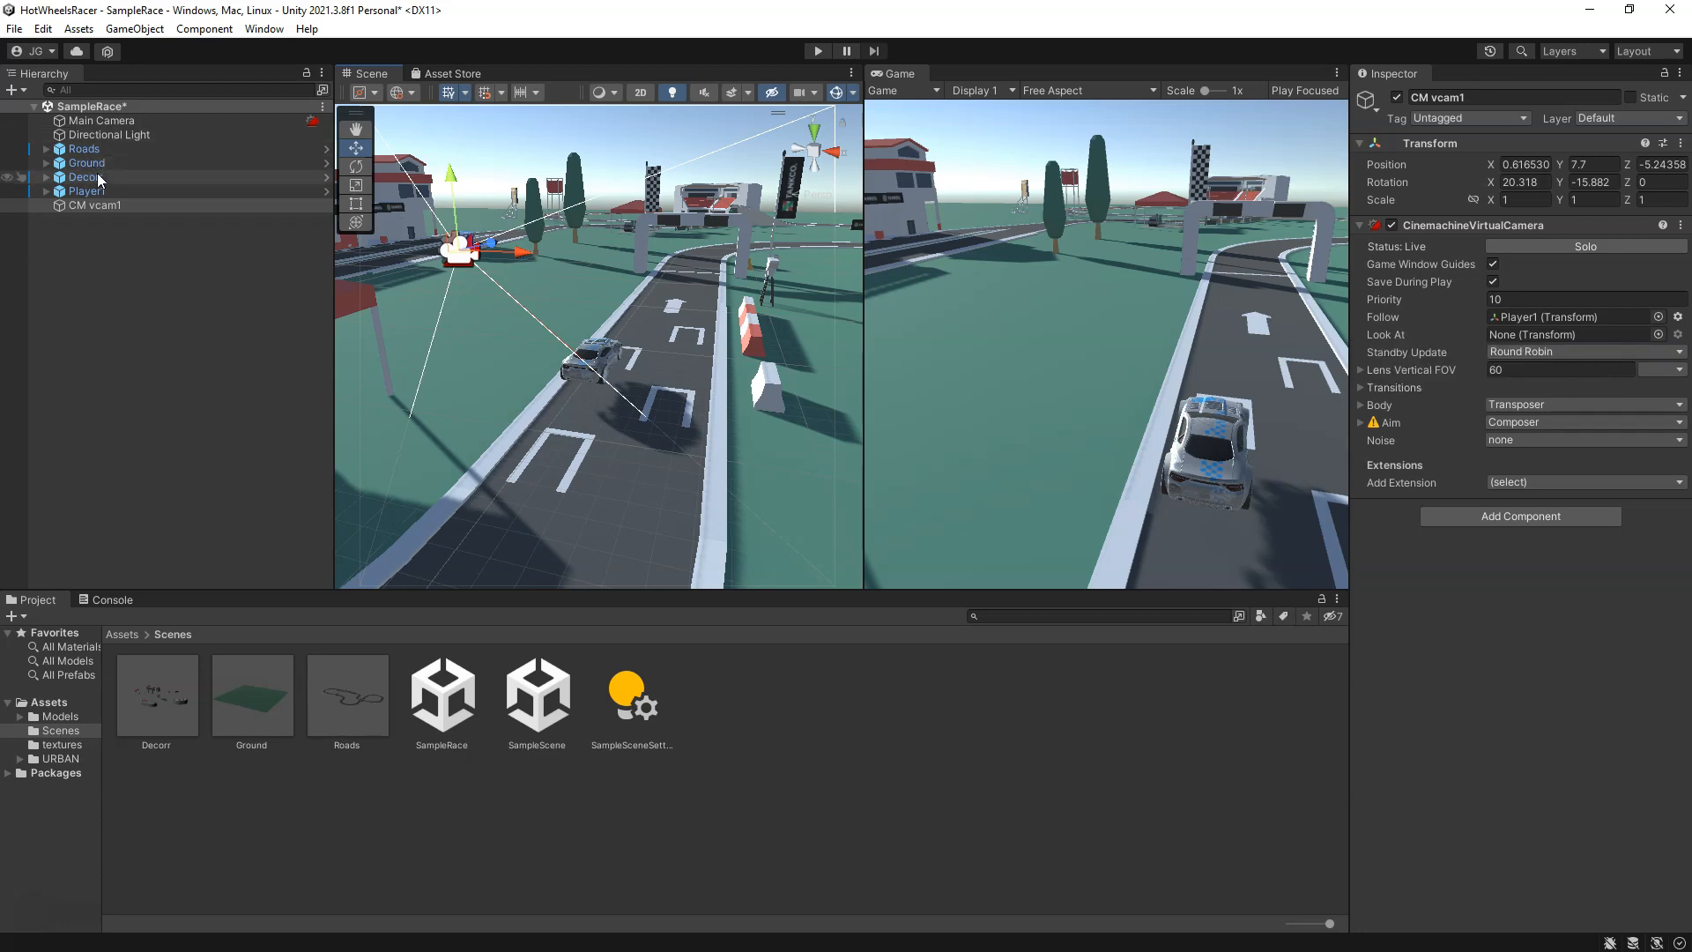
Step: Assign Player1 as CM vcam1's Look At target and move the camera to about Y 5.56, Z -3.88
left_click_drag(91, 194, 1545, 338)
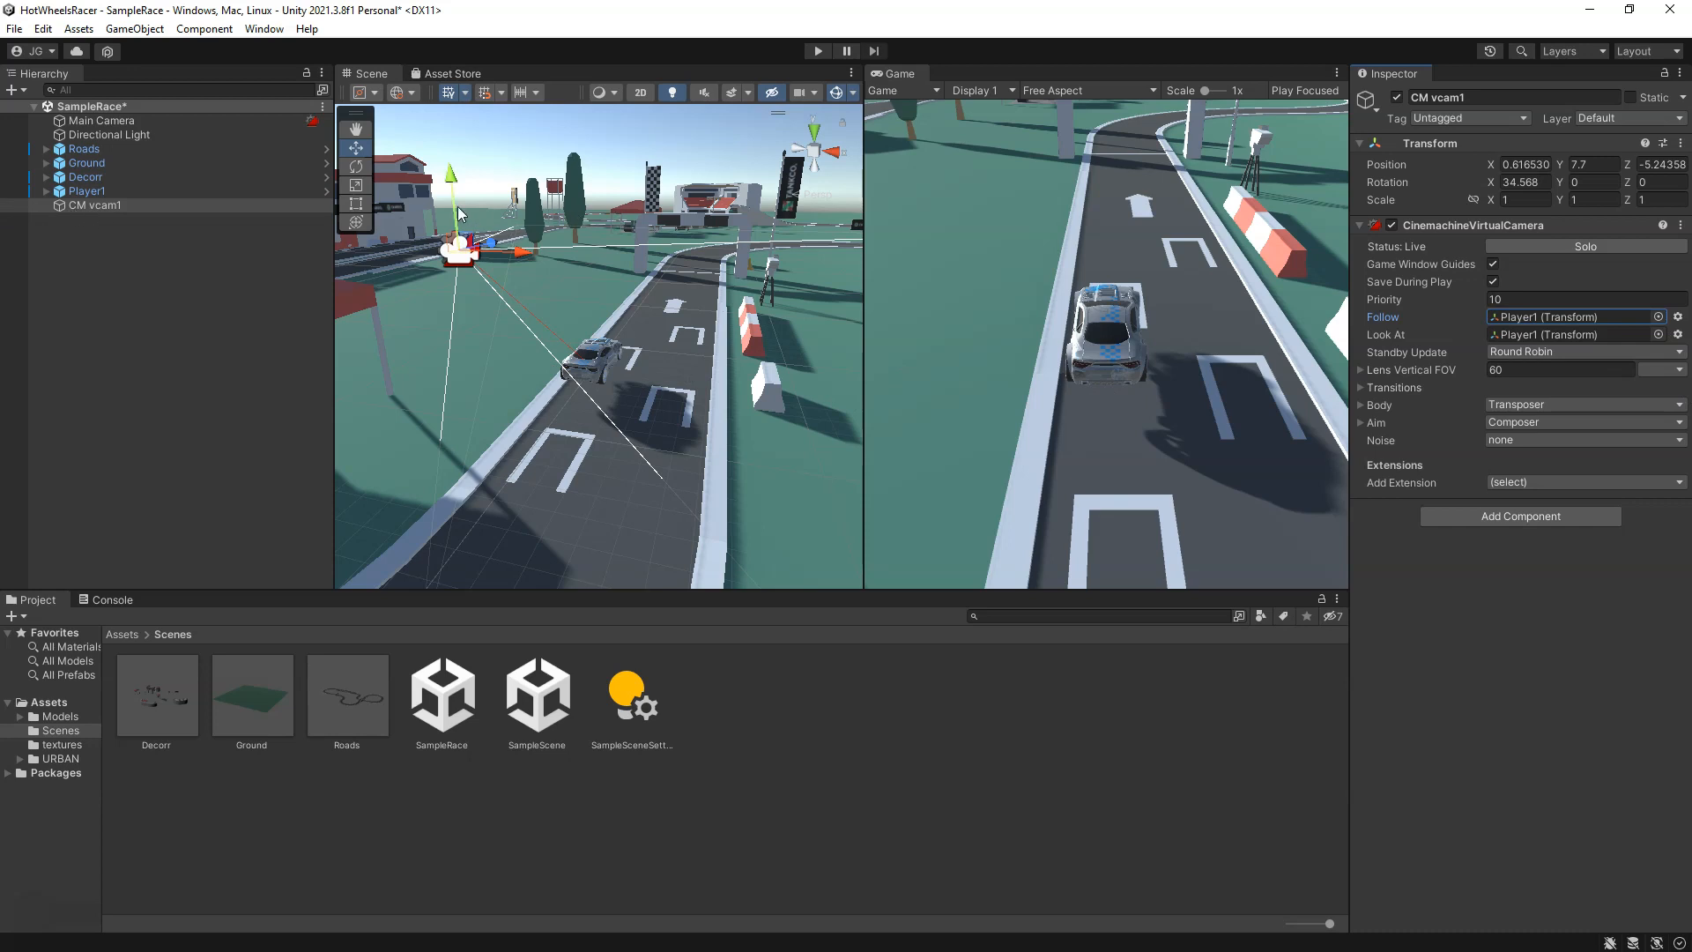
left_click_drag(455, 207, 569, 395)
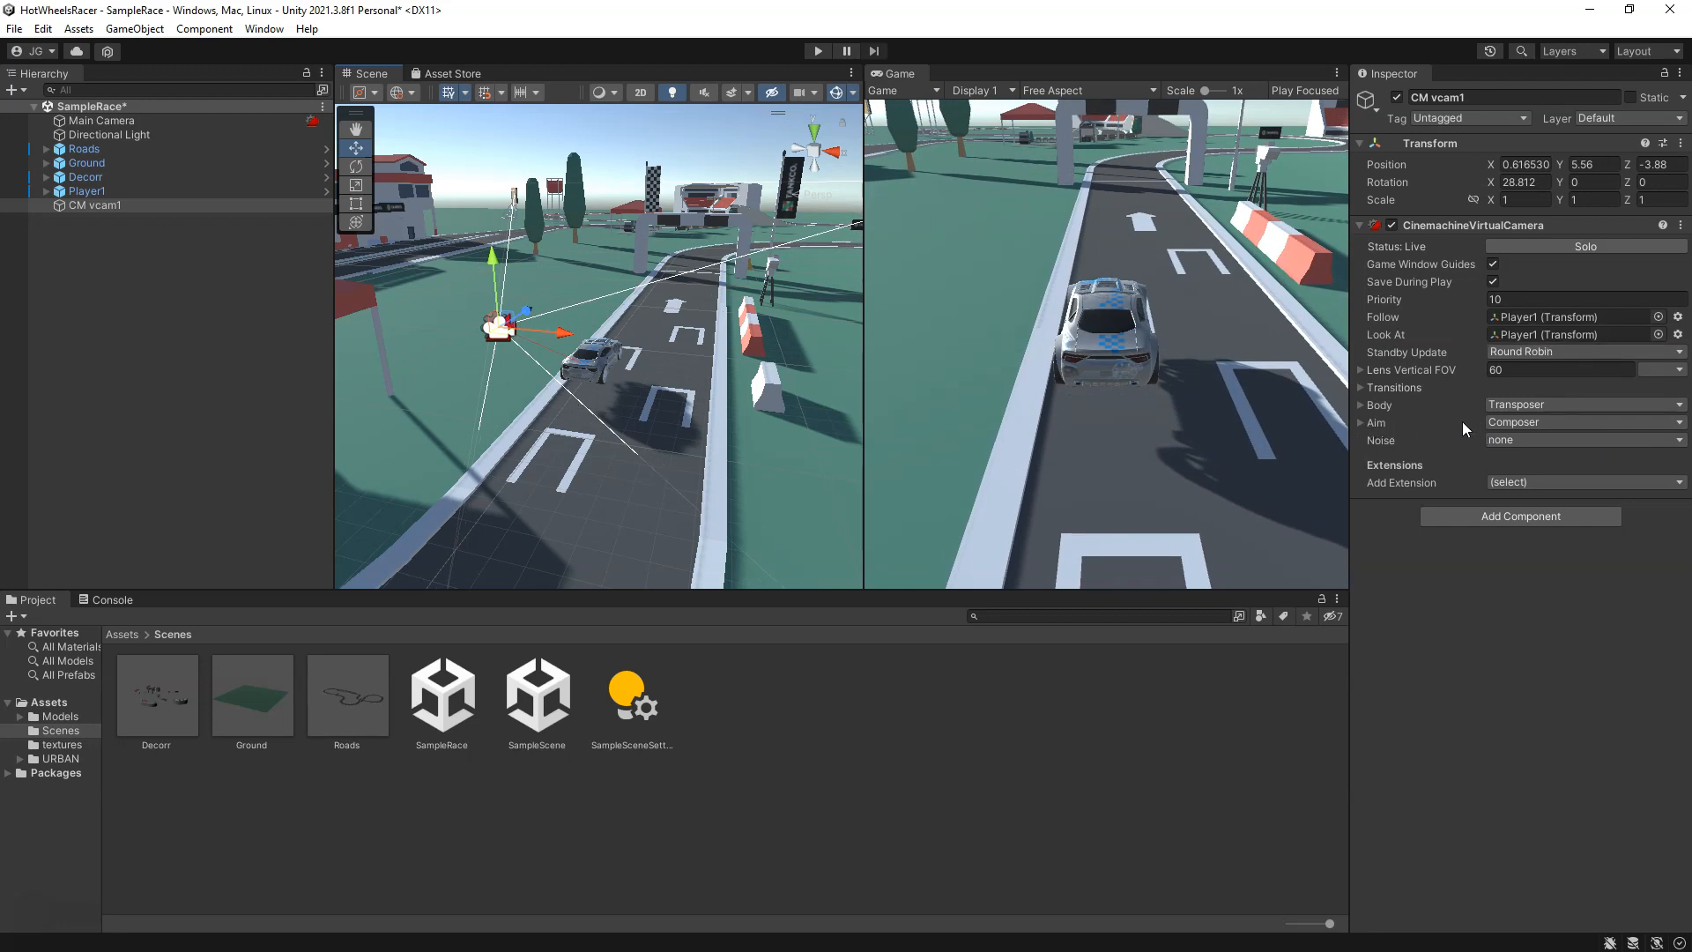
Step: Set the Z value of the Tracked Object Offset to 4.57 in CM vcam1's Aim settings
left_click(1362, 423)
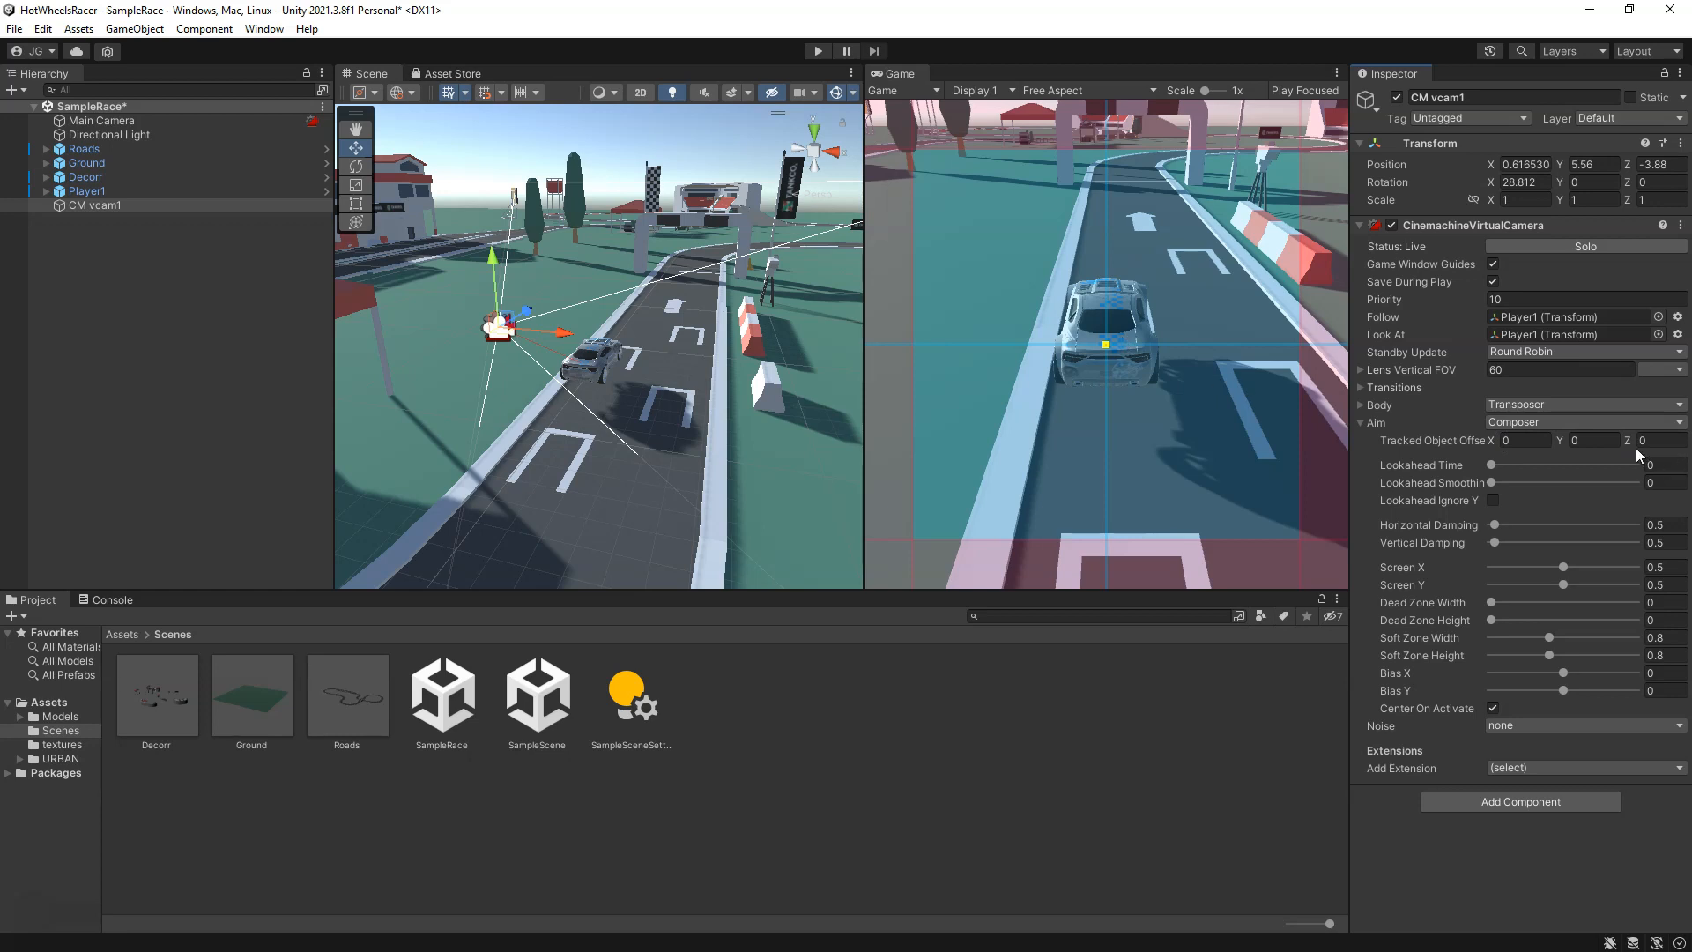
left_click_drag(1630, 443, 1649, 443)
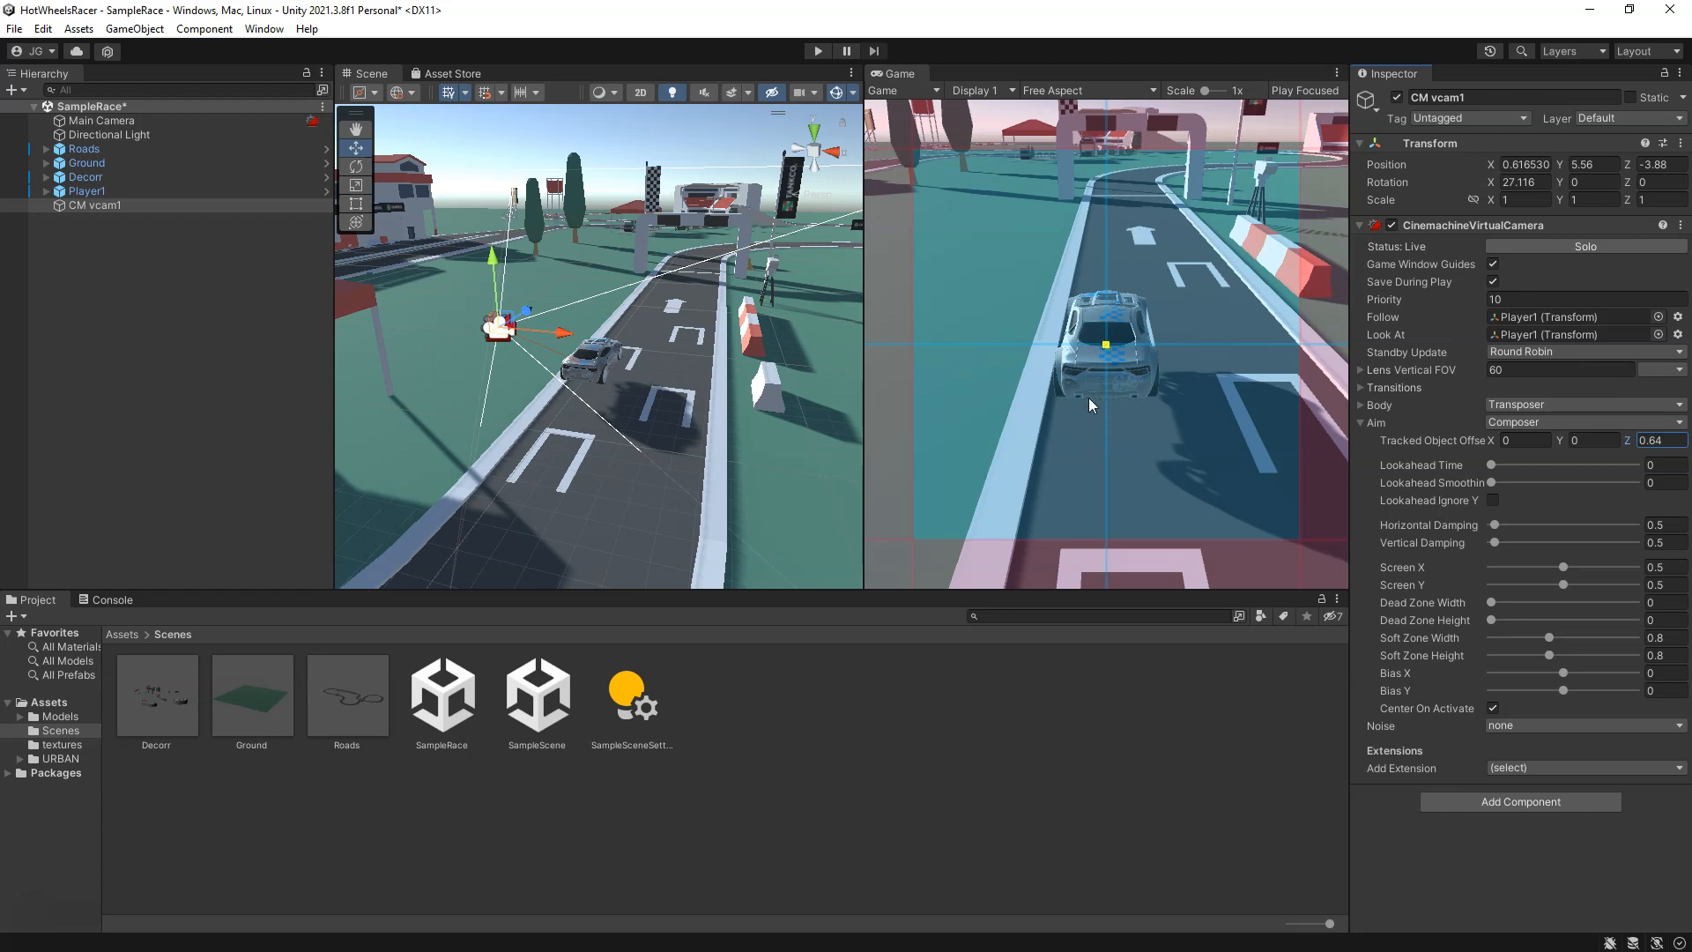
left_click_drag(1633, 439, 79, 393)
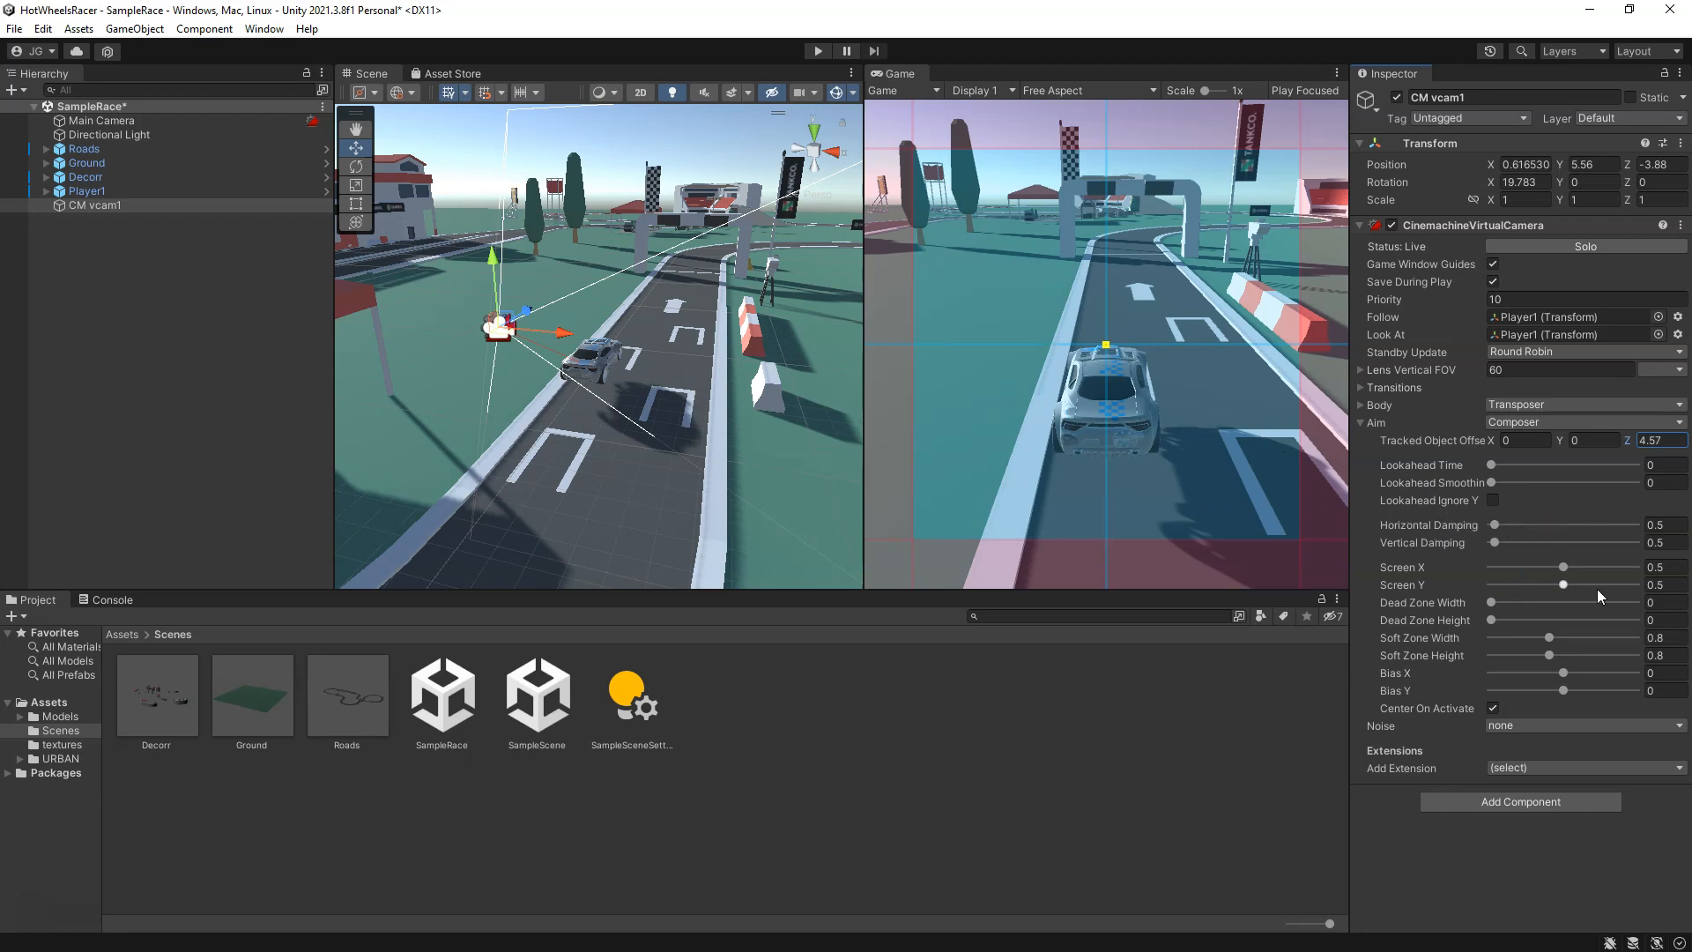
Step: Set the Aim's horizontal and vertical damping to 0, check the Body settings, and collapse both sections
left_click_drag(1500, 524, 1488, 543)
left_click(1360, 404)
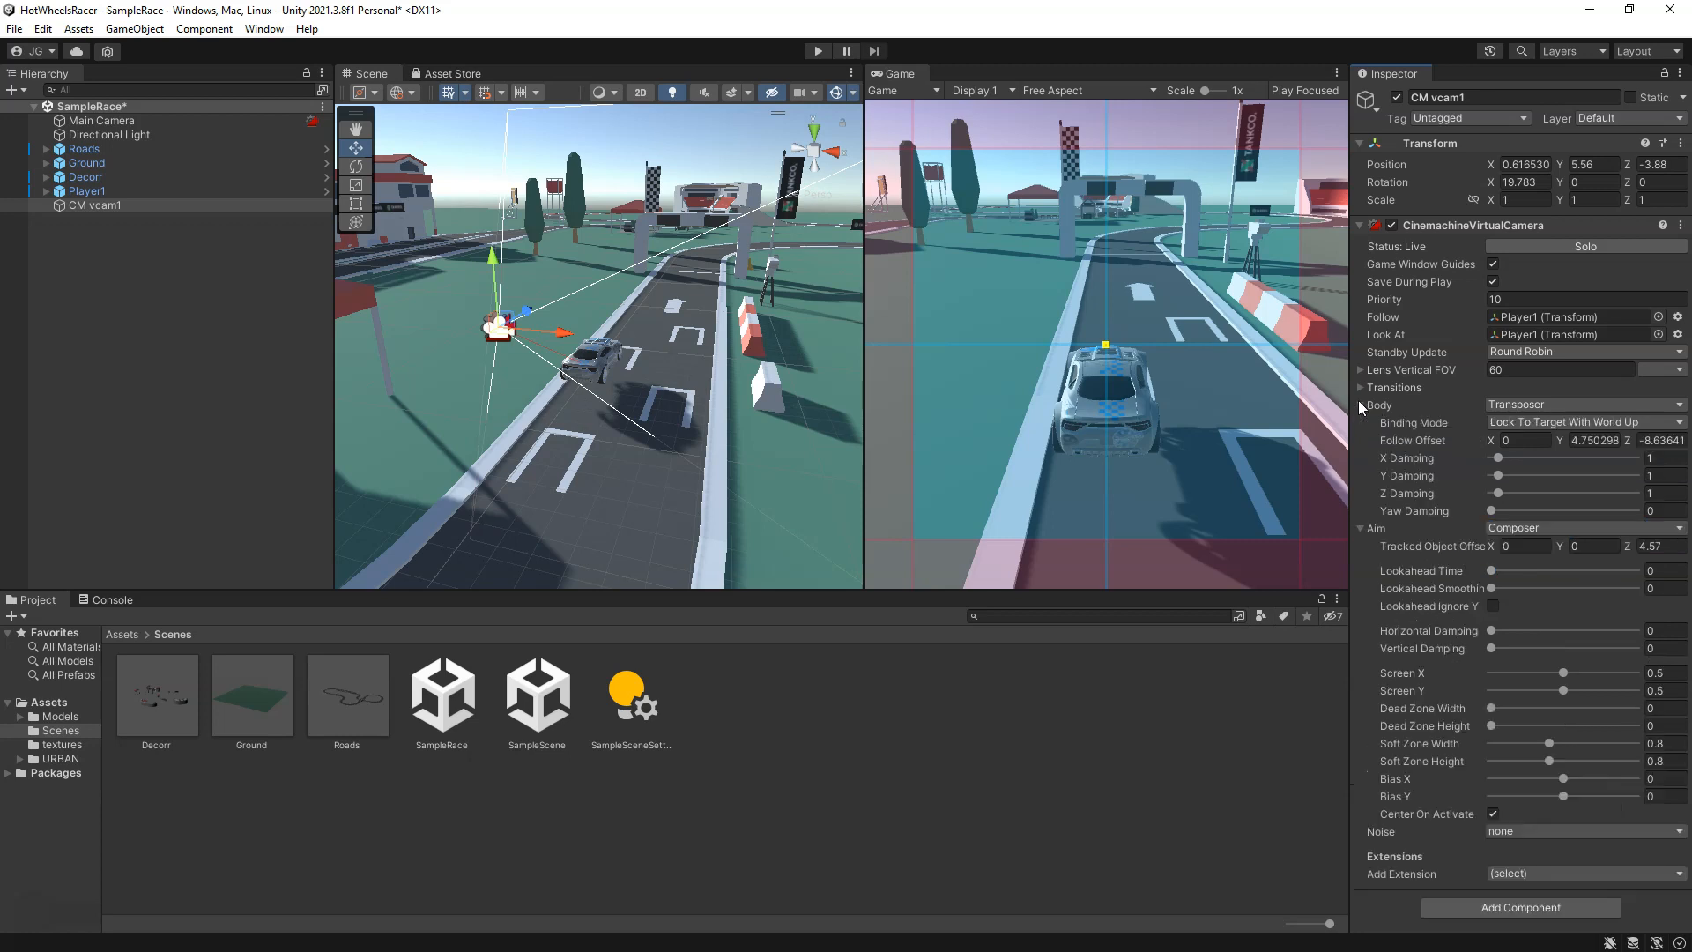
left_click(1360, 404)
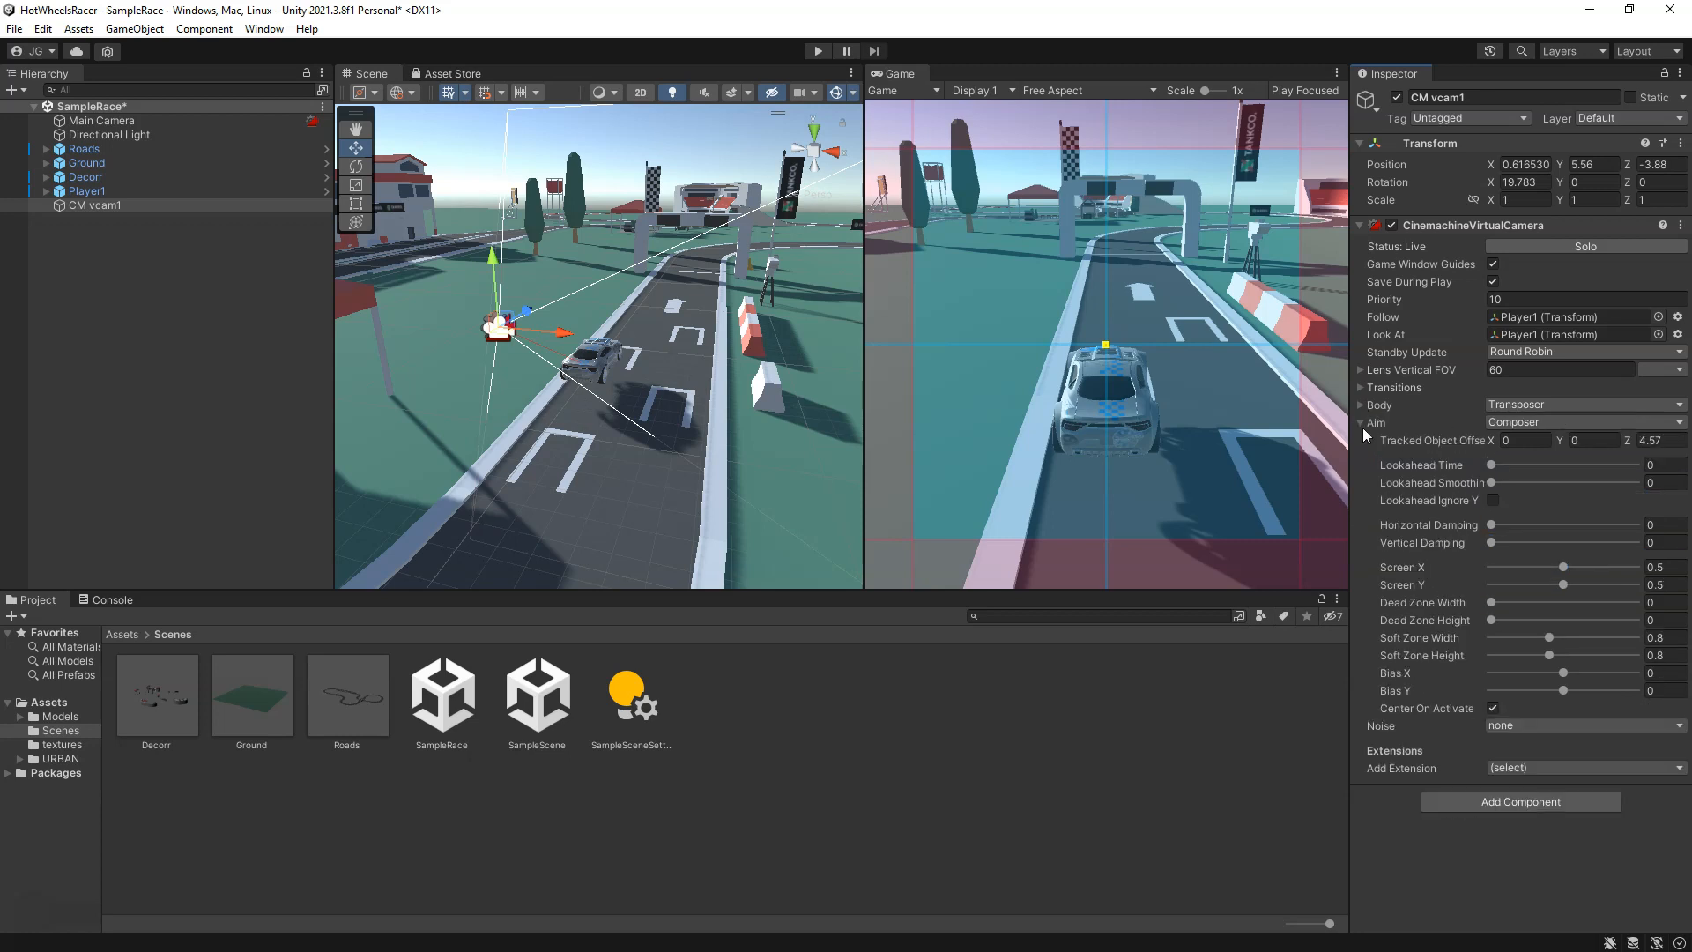
left_click(1363, 427)
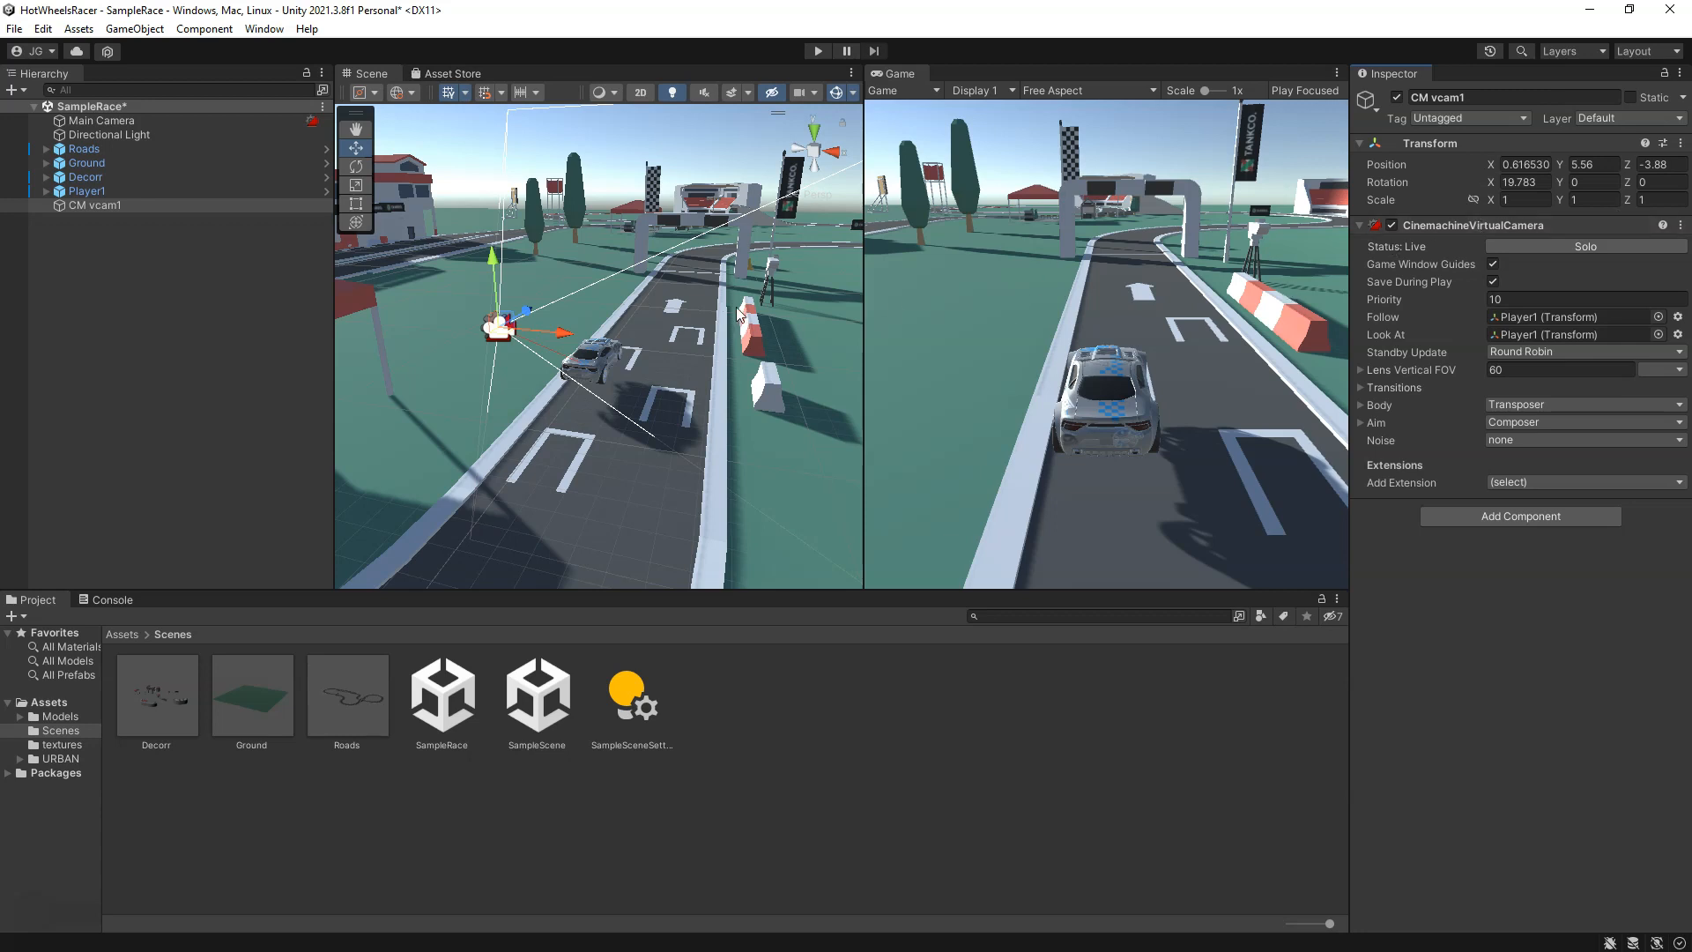
Step: Play the scene to test how the virtual camera follows the car, and stop the test
left_click(819, 51)
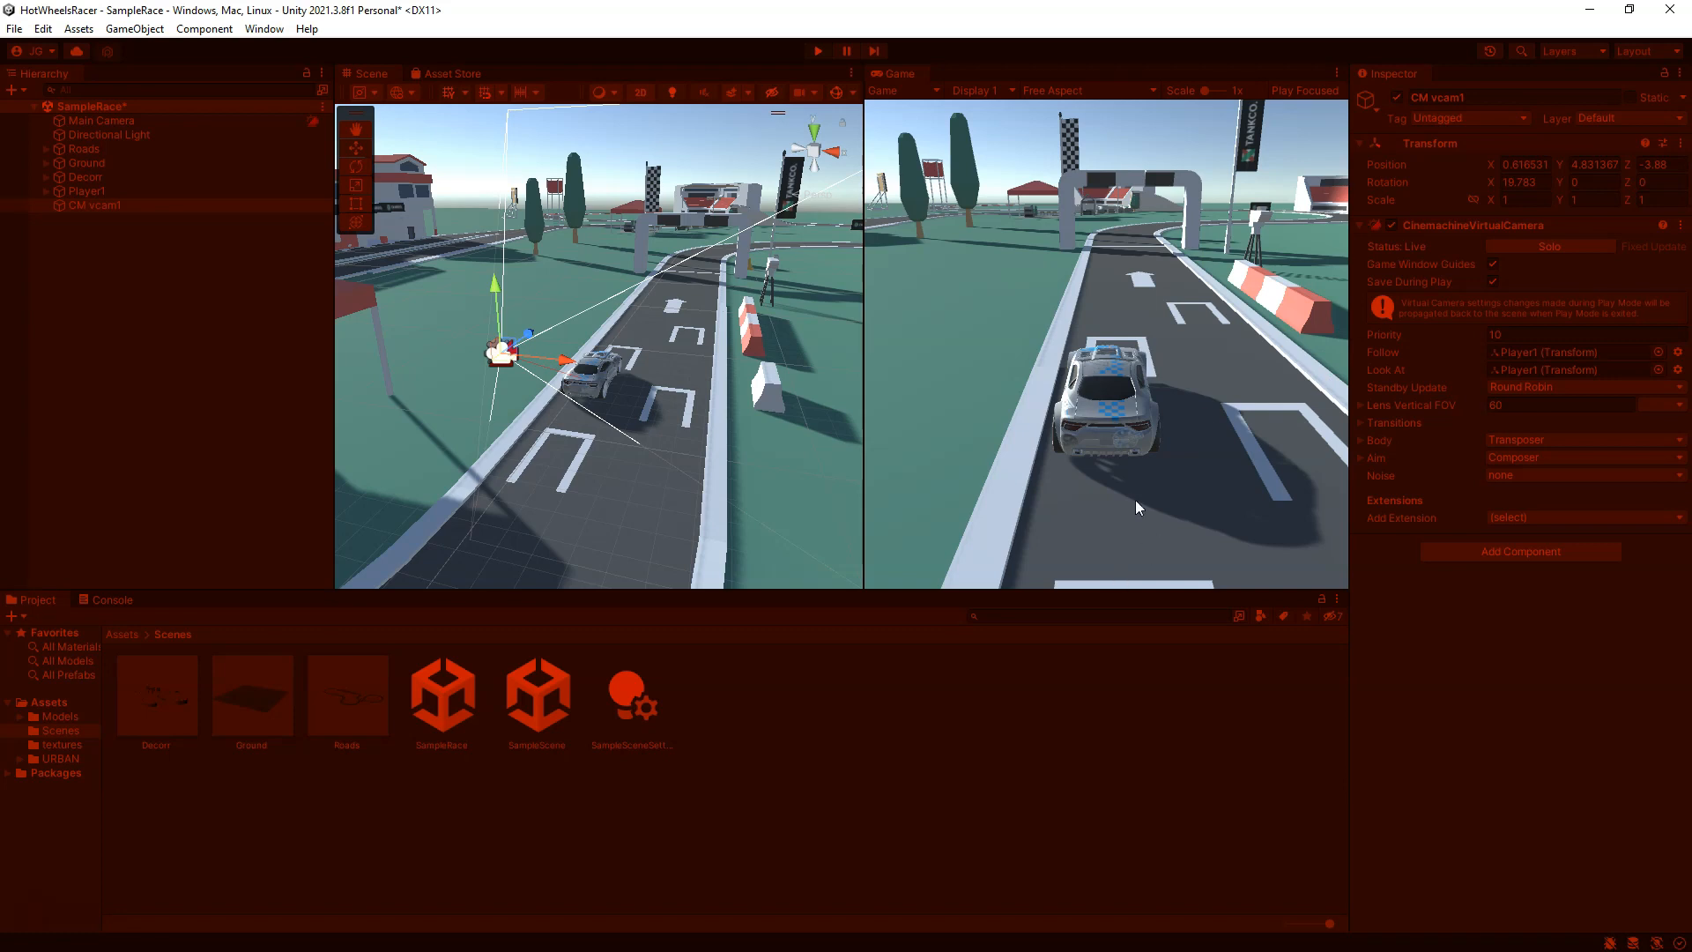
left_click(816, 52)
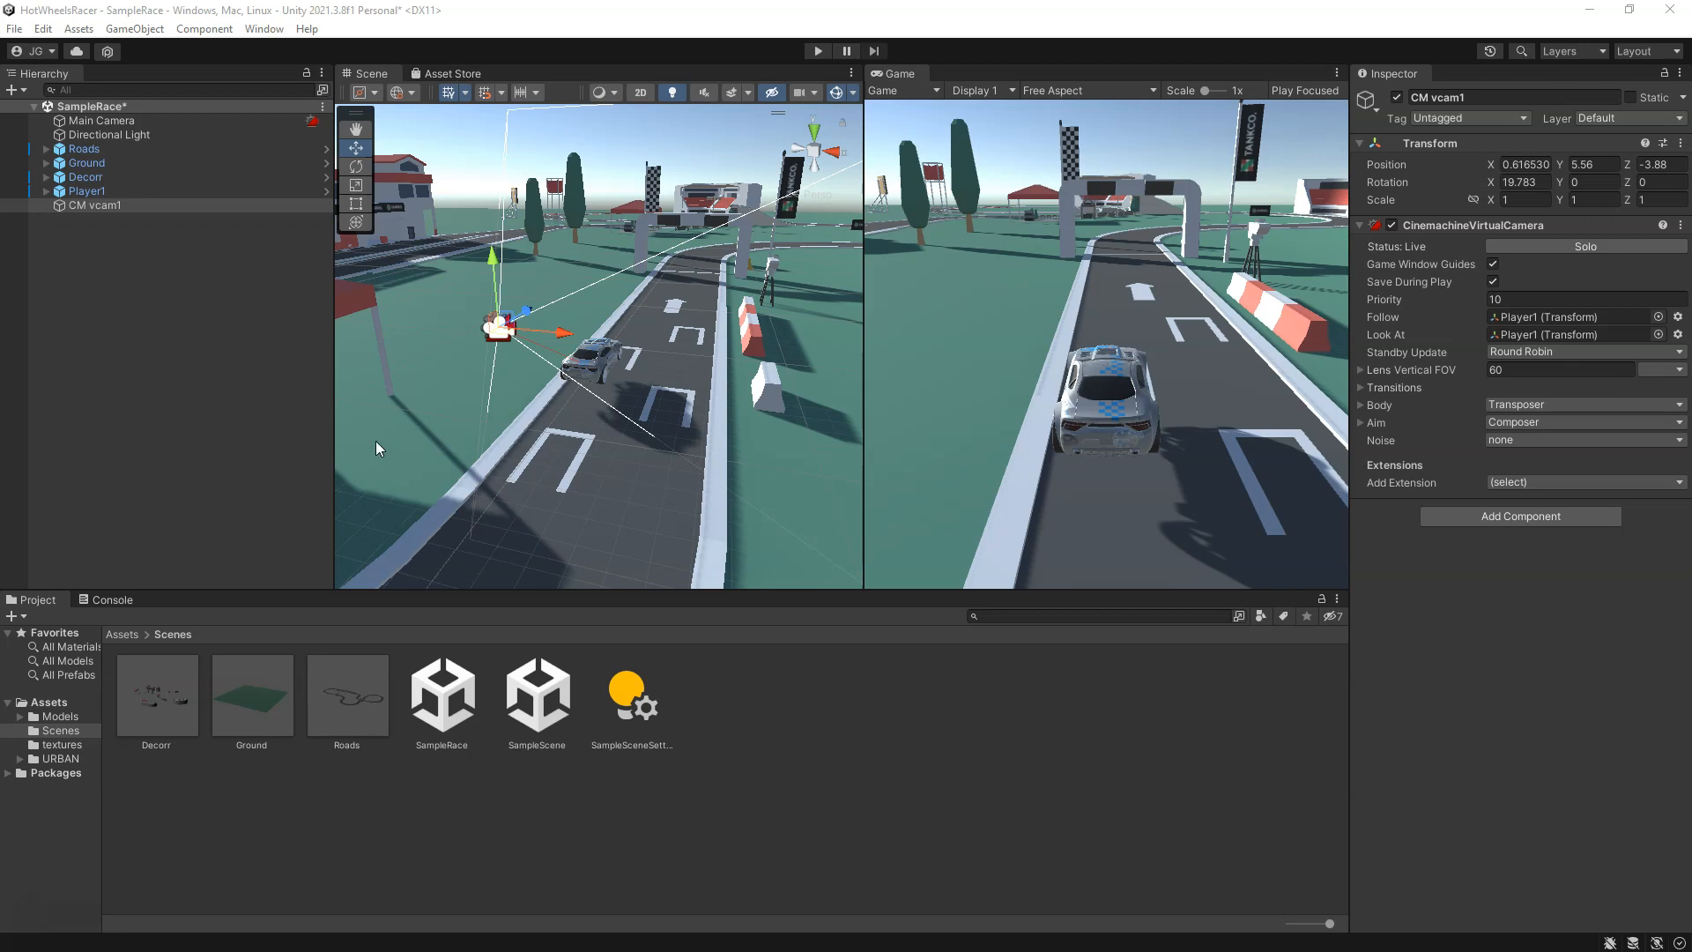
Step: Deselect the virtual camera and save the SampleRace scene
left_click(169, 312)
key("ctrl+s")
left_click(118, 108)
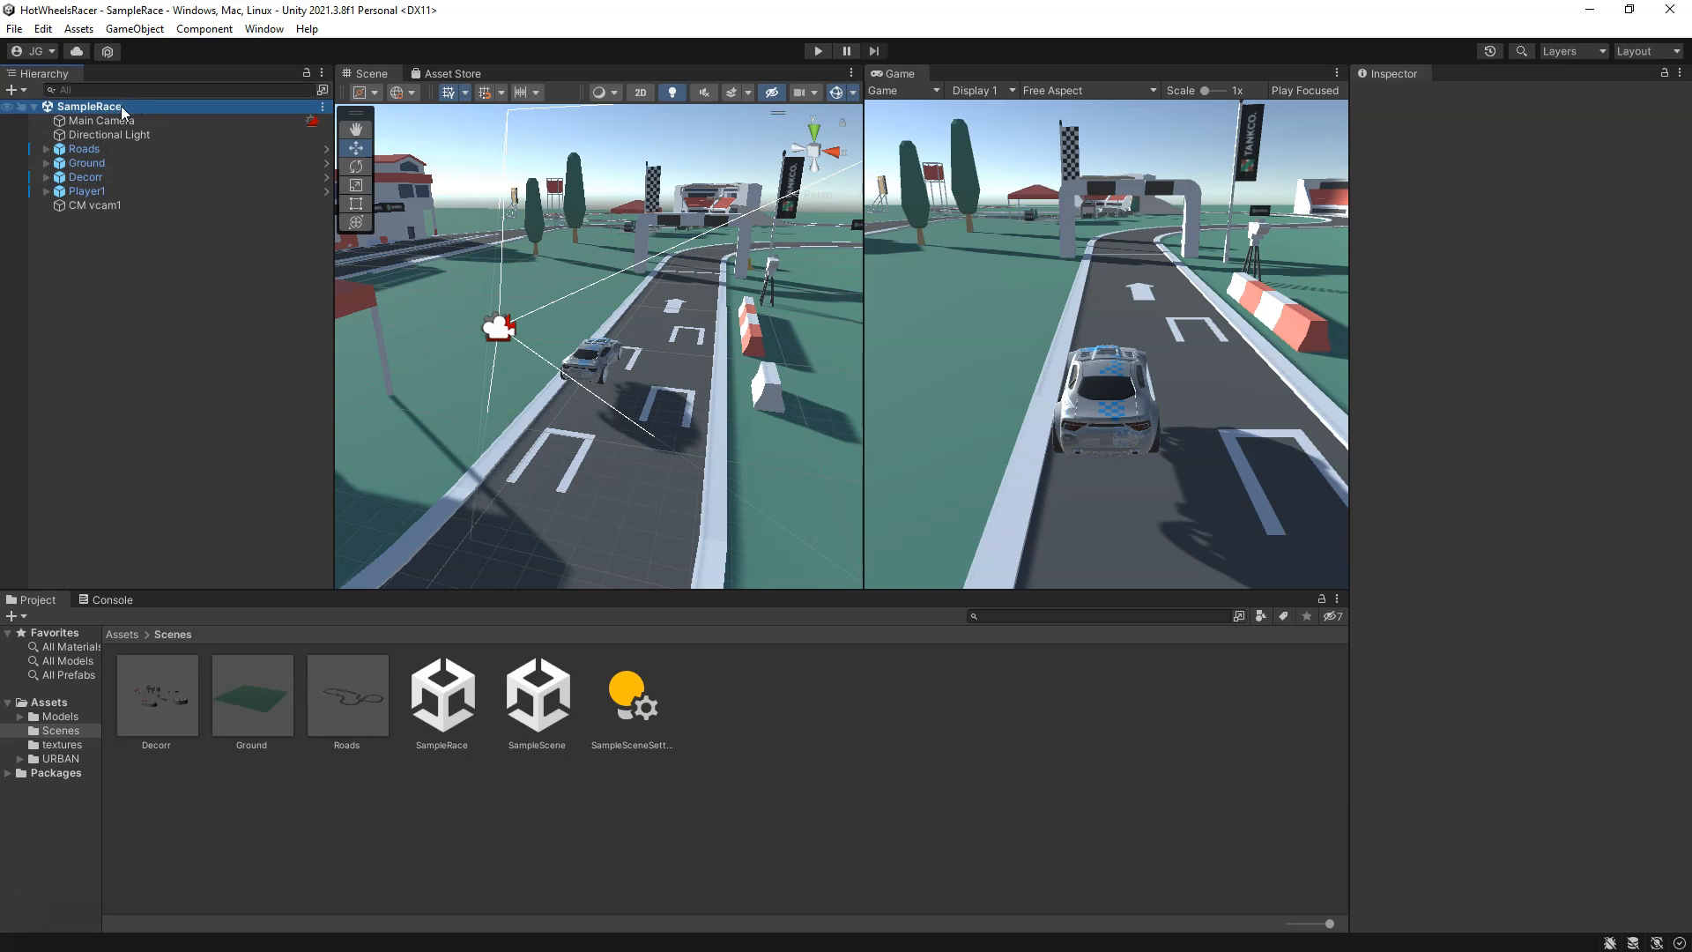
Step: Set the External Script Editor preference to Visual Studio 2022 and close the Preferences window
left_click(43, 28)
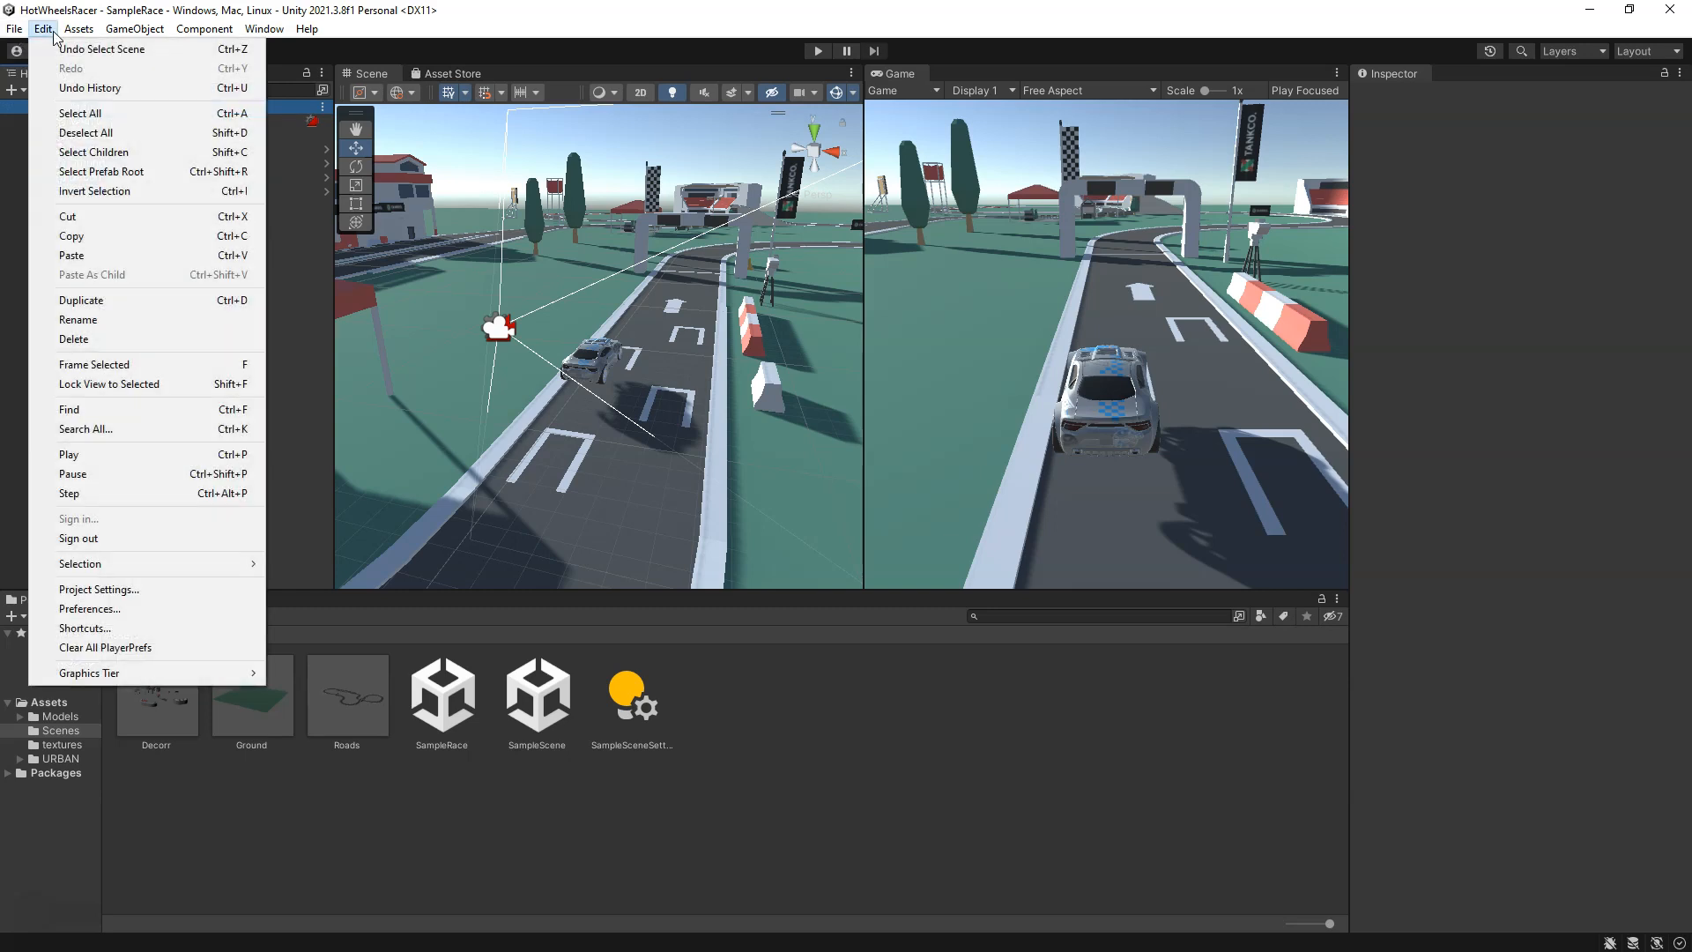
left_click(159, 612)
left_click(304, 386)
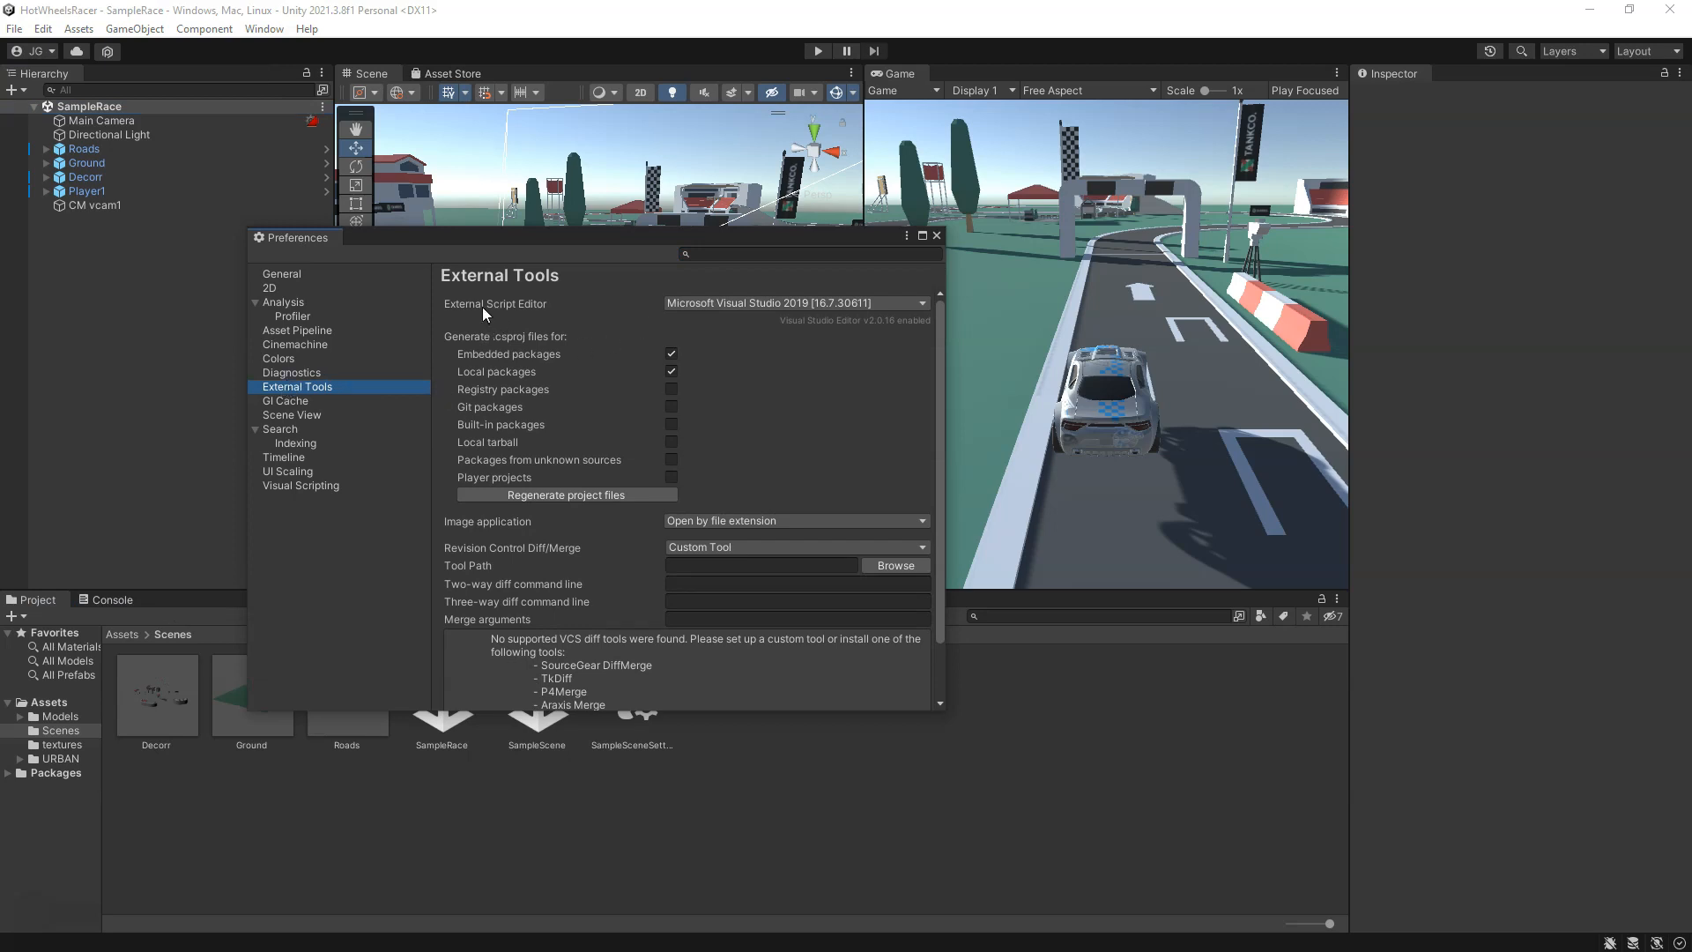
left_click(791, 307)
left_click(860, 303)
left_click(860, 303)
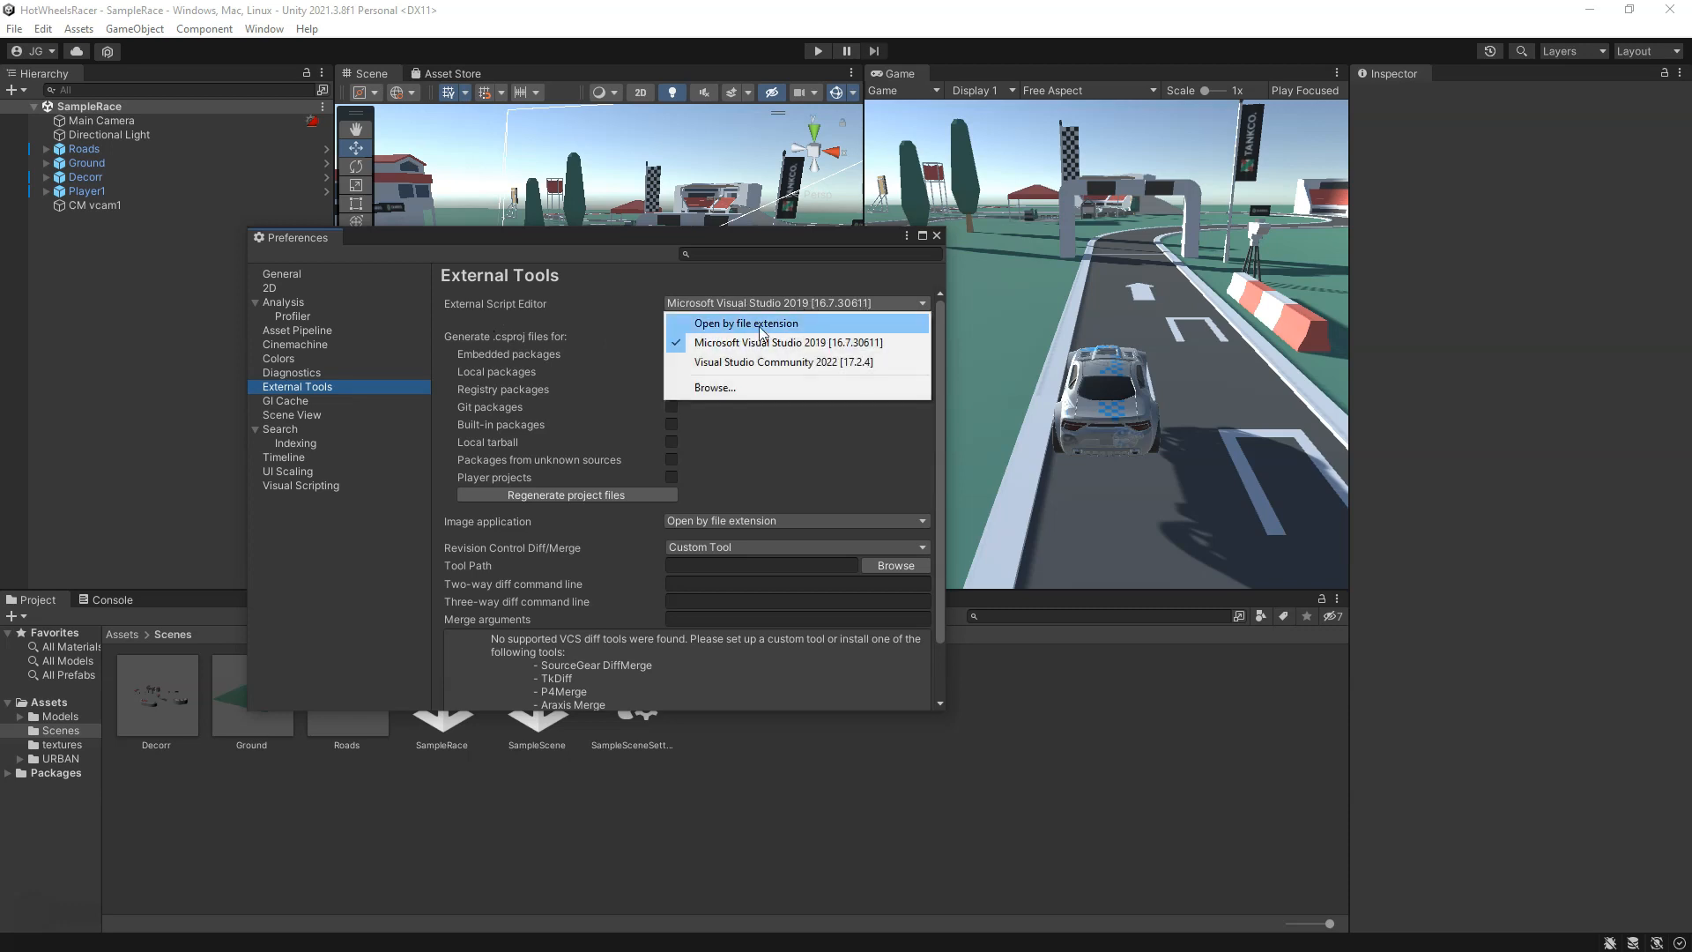
left_click(828, 362)
left_click(800, 303)
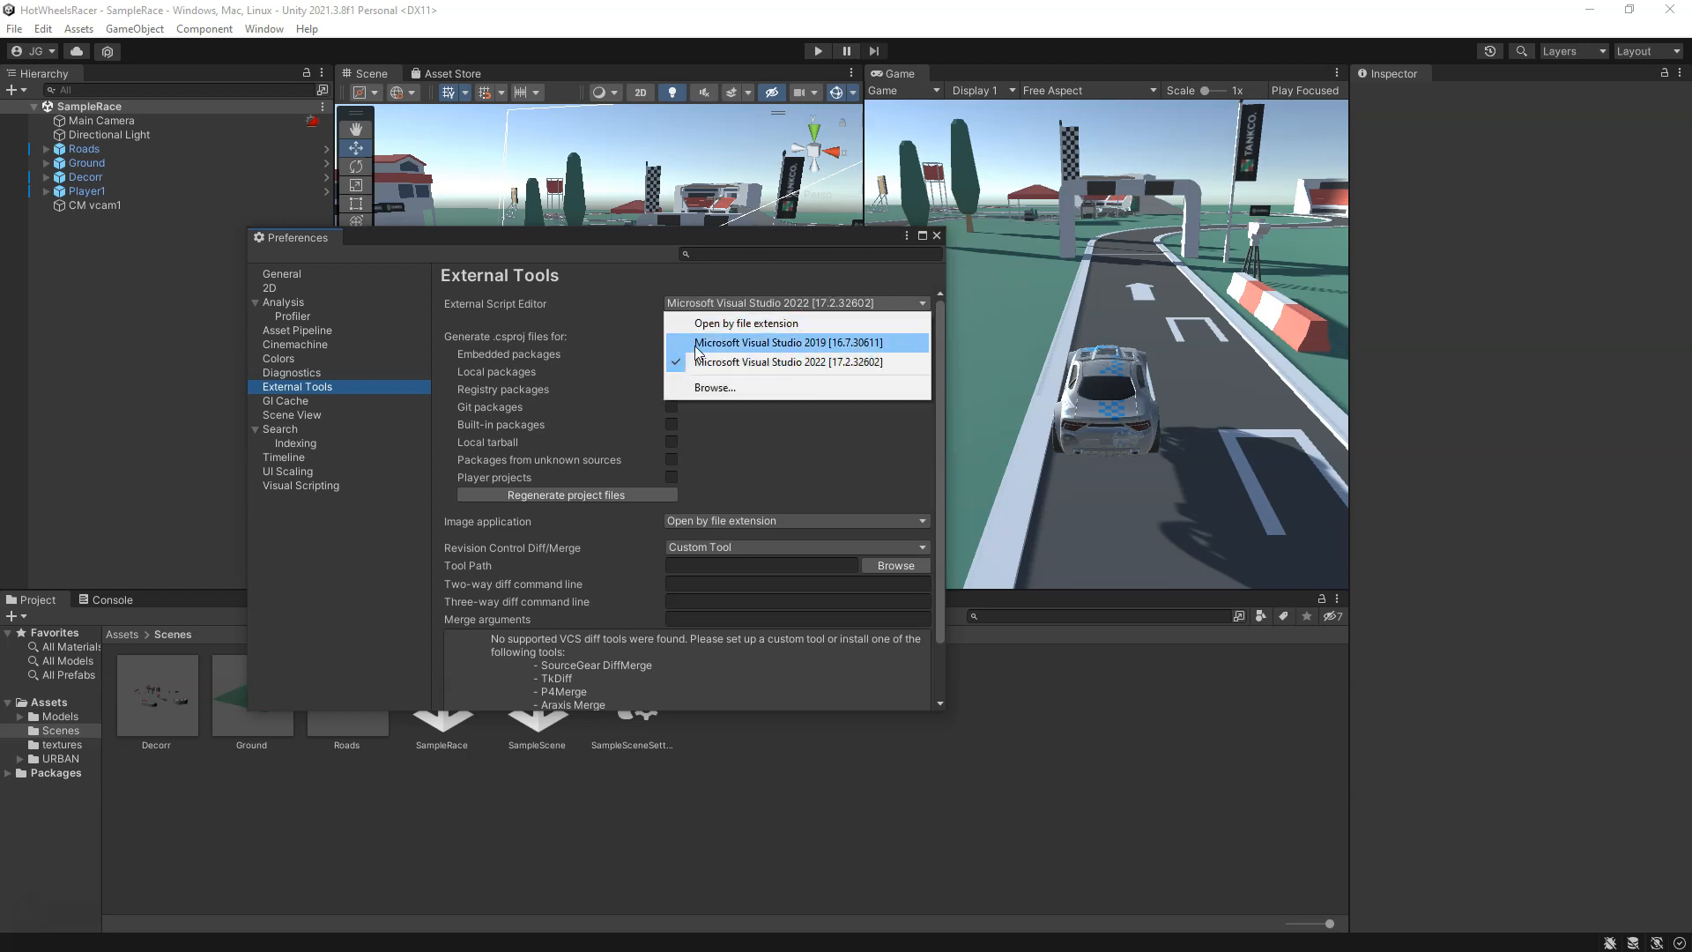
left_click(797, 367)
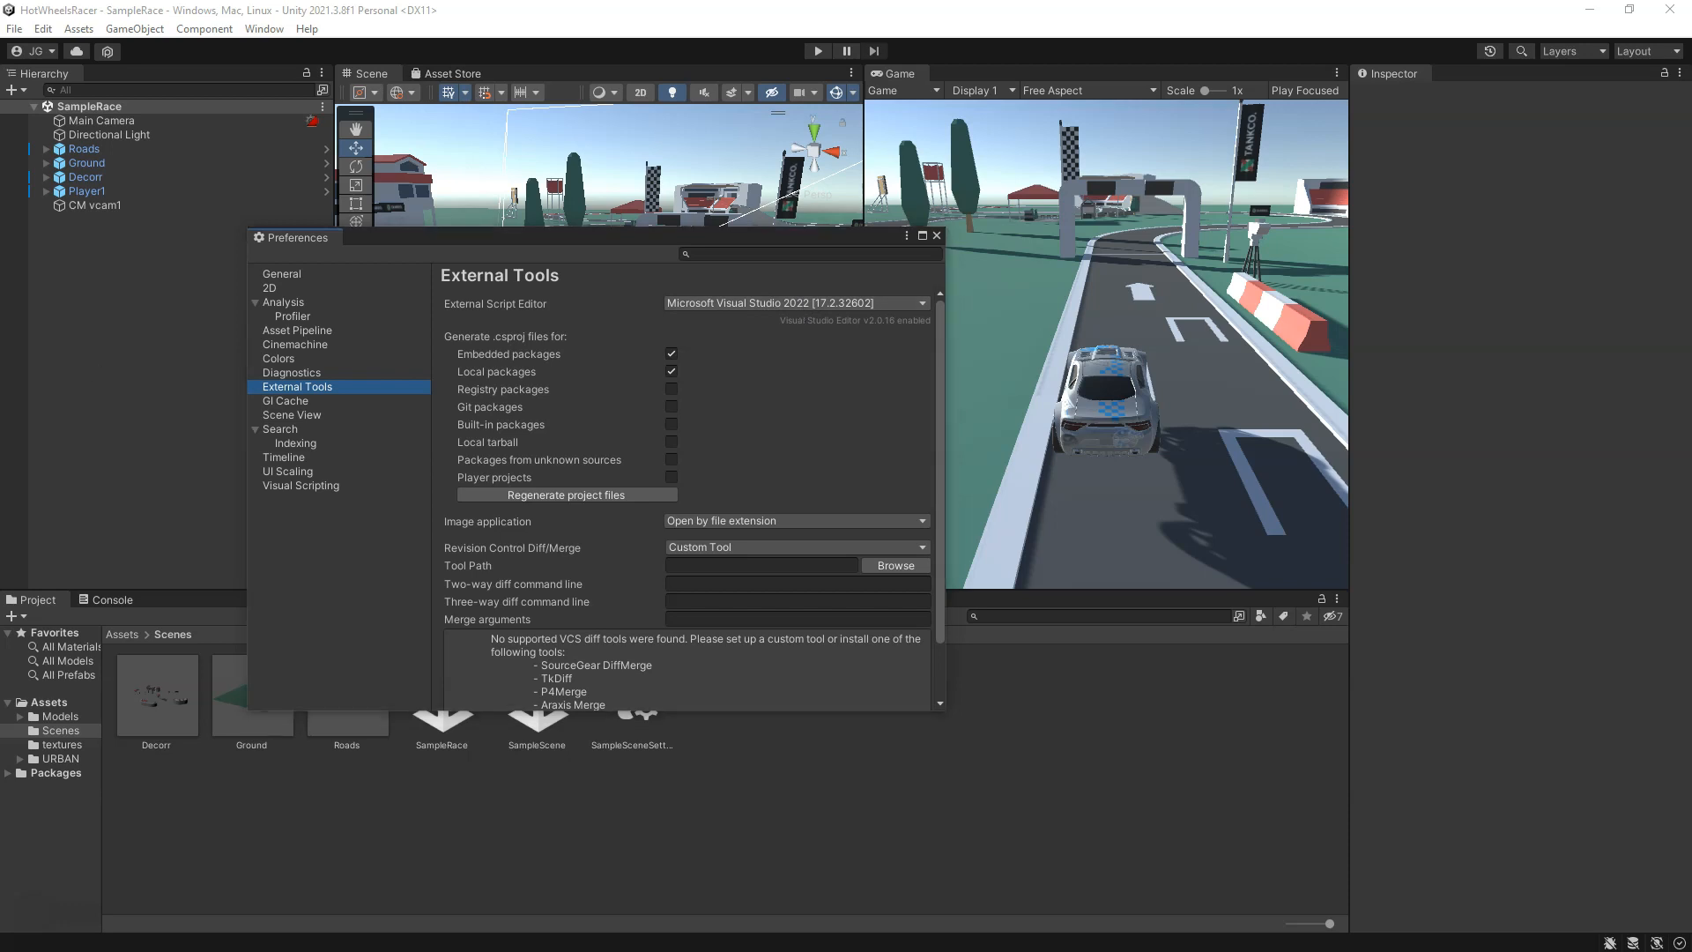
left_click(937, 235)
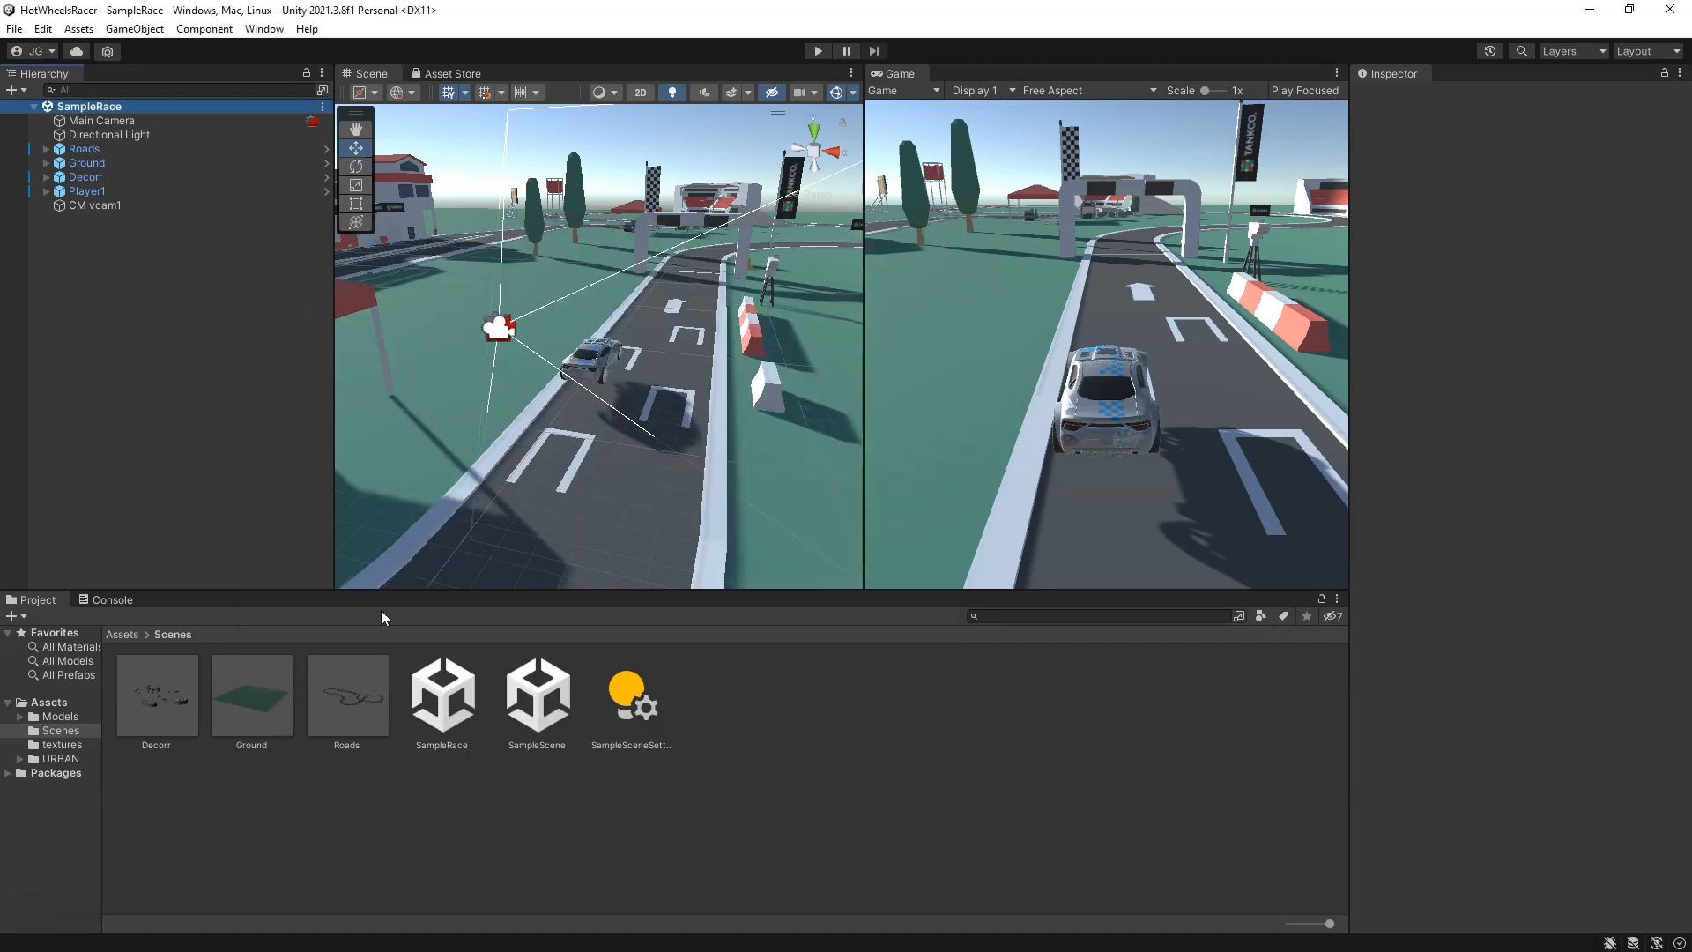
Step: Save the project, inspect Player1's components, and open the top-level Assets folder
left_click(15, 31)
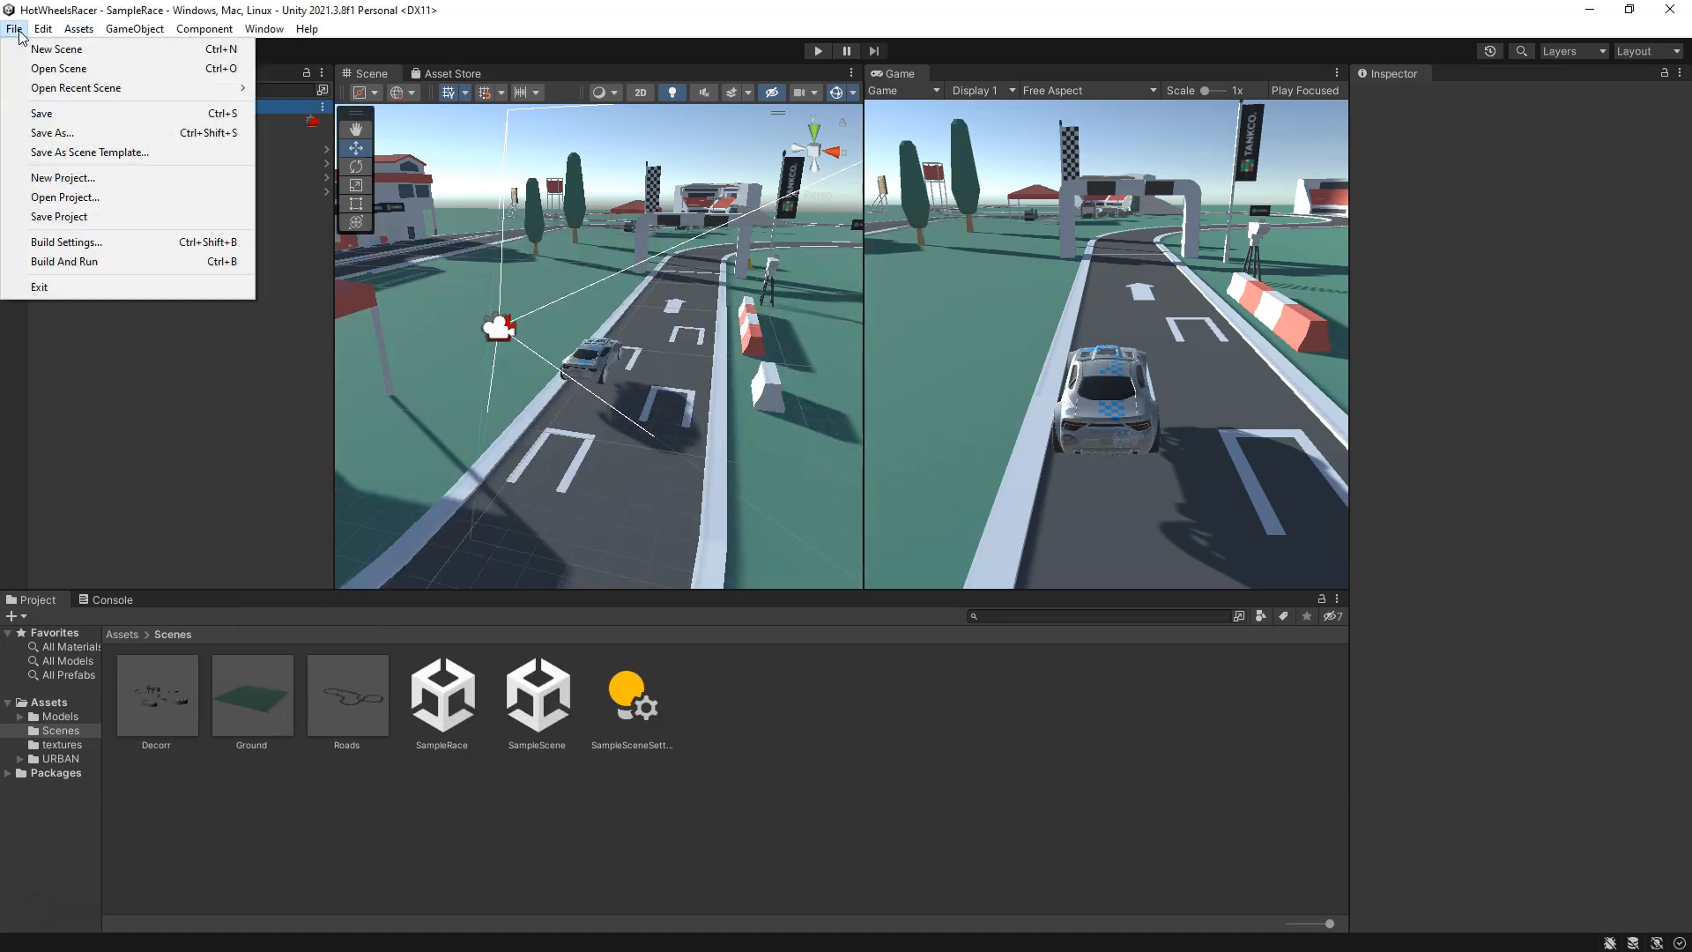
left_click(74, 220)
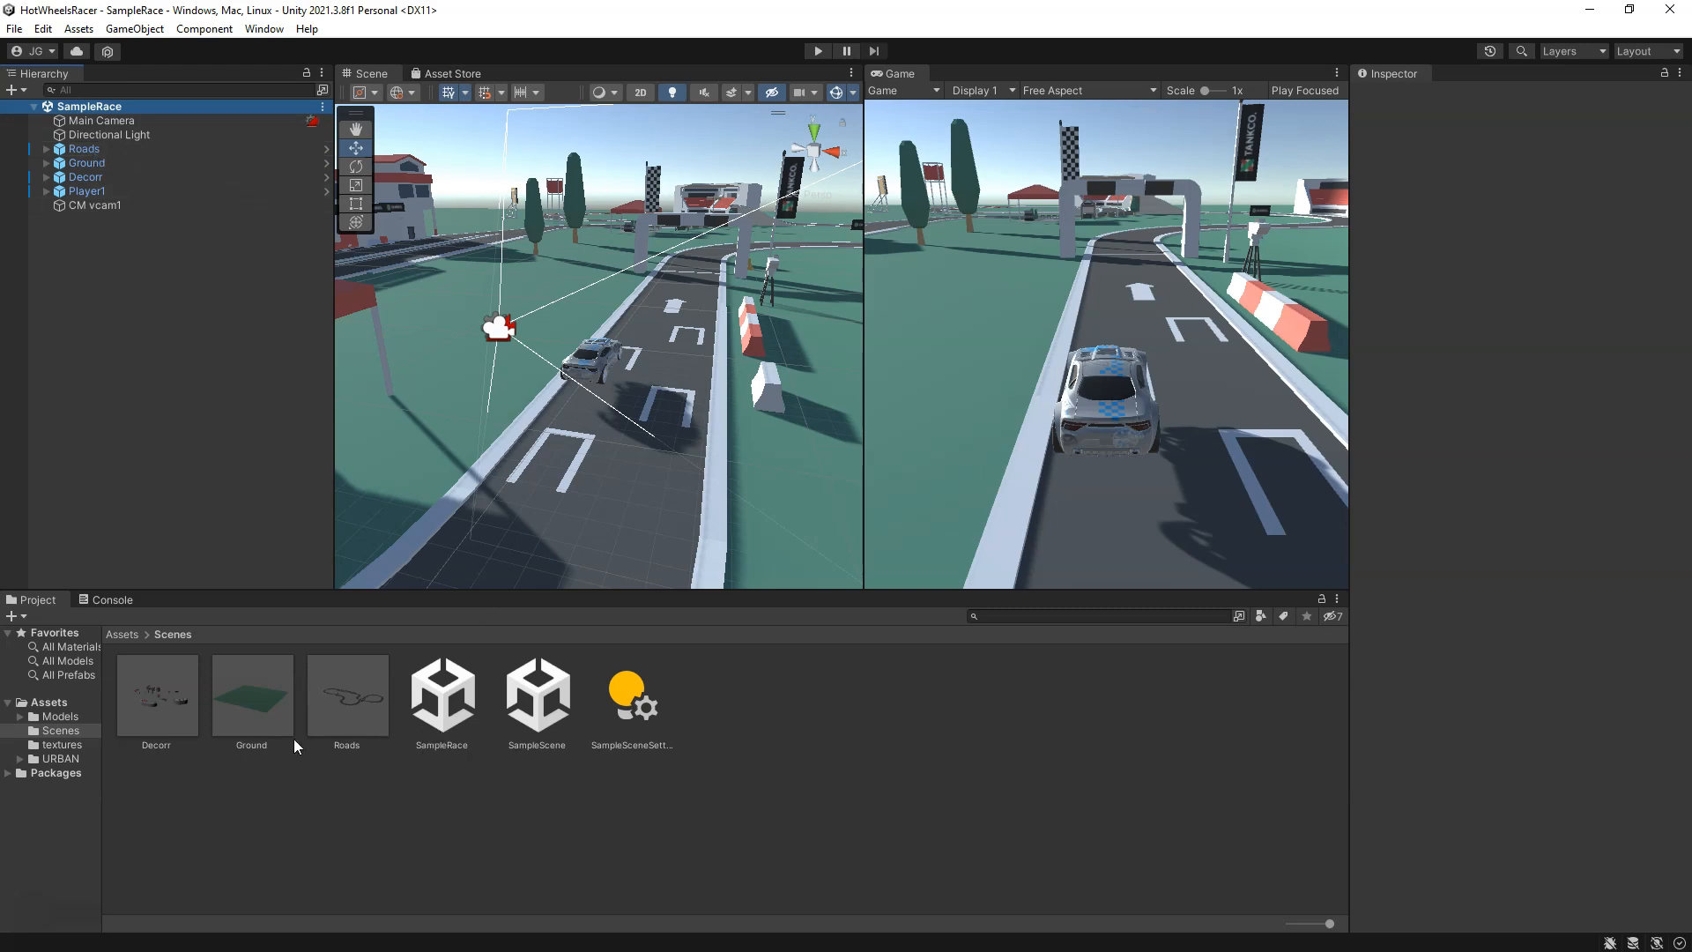
left_click(104, 191)
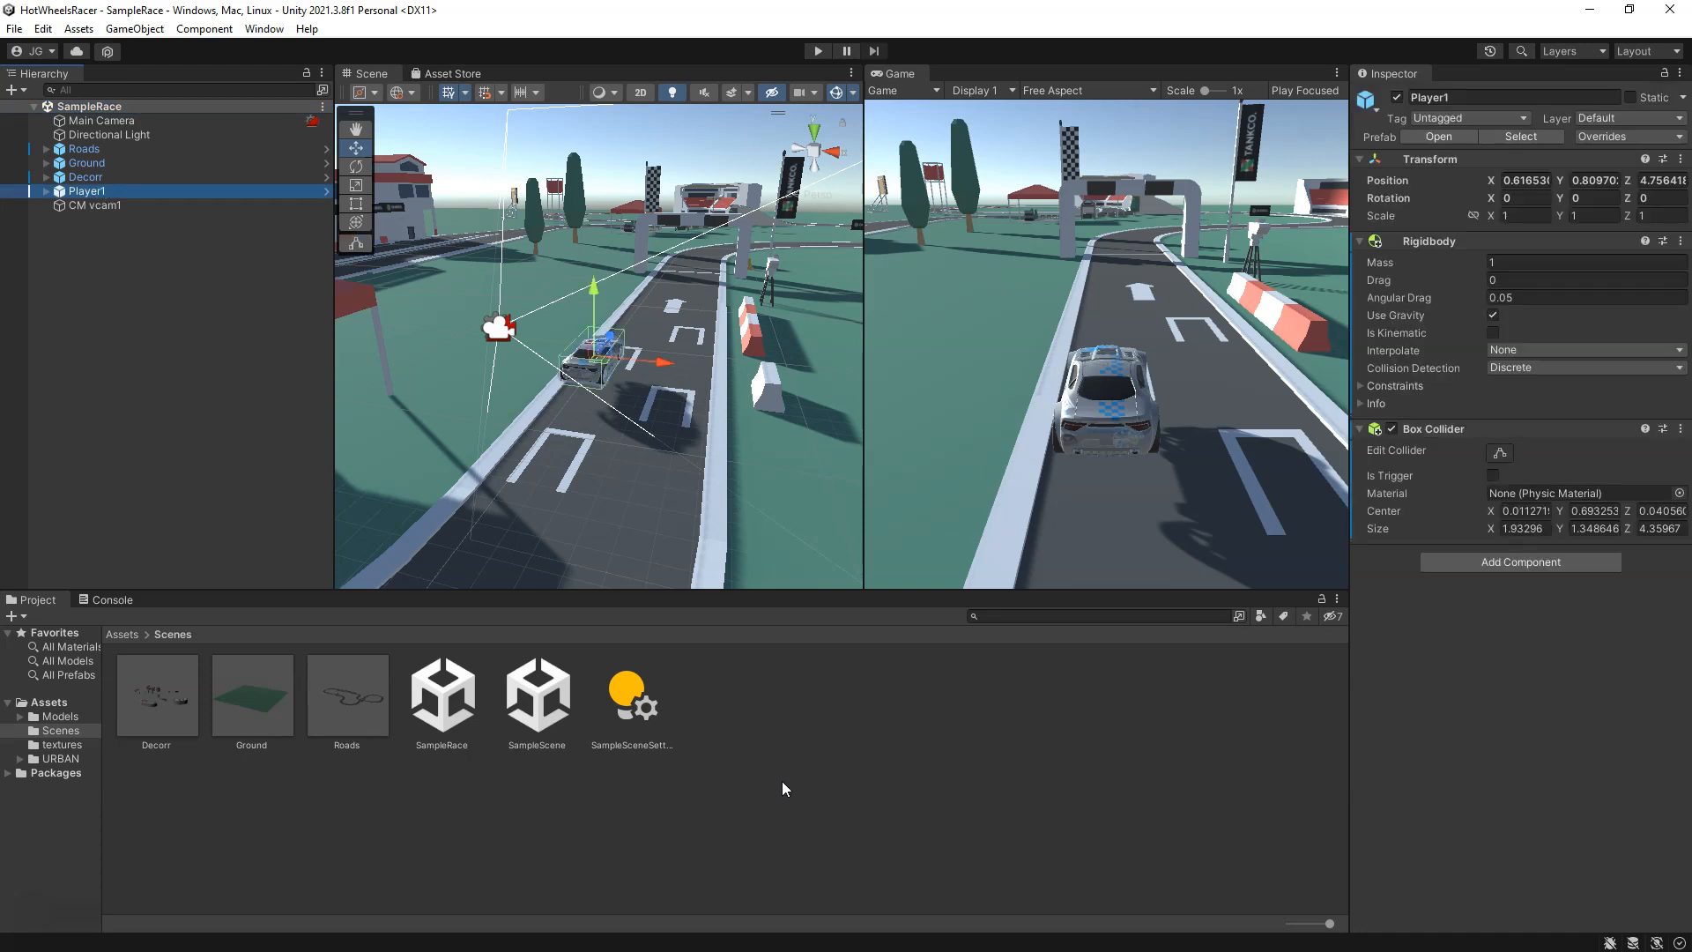
left_click(44, 703)
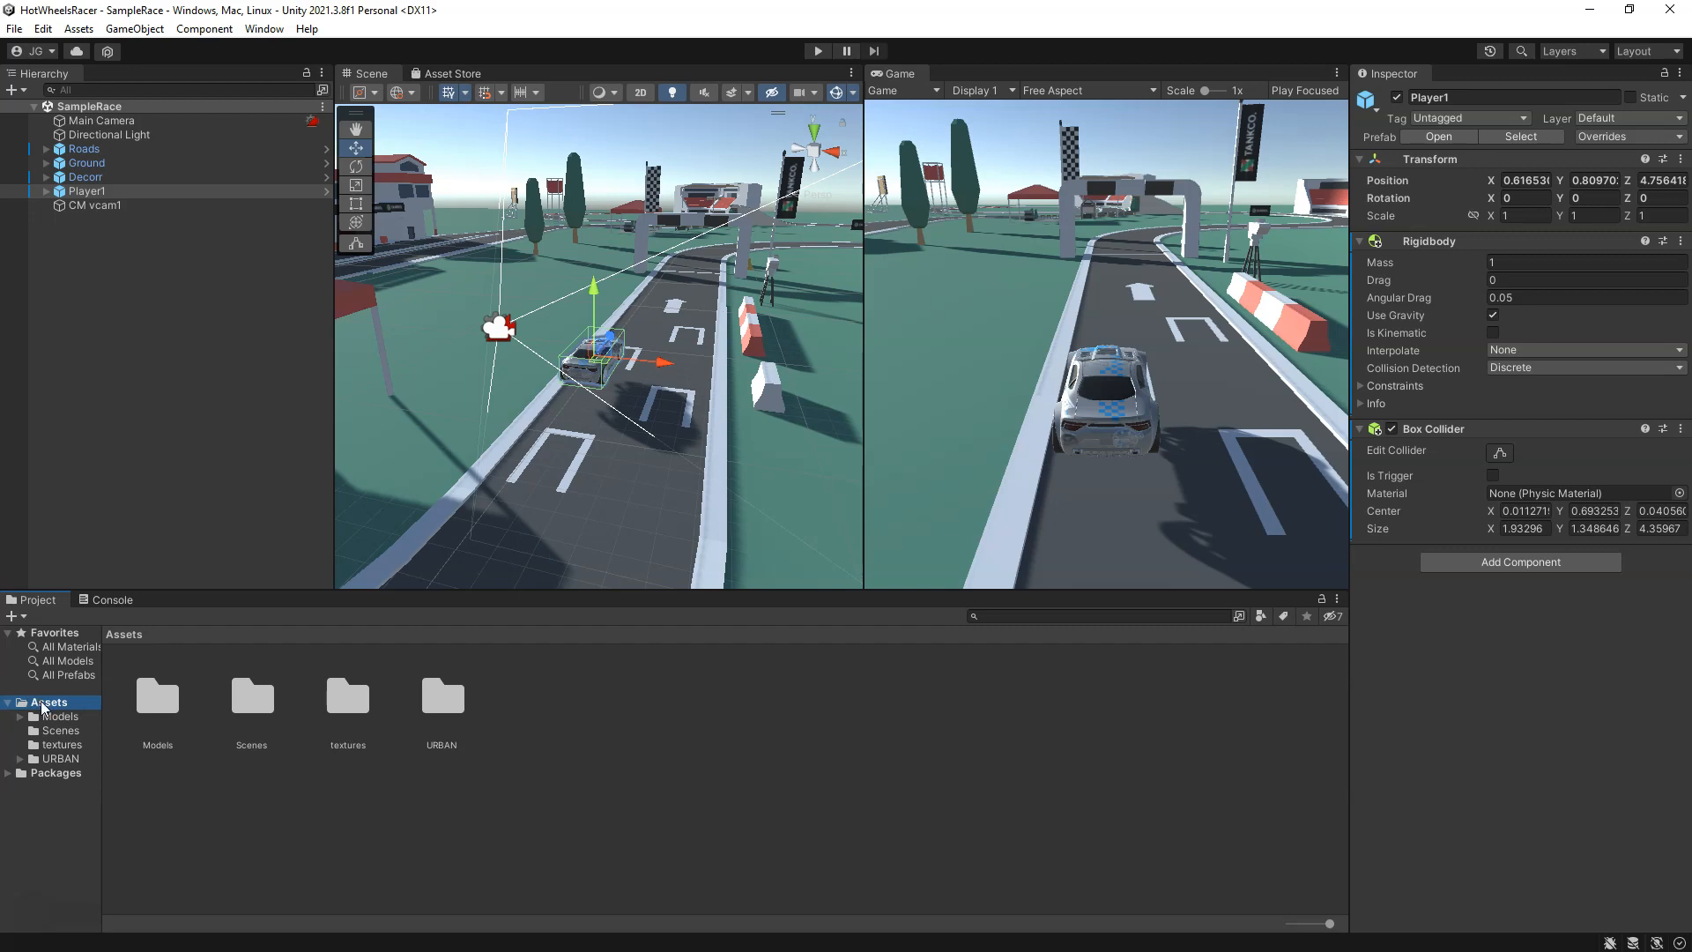
right_click(590, 749)
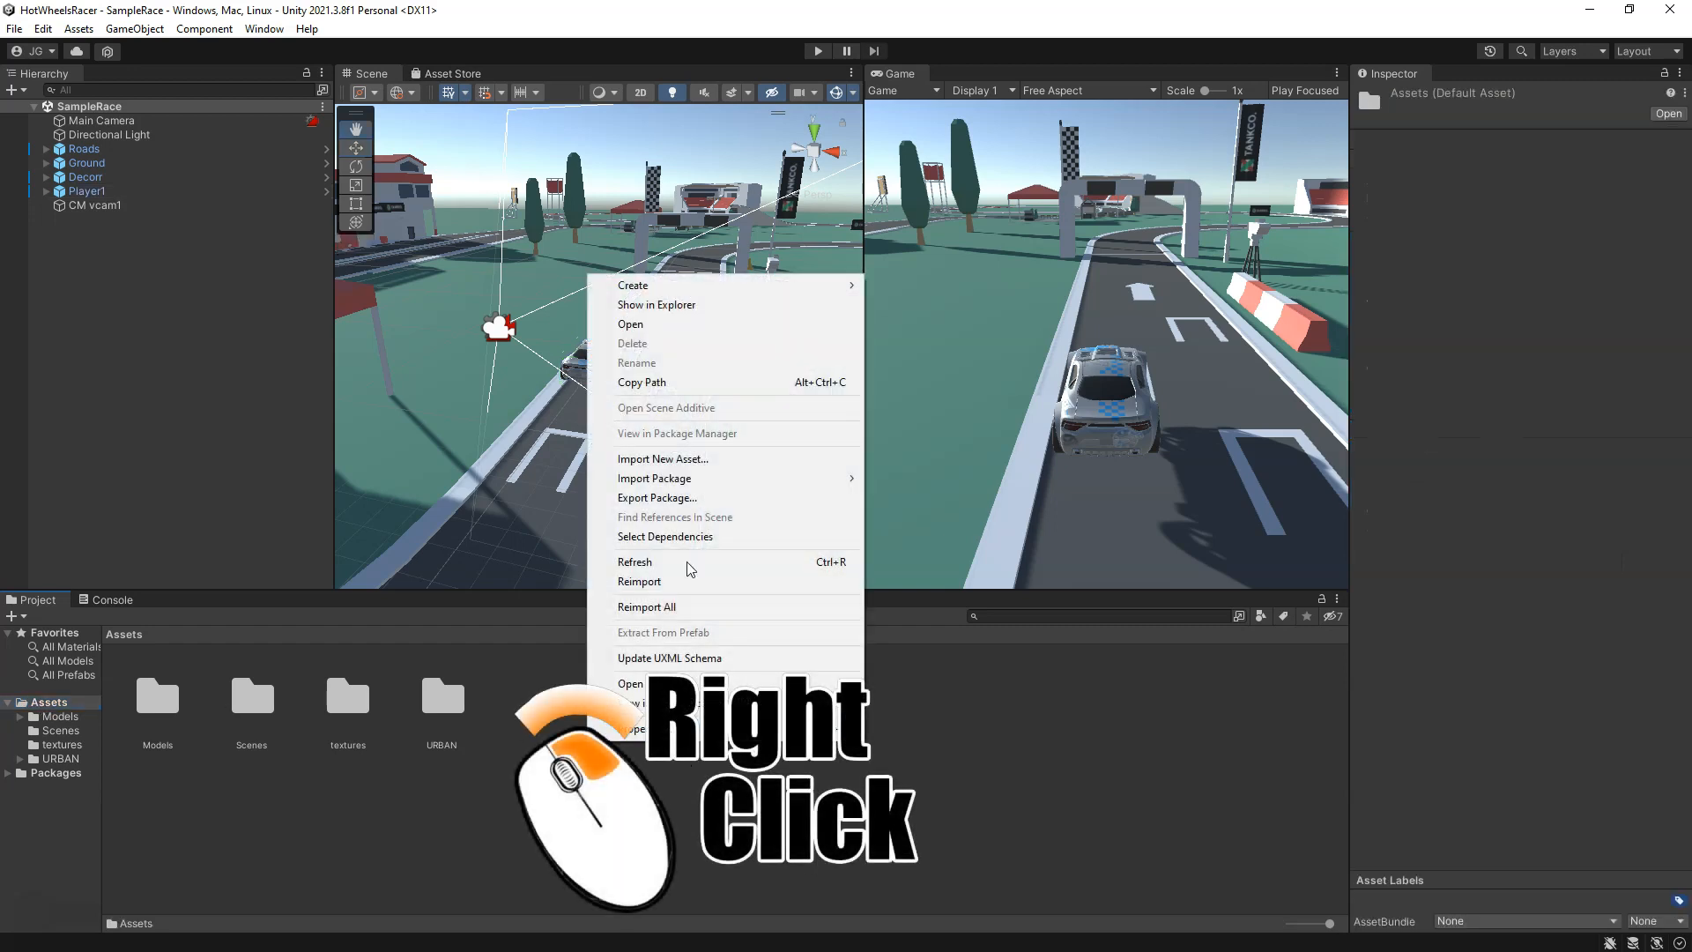
mouse_move(696, 286)
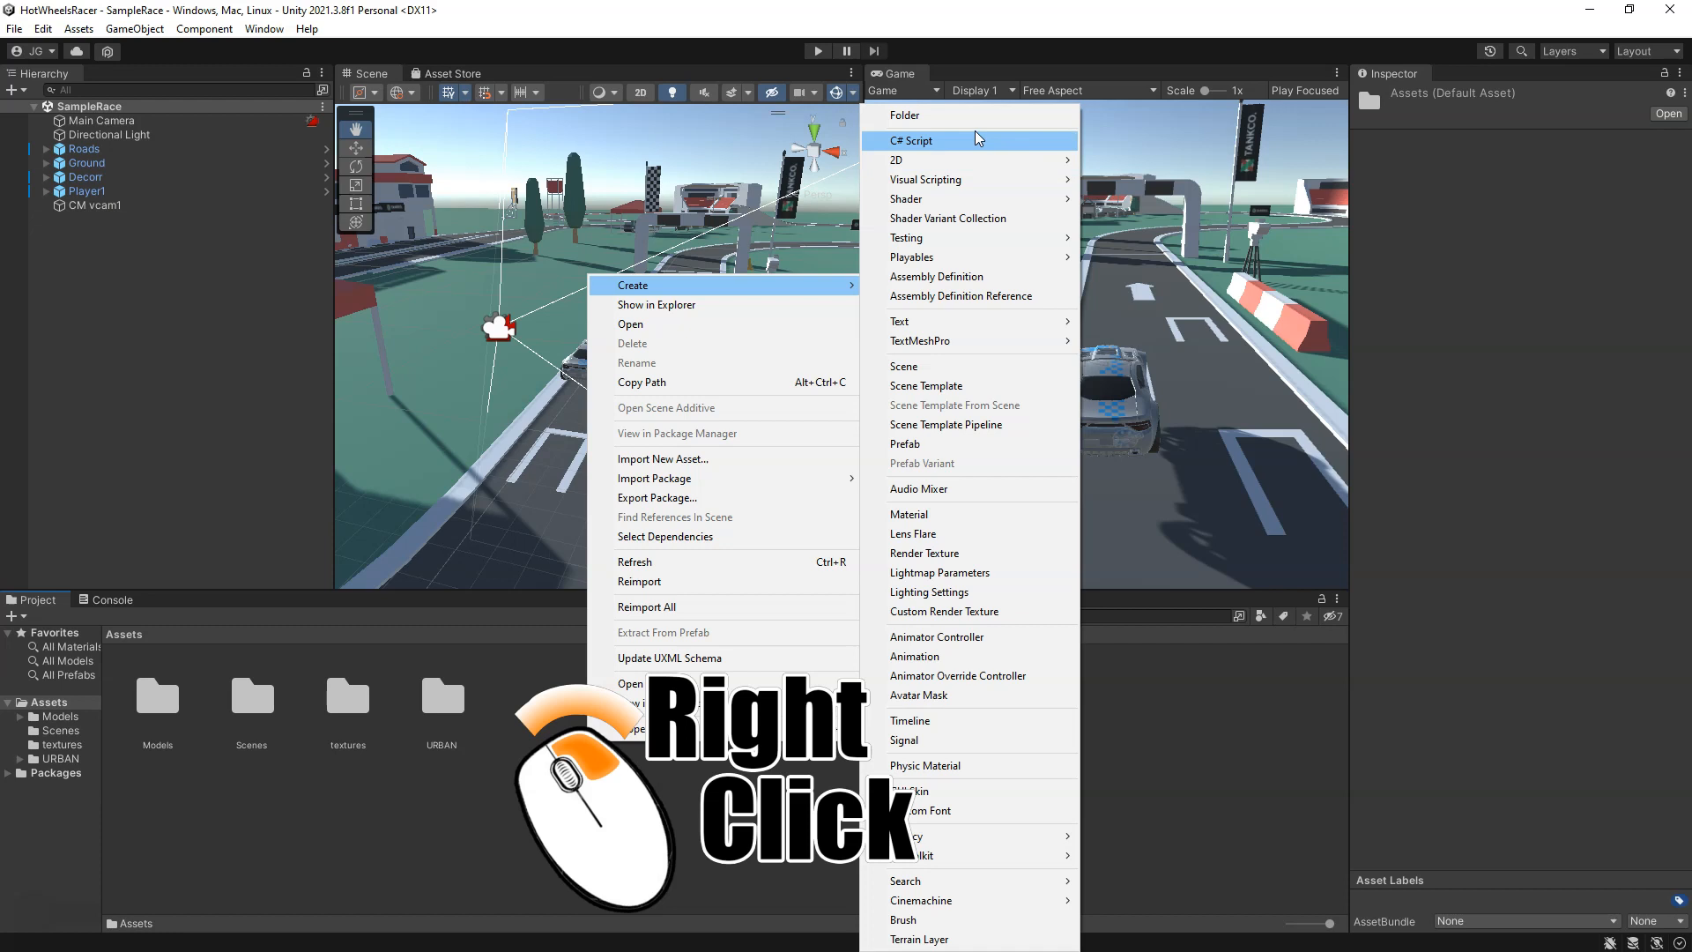
left_click(409, 707)
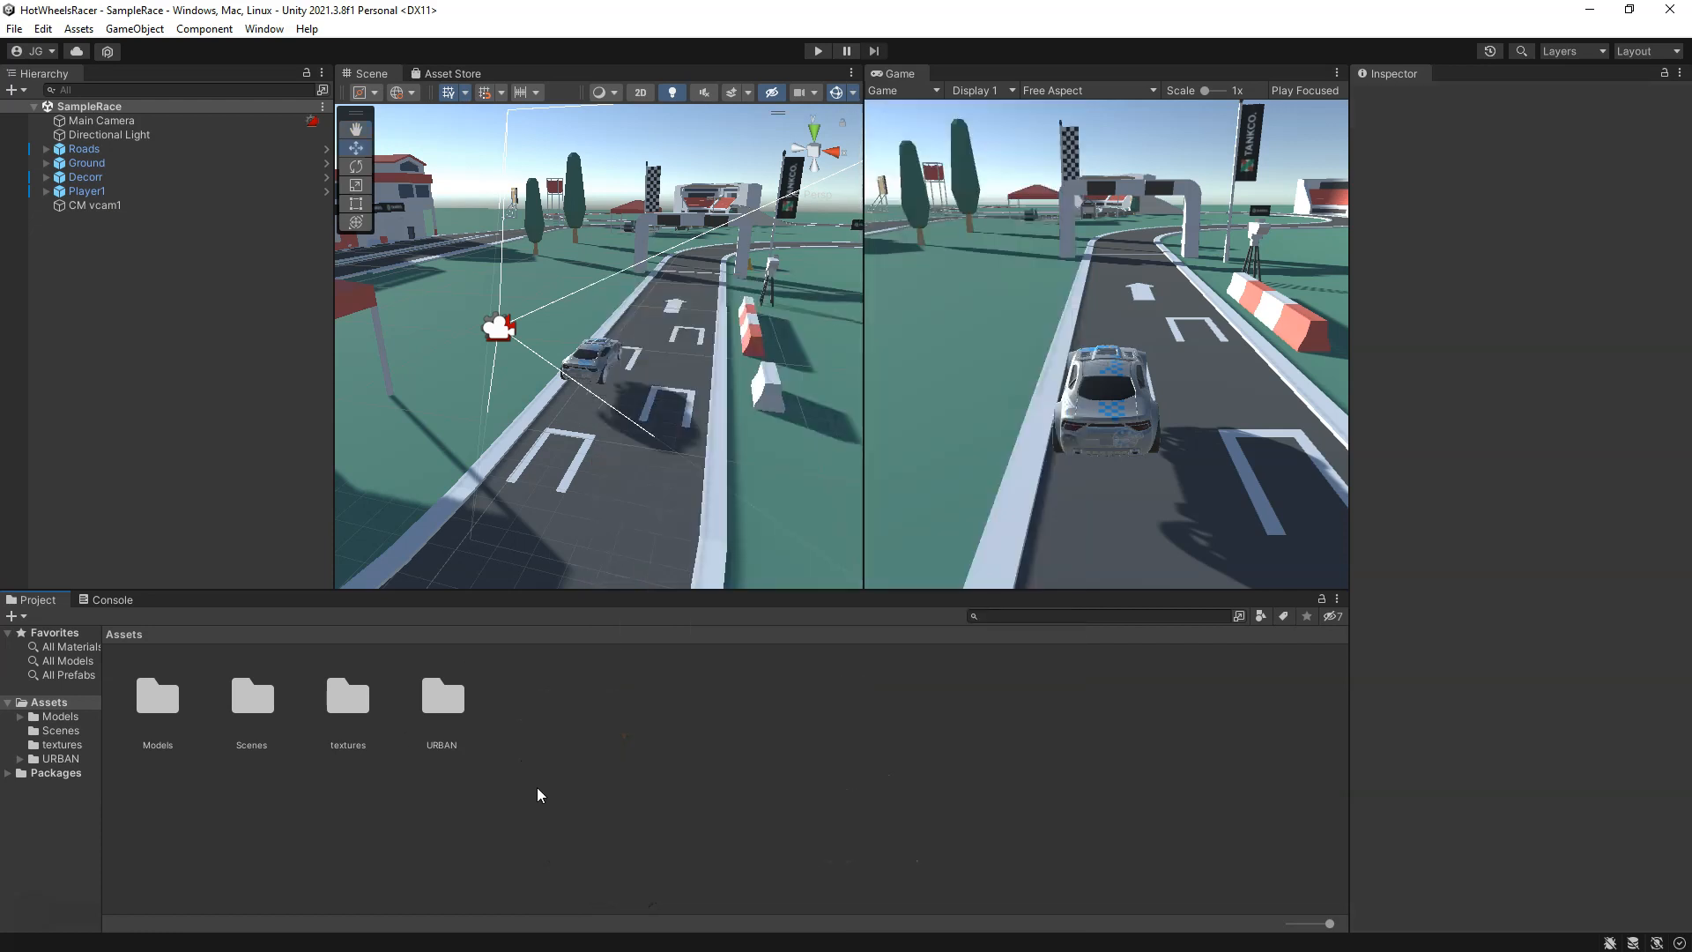
Step: Create a folder named Scripts in the Assets folder and open it
right_click(618, 732)
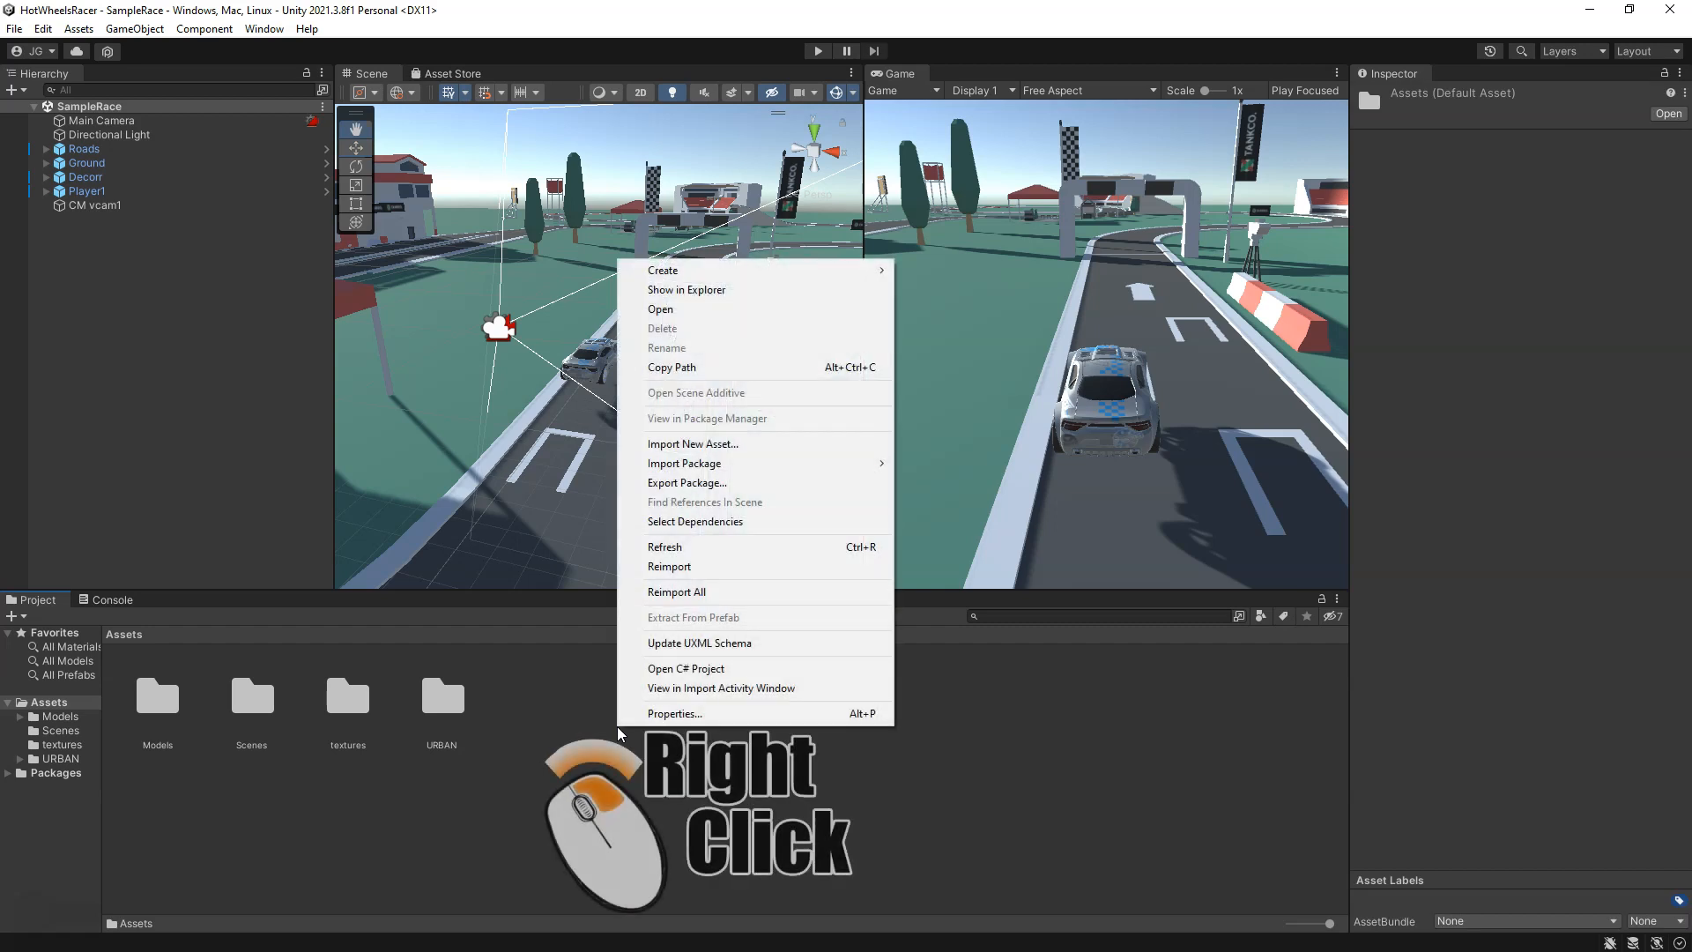
mouse_move(686, 277)
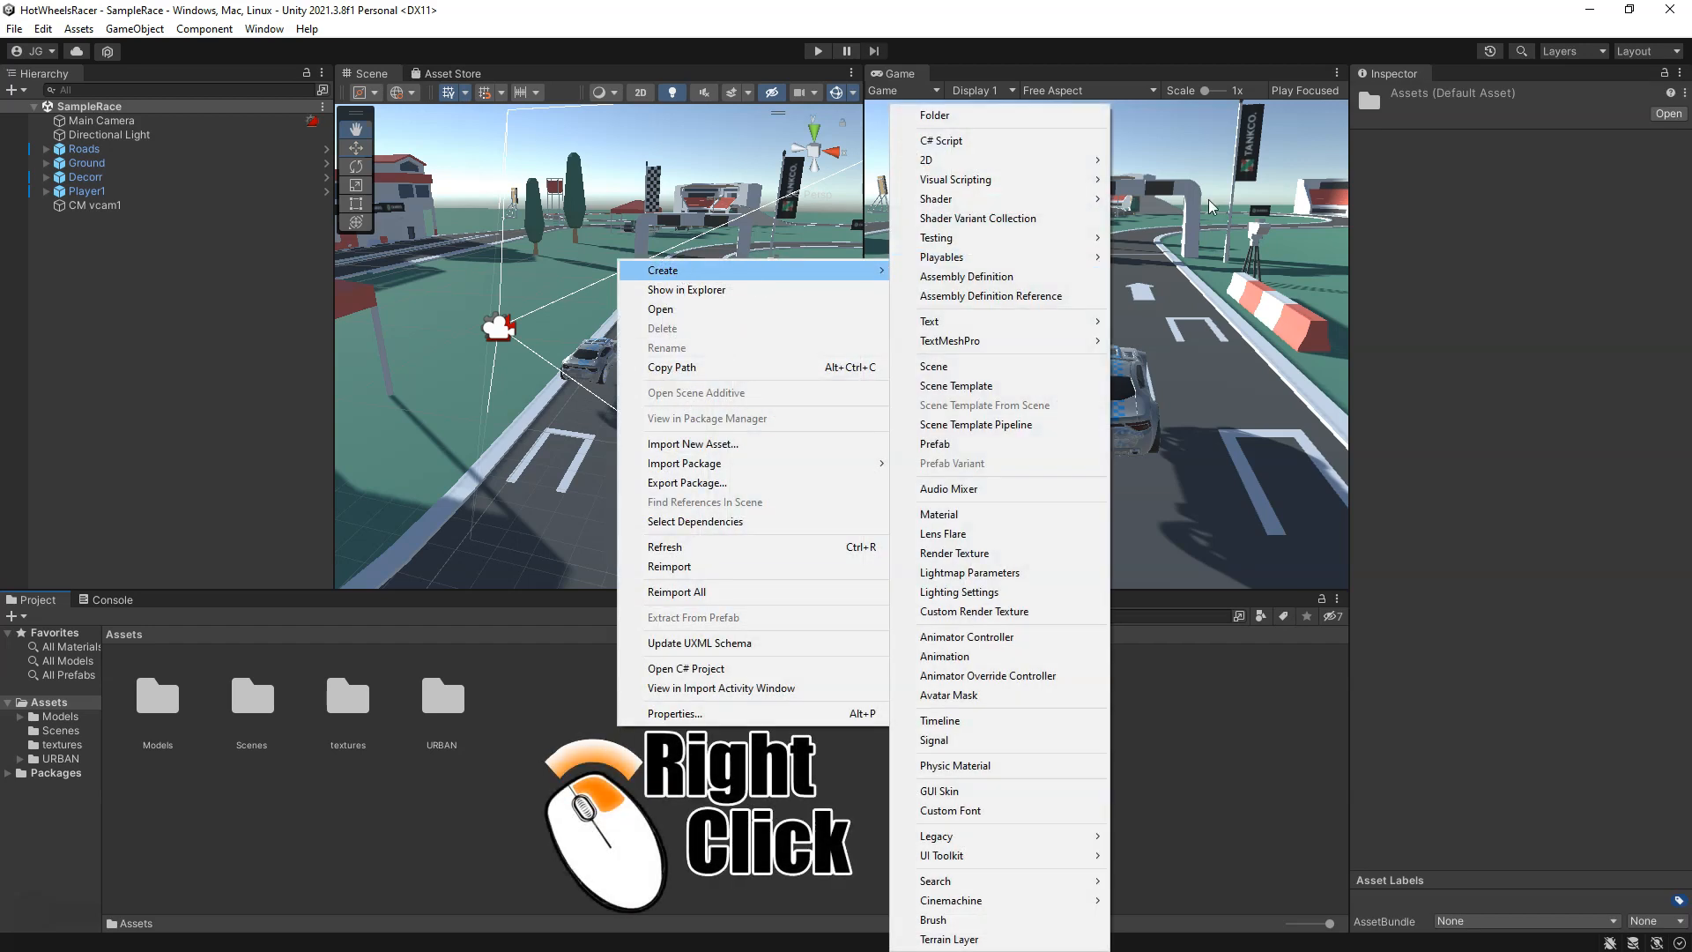
left_click(973, 118)
type("Scripts")
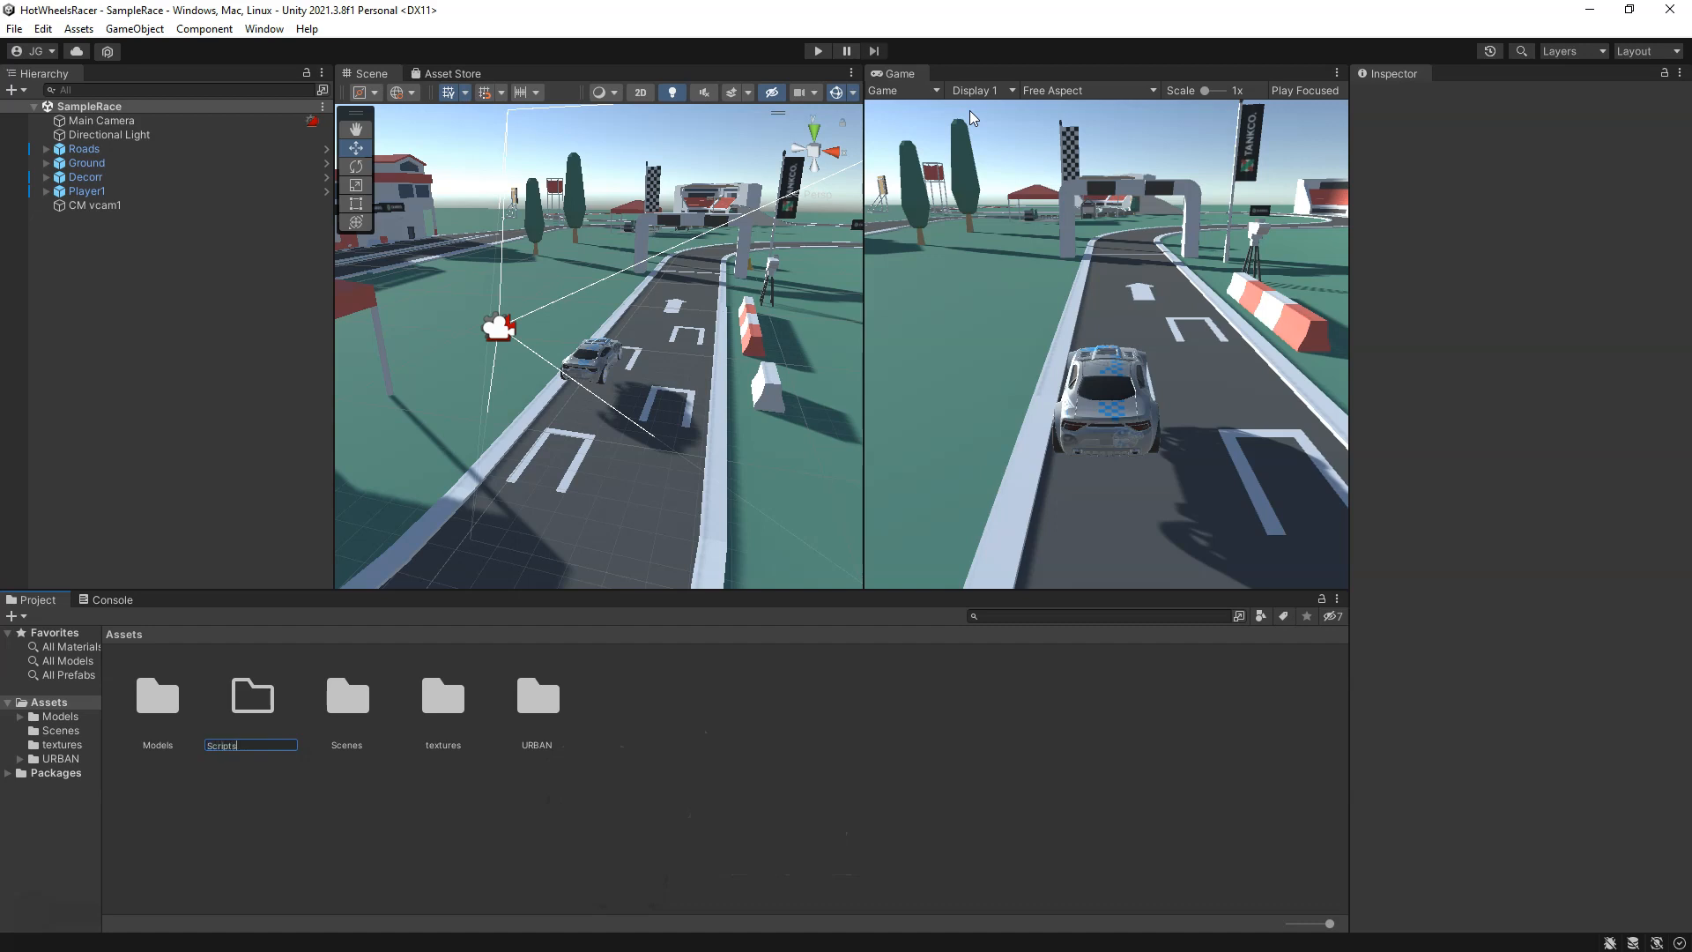
key("Return")
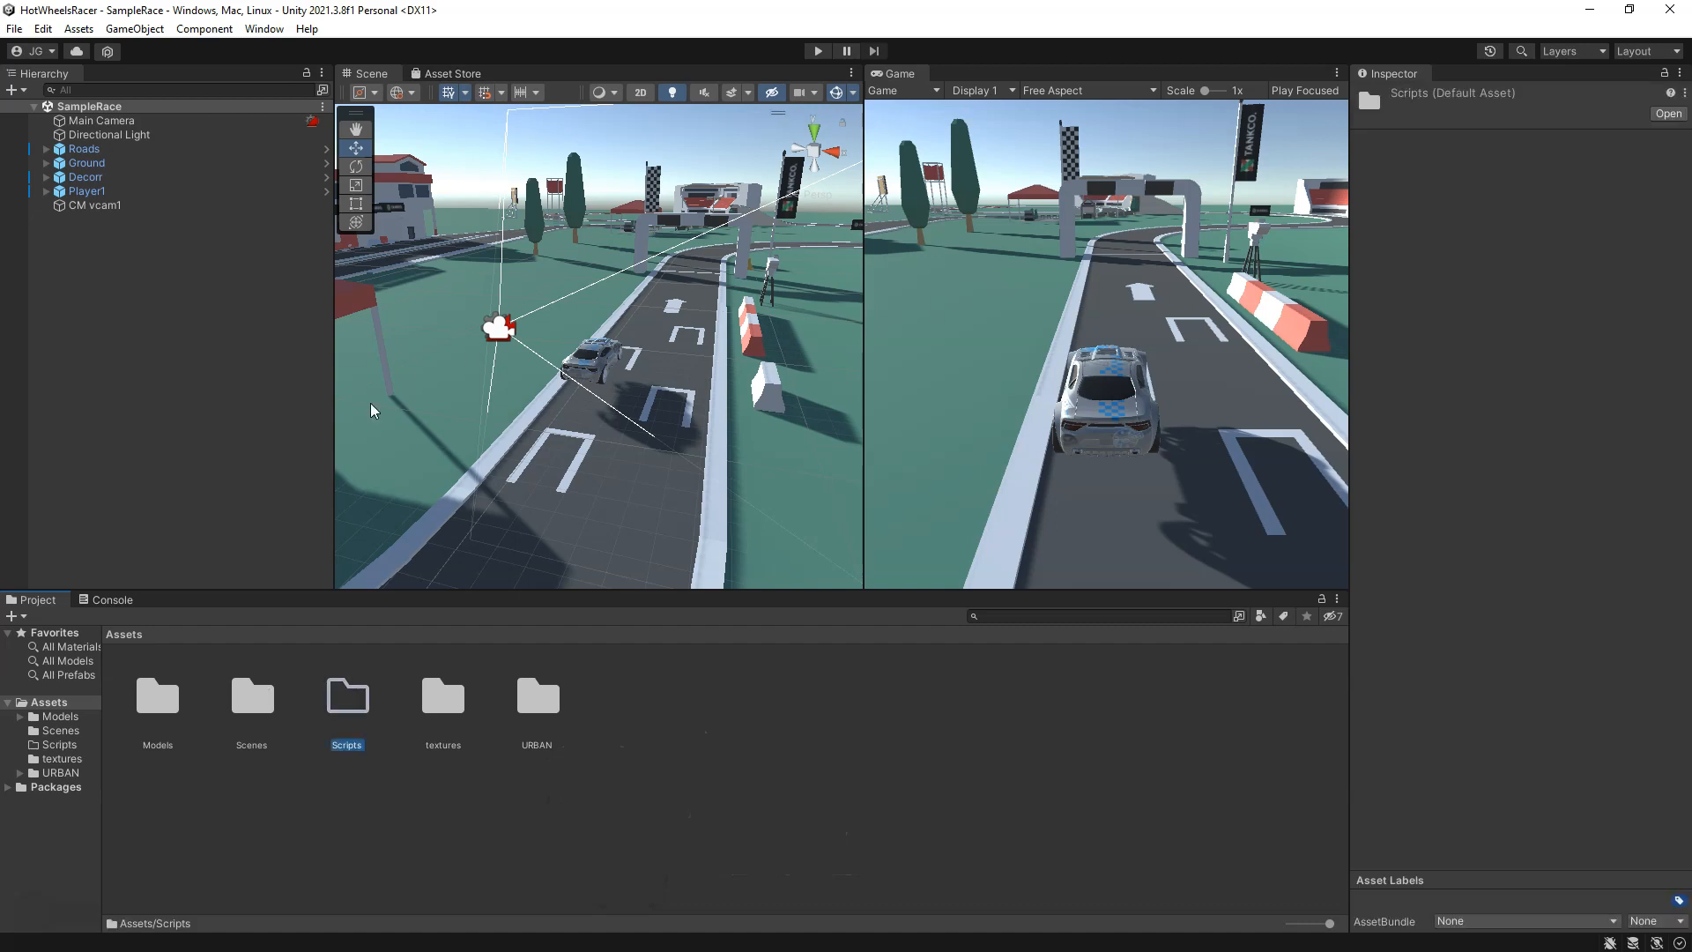
left_click(358, 782)
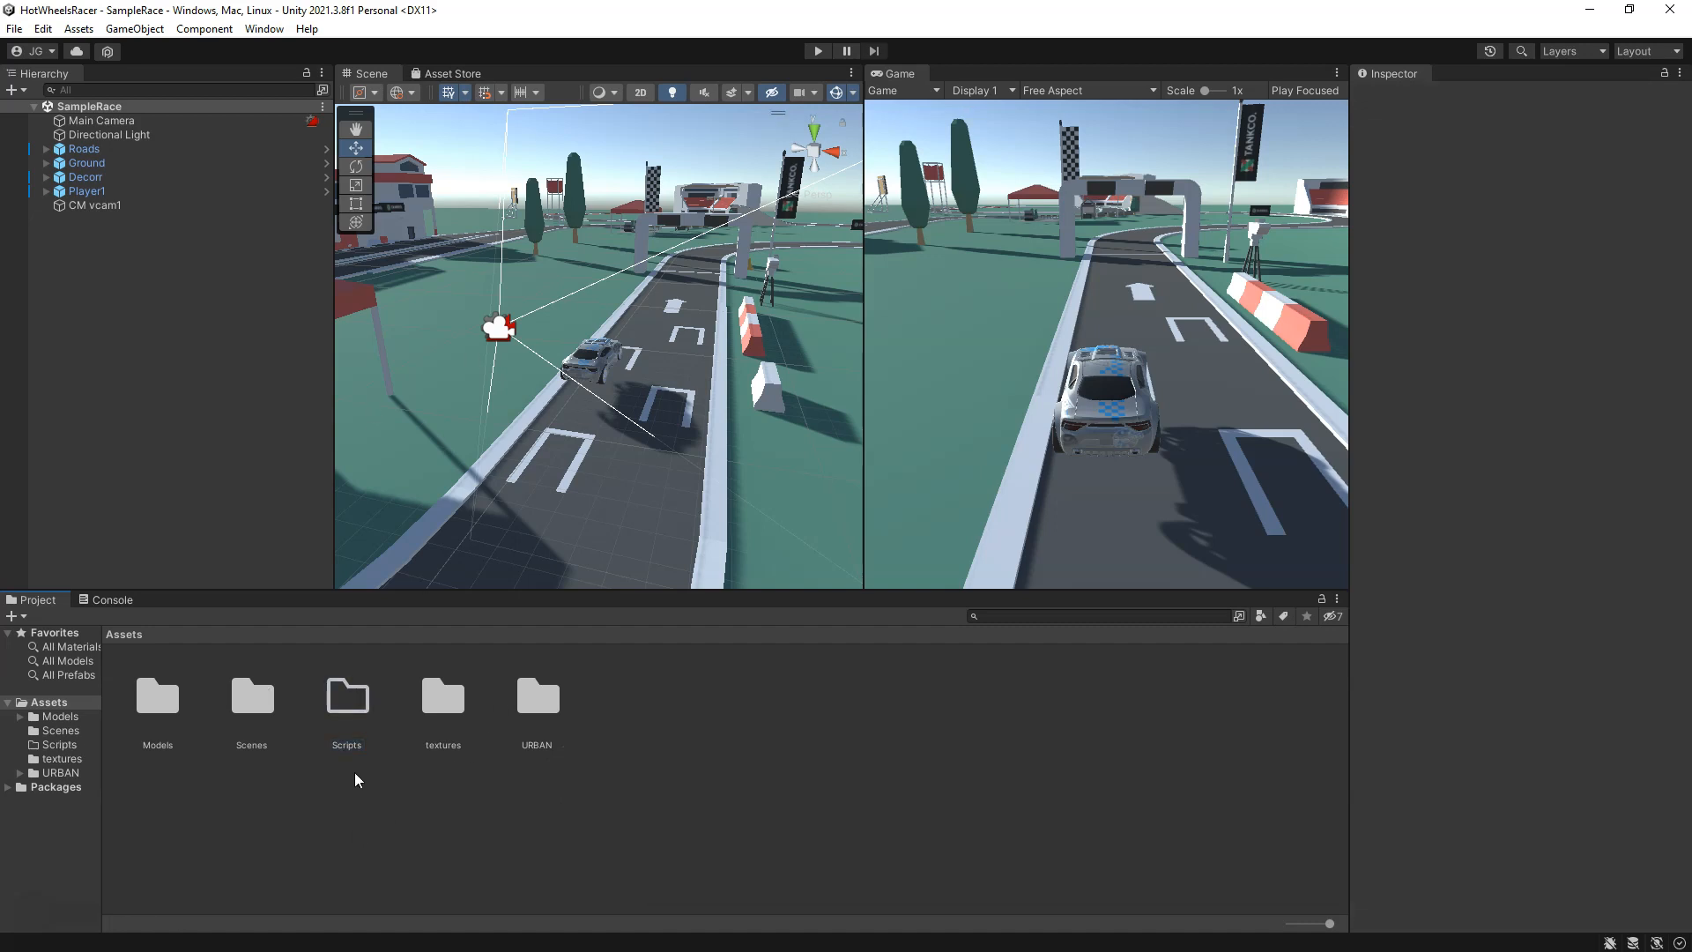
double_click(349, 716)
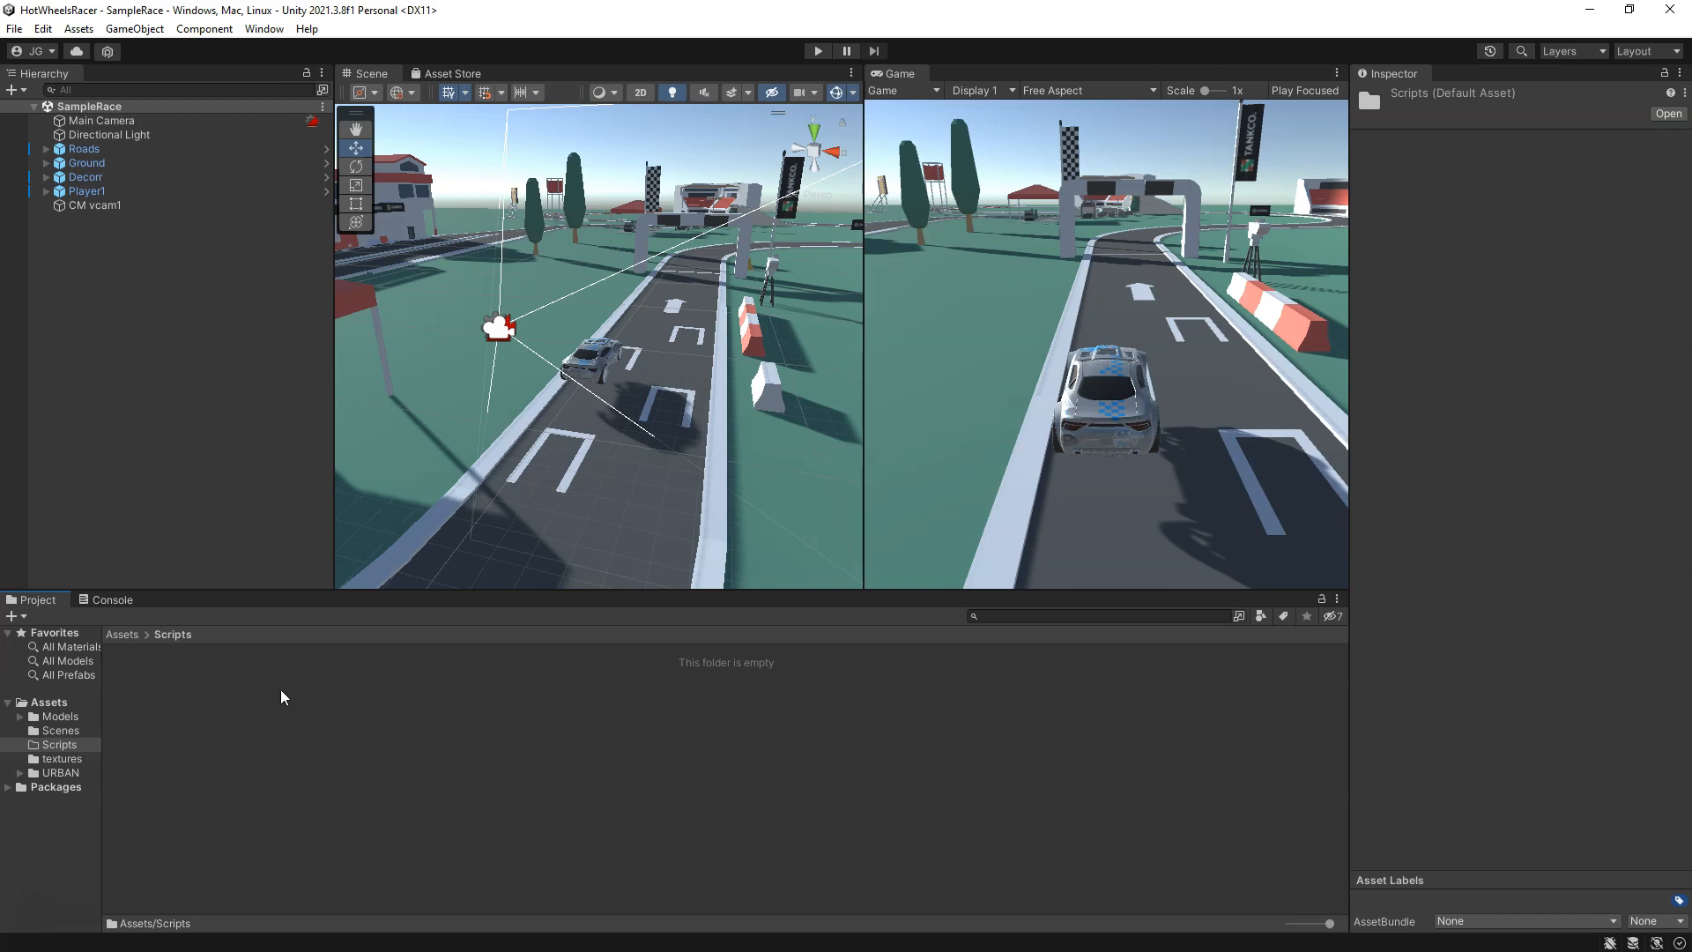
right_click(346, 737)
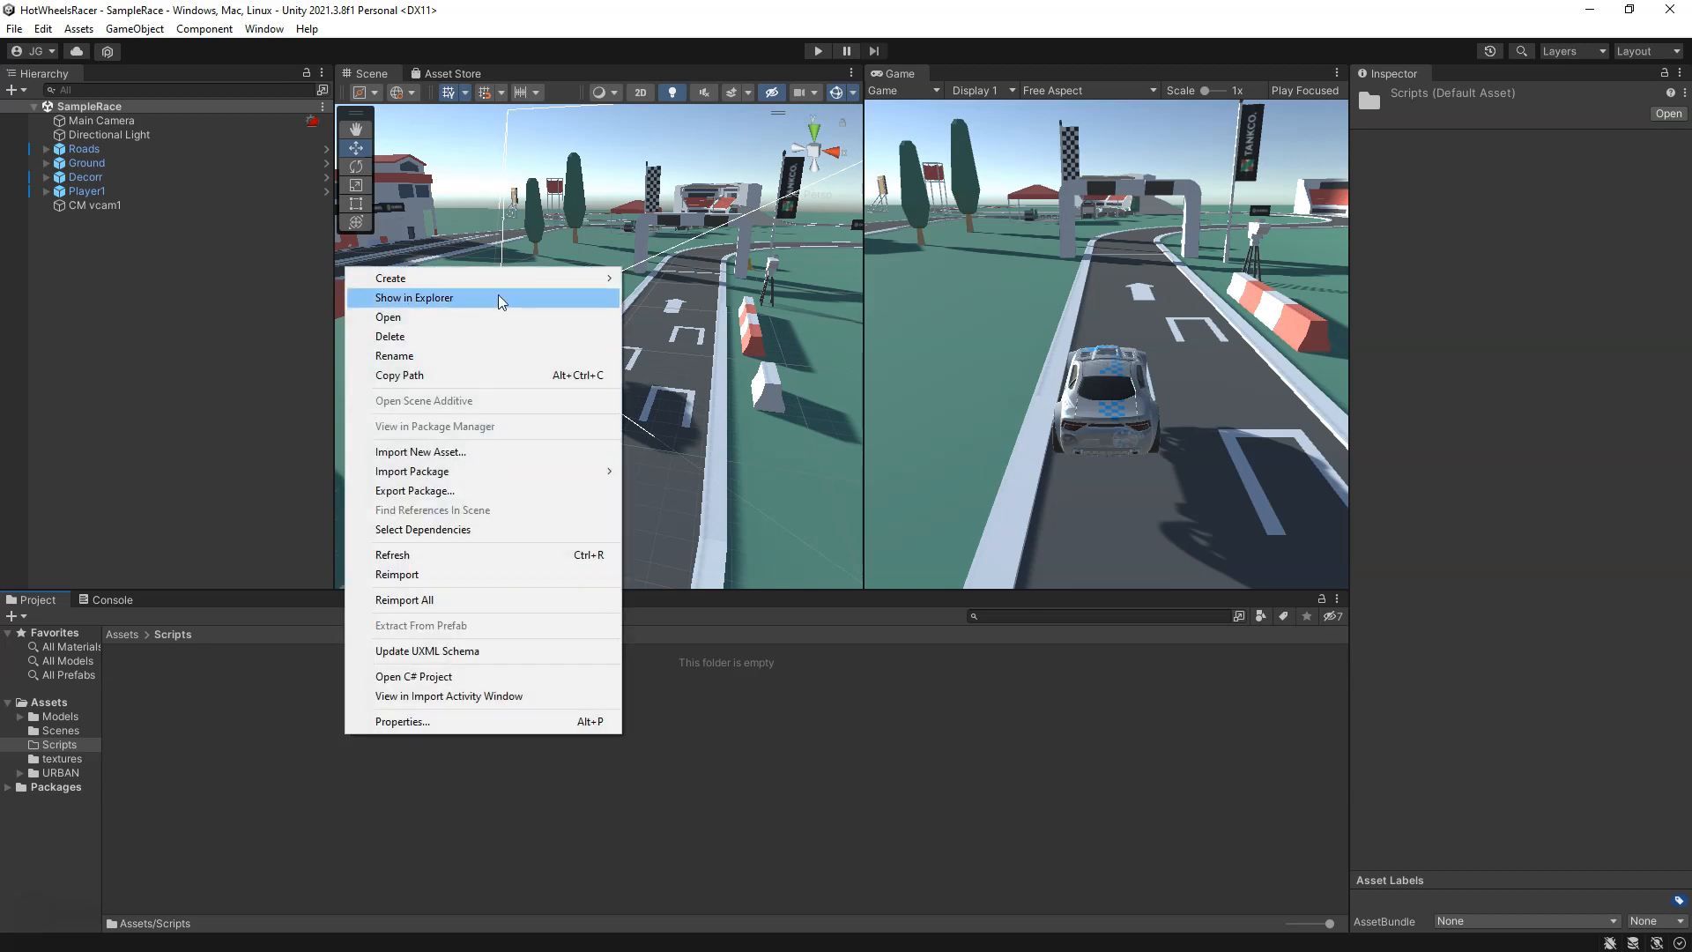
mouse_move(491, 278)
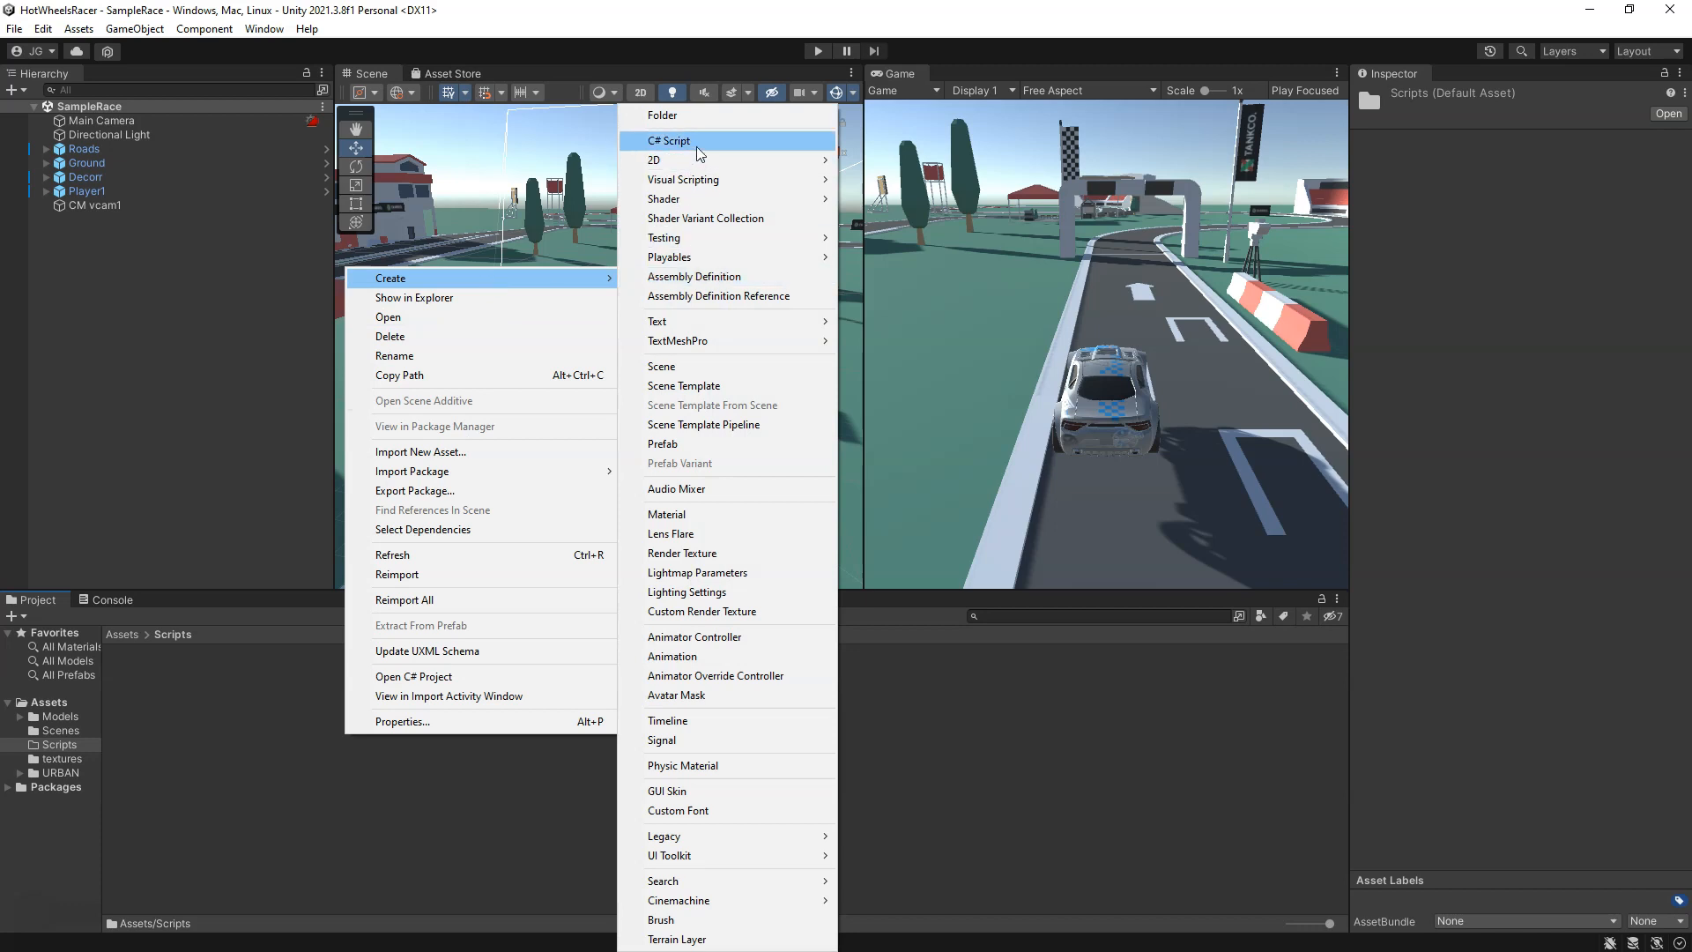
left_click(202, 761)
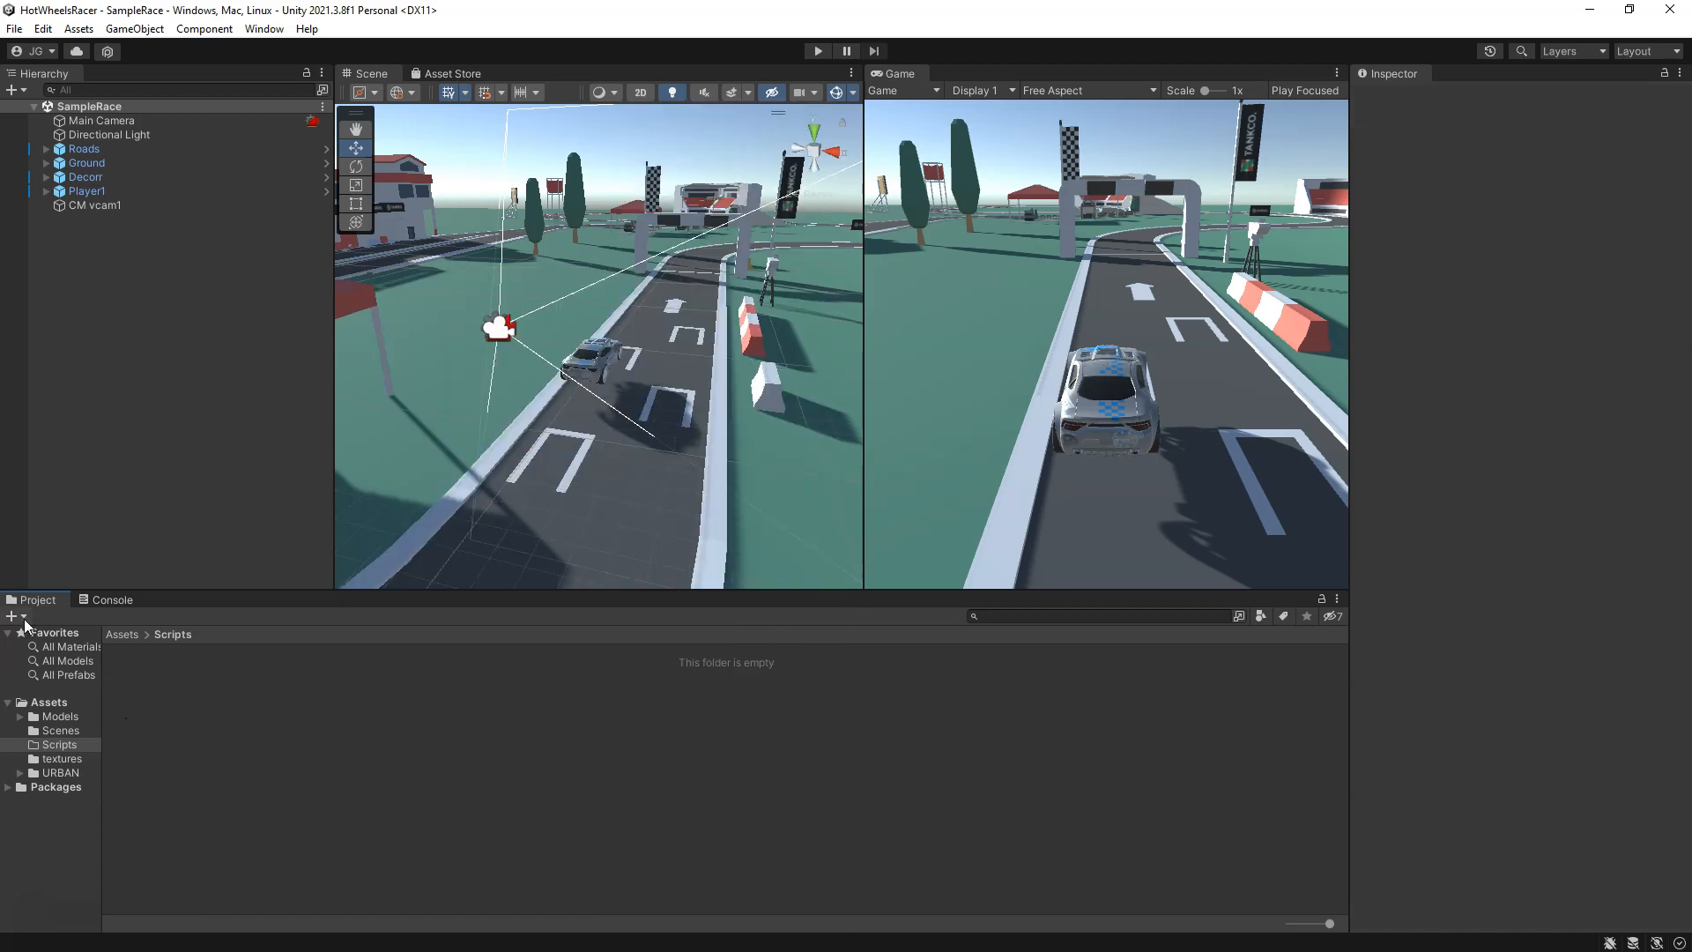
Step: Create a C# script named PlayerController in the Scripts folder
left_click(12, 617)
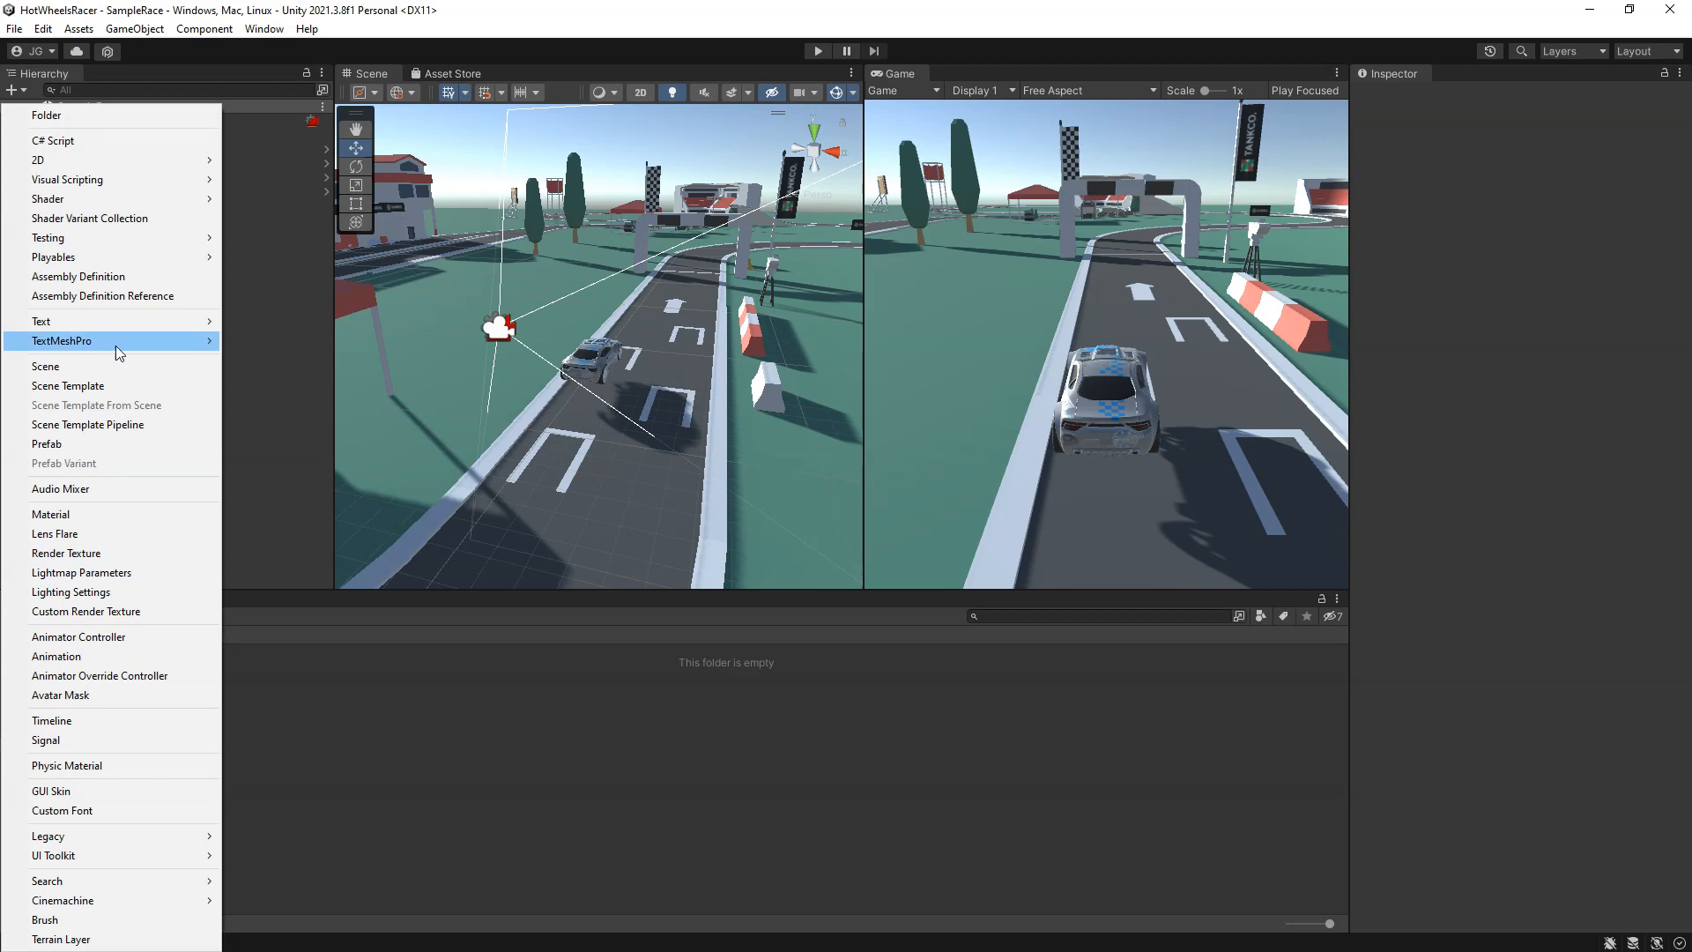
left_click(93, 143)
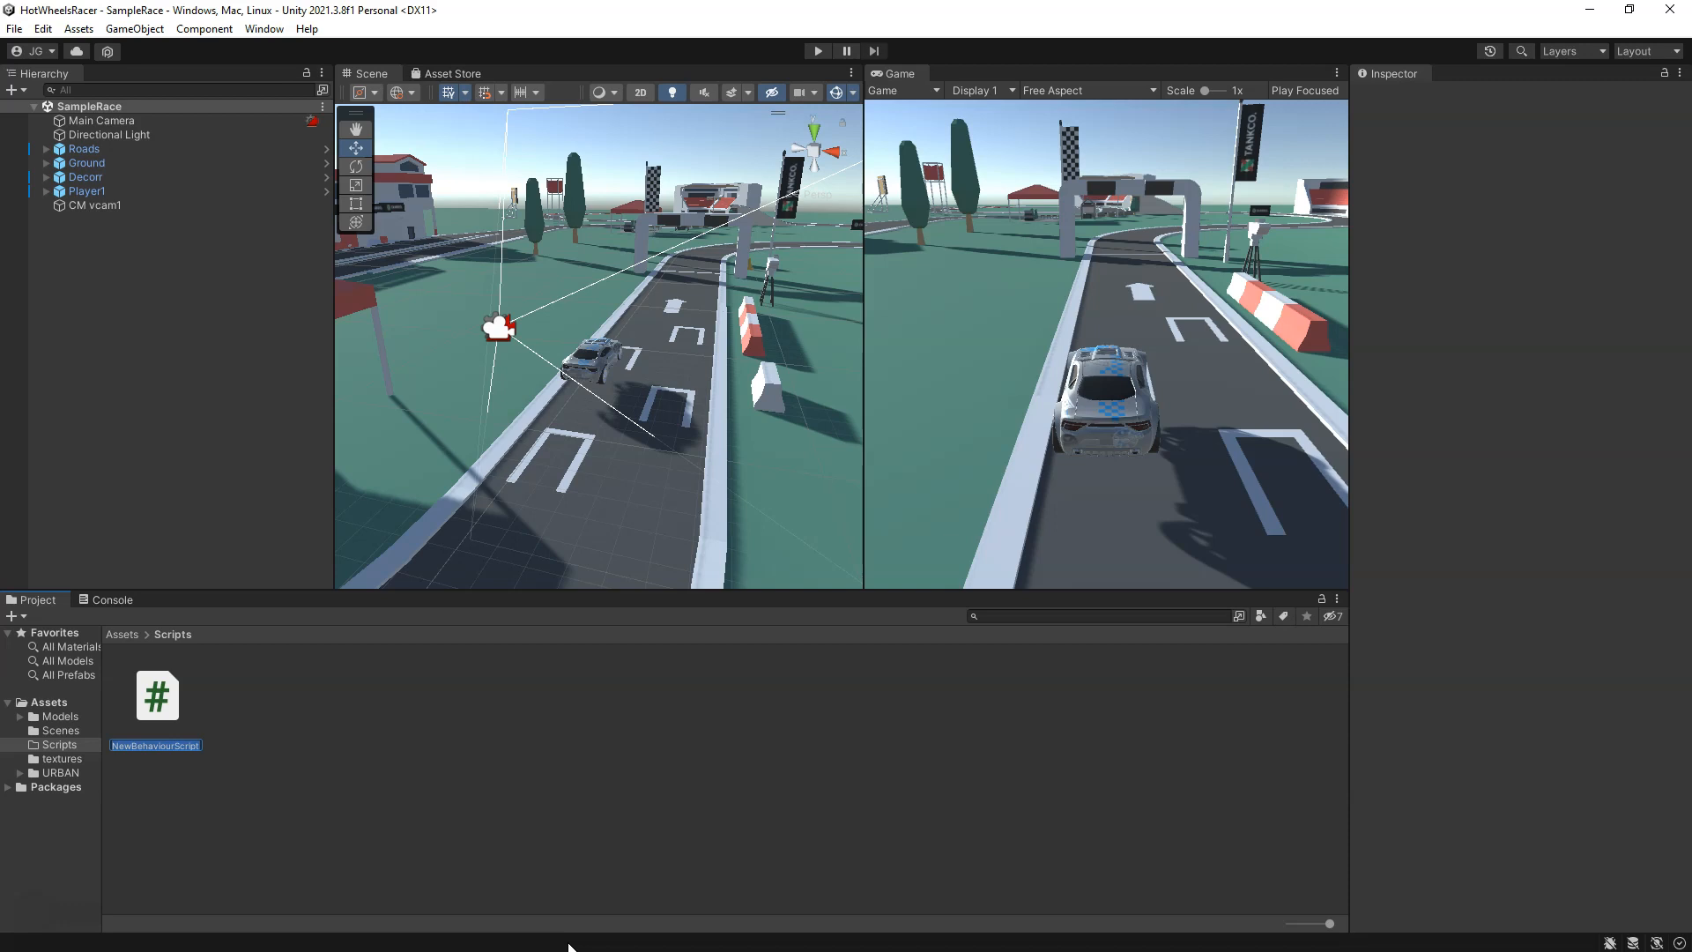
type("PlayerController")
key("Return")
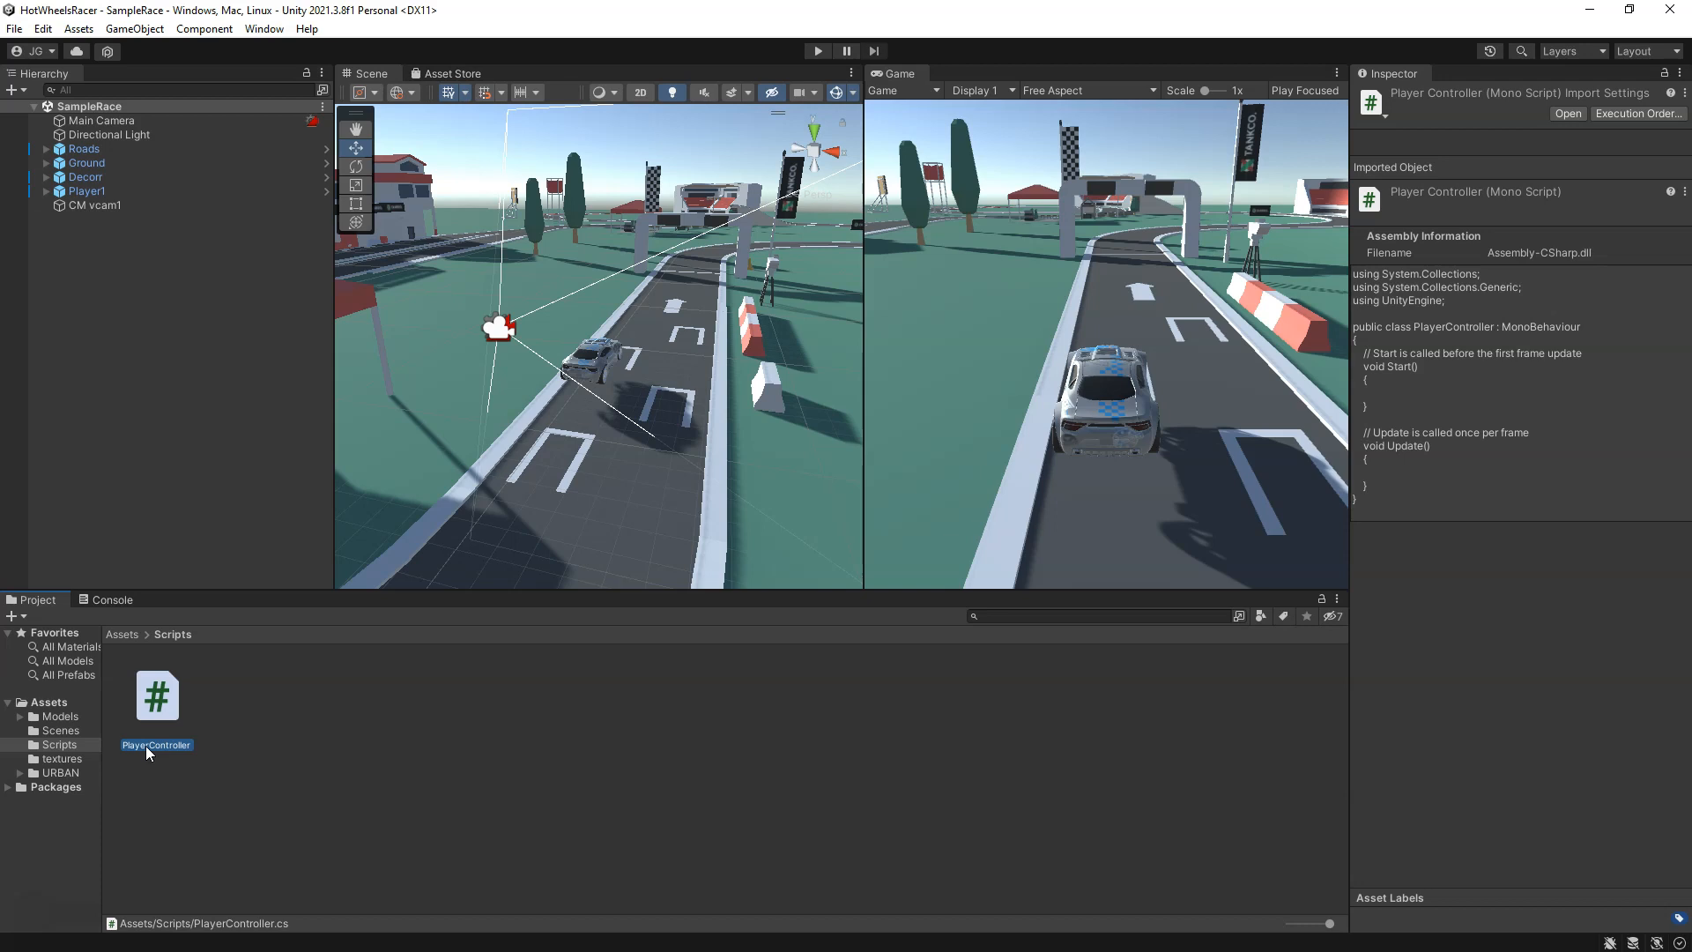
Step: Rename the PlayerController script file as Player
right_click(167, 745)
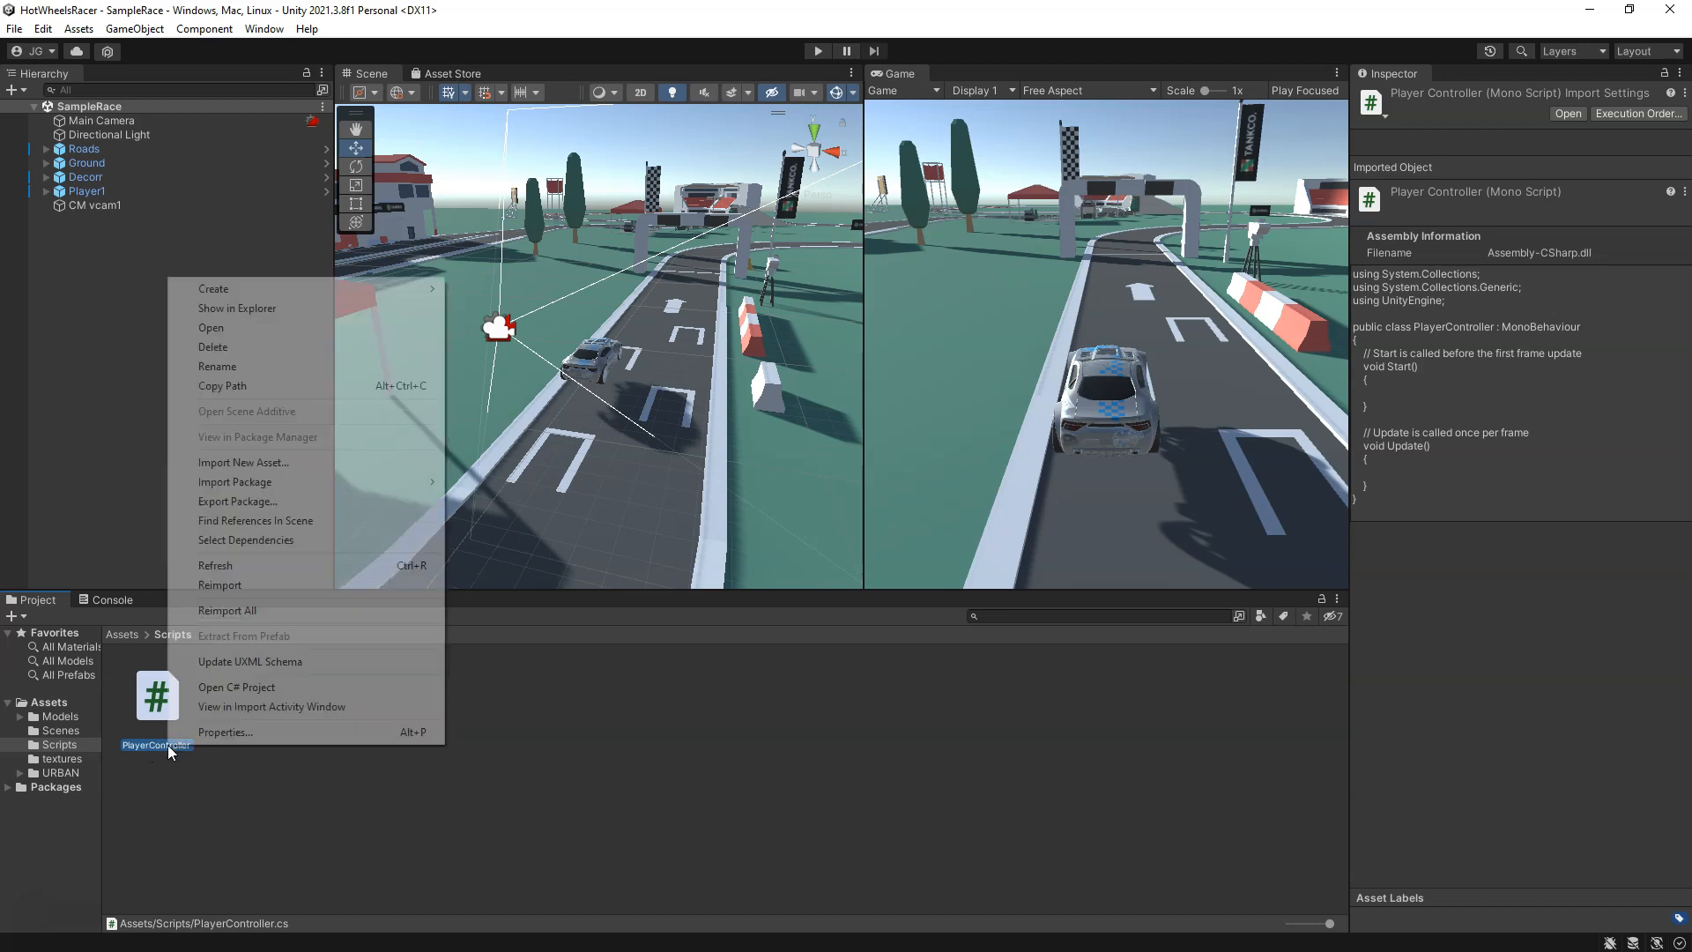
left_click(253, 369)
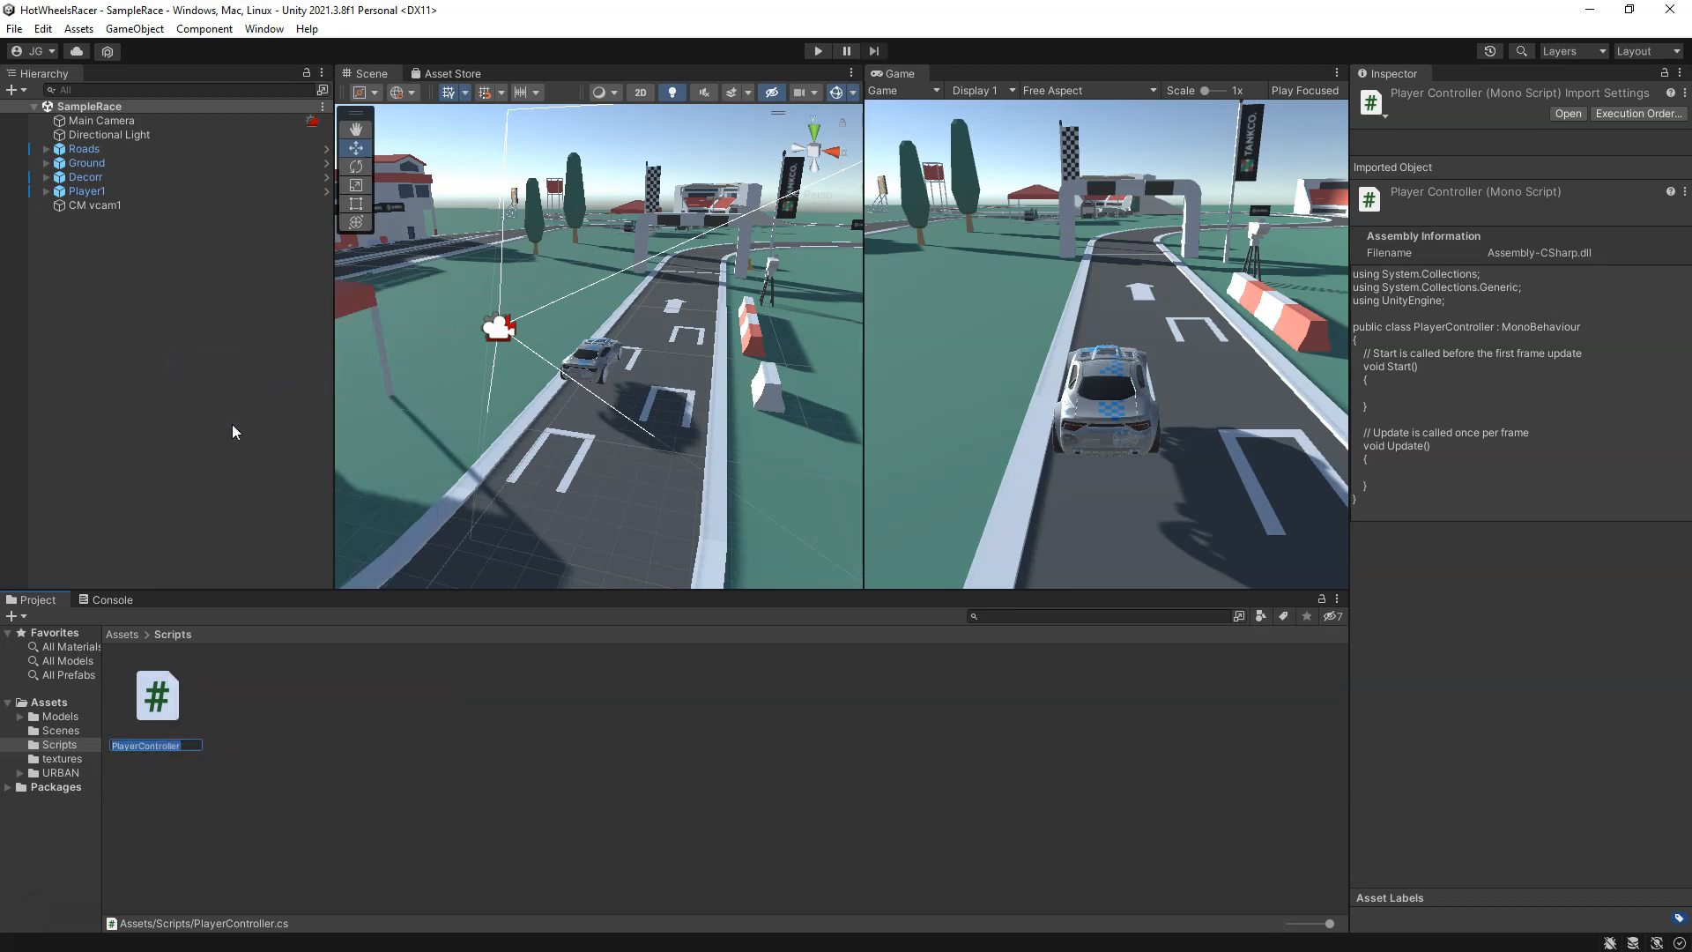
left_click(184, 745)
key("BackSpace")
key("BackSpace")
key("BackSpace")
key("BackSpace")
key("BackSpace")
key("BackSpace")
key("BackSpace")
key("BackSpace")
key("BackSpace")
key("BackSpace")
key("Return")
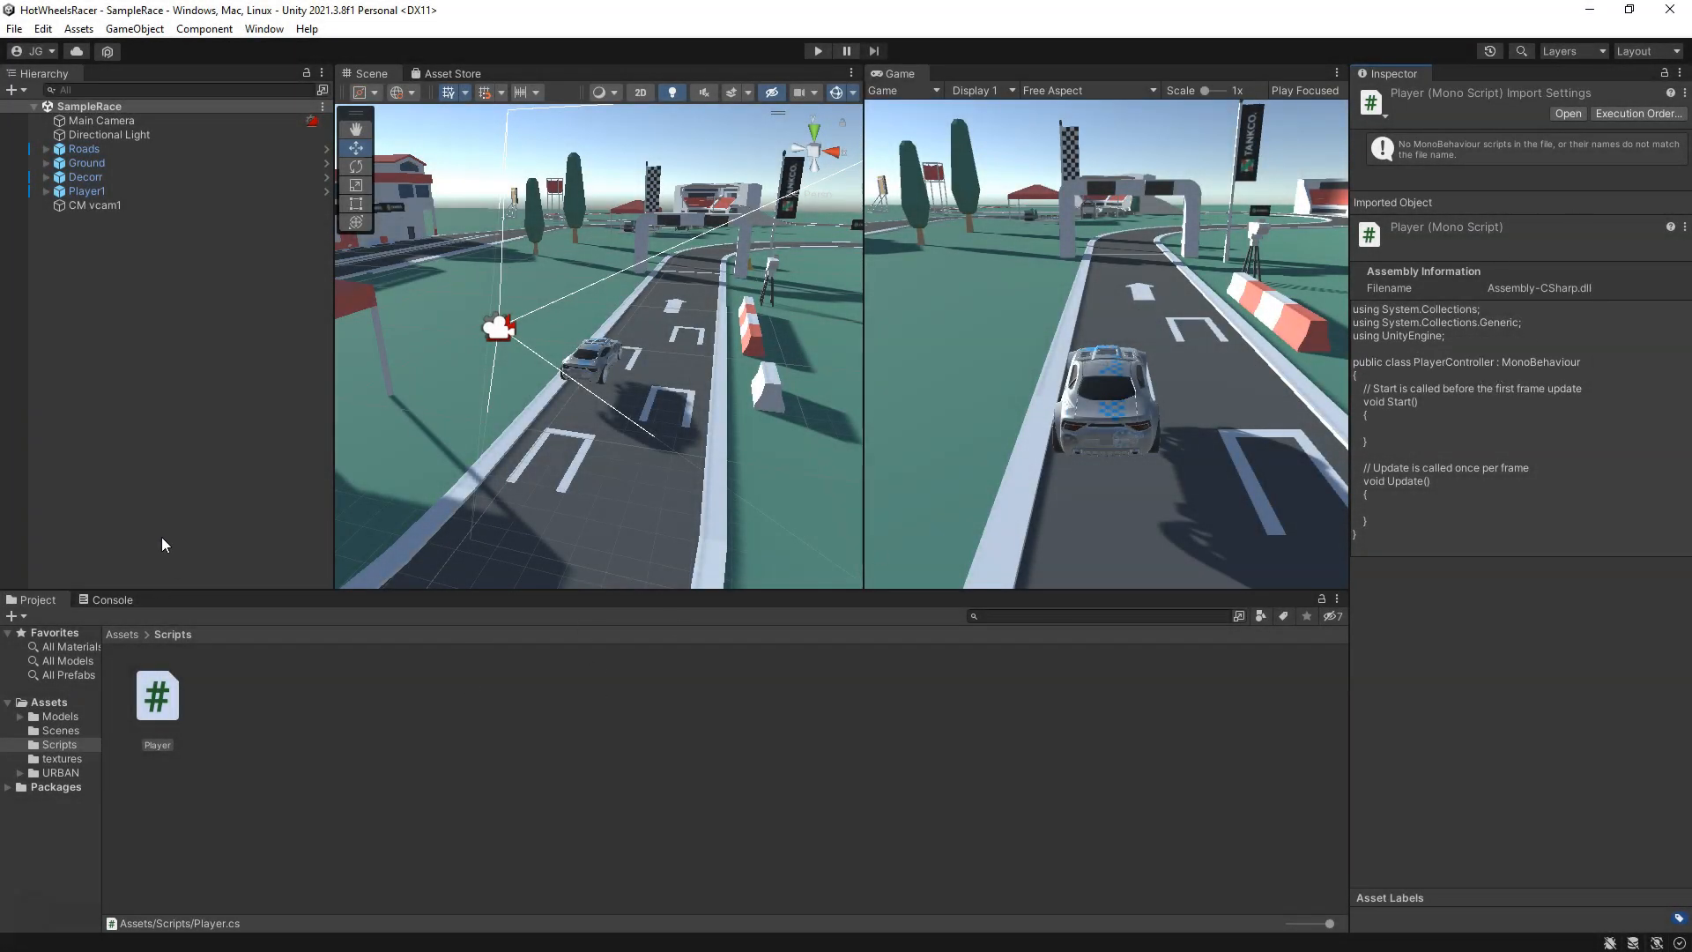
Step: Try to attach the Player script to the Player1 object as a component
left_click(111, 192)
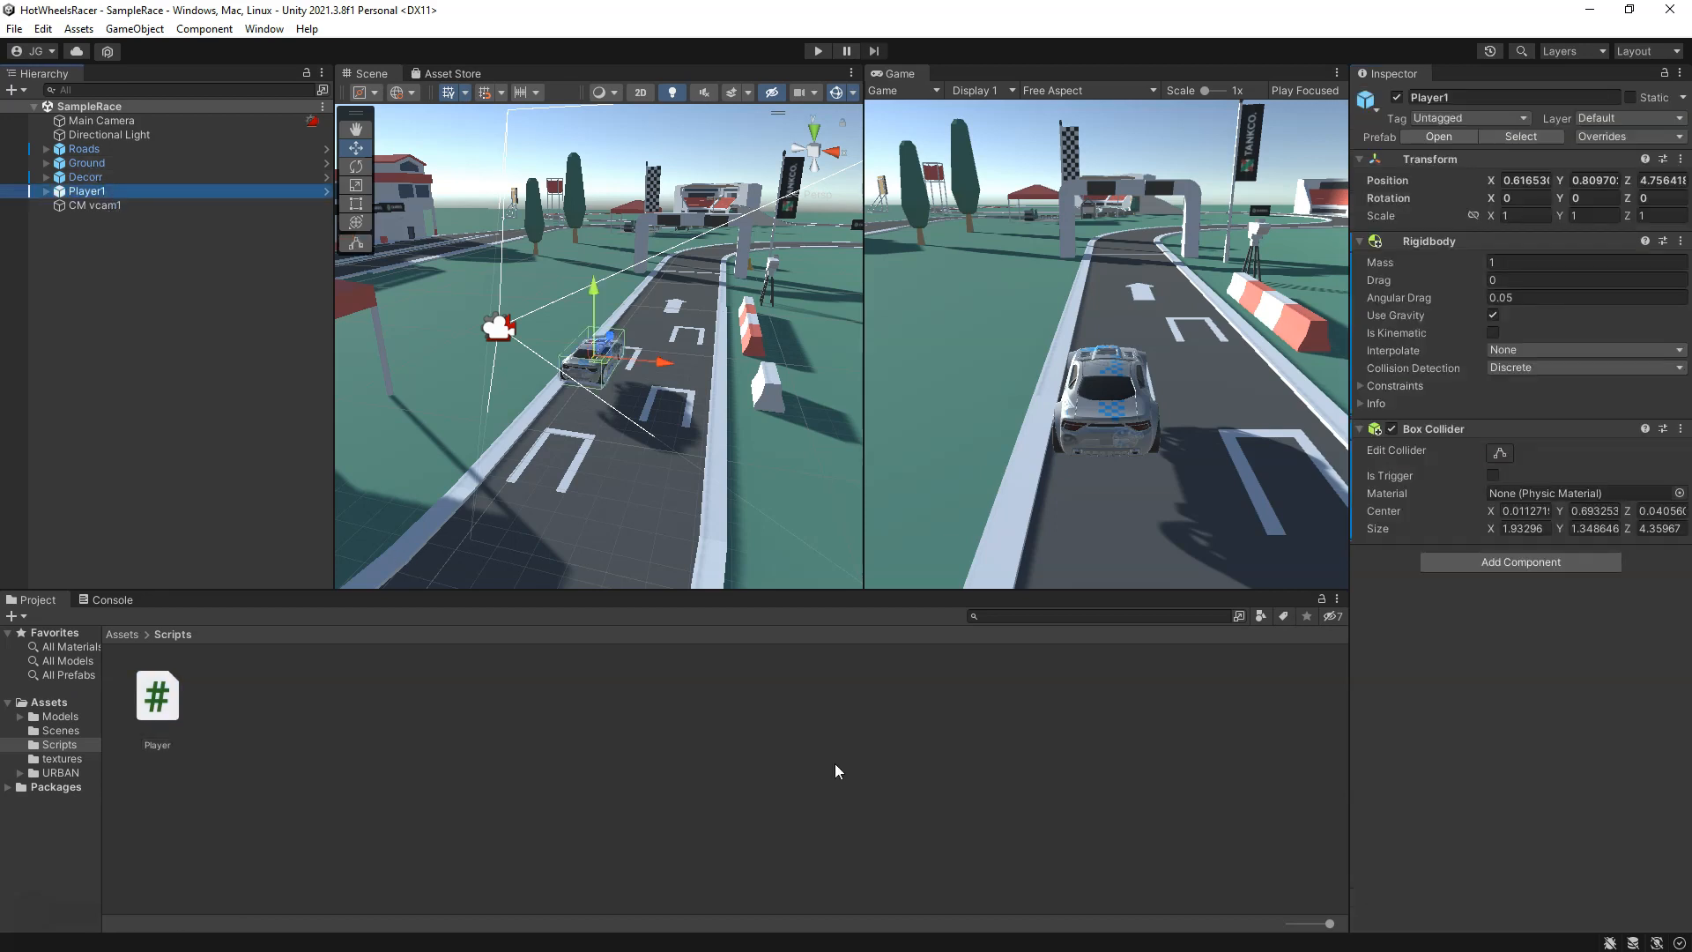
left_click_drag(156, 701, 1505, 679)
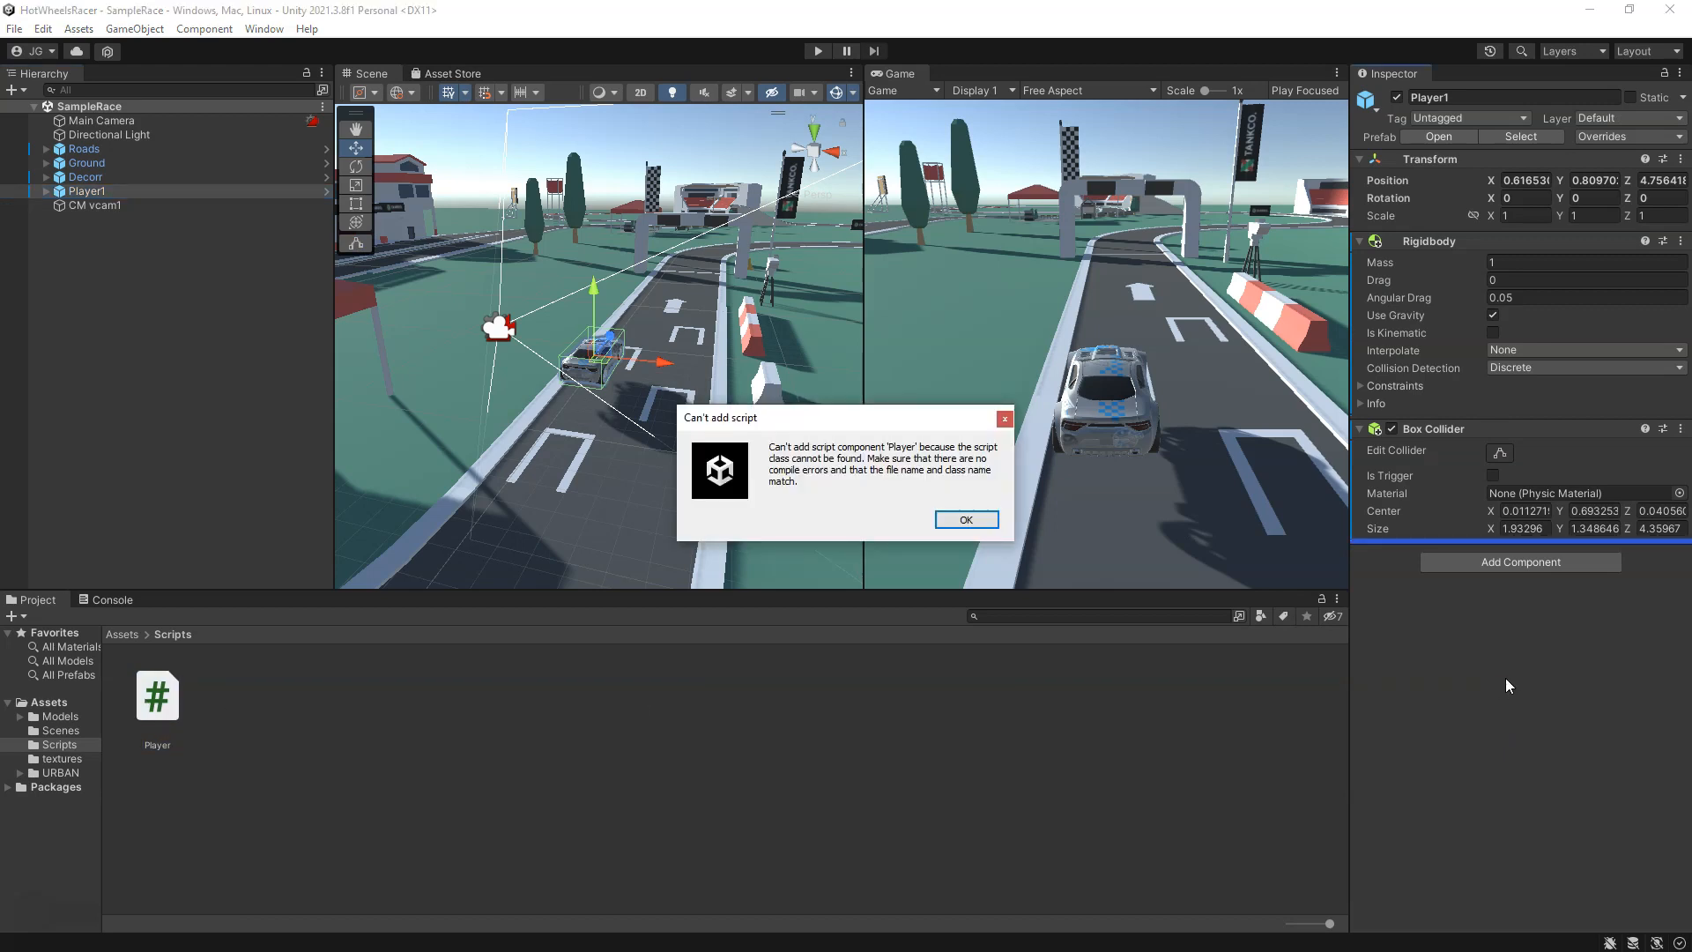
left_click(964, 520)
left_click(154, 698)
left_click_drag(153, 698, 1629, 668)
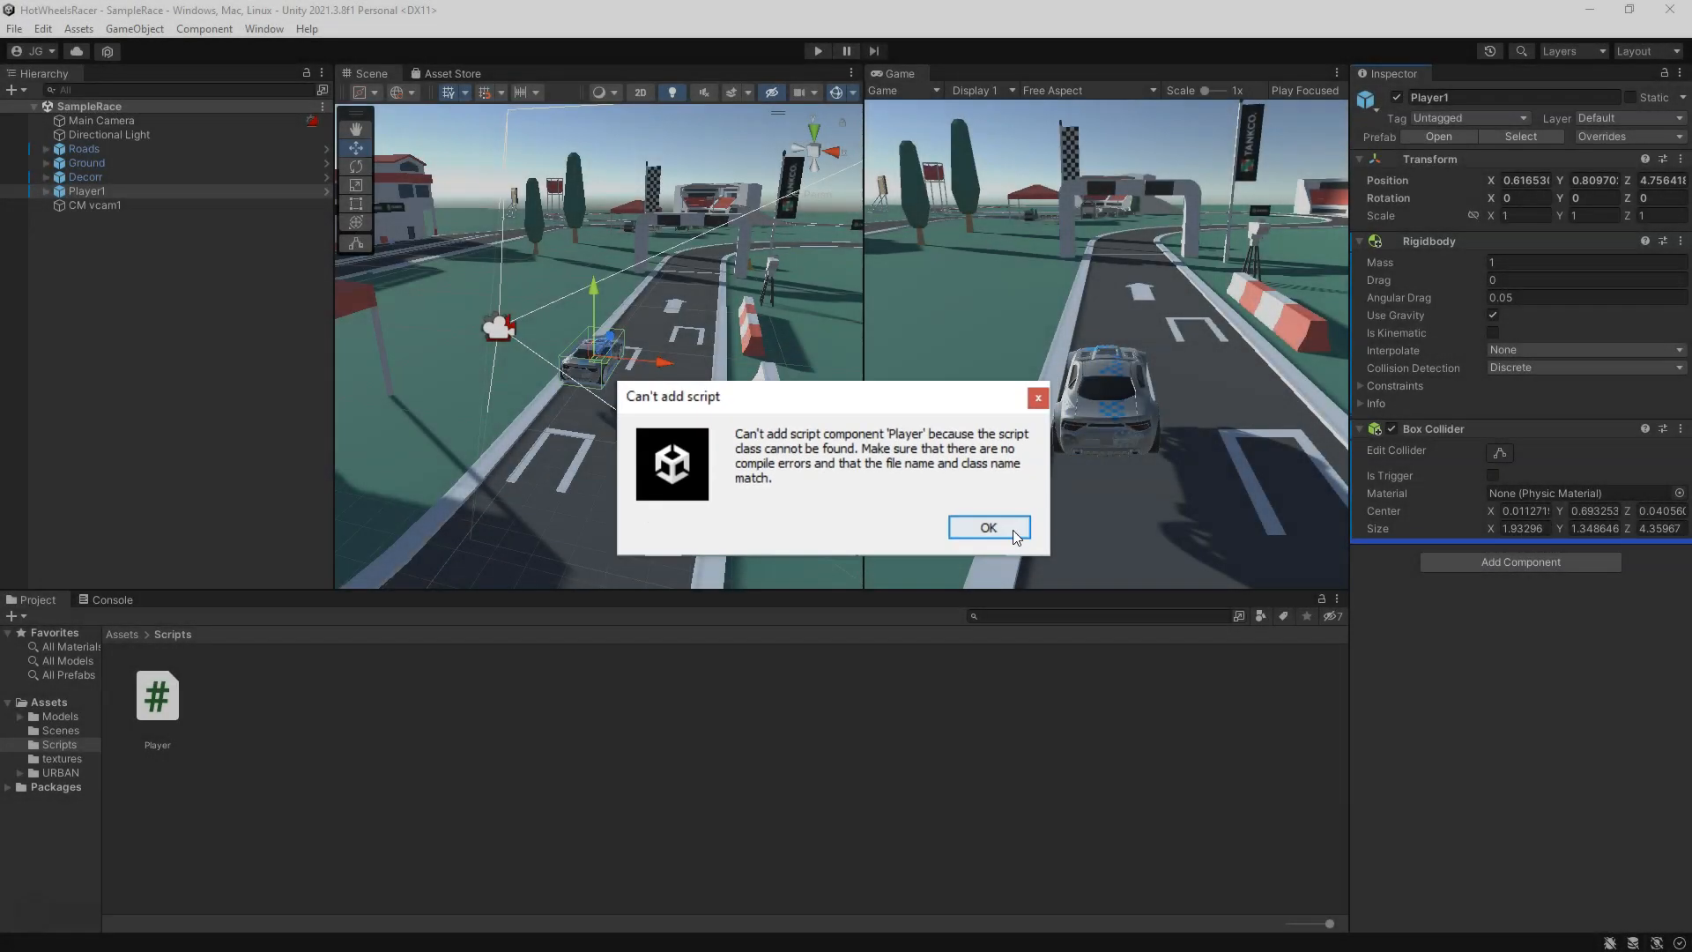
left_click(988, 527)
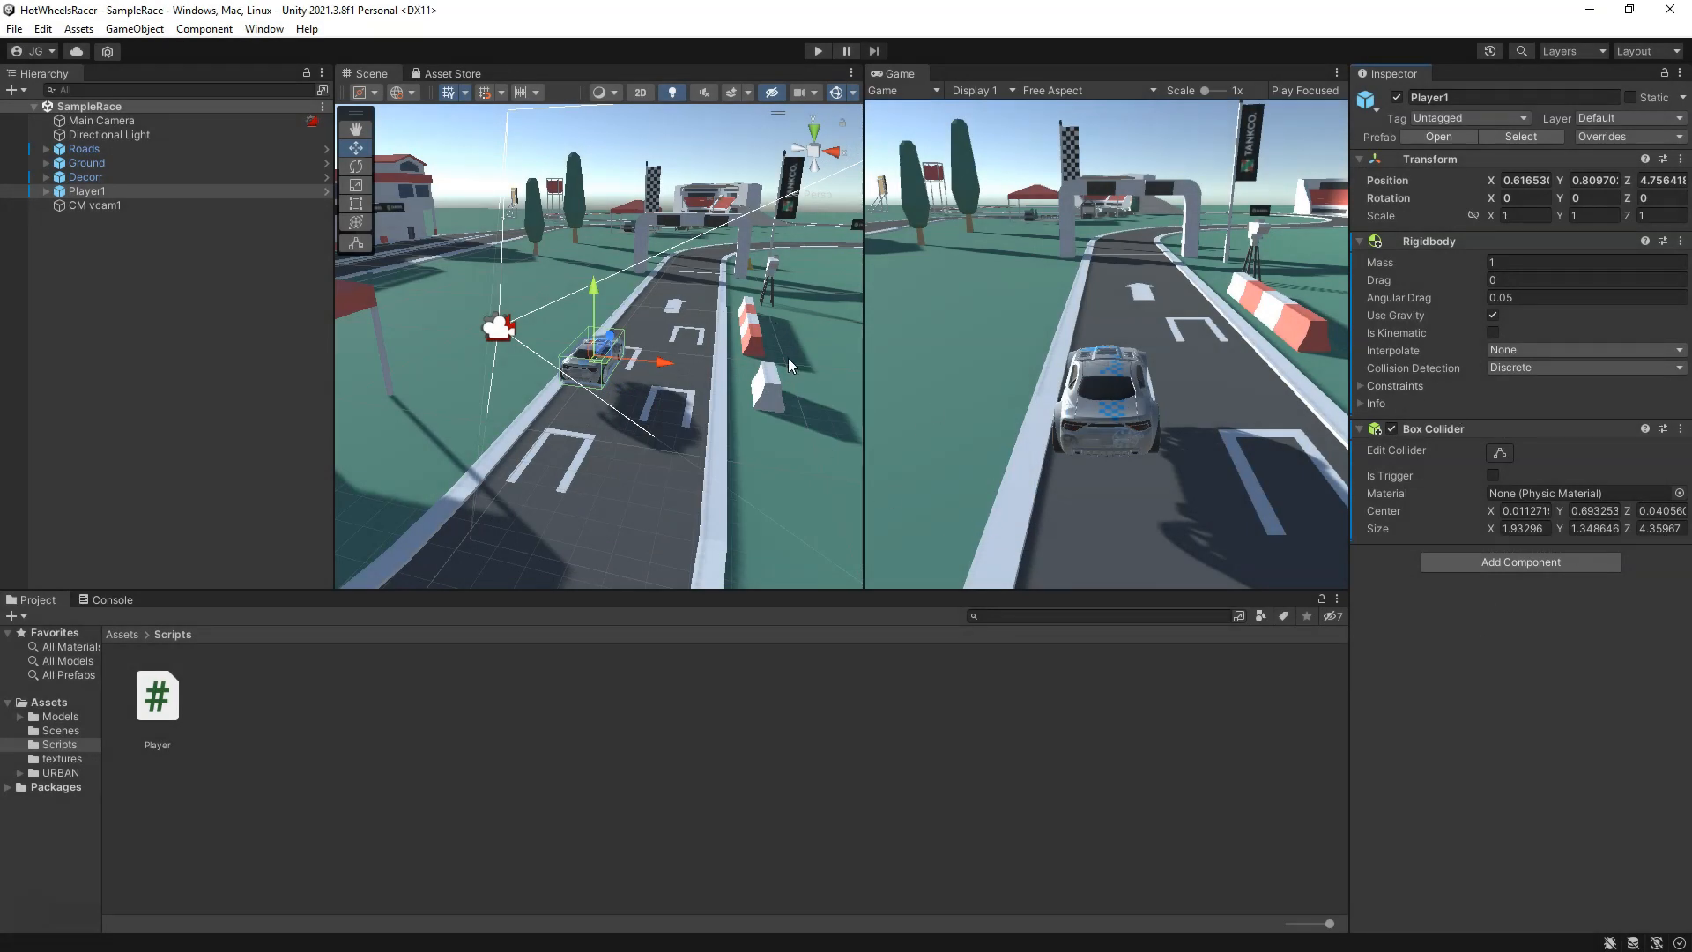
Step: Open the Player script in a maximized Visual Studio window with the editor zoom at 200 %, dismissing any notifications
double_click(159, 701)
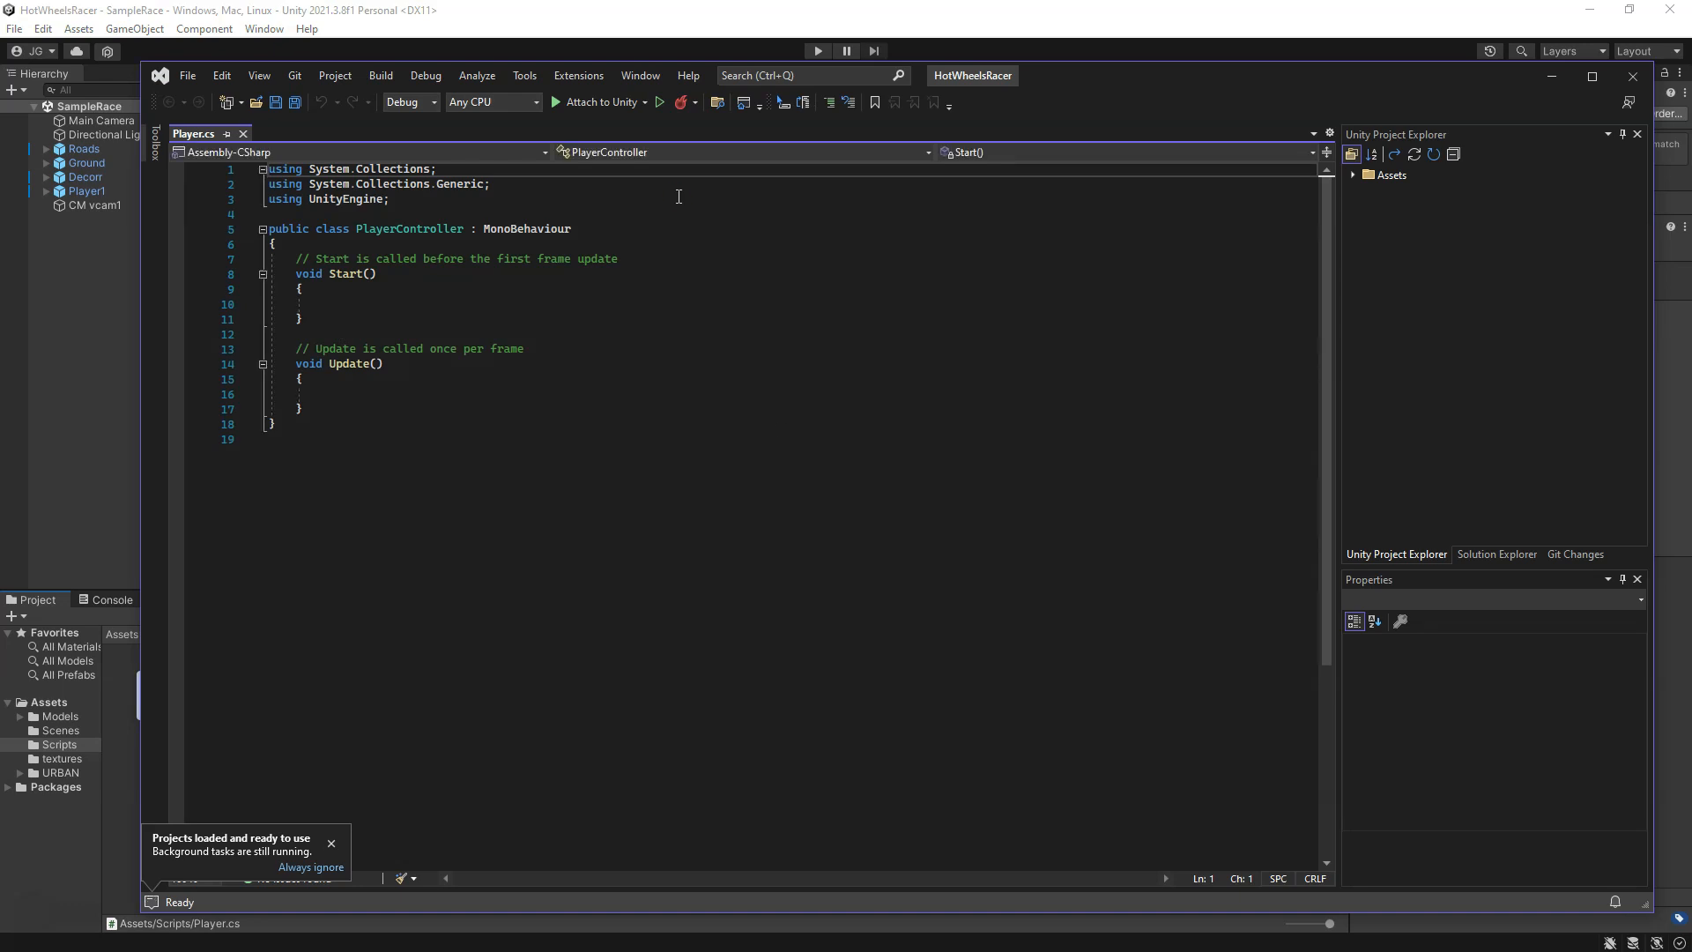
left_click(329, 843)
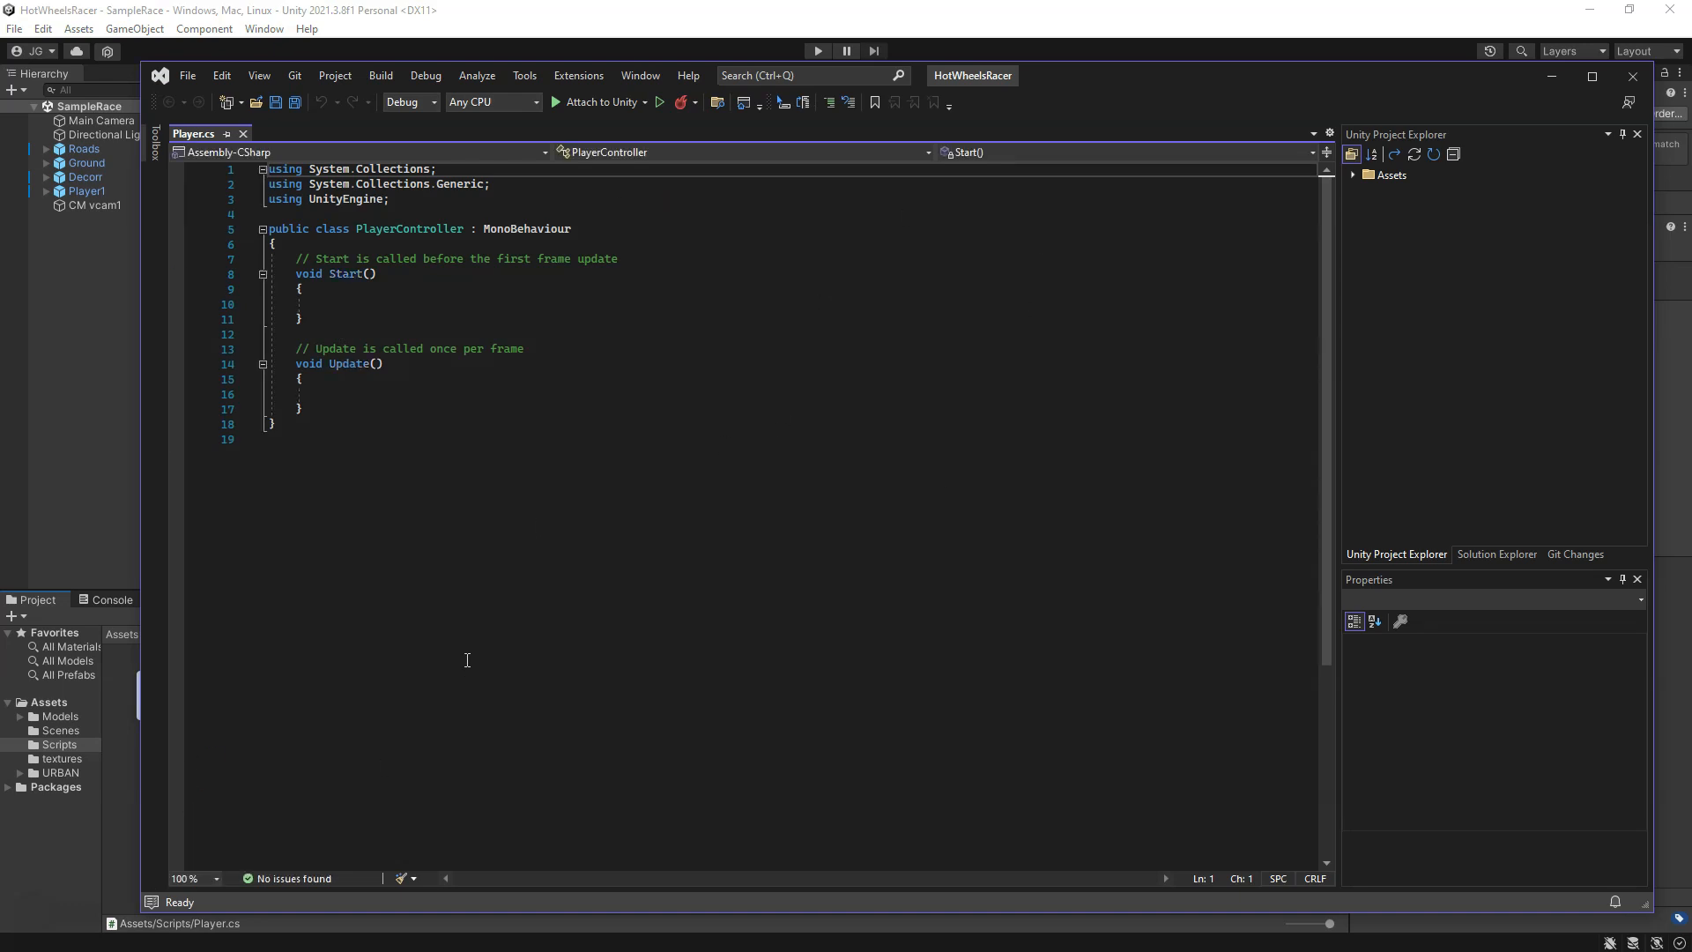
left_click(215, 877)
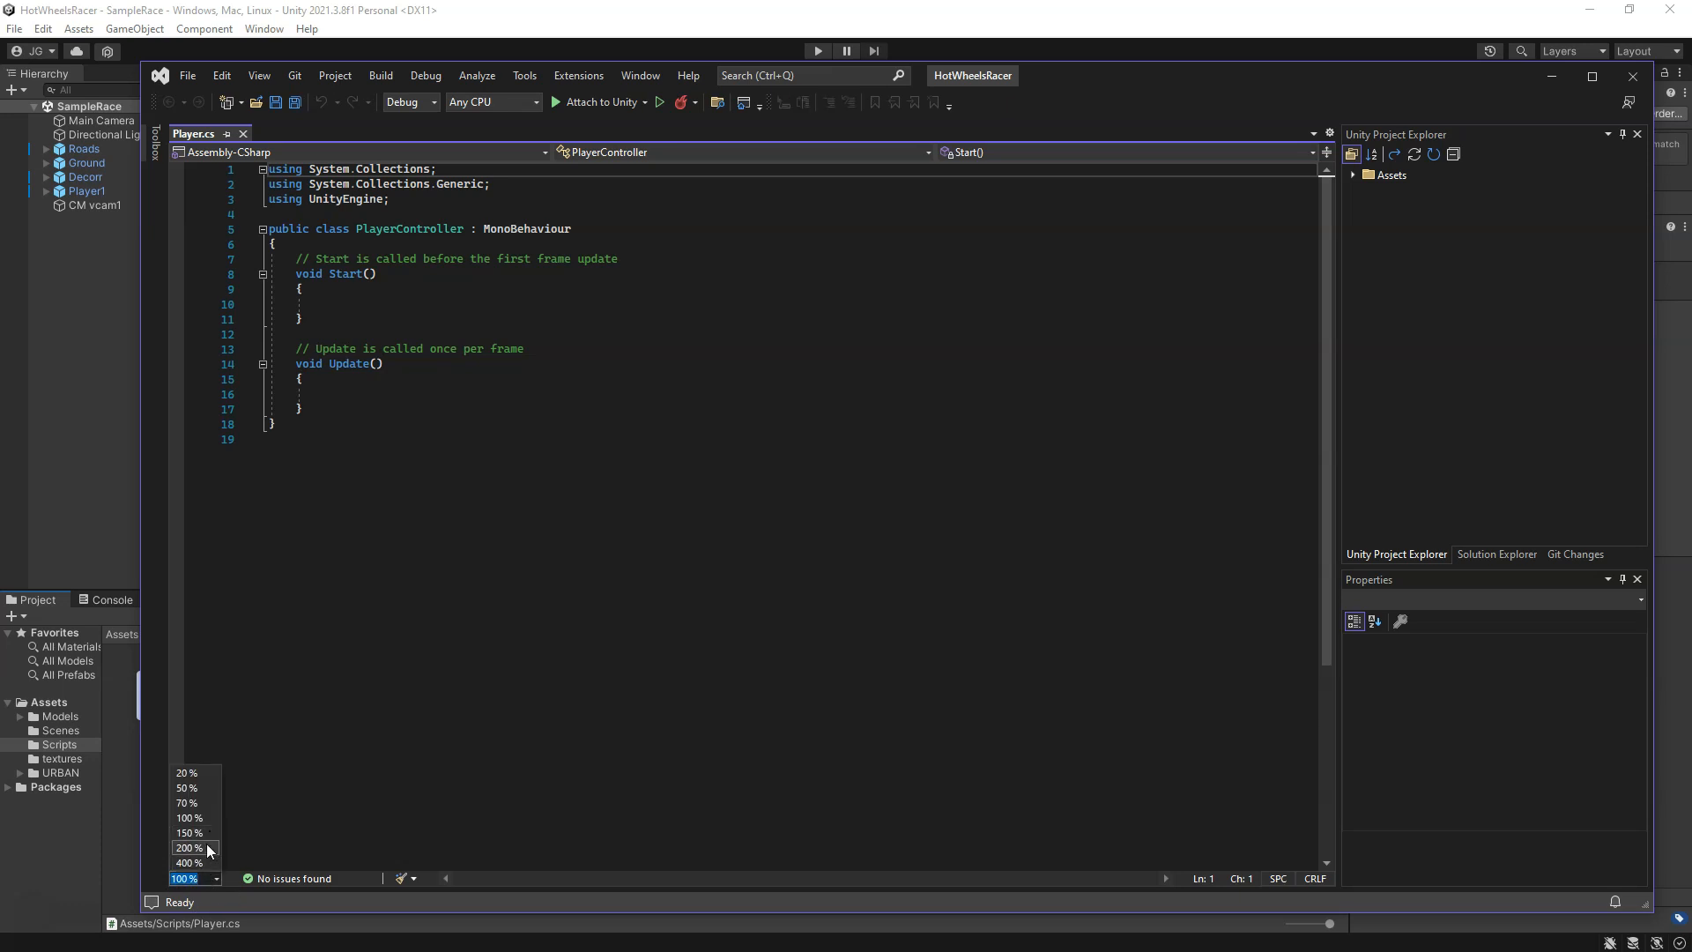
left_click(207, 845)
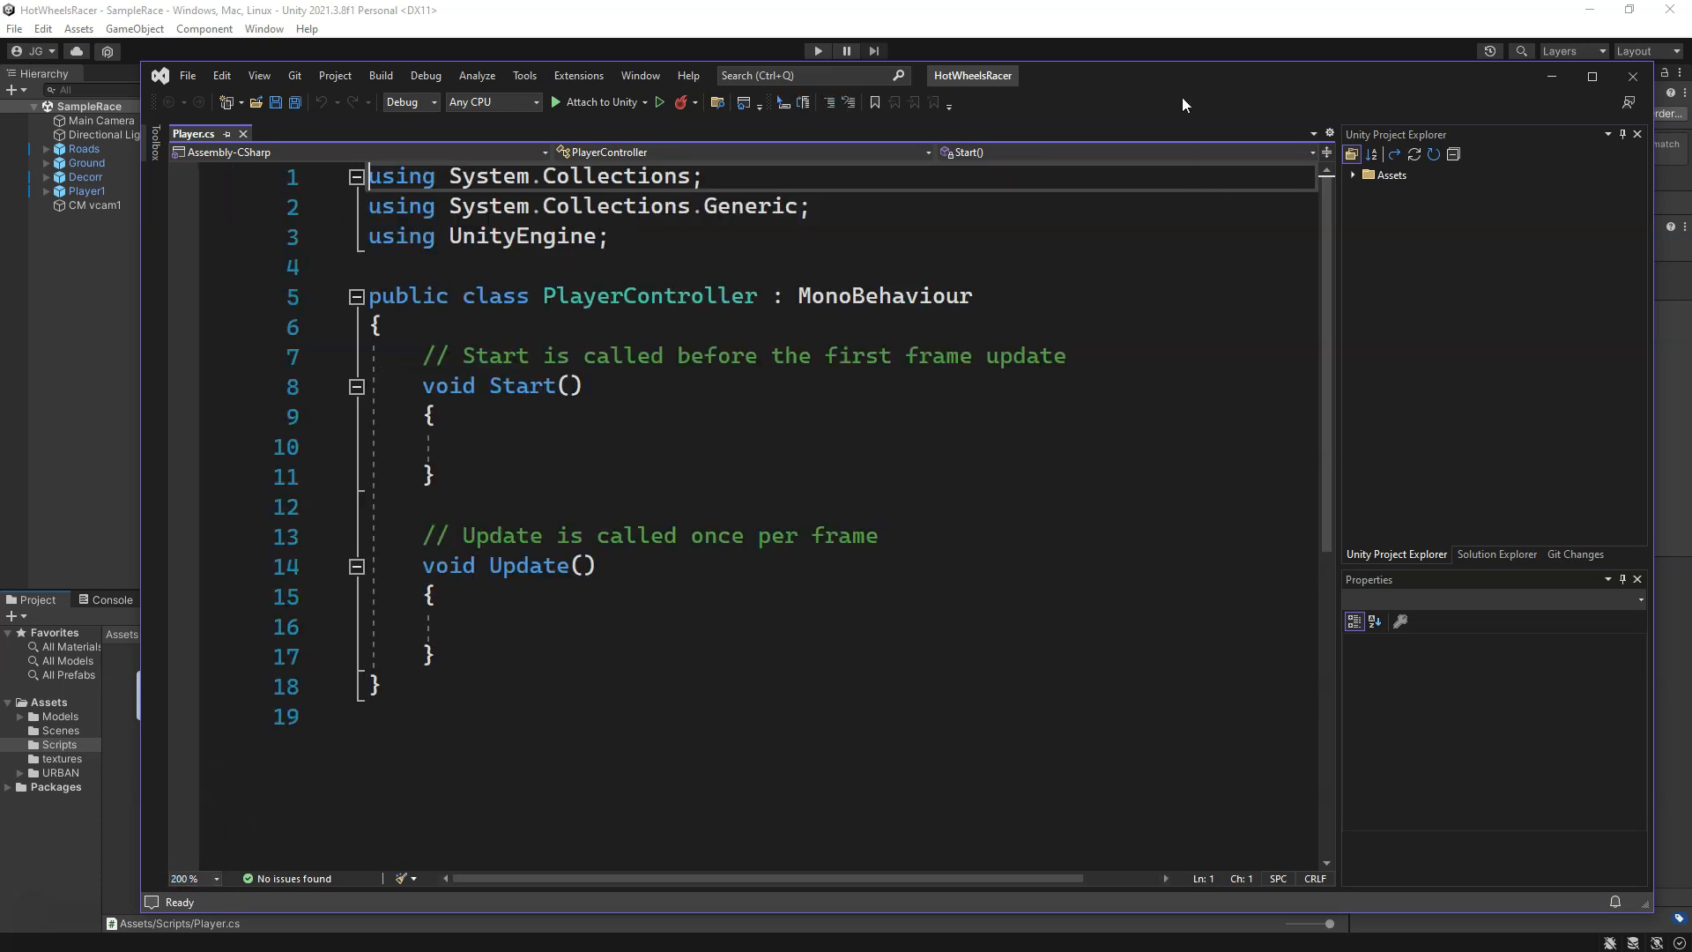
double_click(1179, 74)
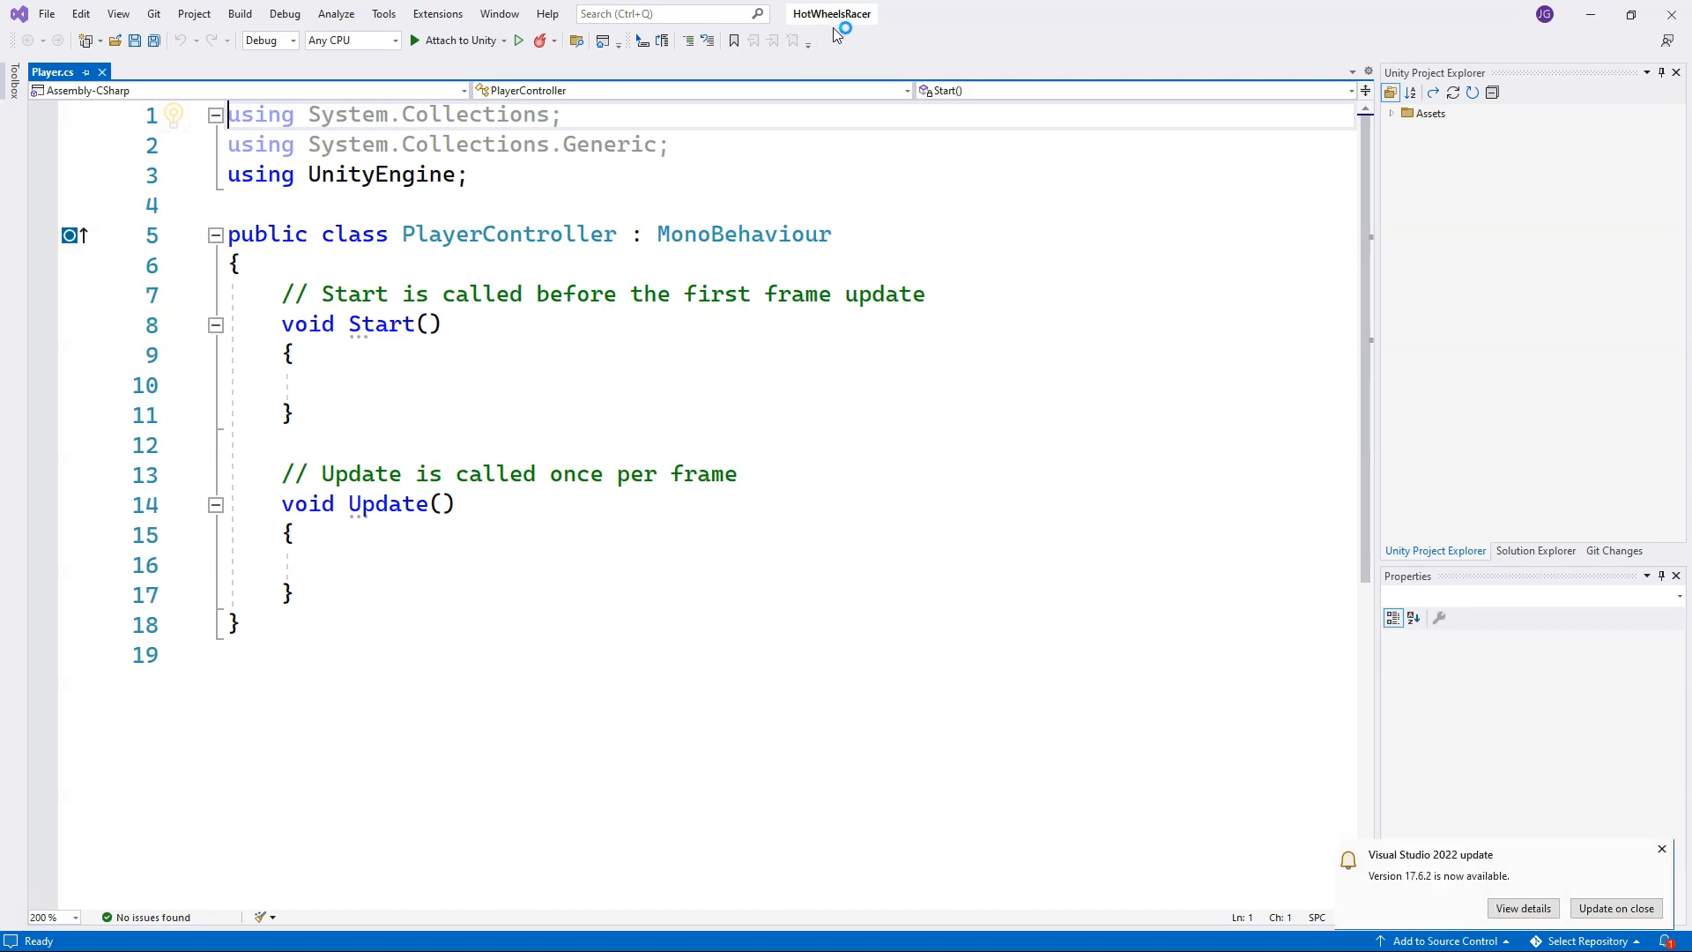
left_click(1662, 848)
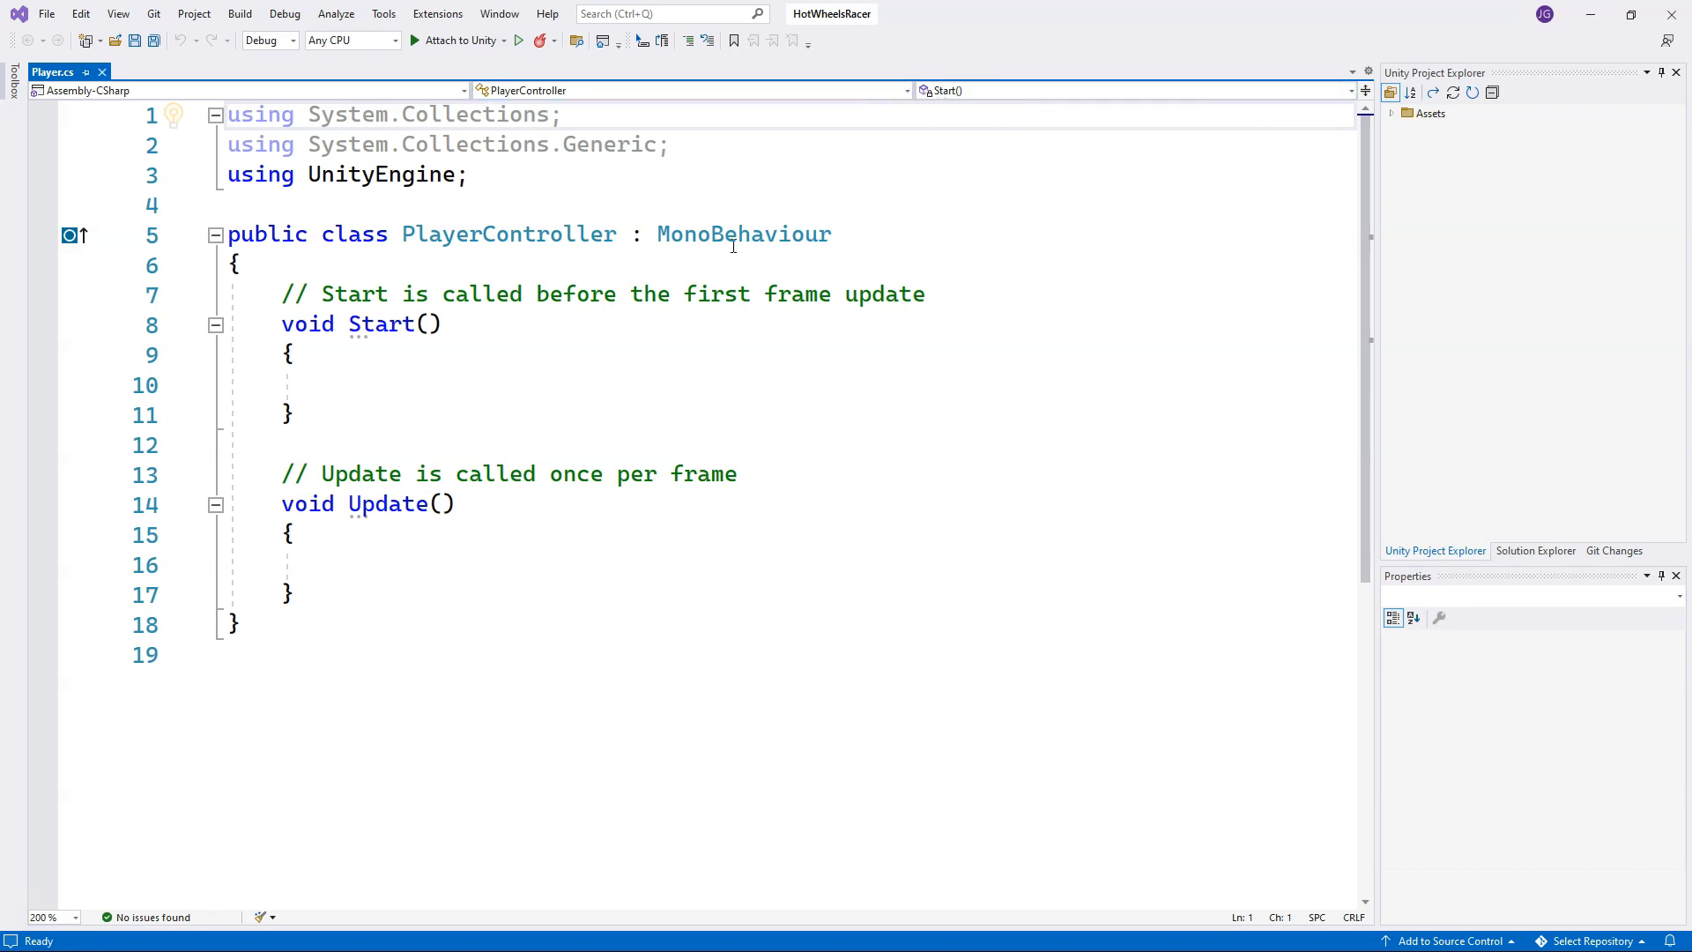
Step: Change Visual Studio's color theme to Dark in the general environment options
mouse_move(733, 246)
left_click(493, 16)
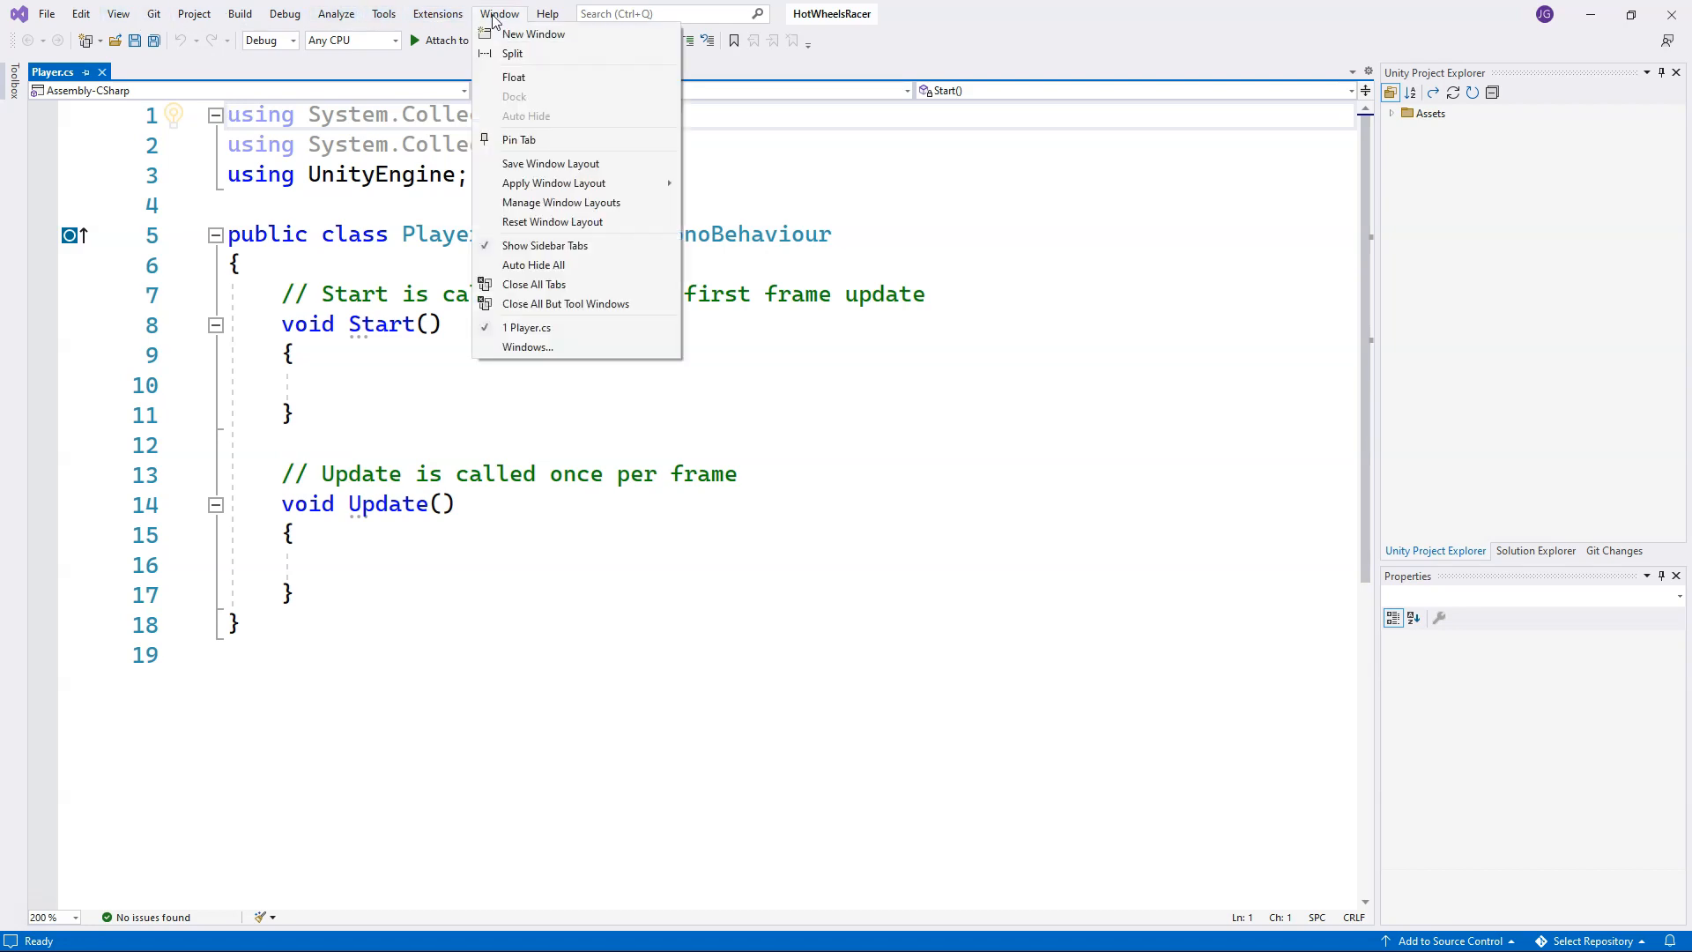
left_click(117, 16)
left_click(118, 15)
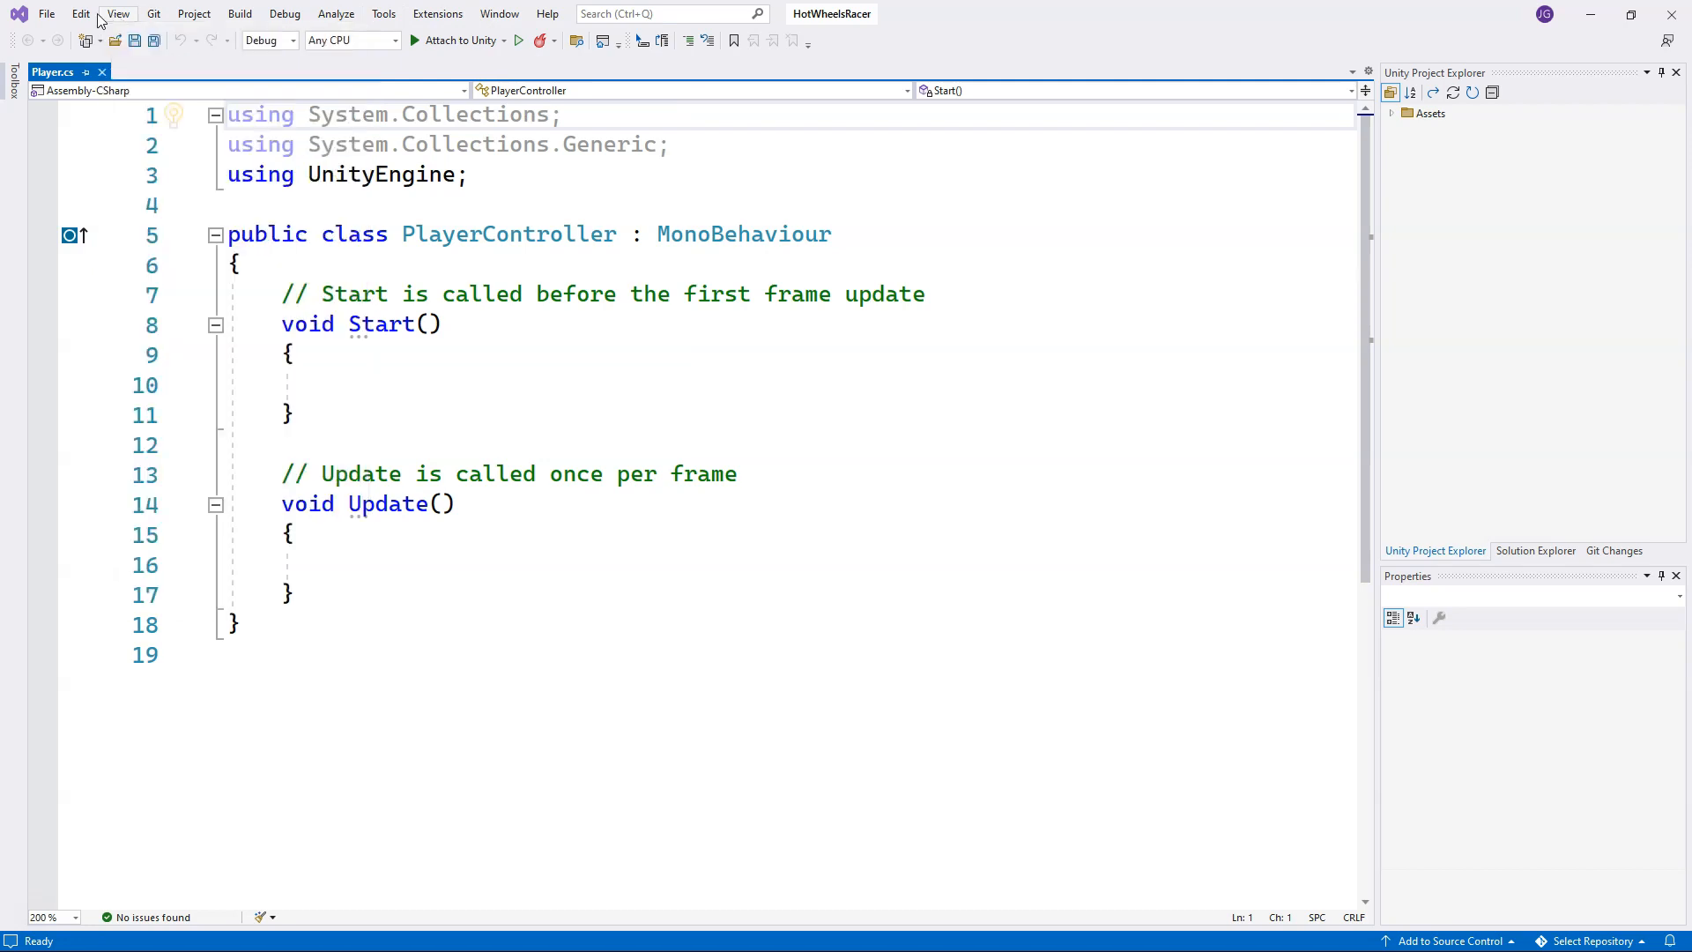
left_click(392, 16)
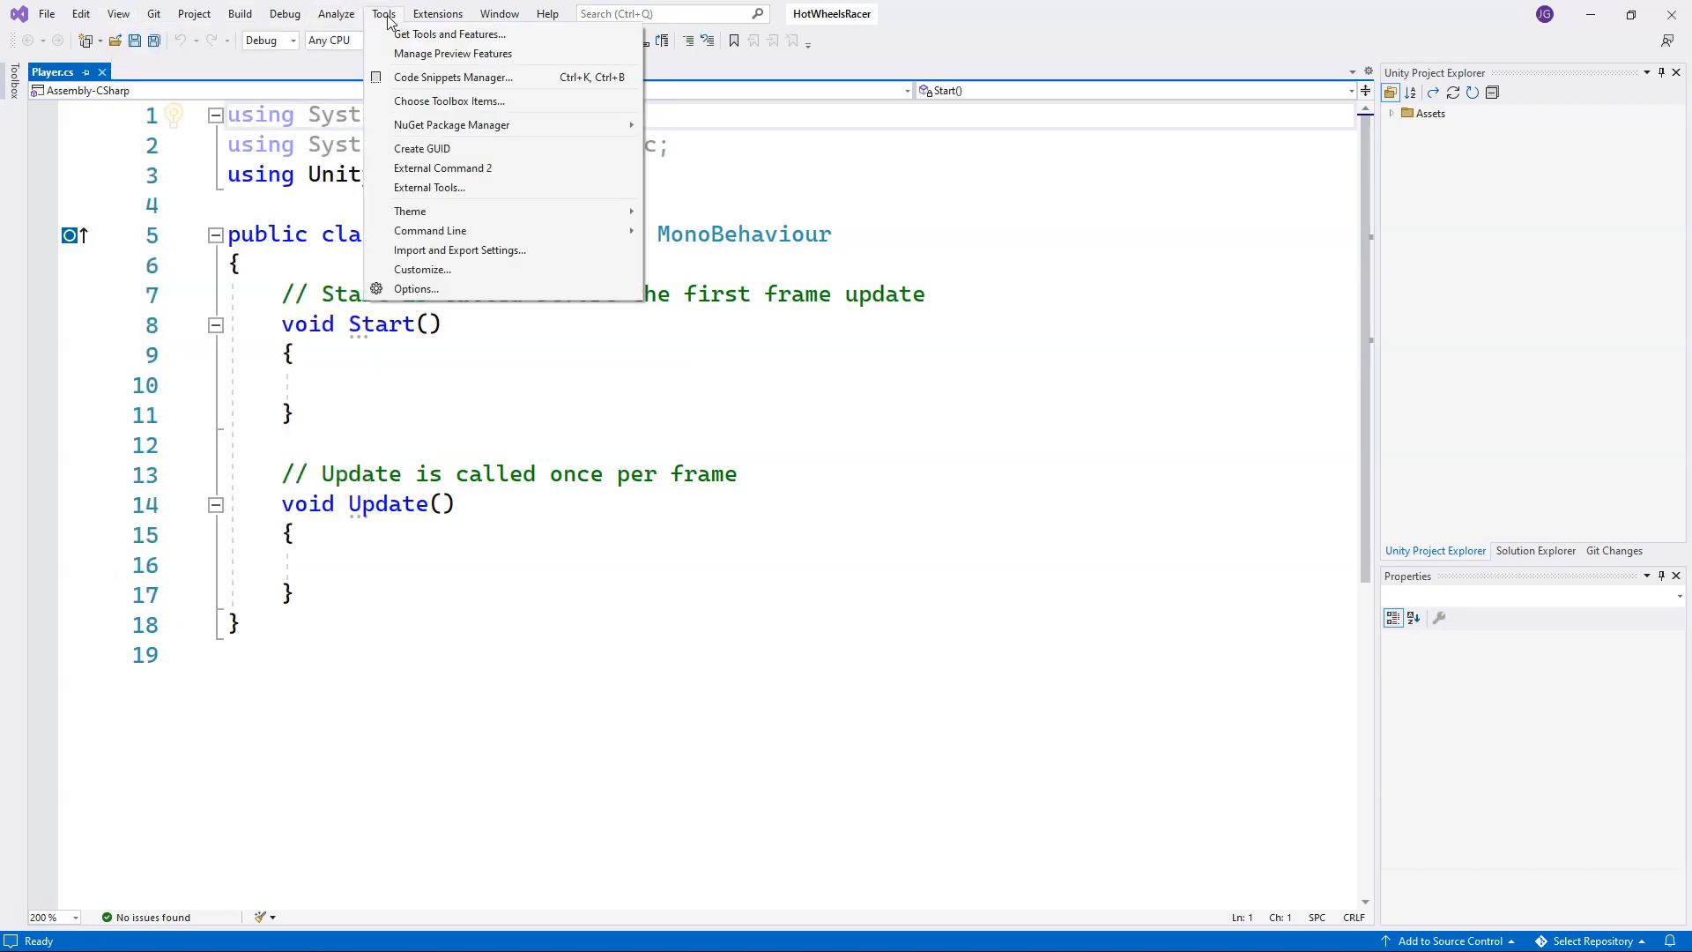
left_click(424, 290)
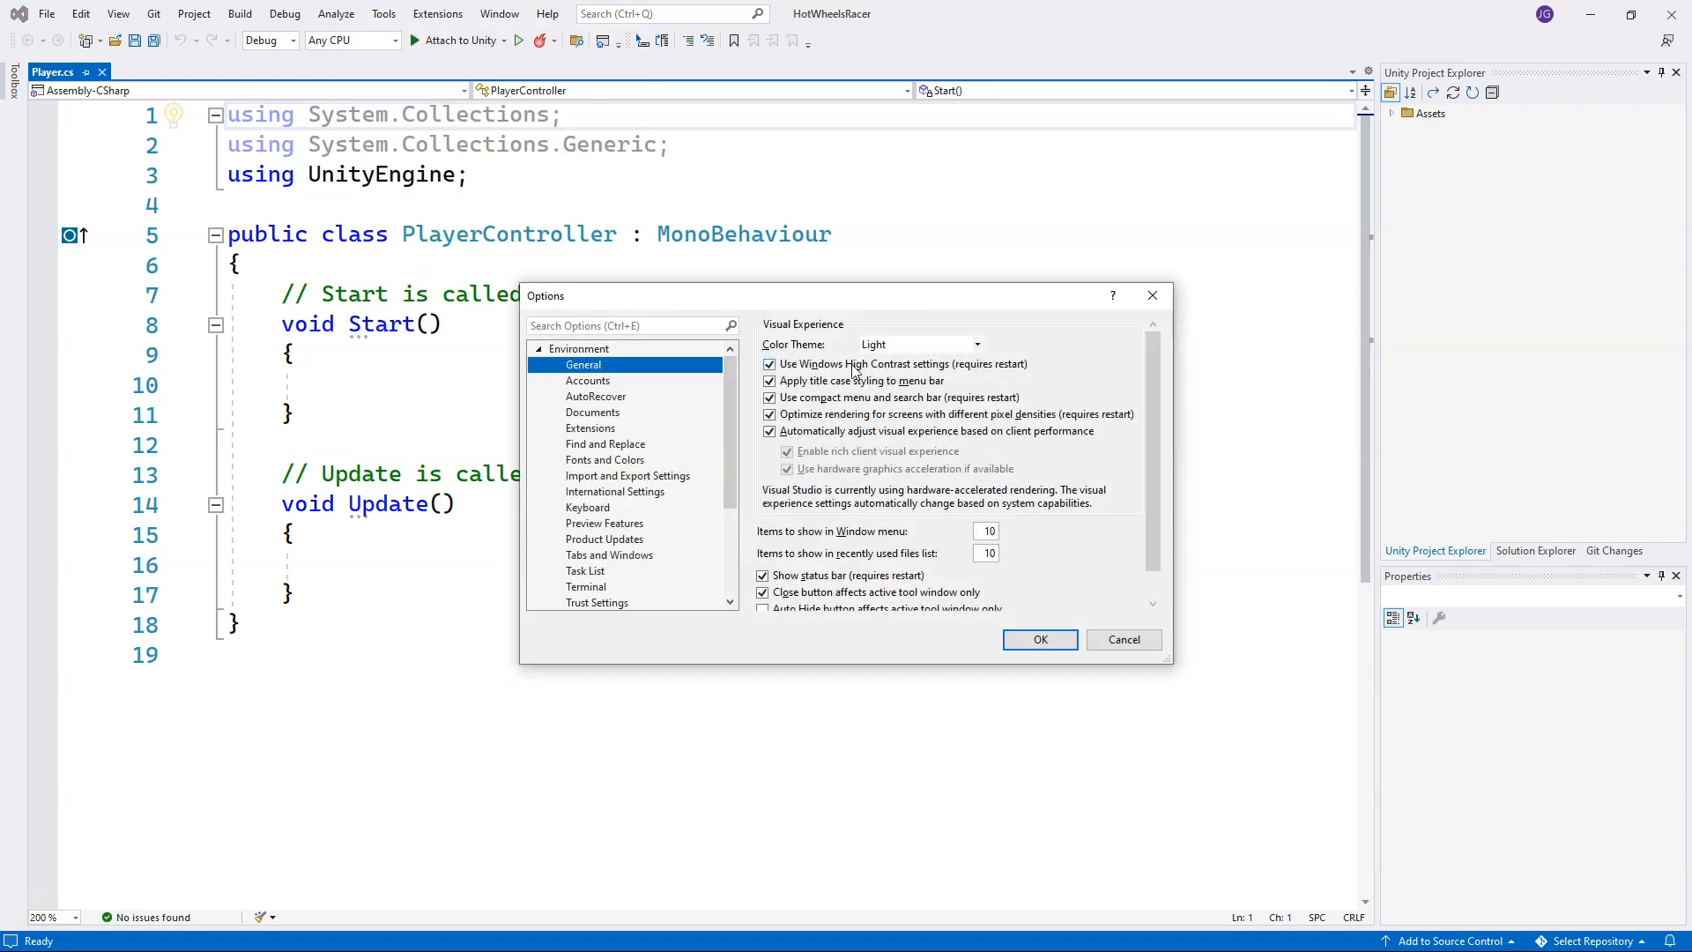
left_click(913, 346)
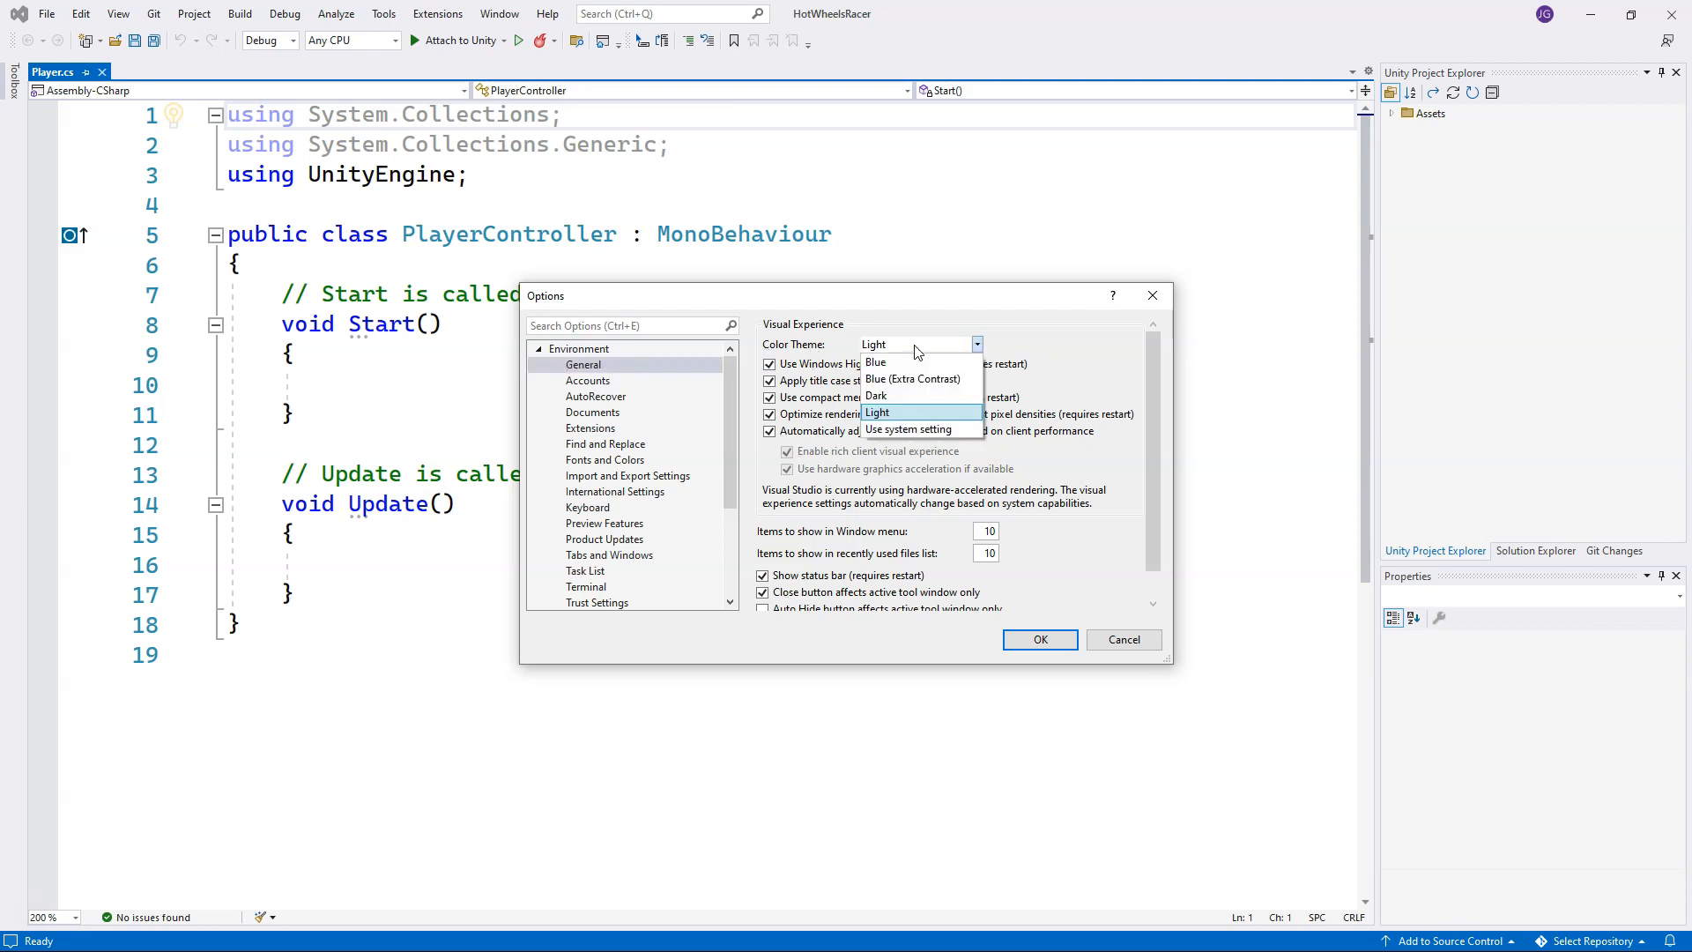
left_click(913, 395)
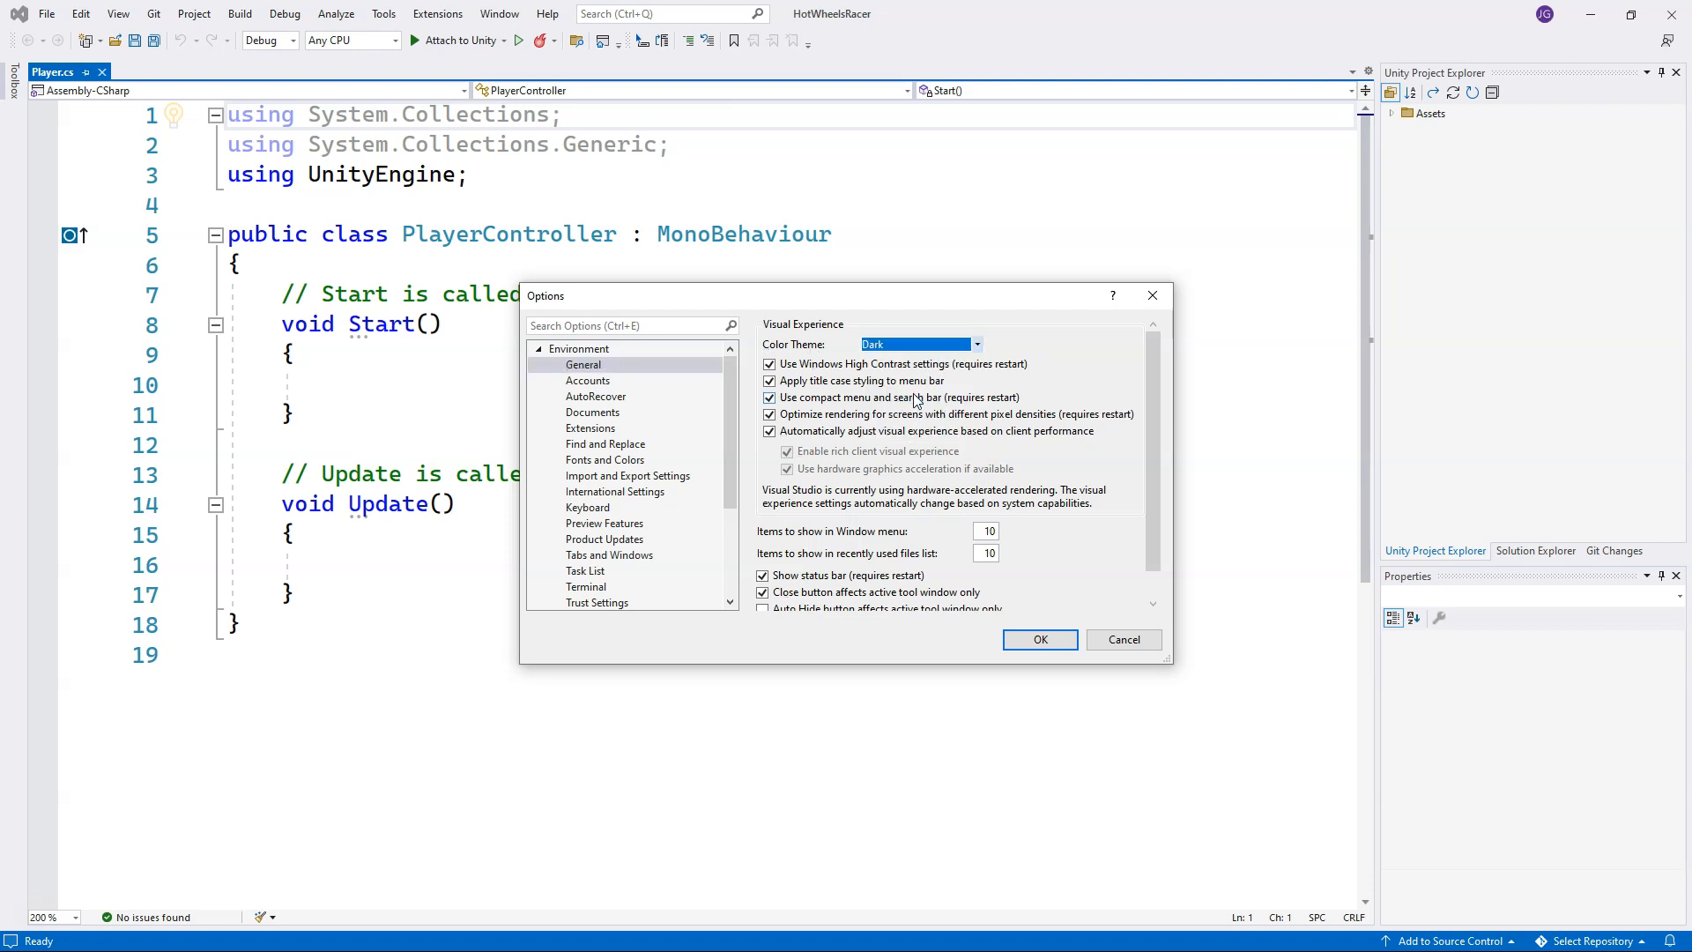
left_click(1040, 639)
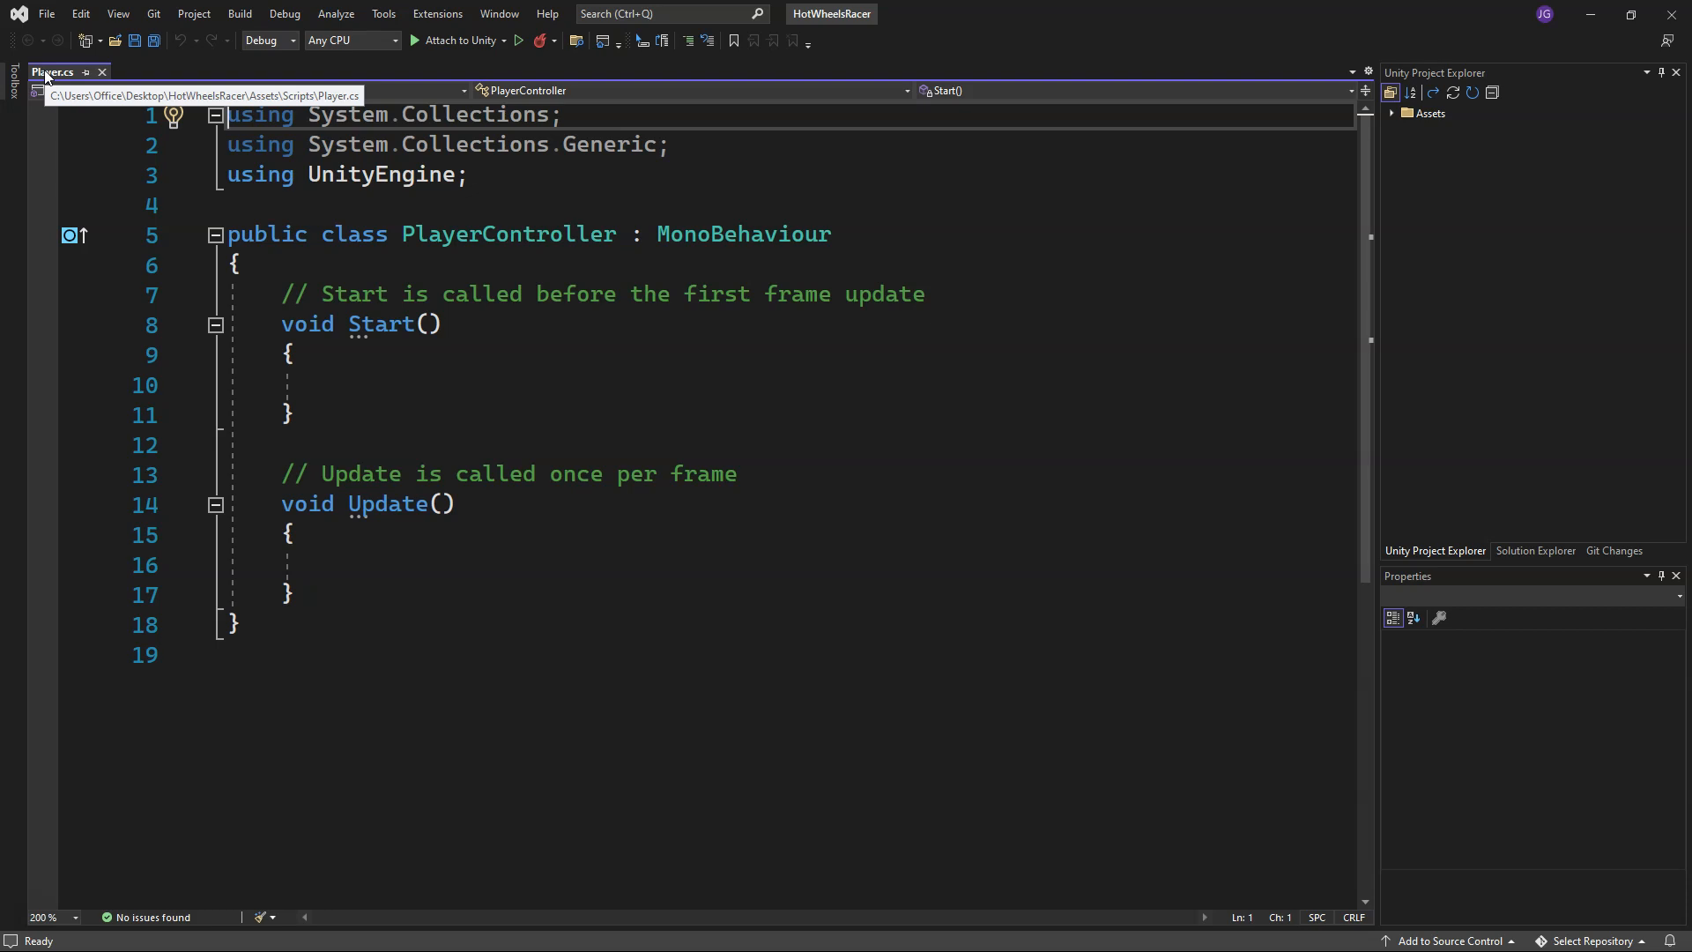
Step: Examine the using directives for System.Collections, System.Collections.Generic and UnityEngine in the Player script, highlighting all three lines
left_click(415, 115)
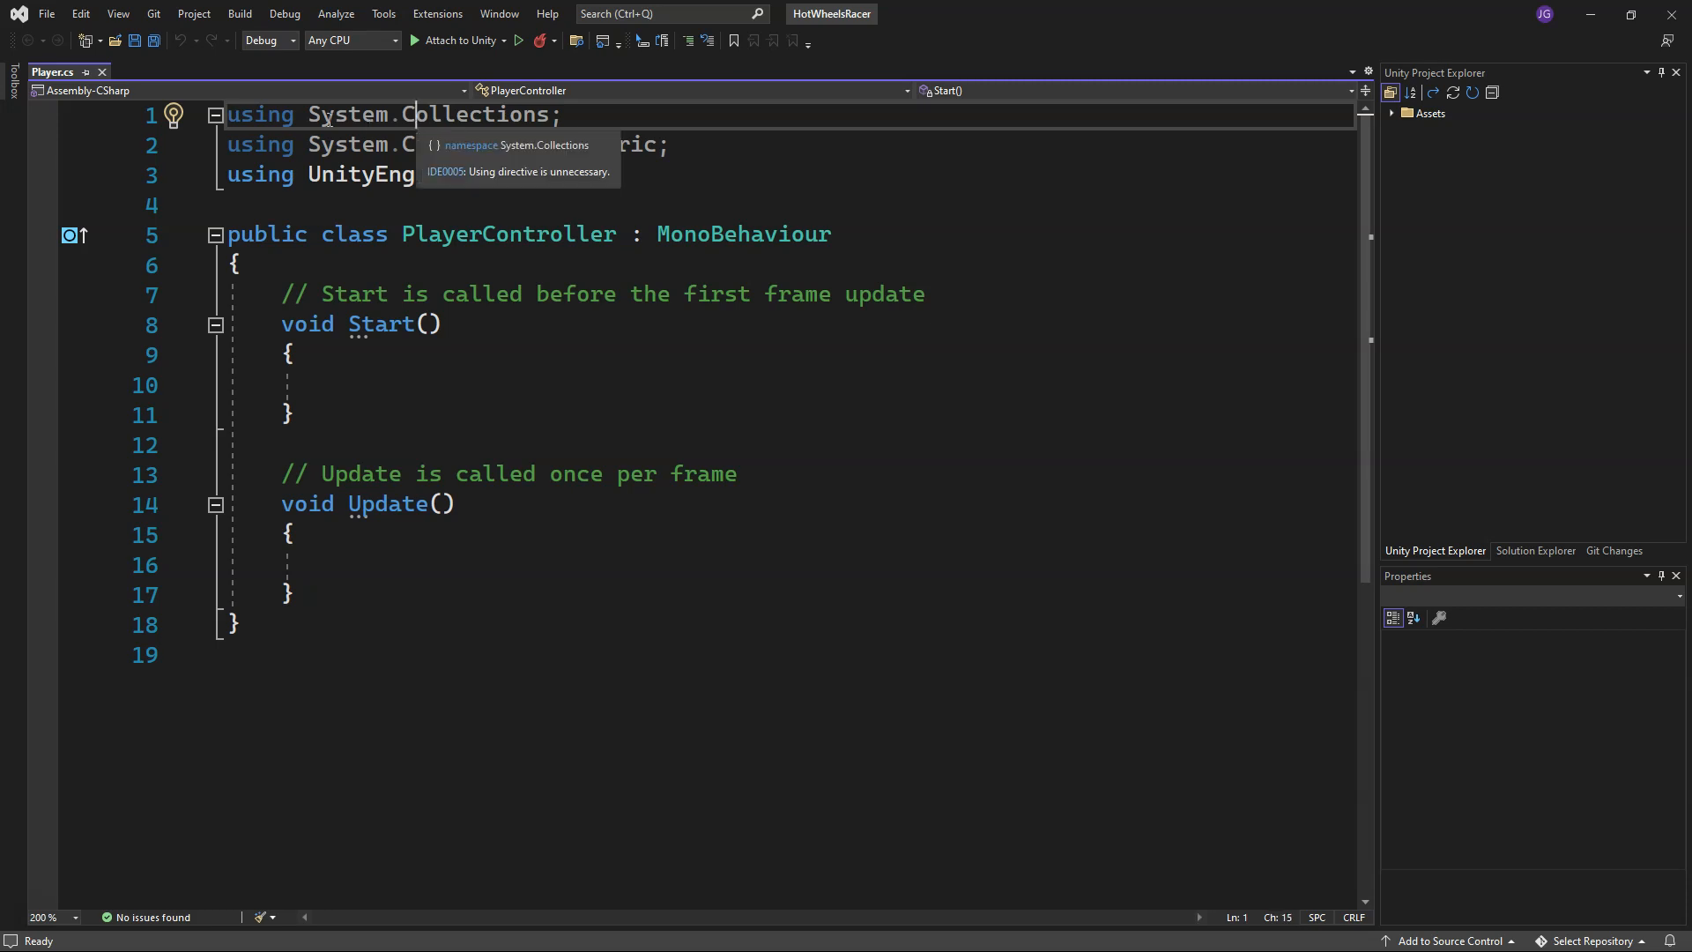
left_click(518, 190)
left_click(519, 187)
left_click(235, 109)
left_click_drag(235, 110, 496, 181)
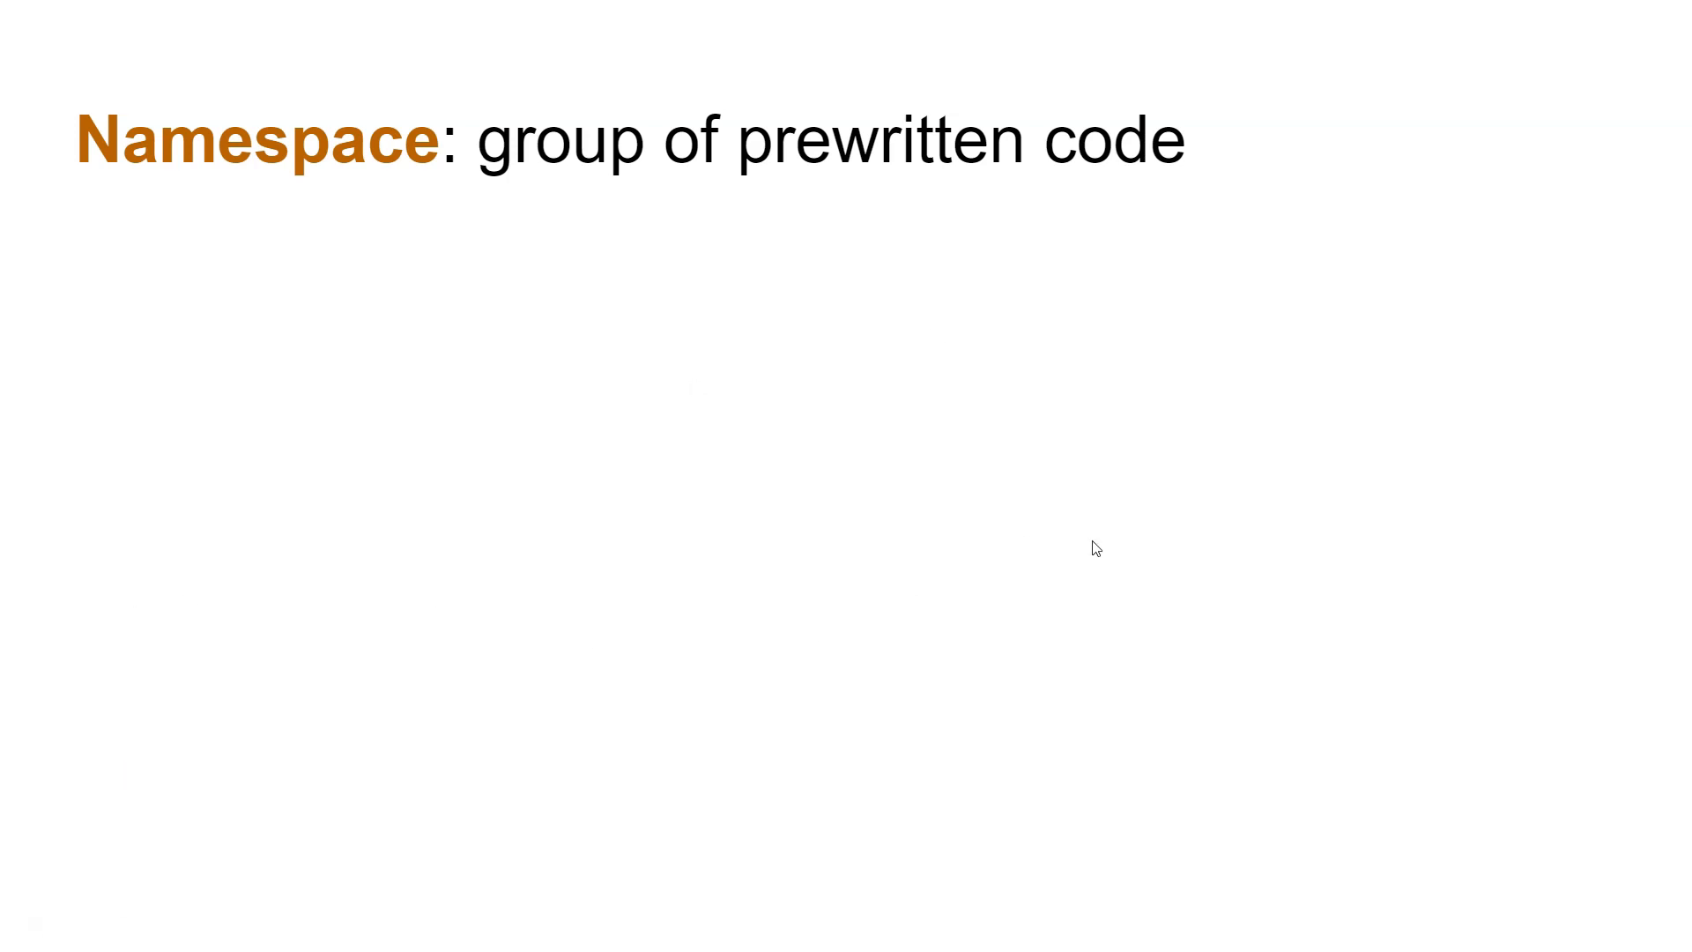
left_click(1187, 573)
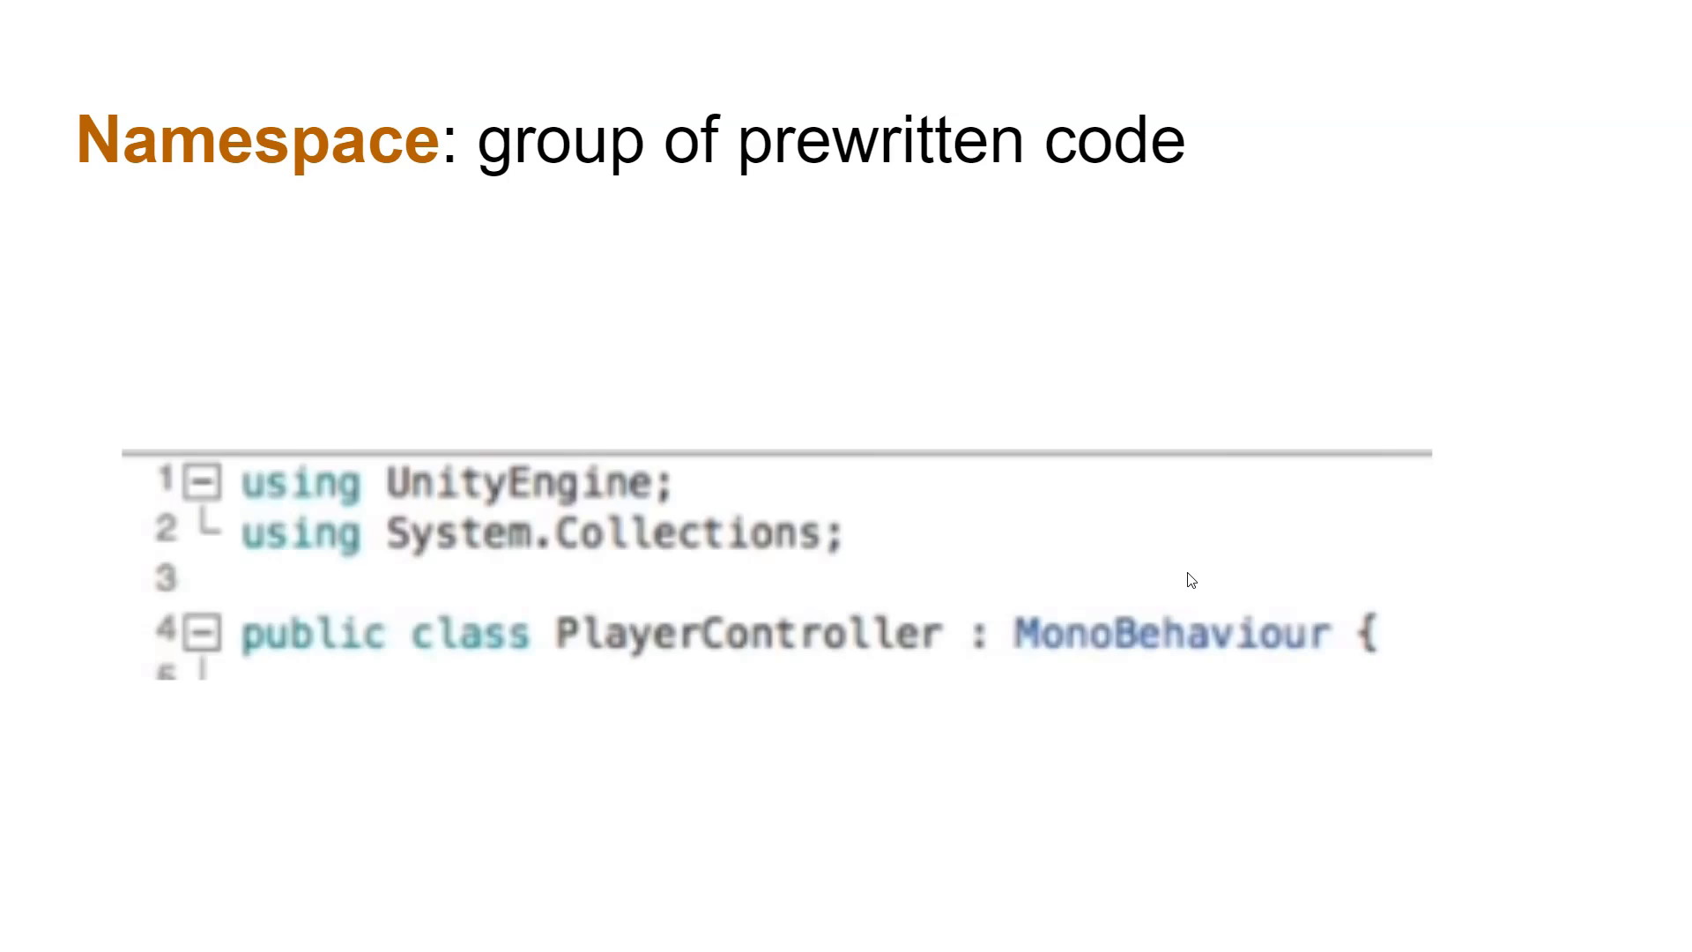
Step: Examine the PlayerController class declaration in the Player script, highlighting the whole line and its public class keywords
left_click(847, 633)
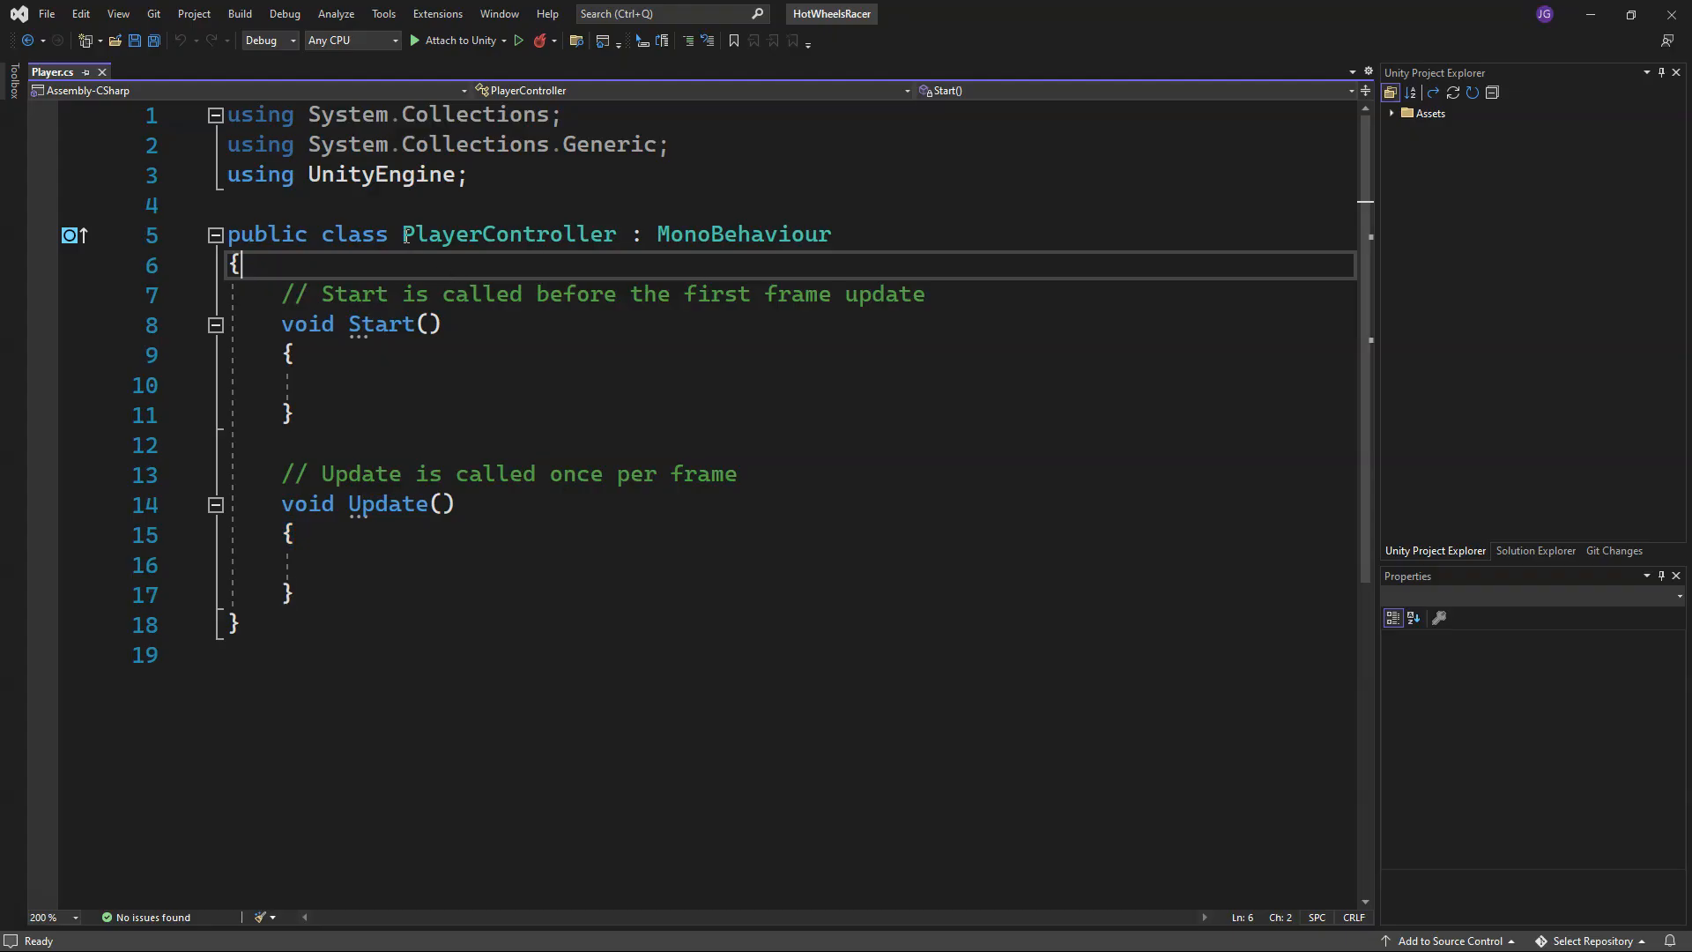
left_click(335, 235)
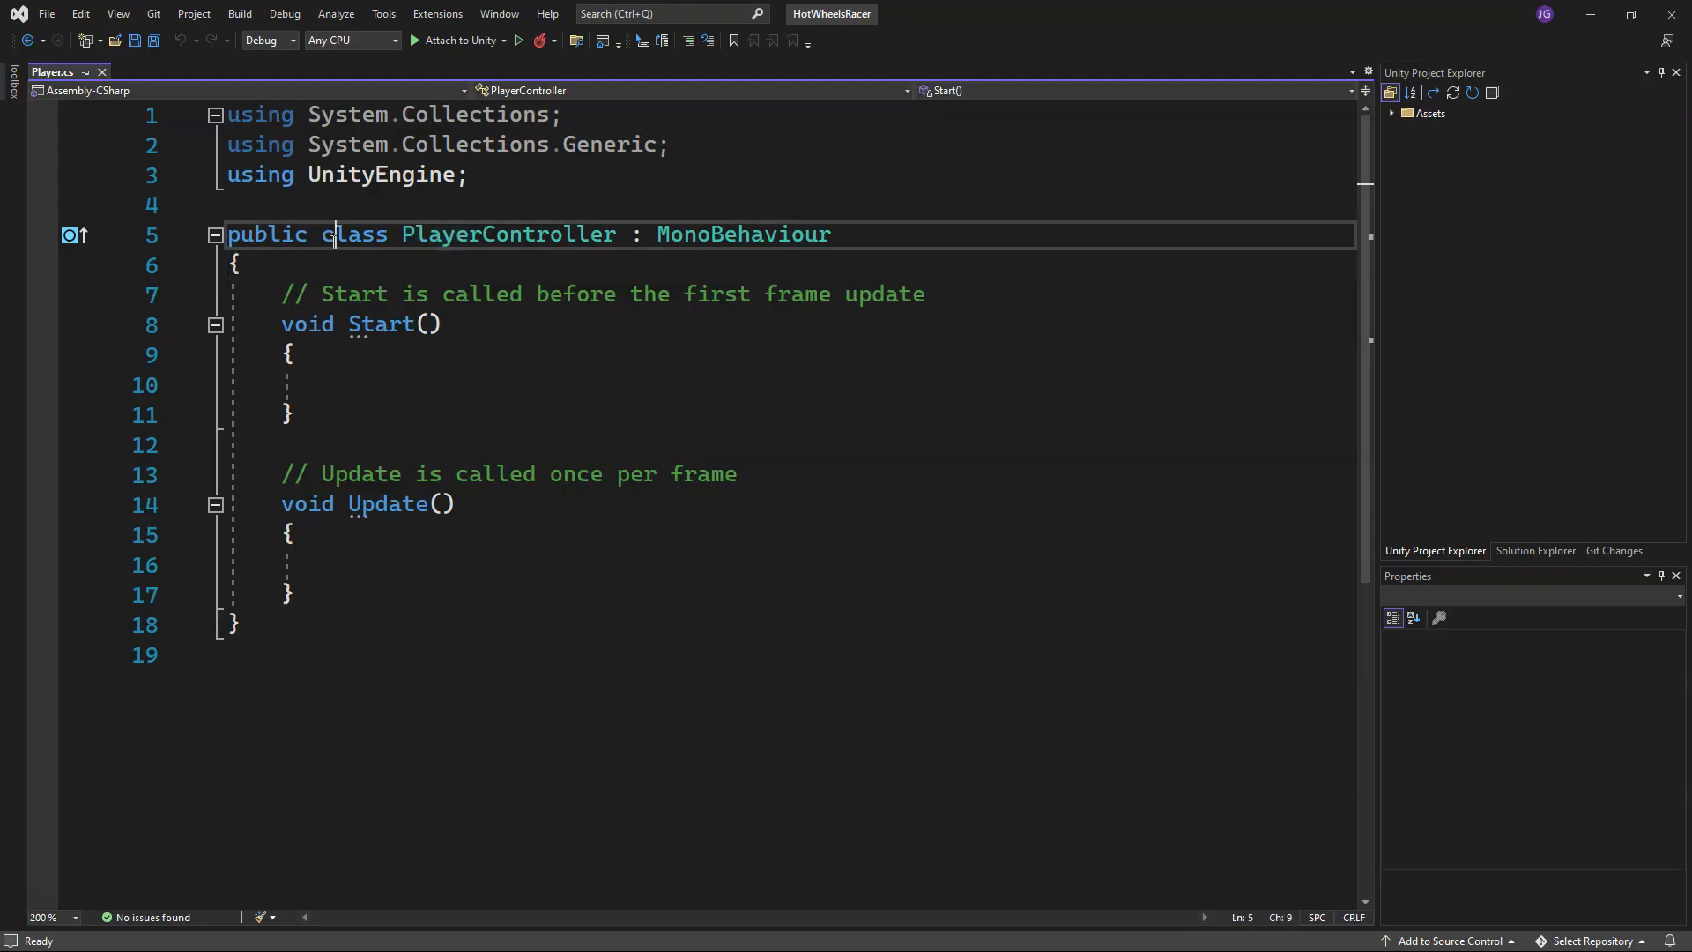
left_click_drag(228, 235, 912, 232)
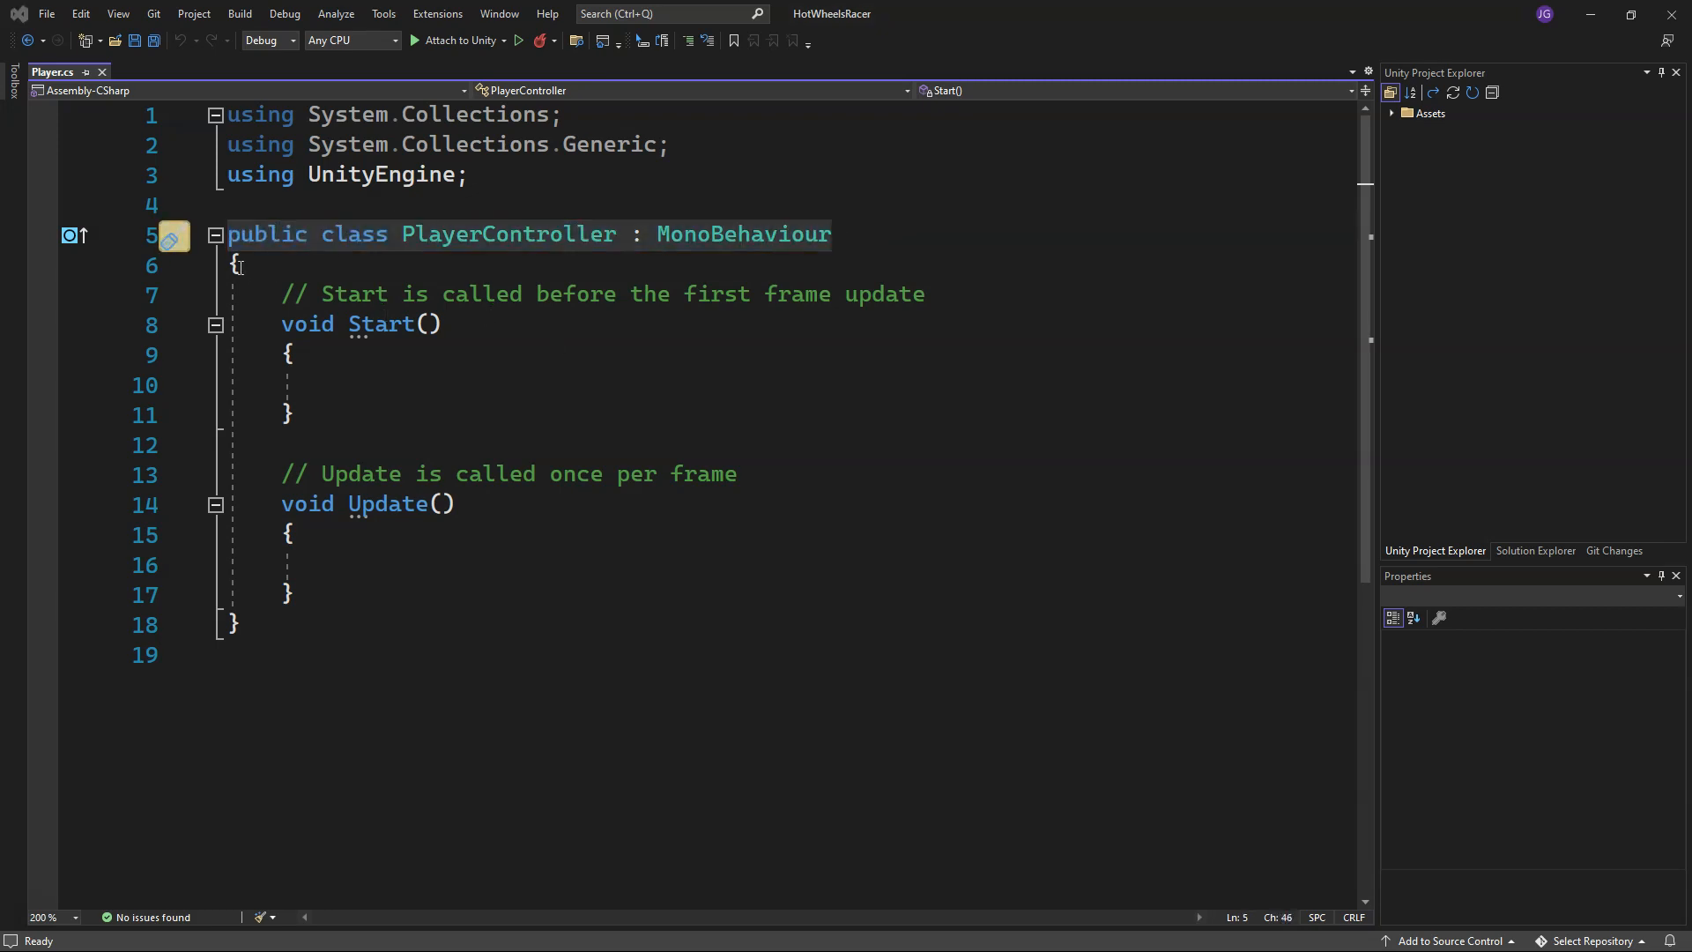
left_click(263, 236)
left_click_drag(228, 236, 389, 236)
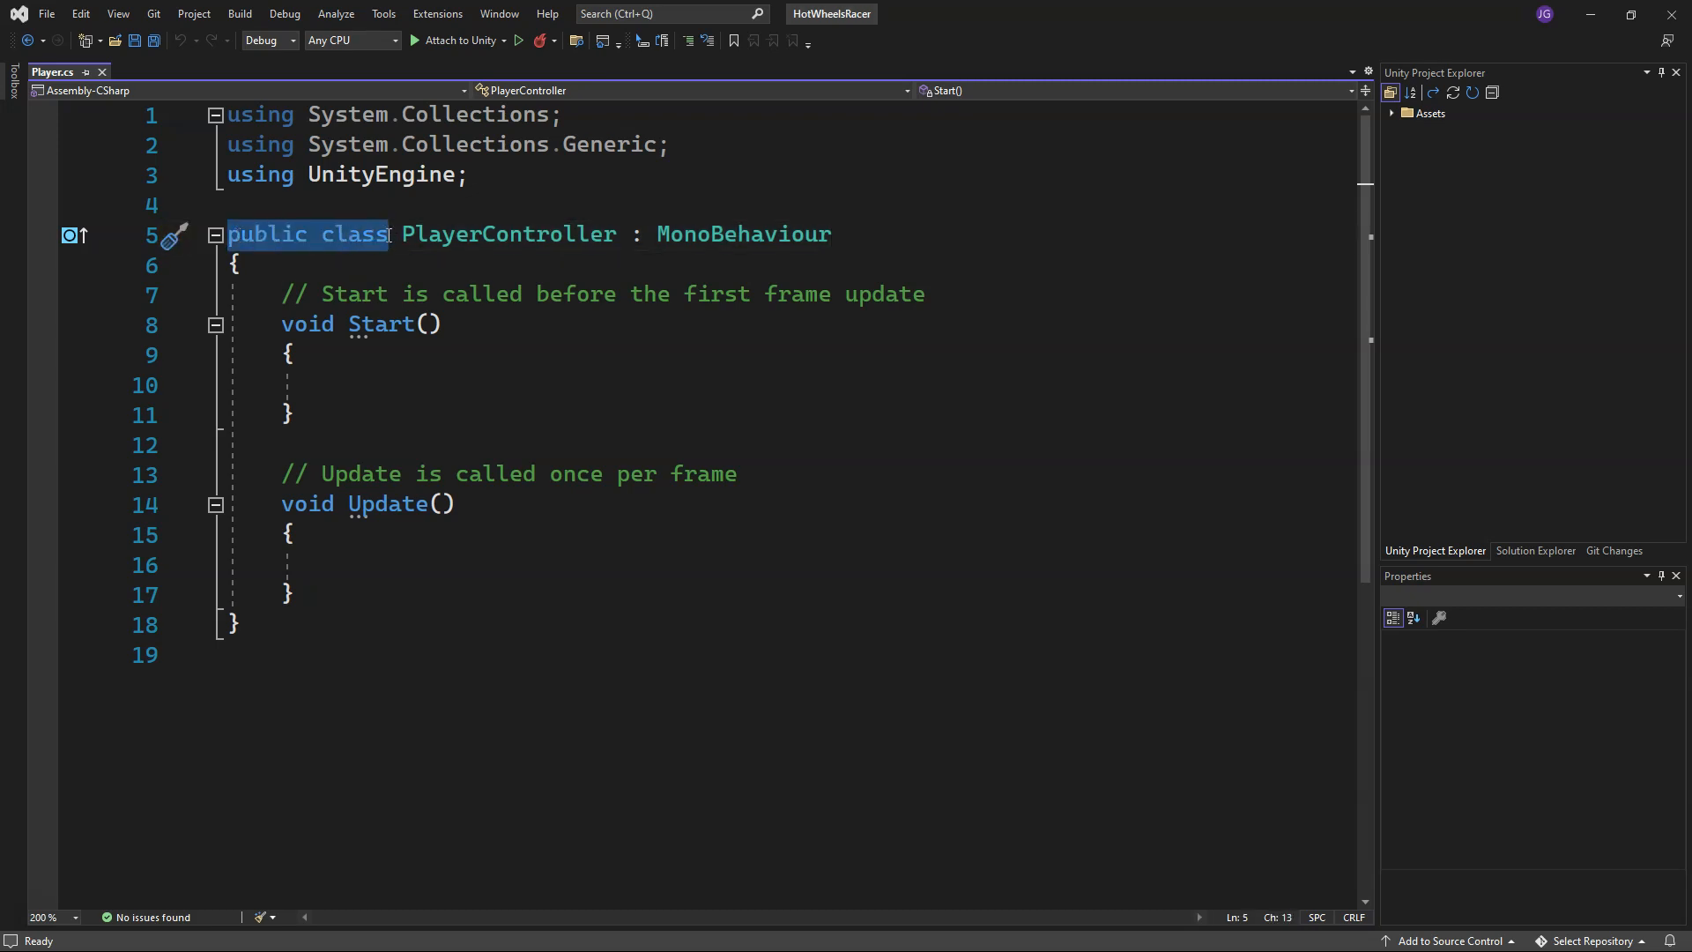
double_click(356, 238)
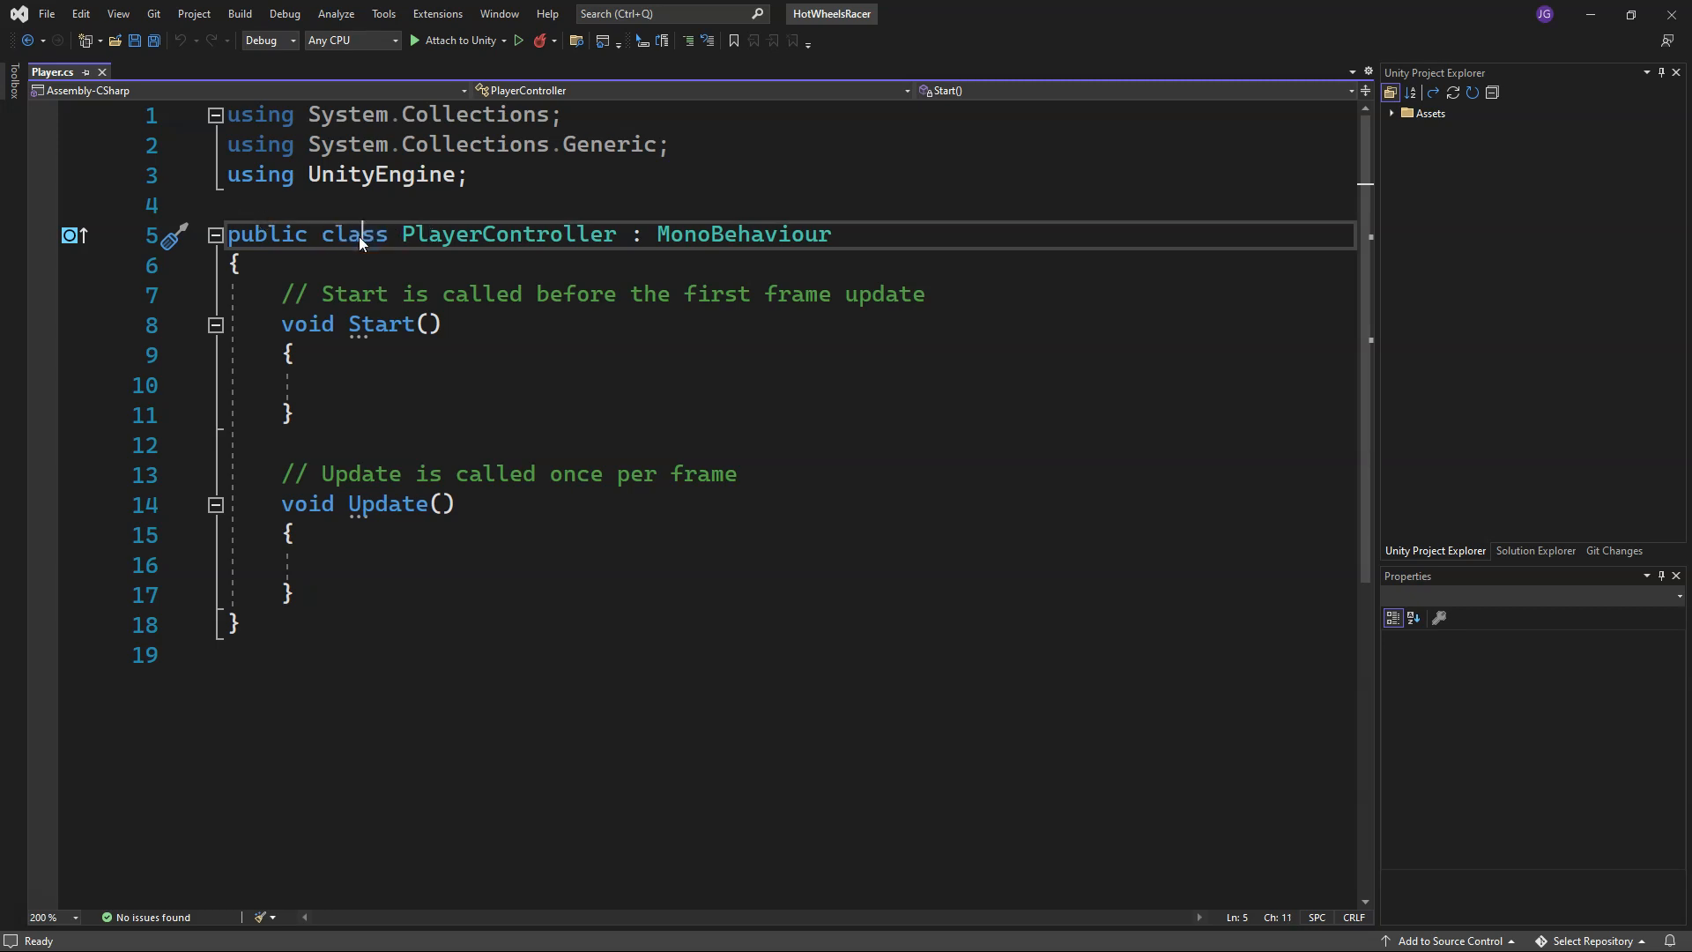
Step: Rename the class from PlayerController to Player so it matches the script's file name, and save the script
left_click(485, 236)
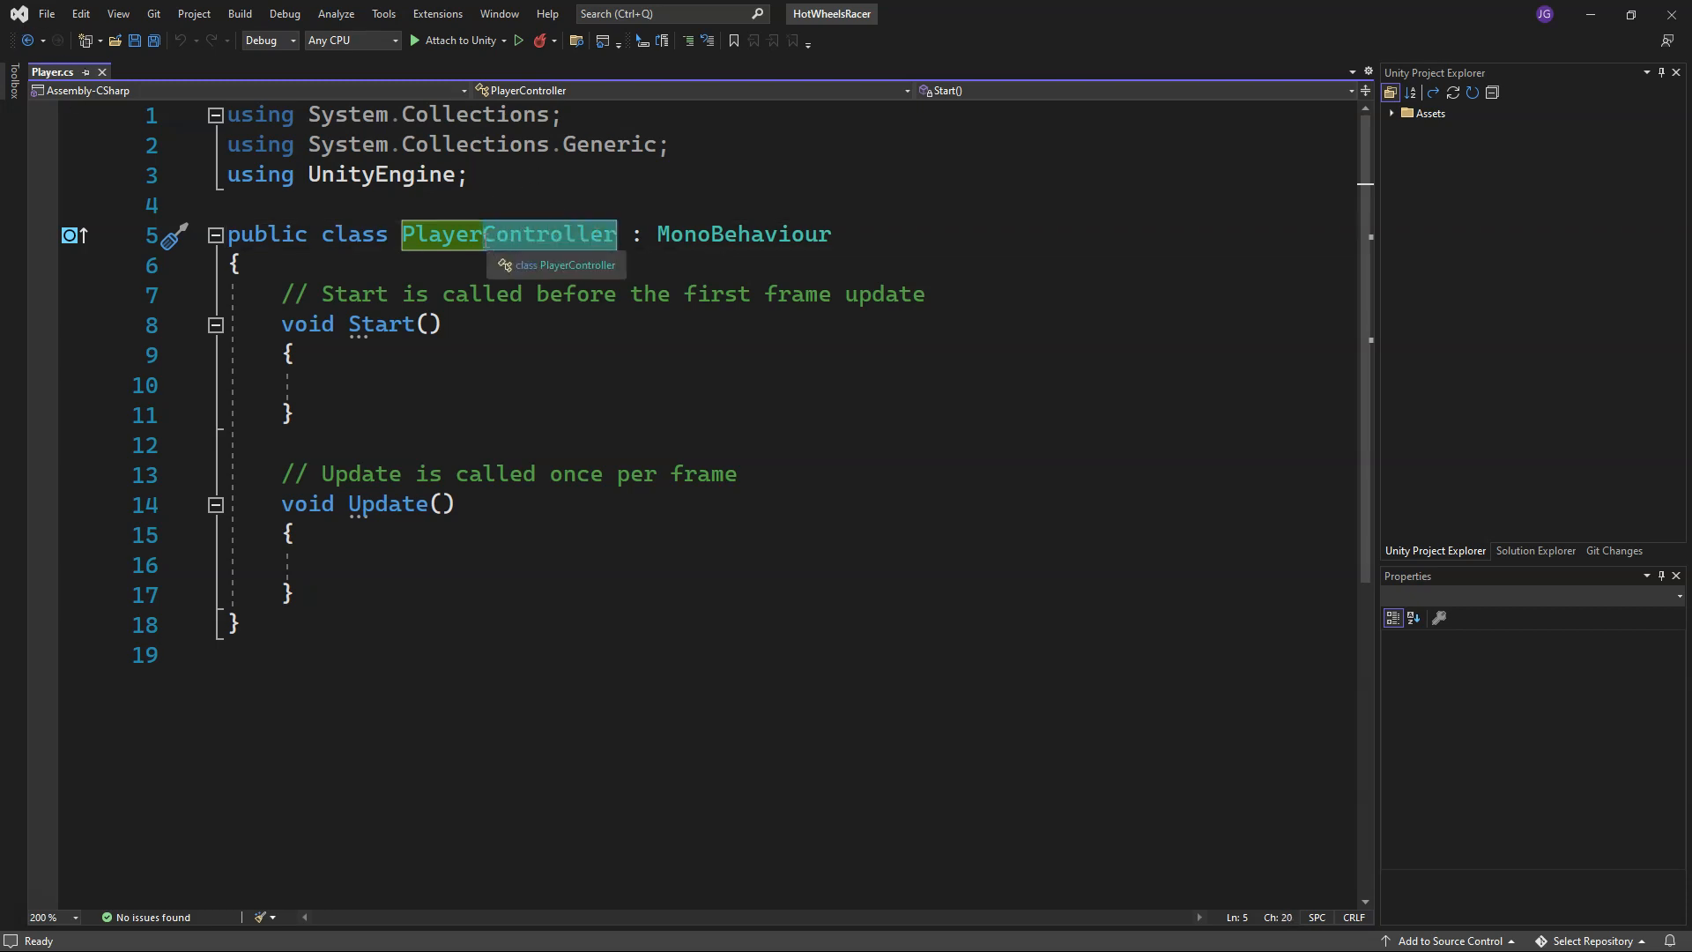
key("Delete")
key("BackSpace")
type("r")
left_click(477, 355)
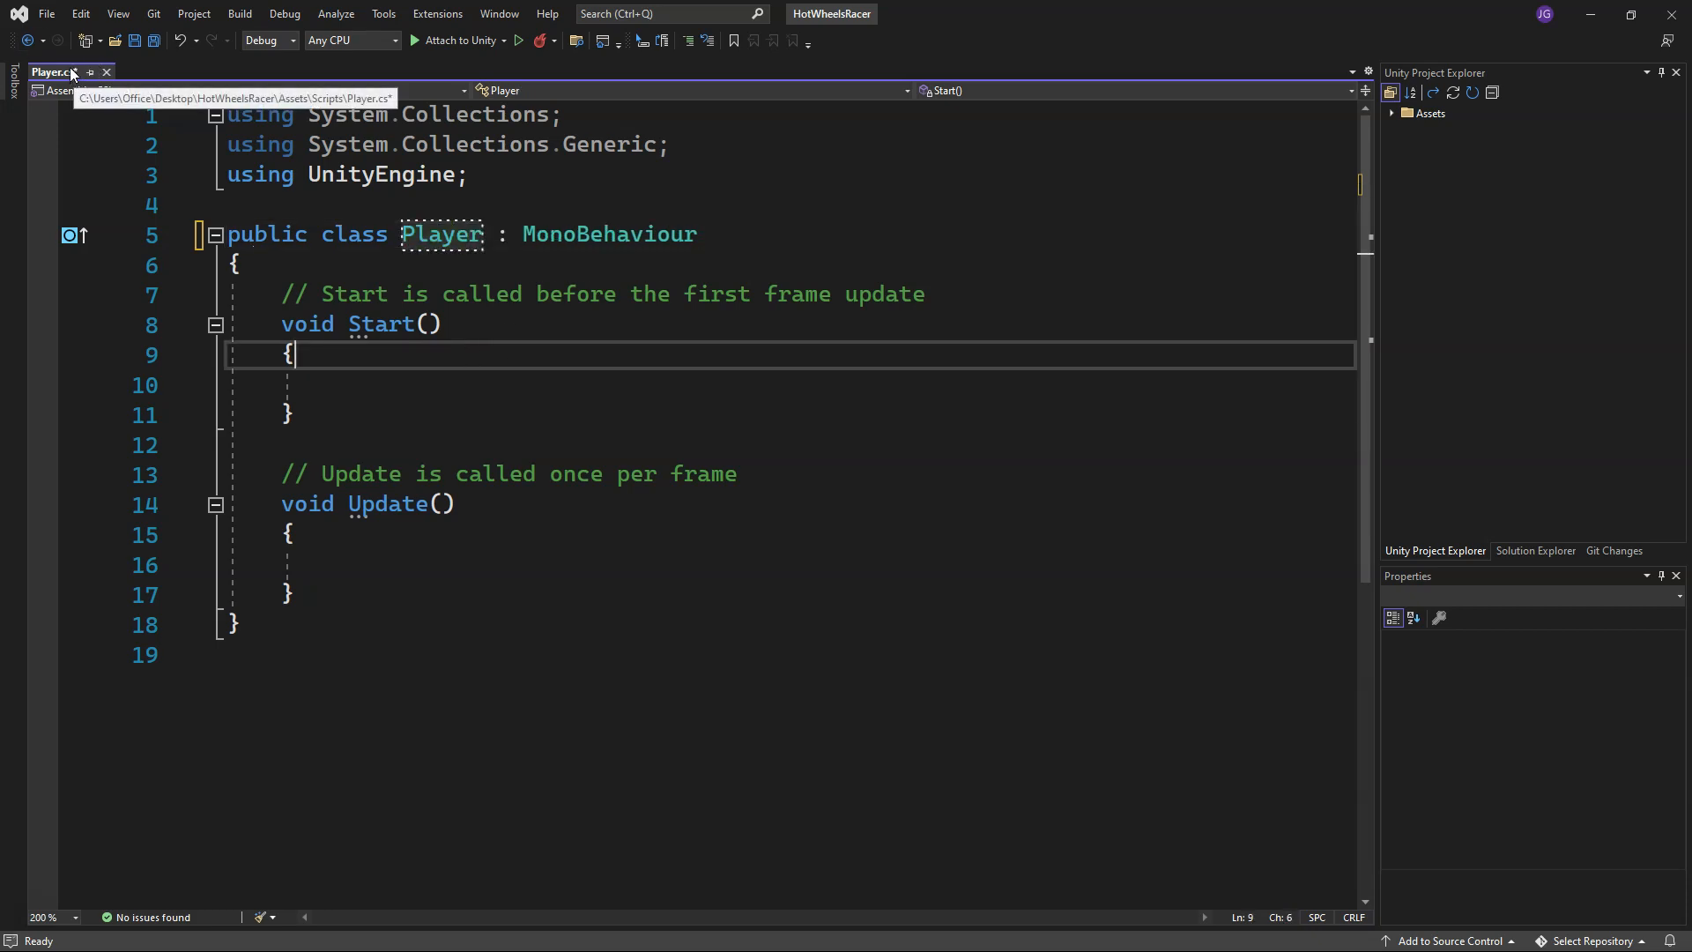
key("ctrl+s")
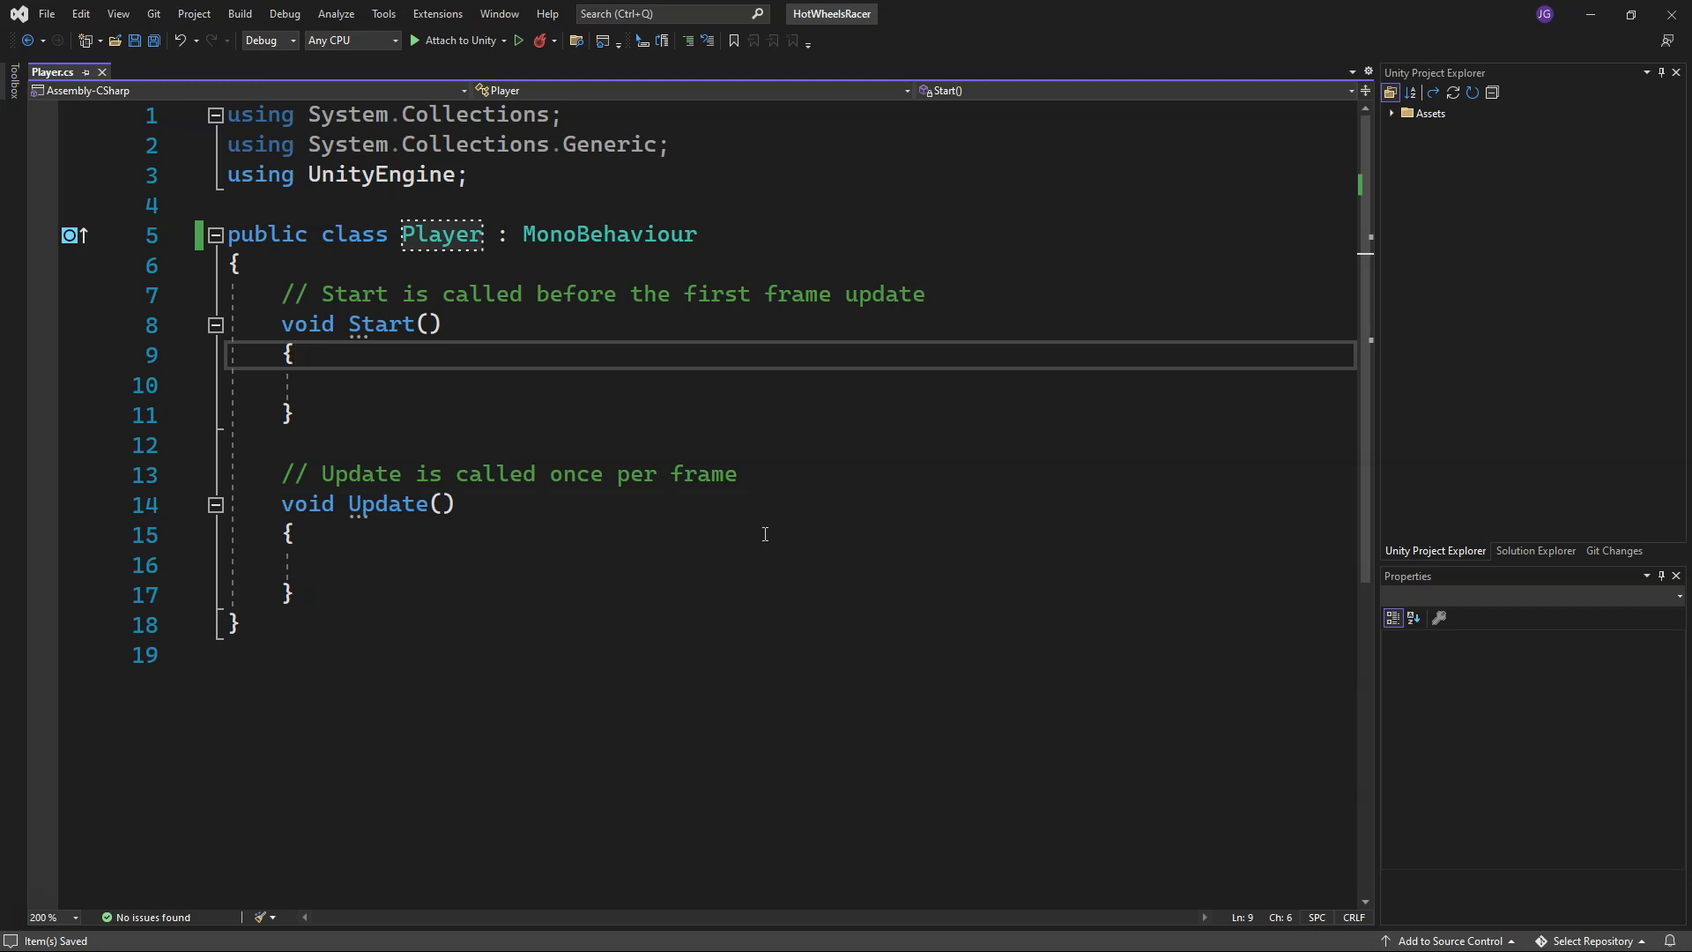
Step: Replace the comment text above the Start method with "write a comment here", keeping the leading slashes
left_click(391, 300)
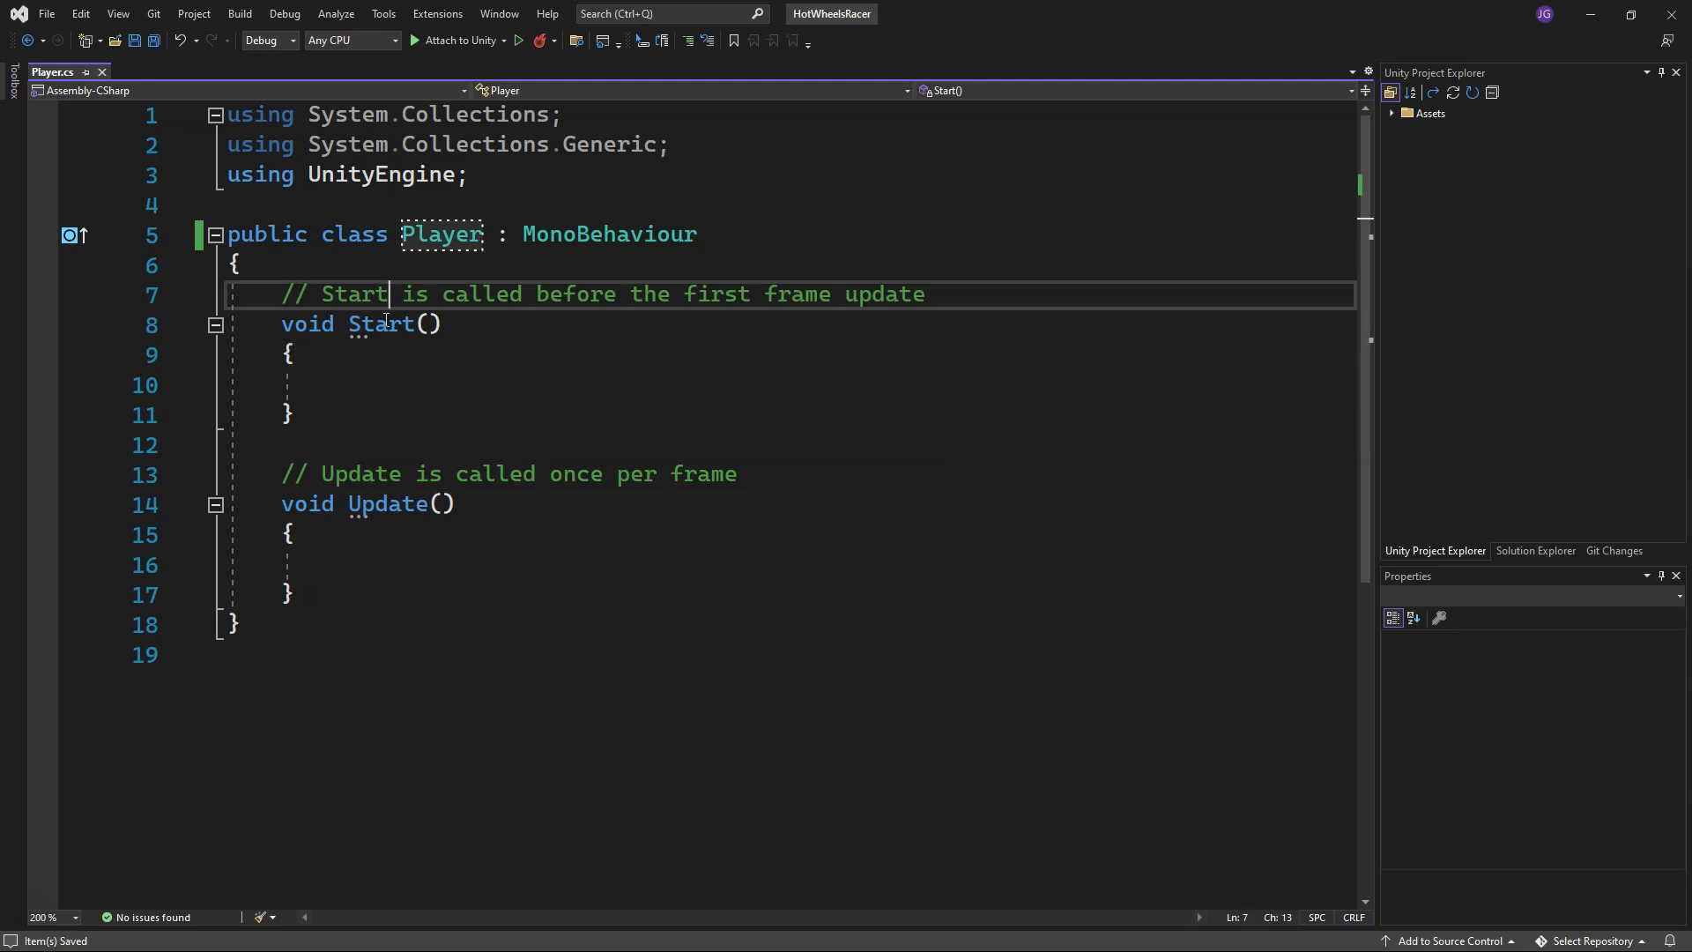
key("Home")
key("shift+End")
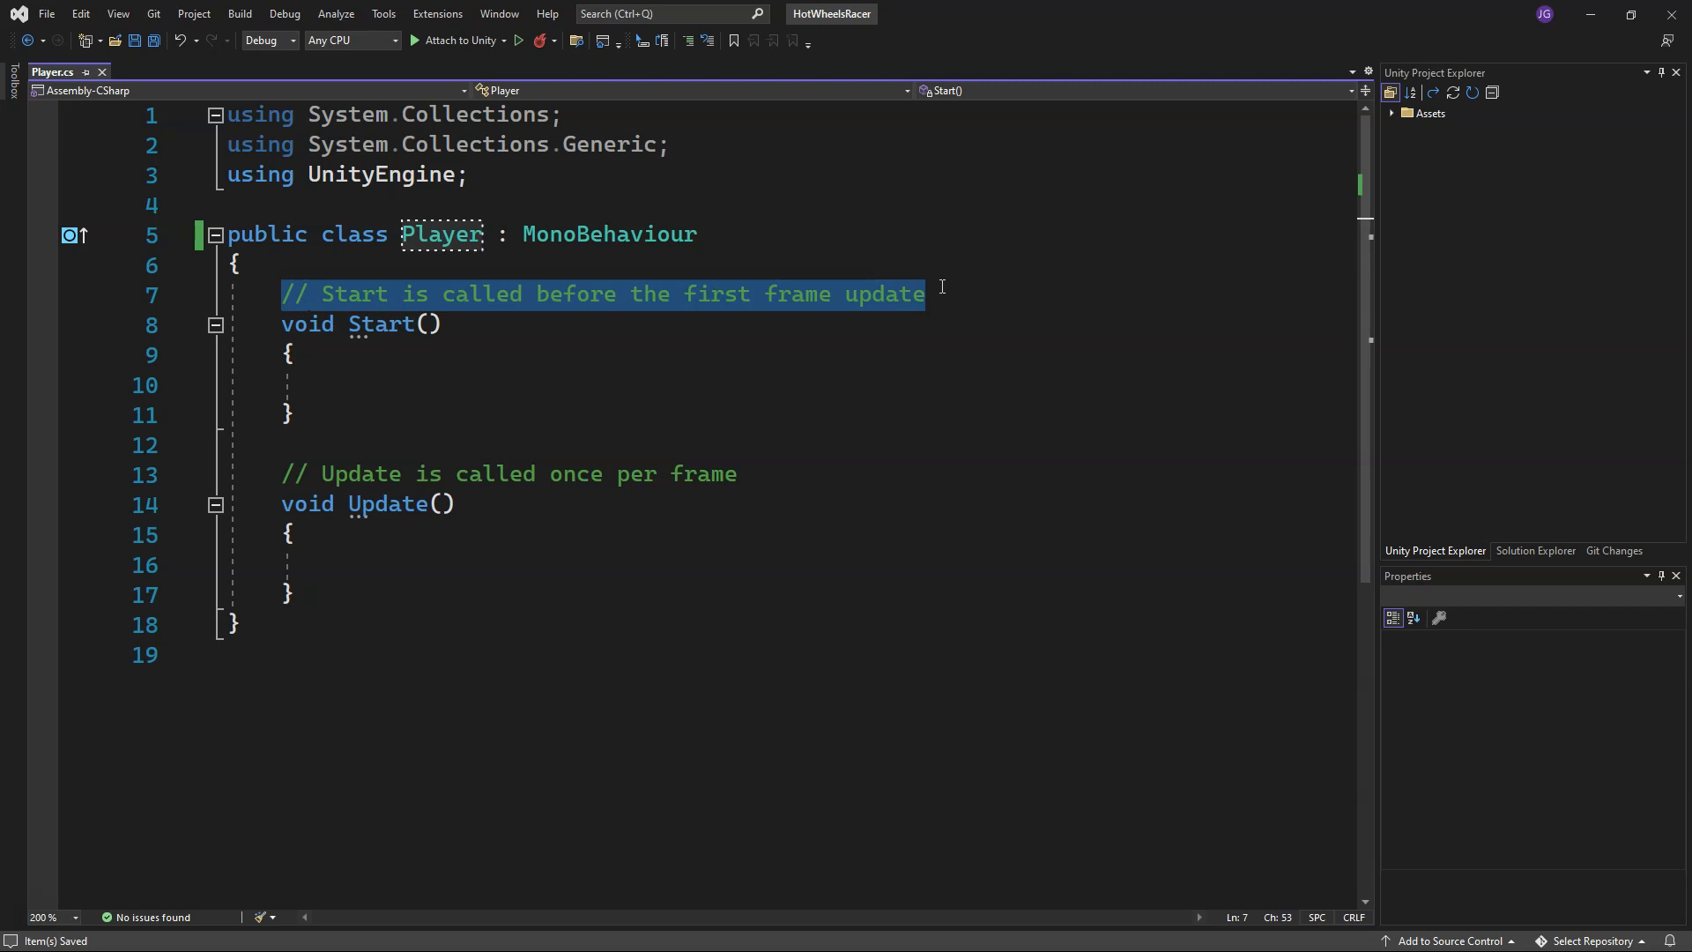
left_click_drag(942, 287, 319, 303)
type("w")
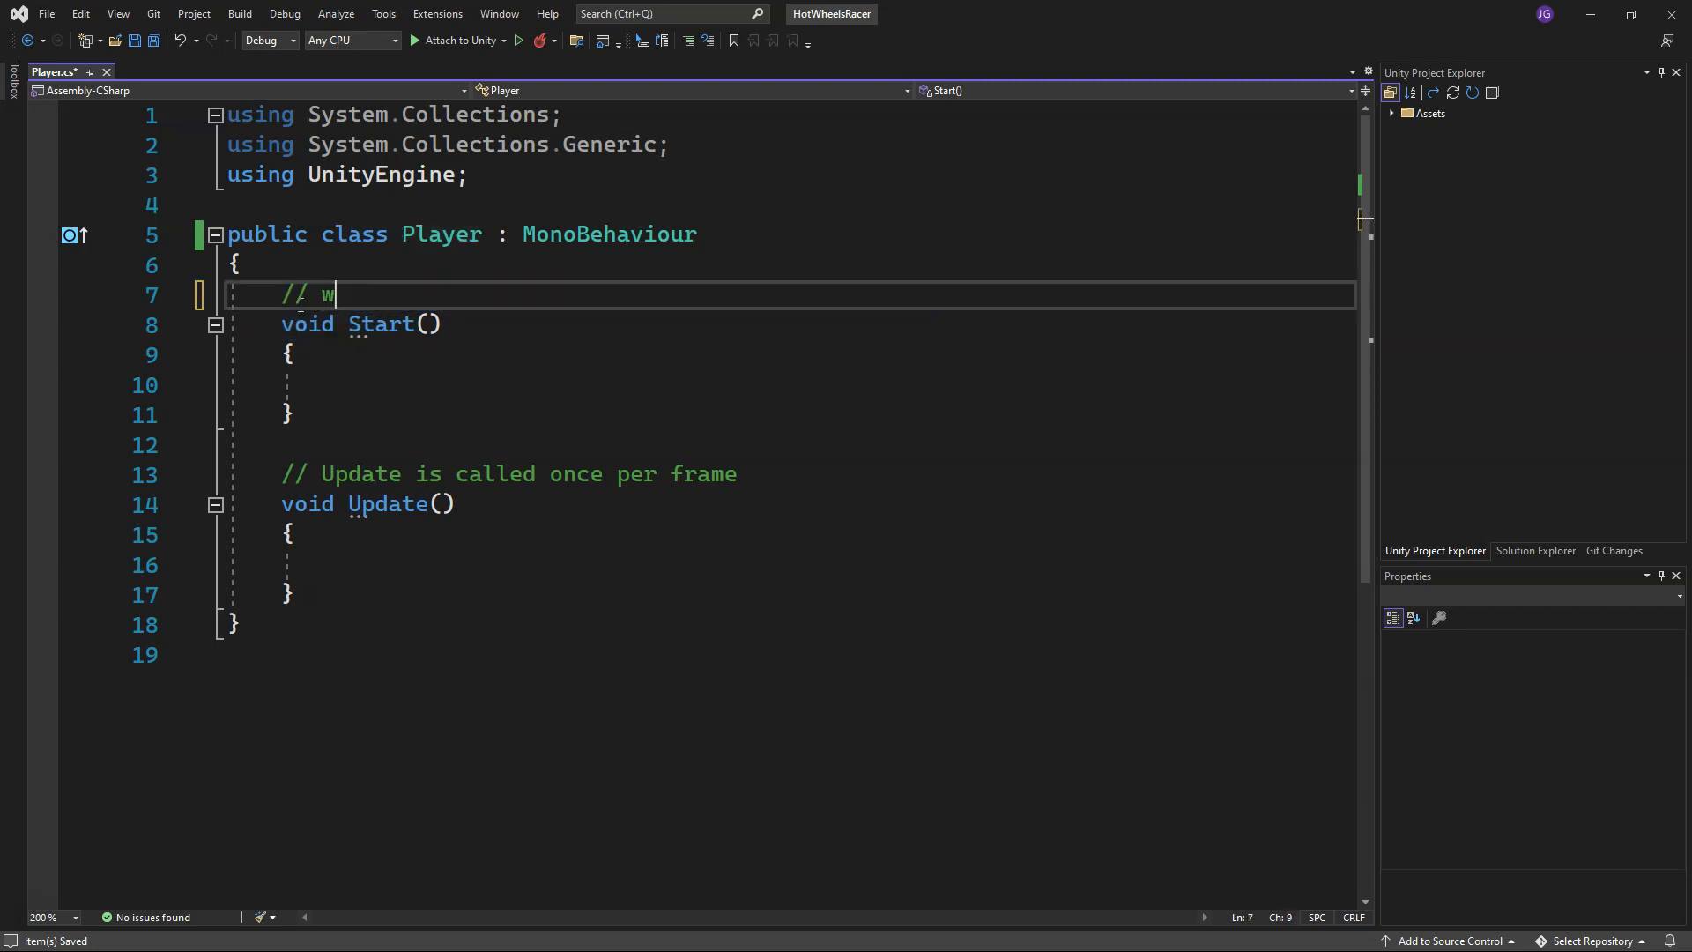
type("rite a comment here")
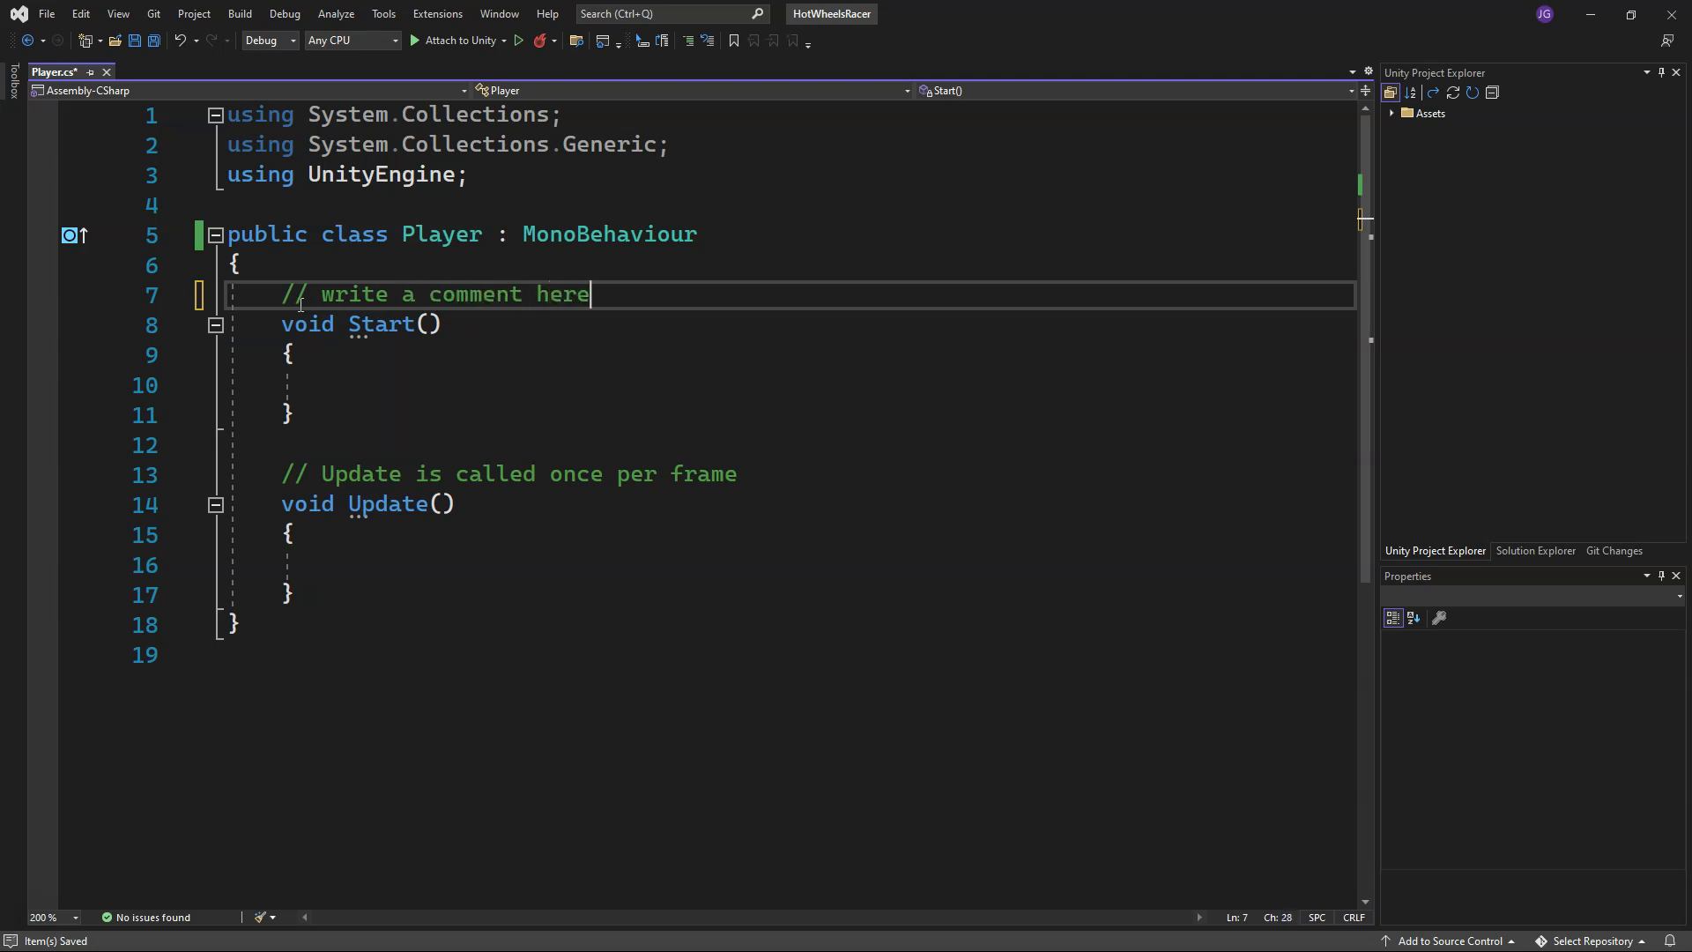
Step: Examine the Start and Update method blocks by highlighting each one, along with the comment above Update
left_click_drag(275, 325, 317, 404)
left_click_drag(282, 506, 295, 590)
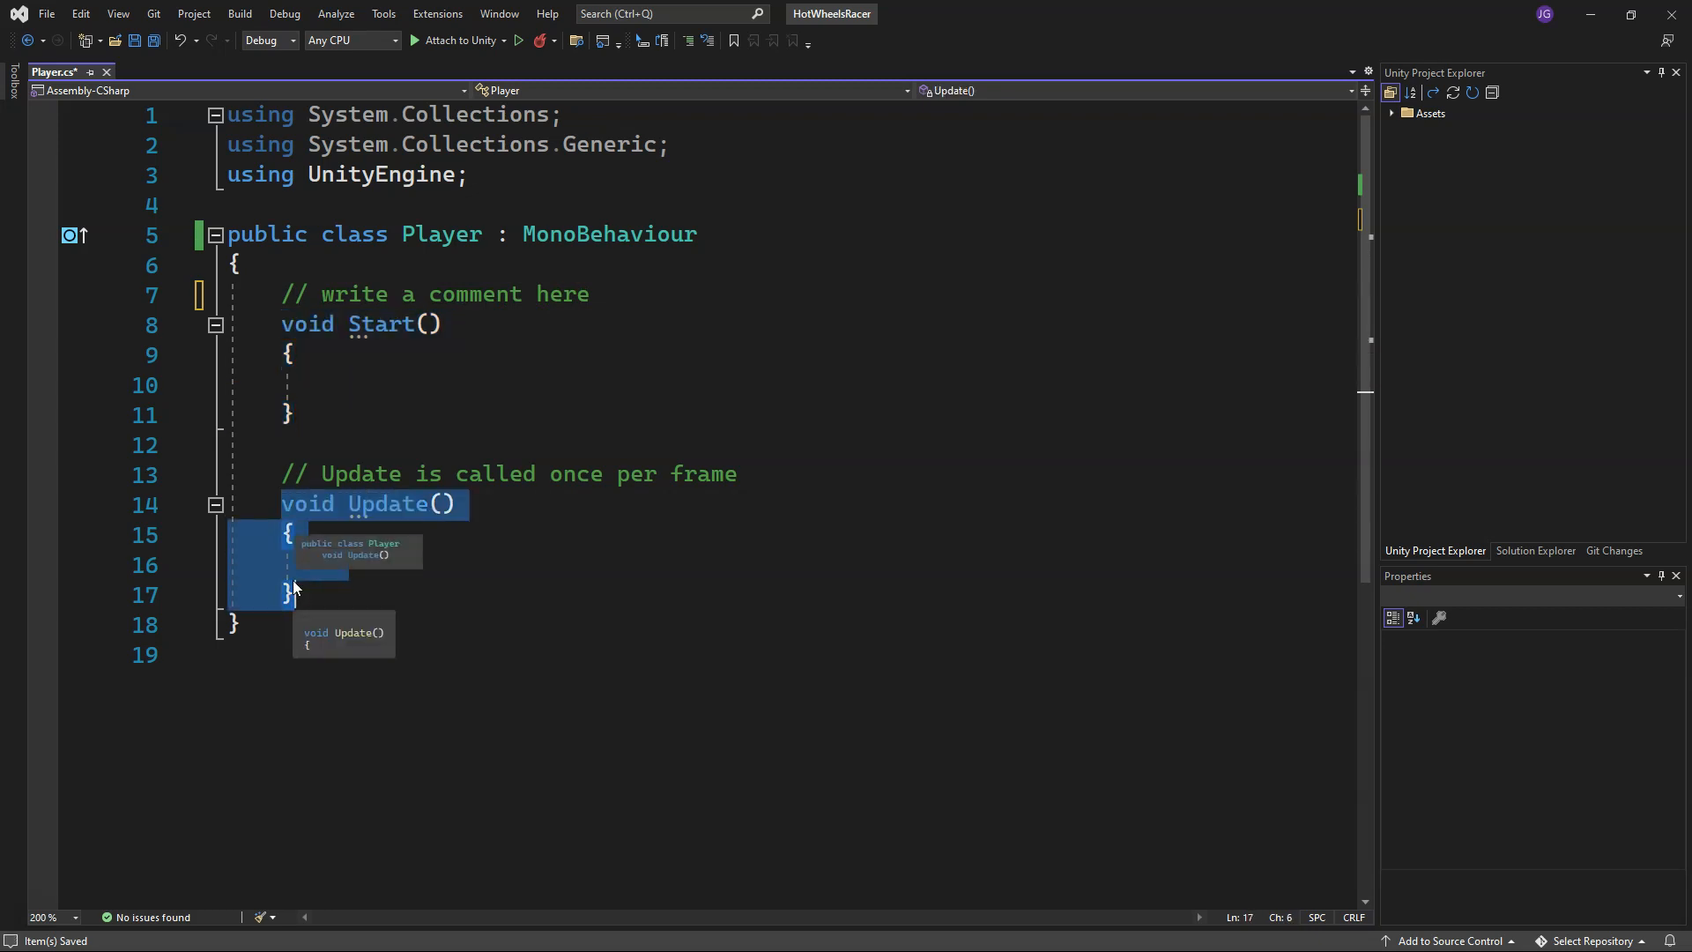
left_click(577, 474)
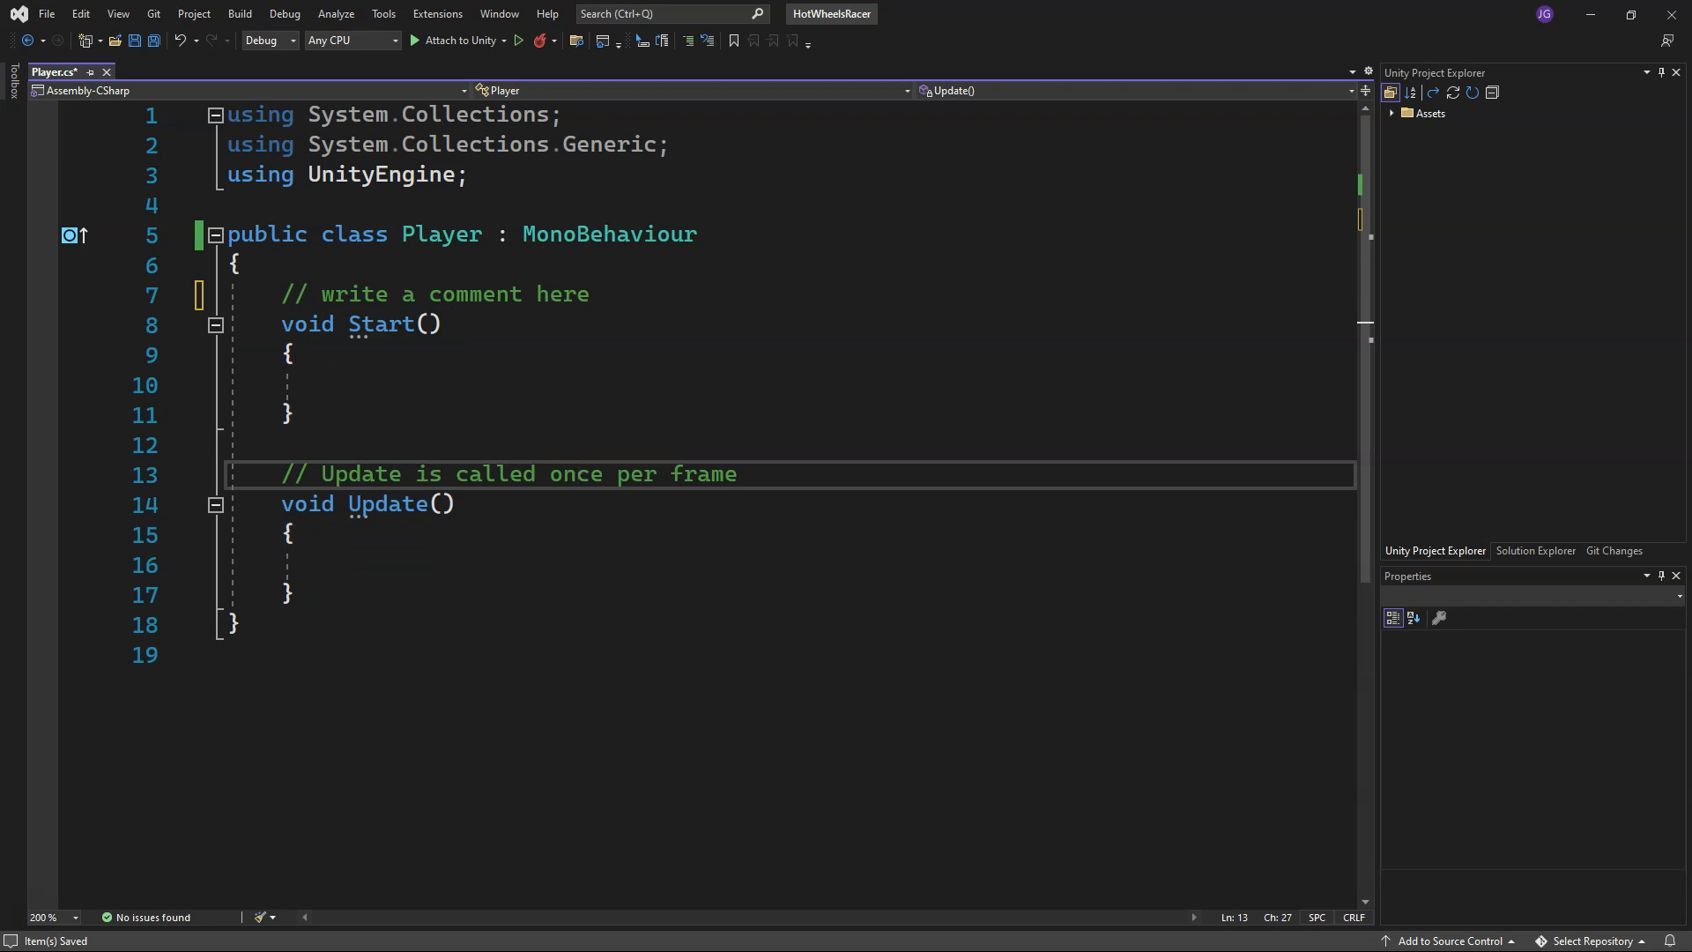